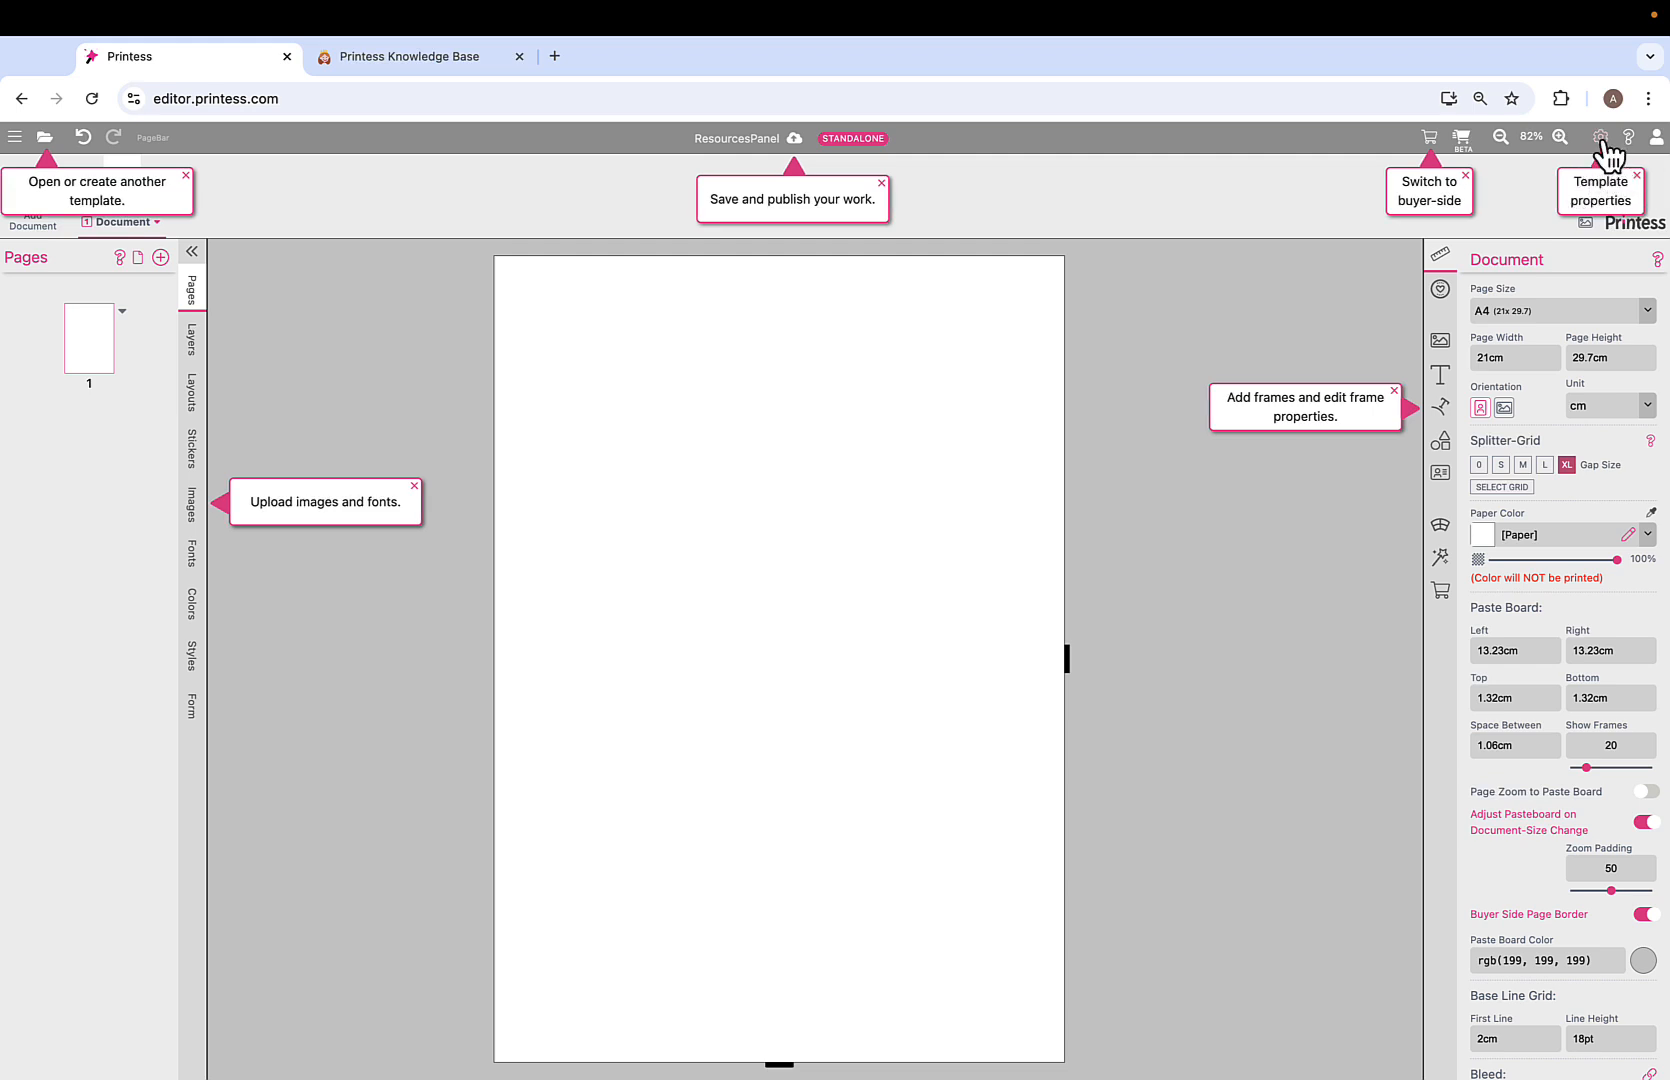
Uncheck Show Ui Hints in the template properties so the hint callouts disappear.
left_click(1603, 143)
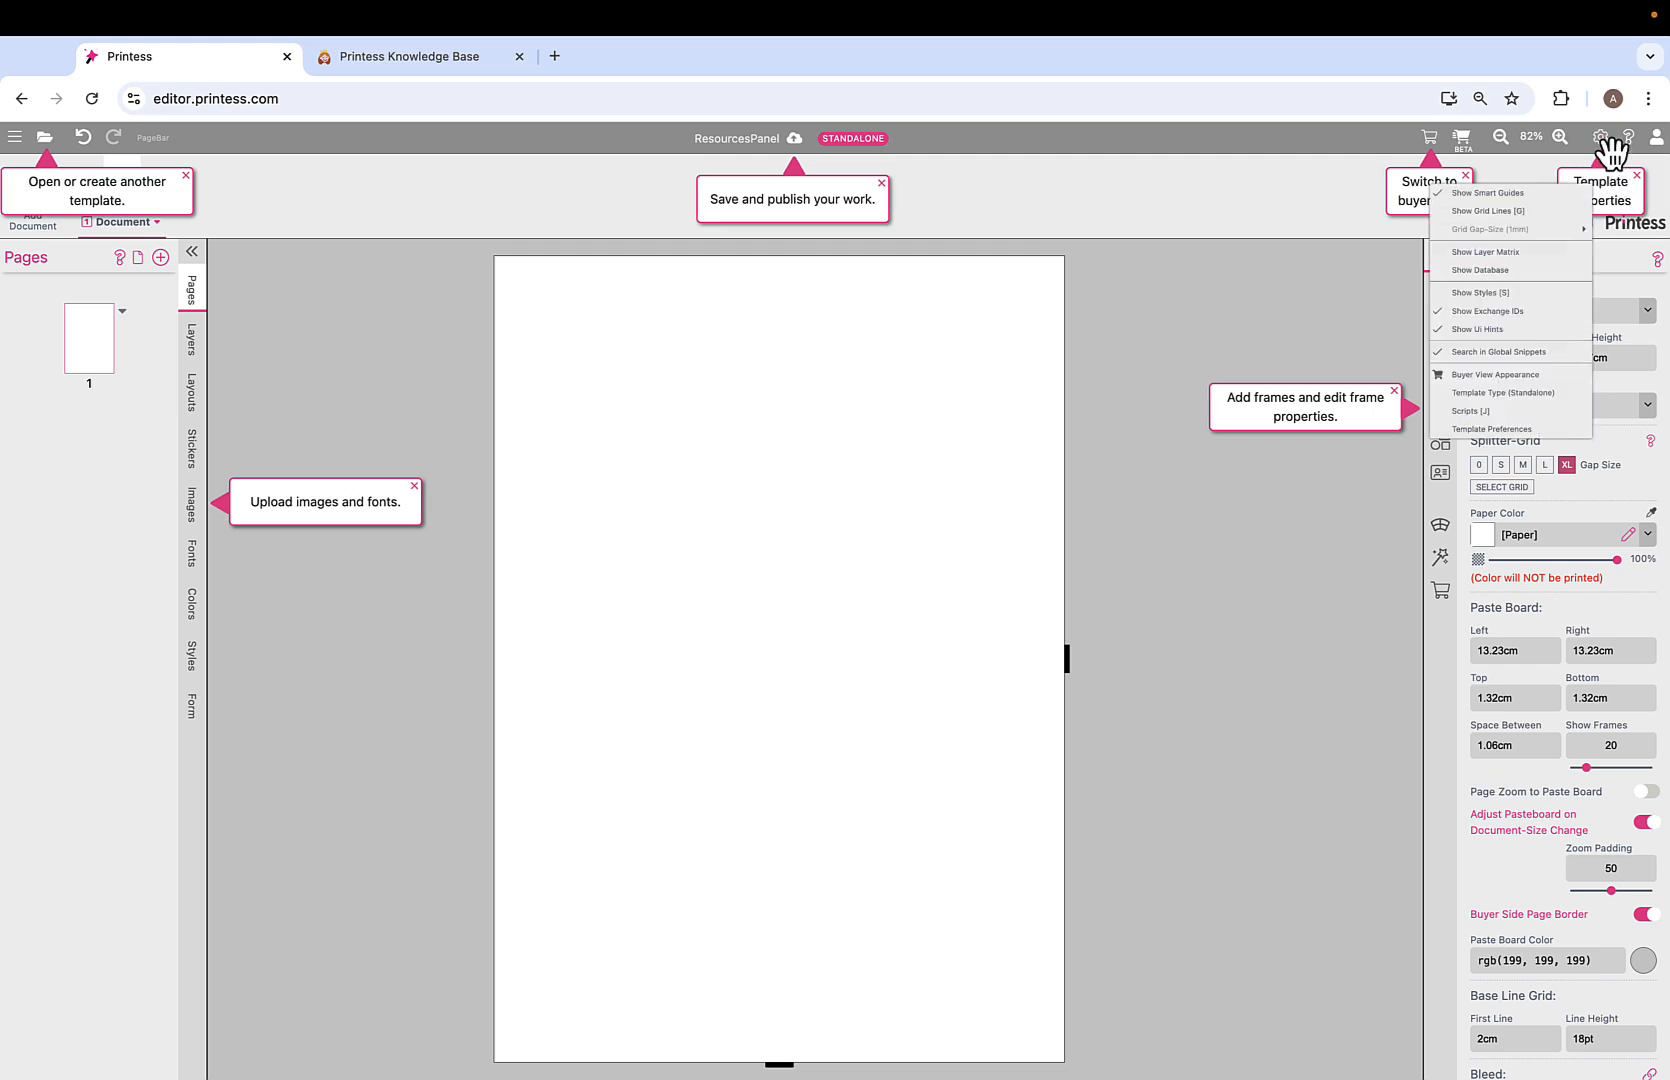
left_click(1477, 337)
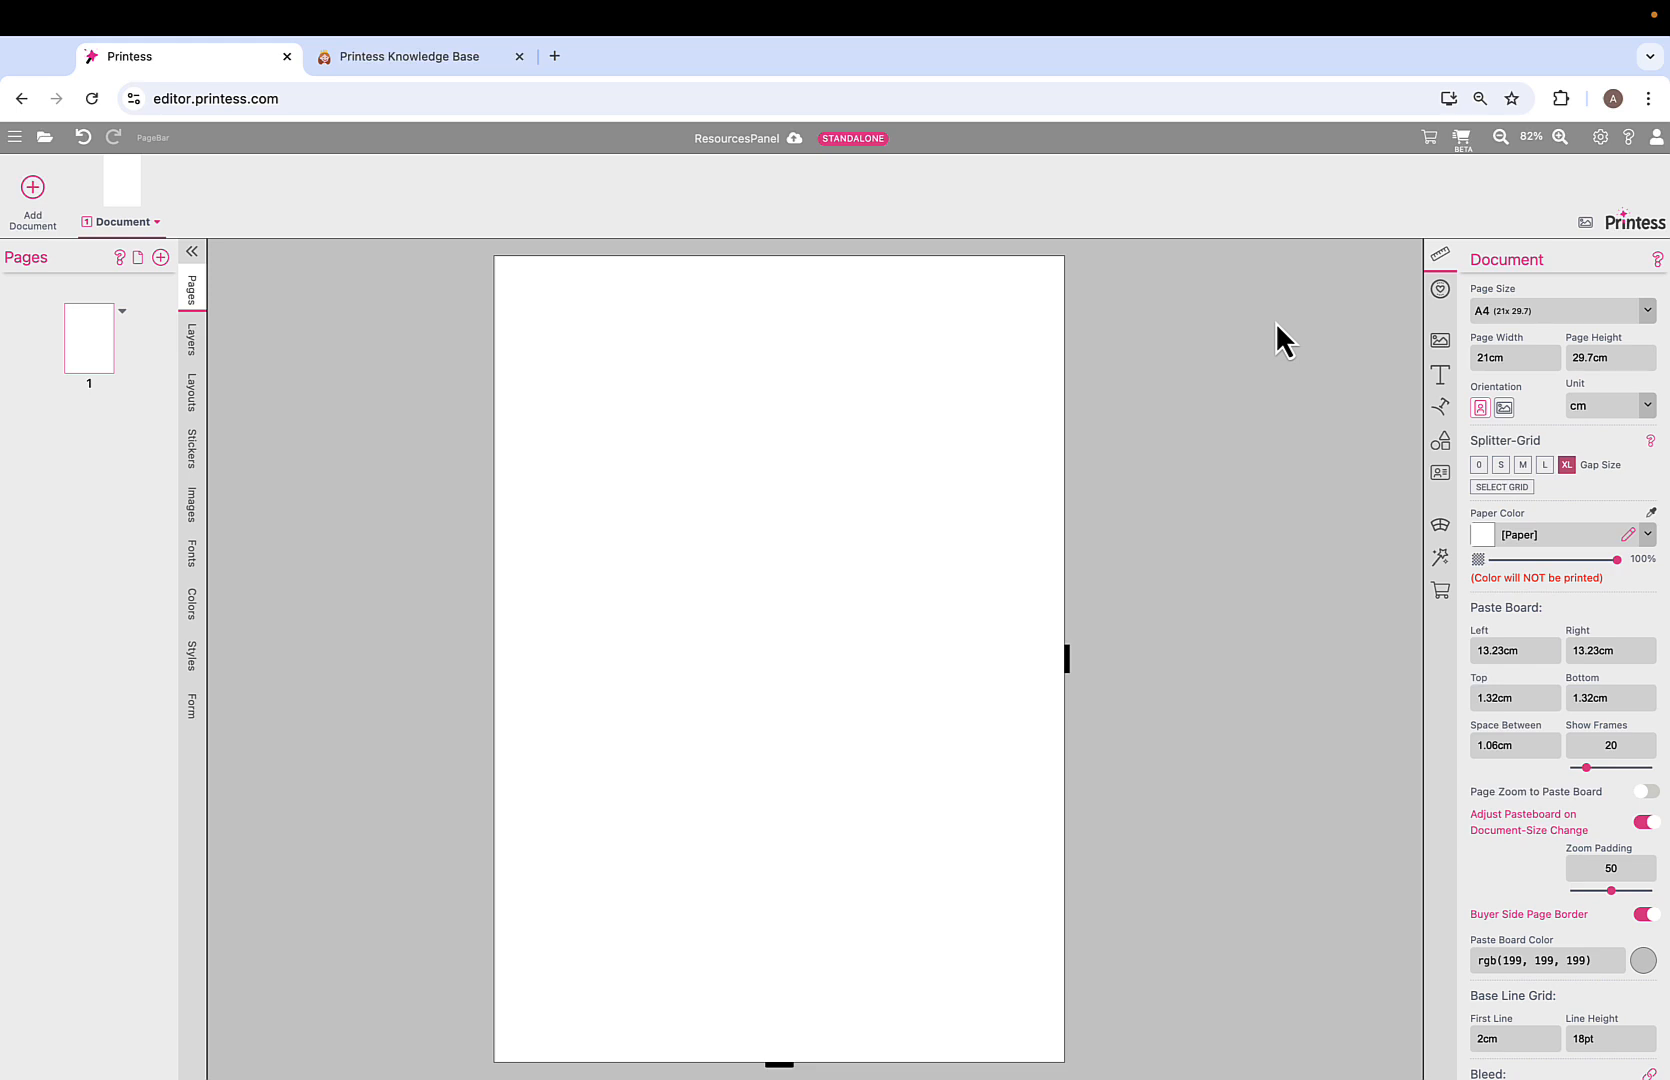
left_click(199, 350)
left_click(194, 388)
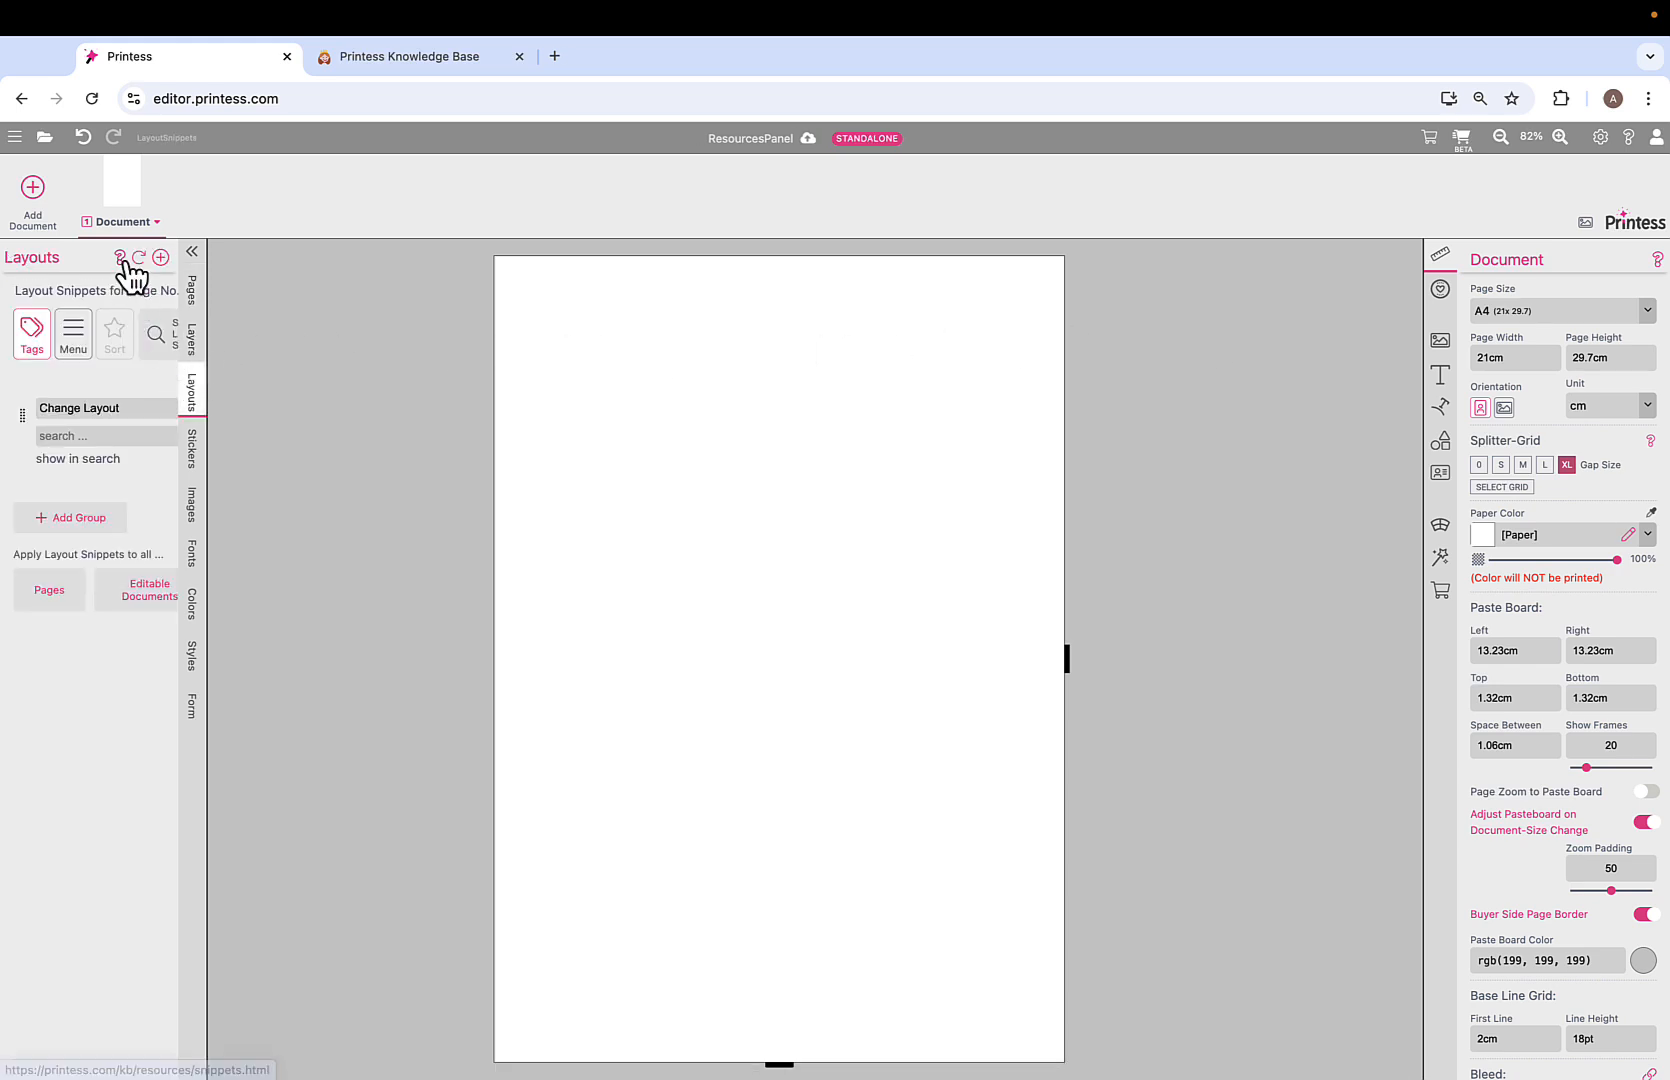
left_click(200, 292)
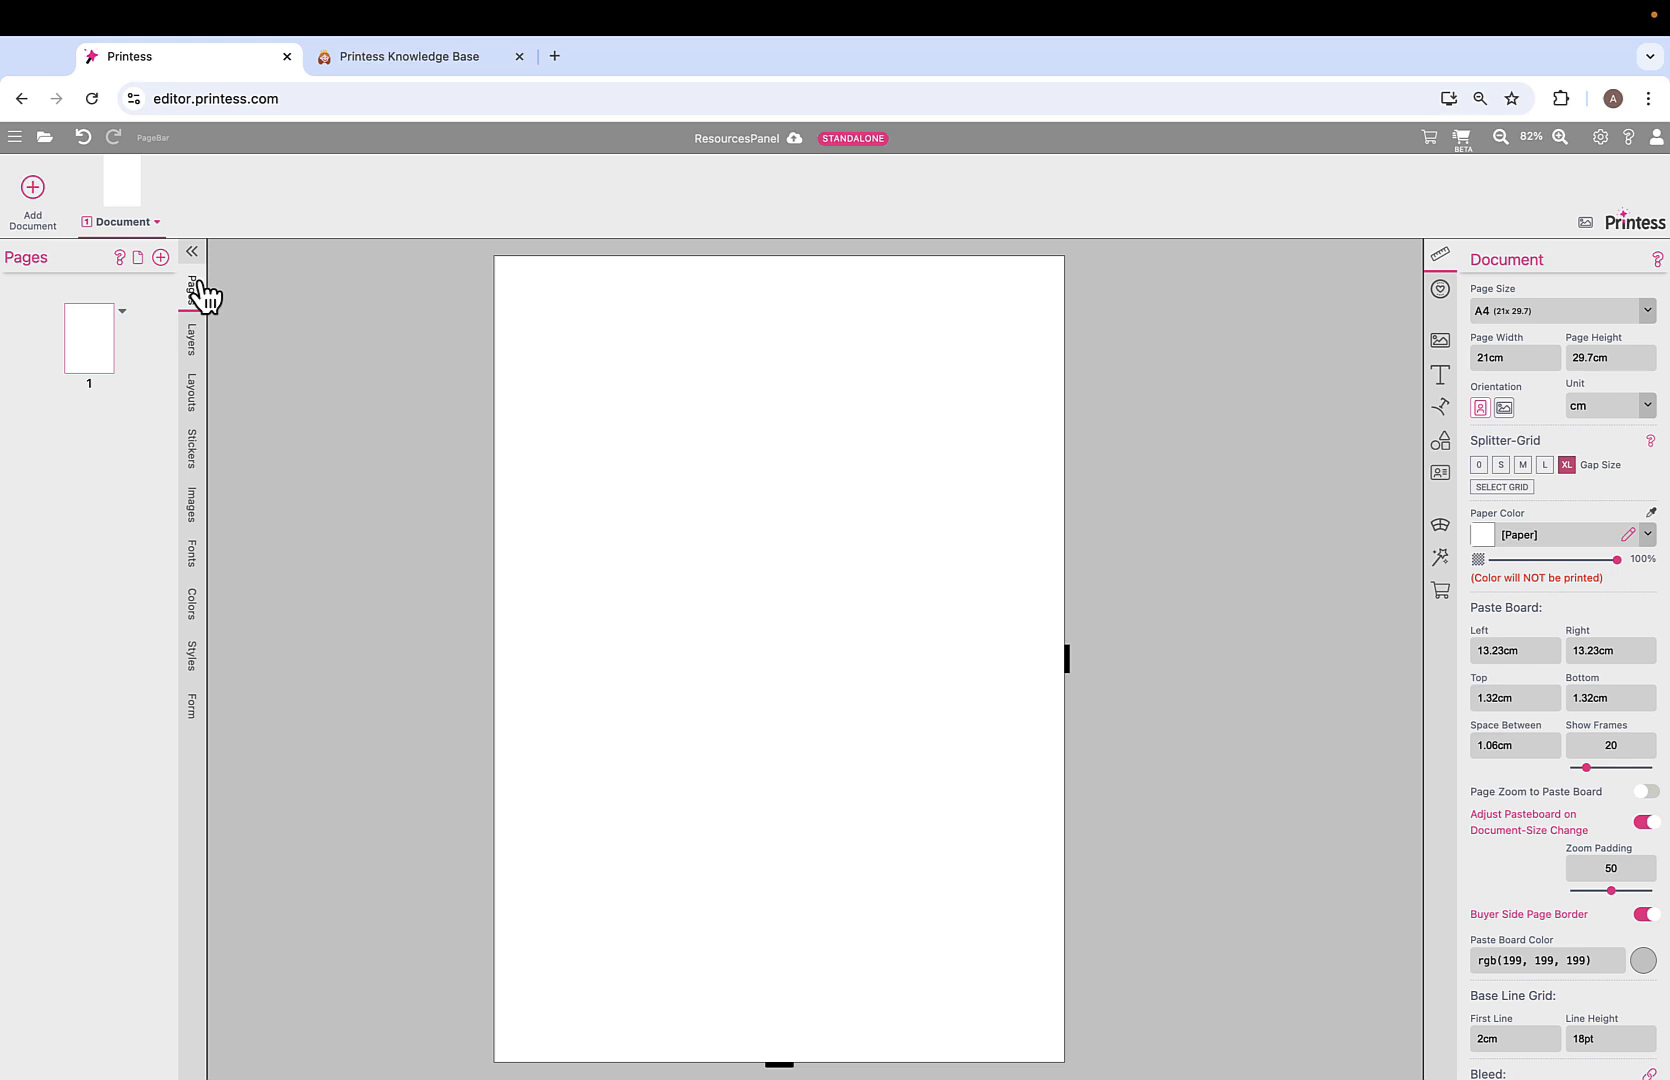
left_click(120, 260)
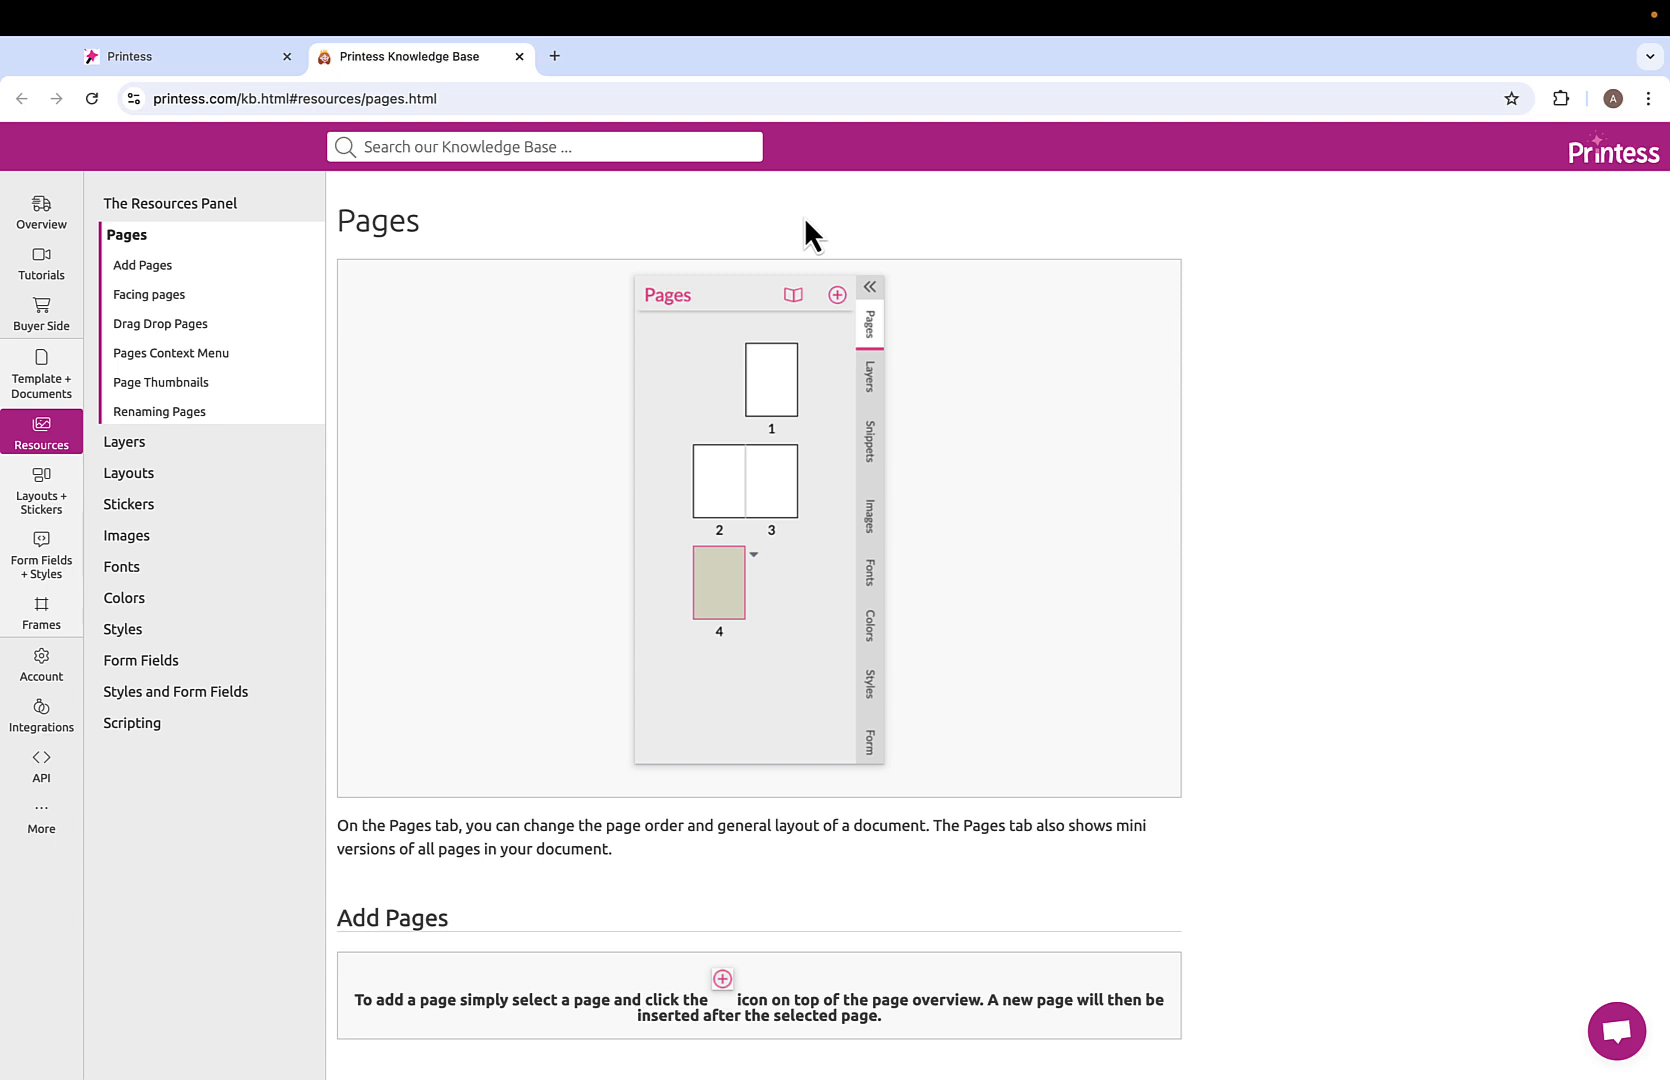
left_click(195, 73)
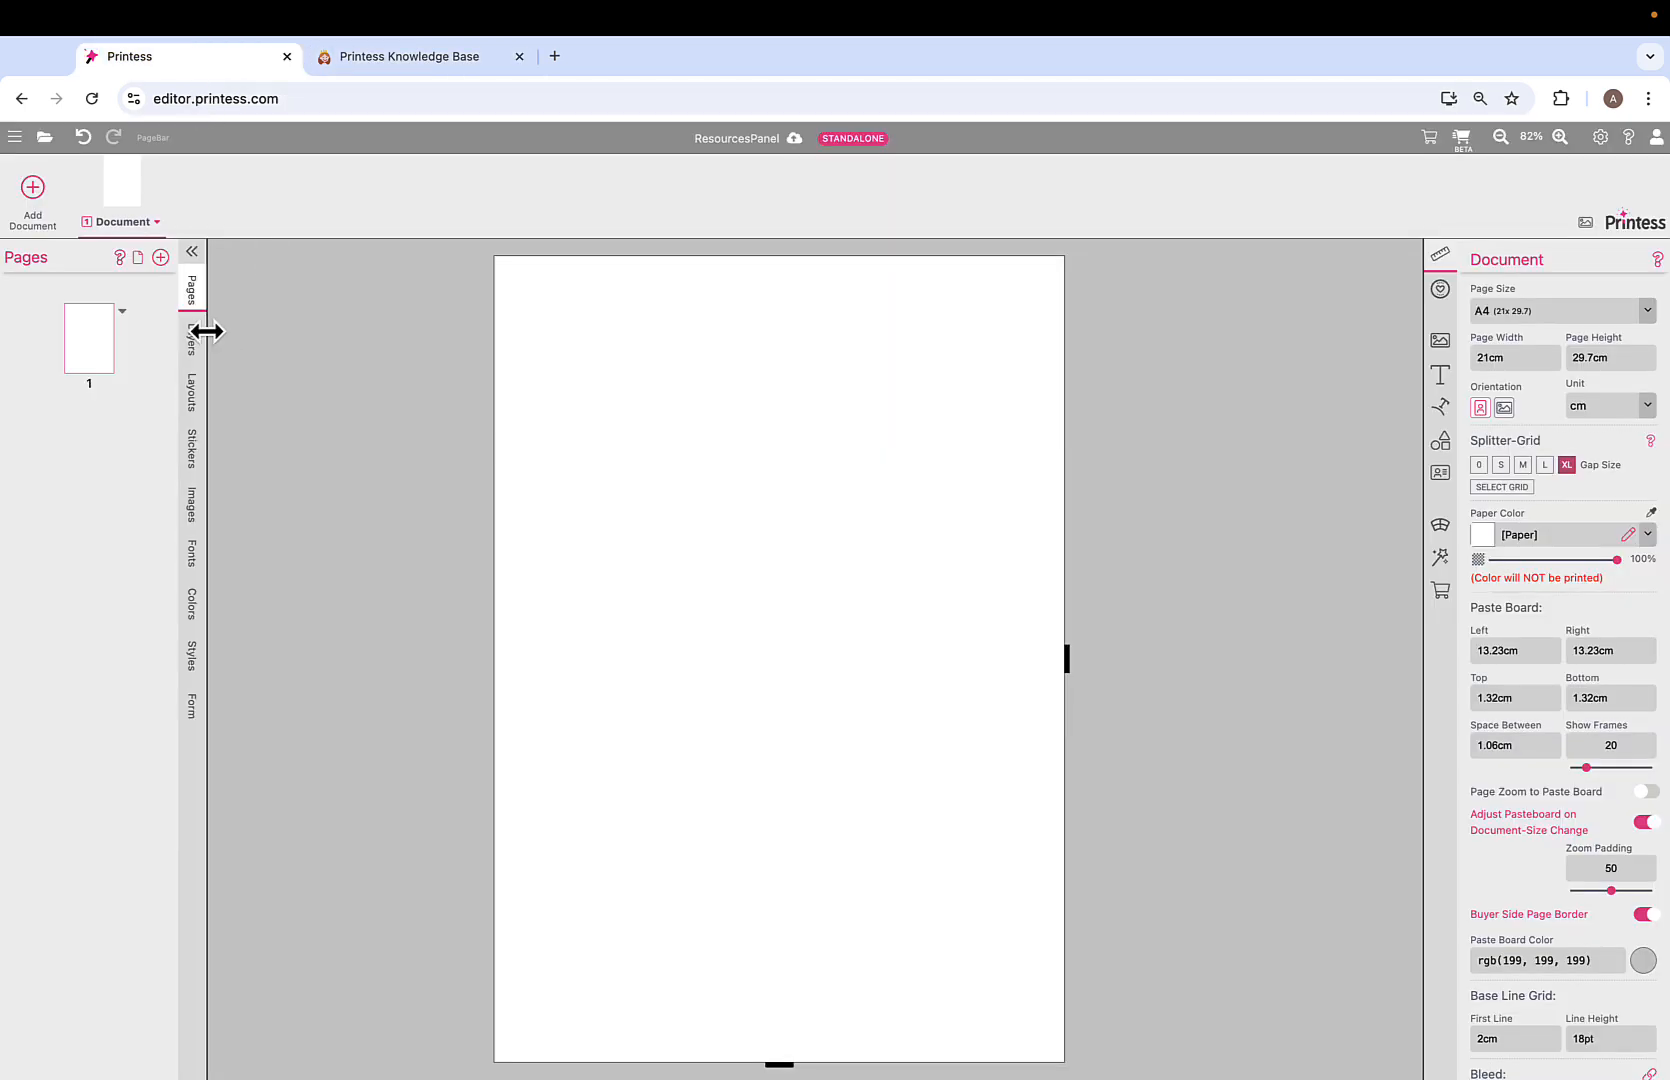
Add two pages, make pages 2–3 a facing spread, and show page 1's layers.
left_click_drag(206, 331, 223, 331)
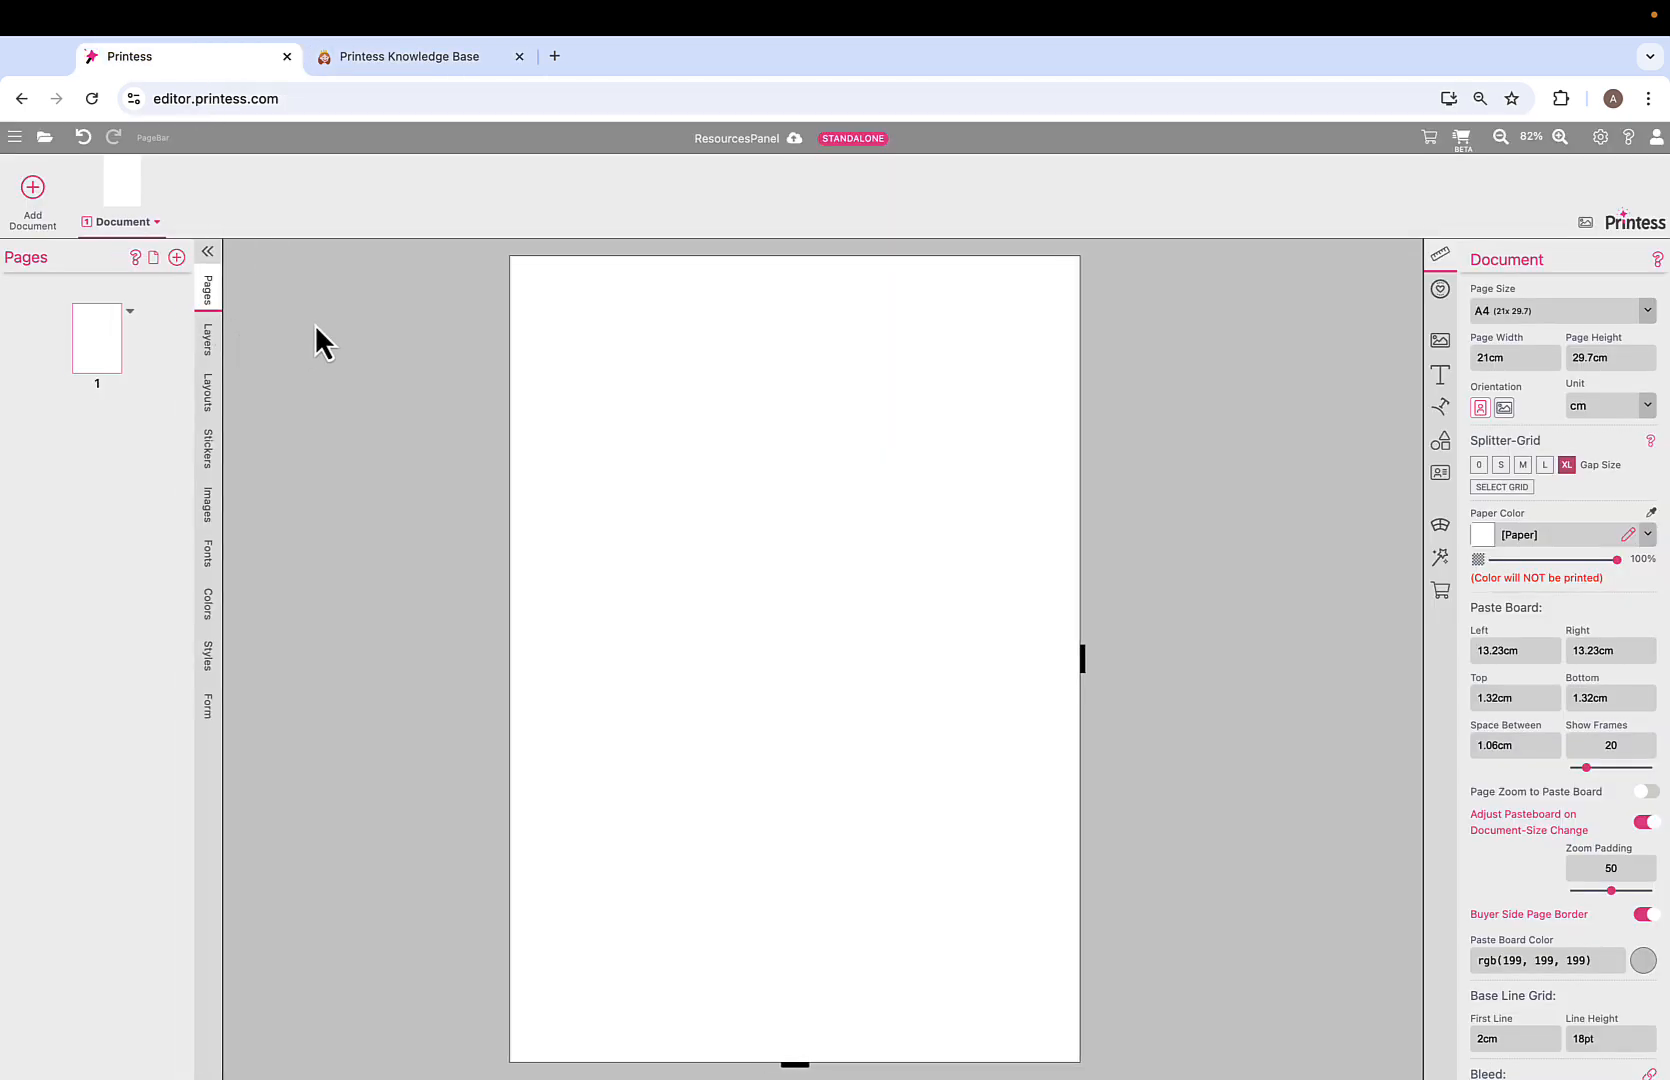
left_click(176, 258)
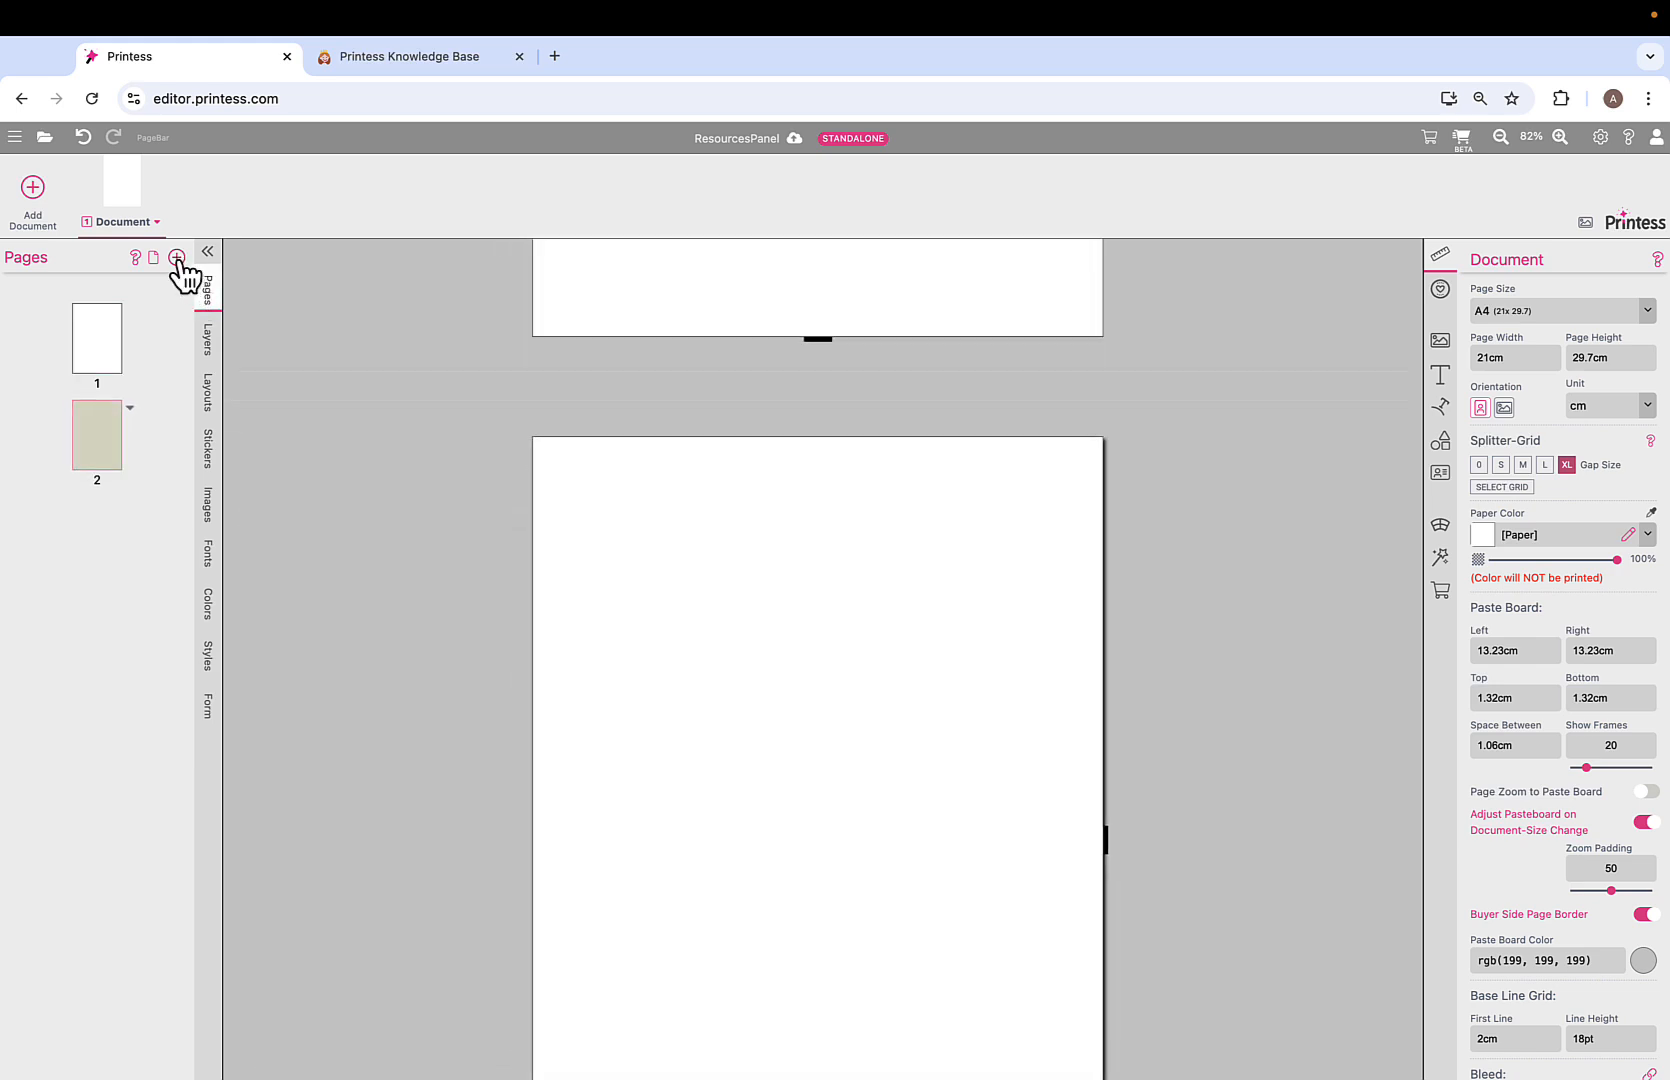
left_click(176, 258)
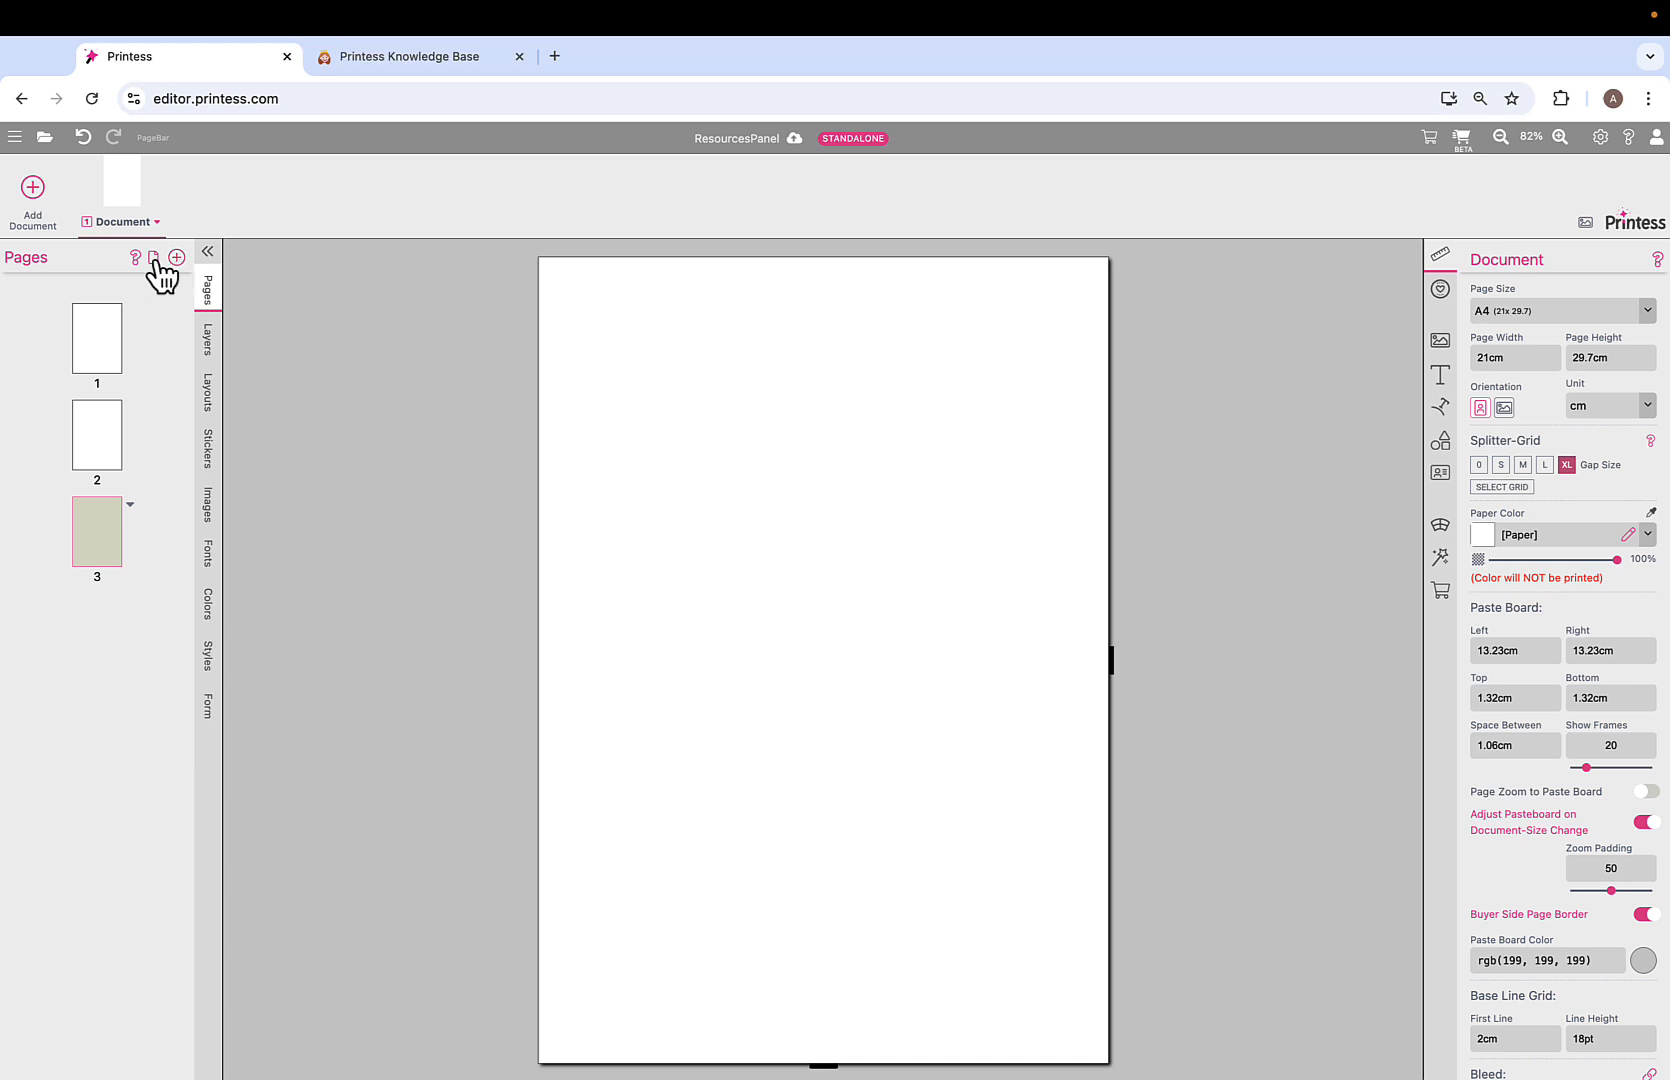
left_click(155, 258)
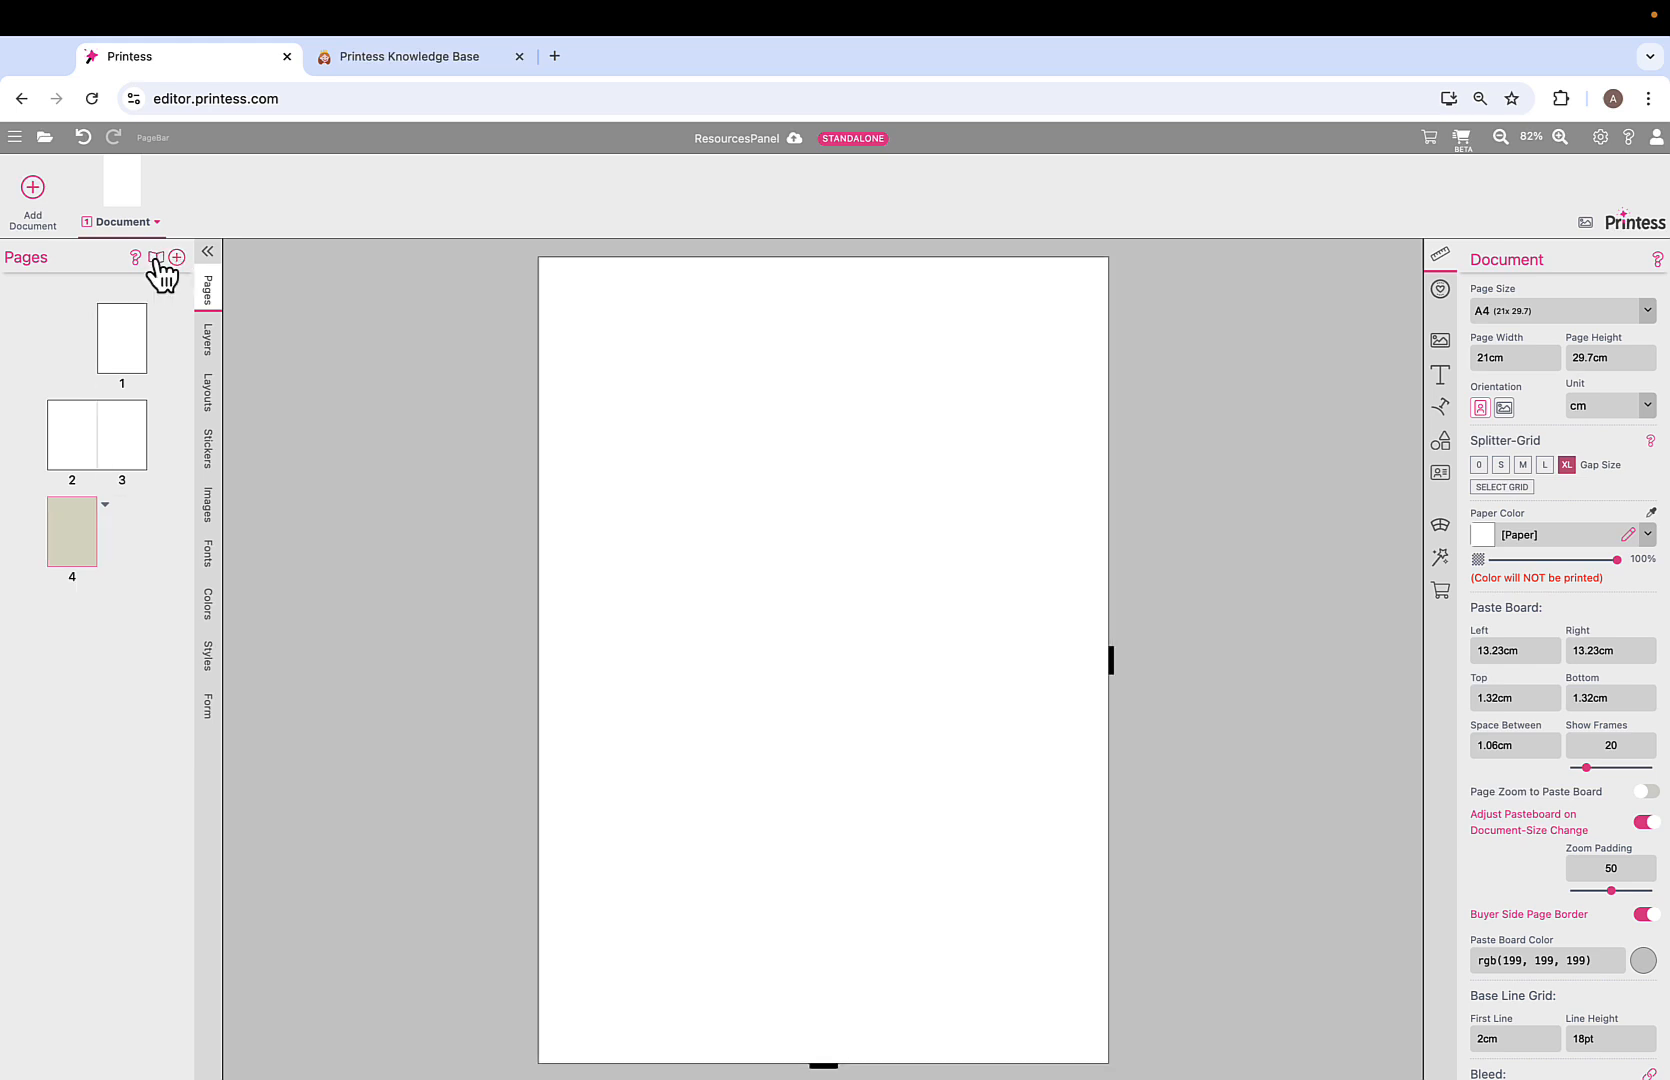
left_click(113, 445)
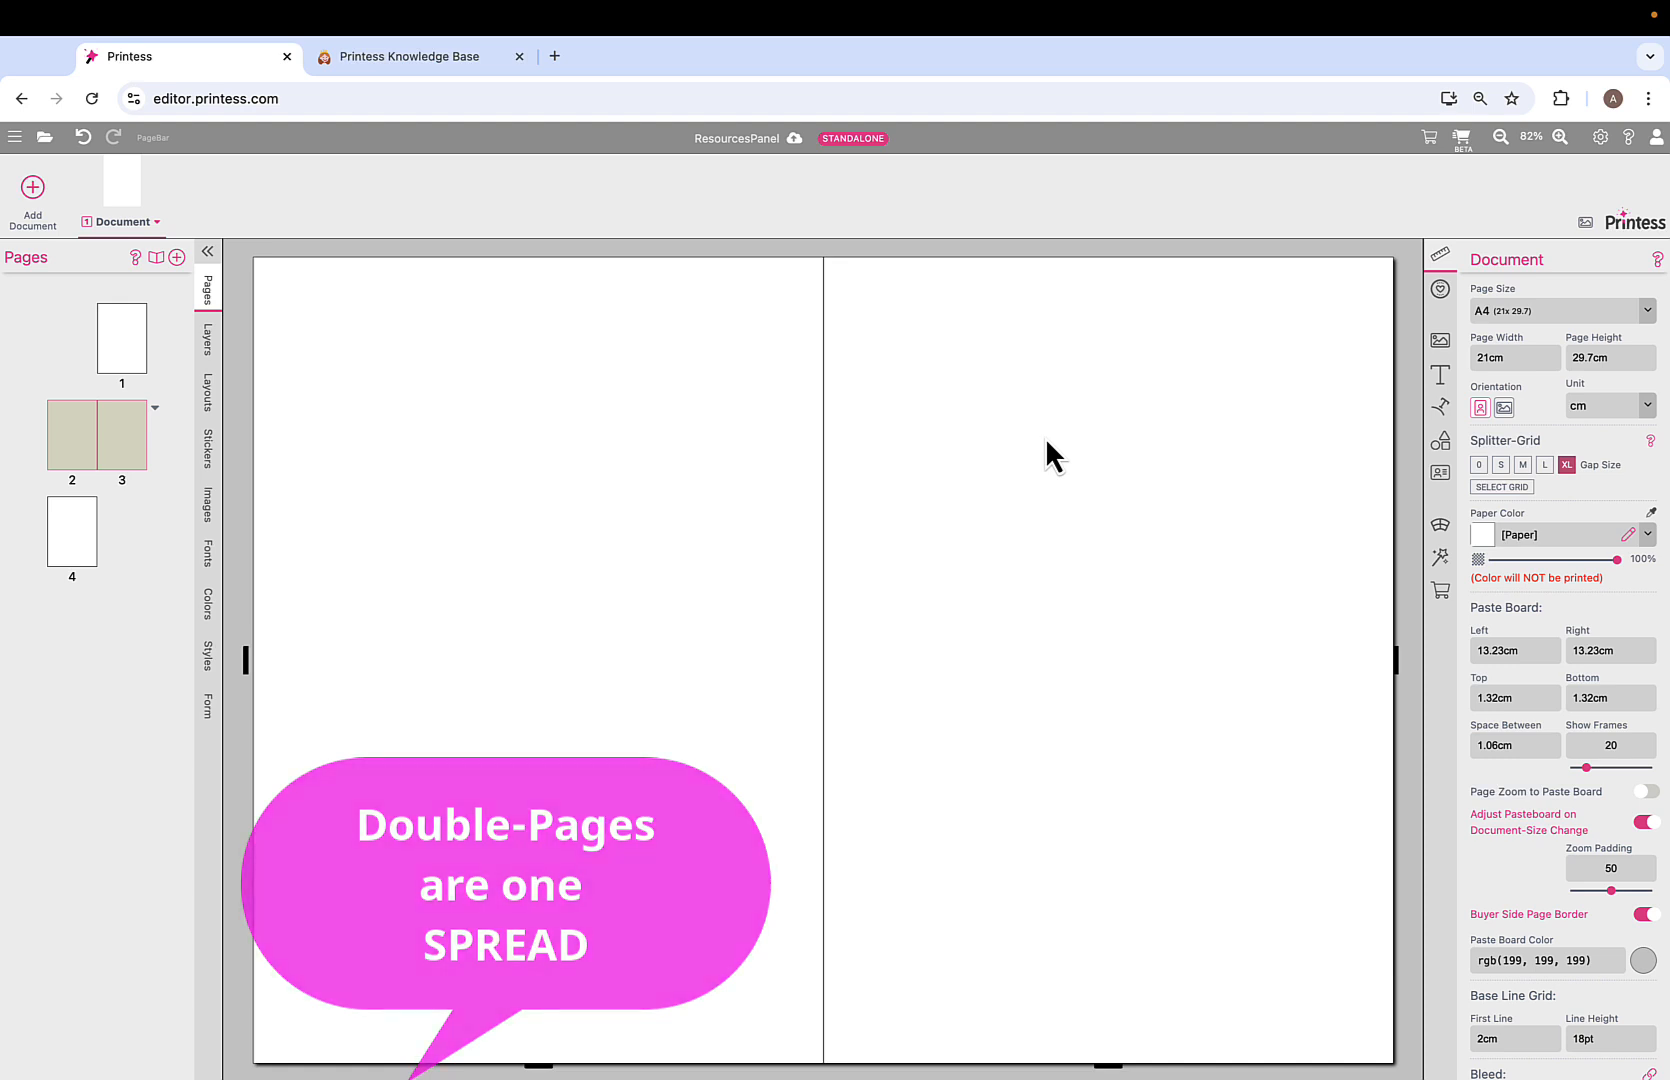
left_click(119, 348)
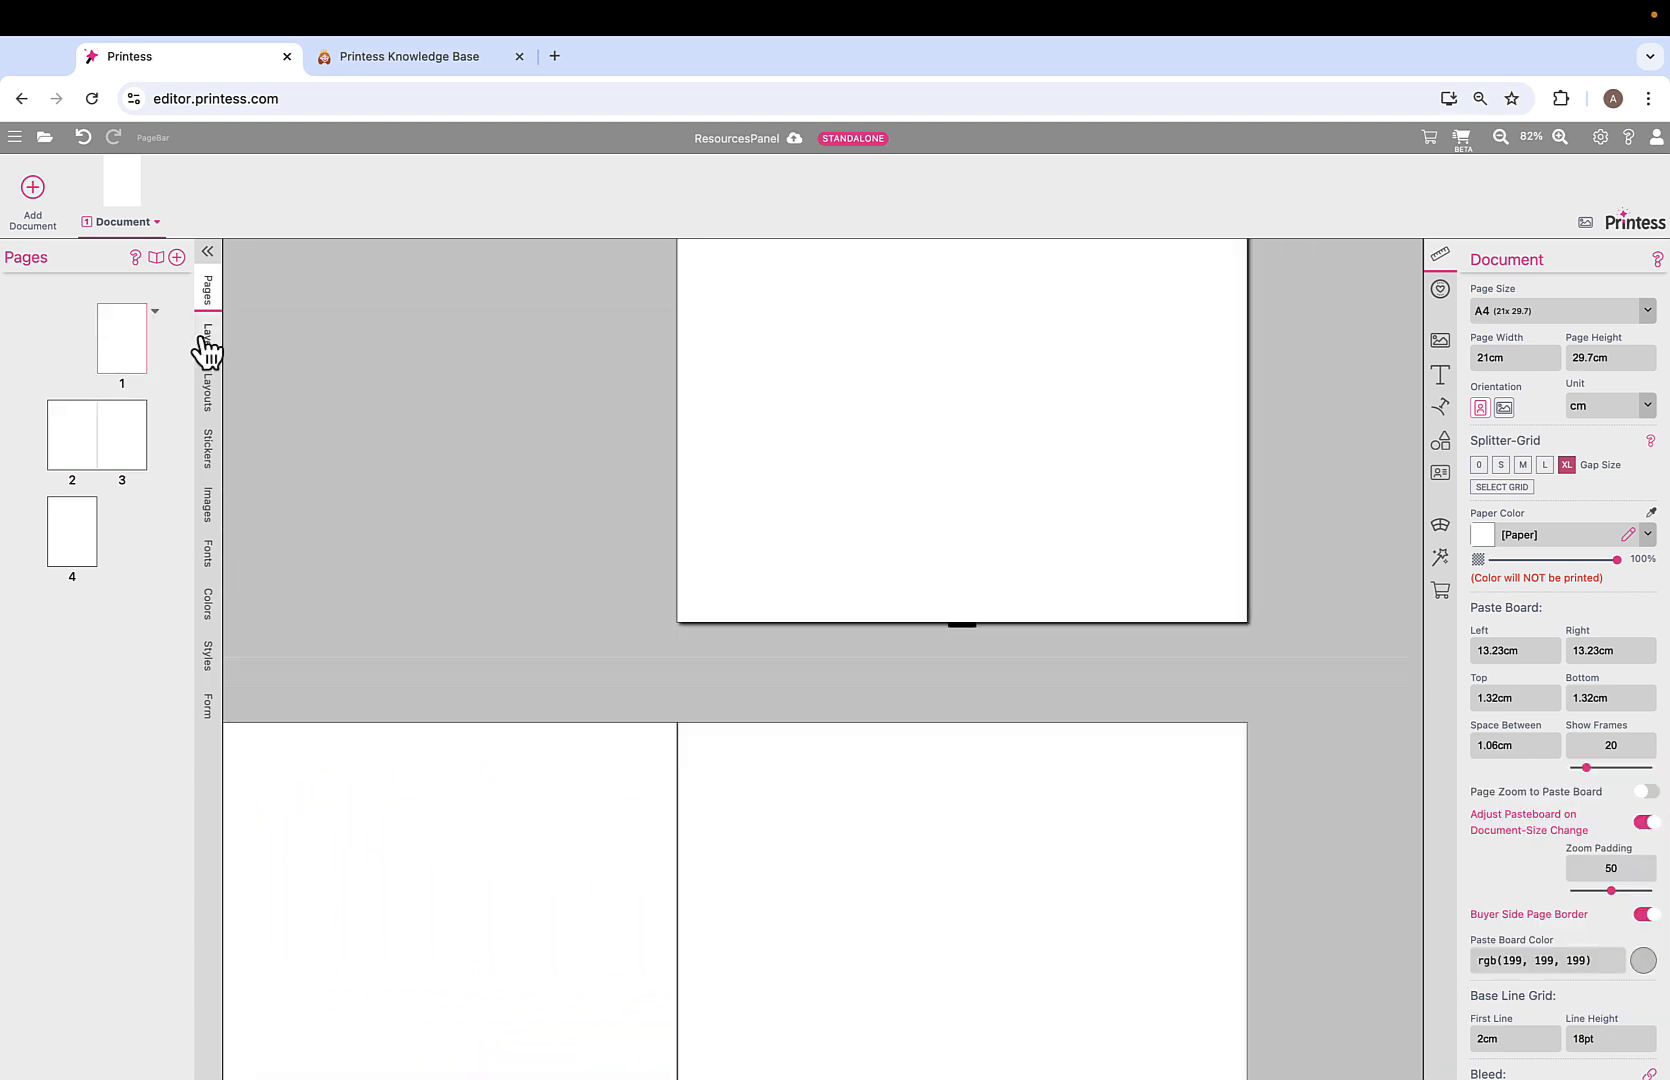
left_click(206, 342)
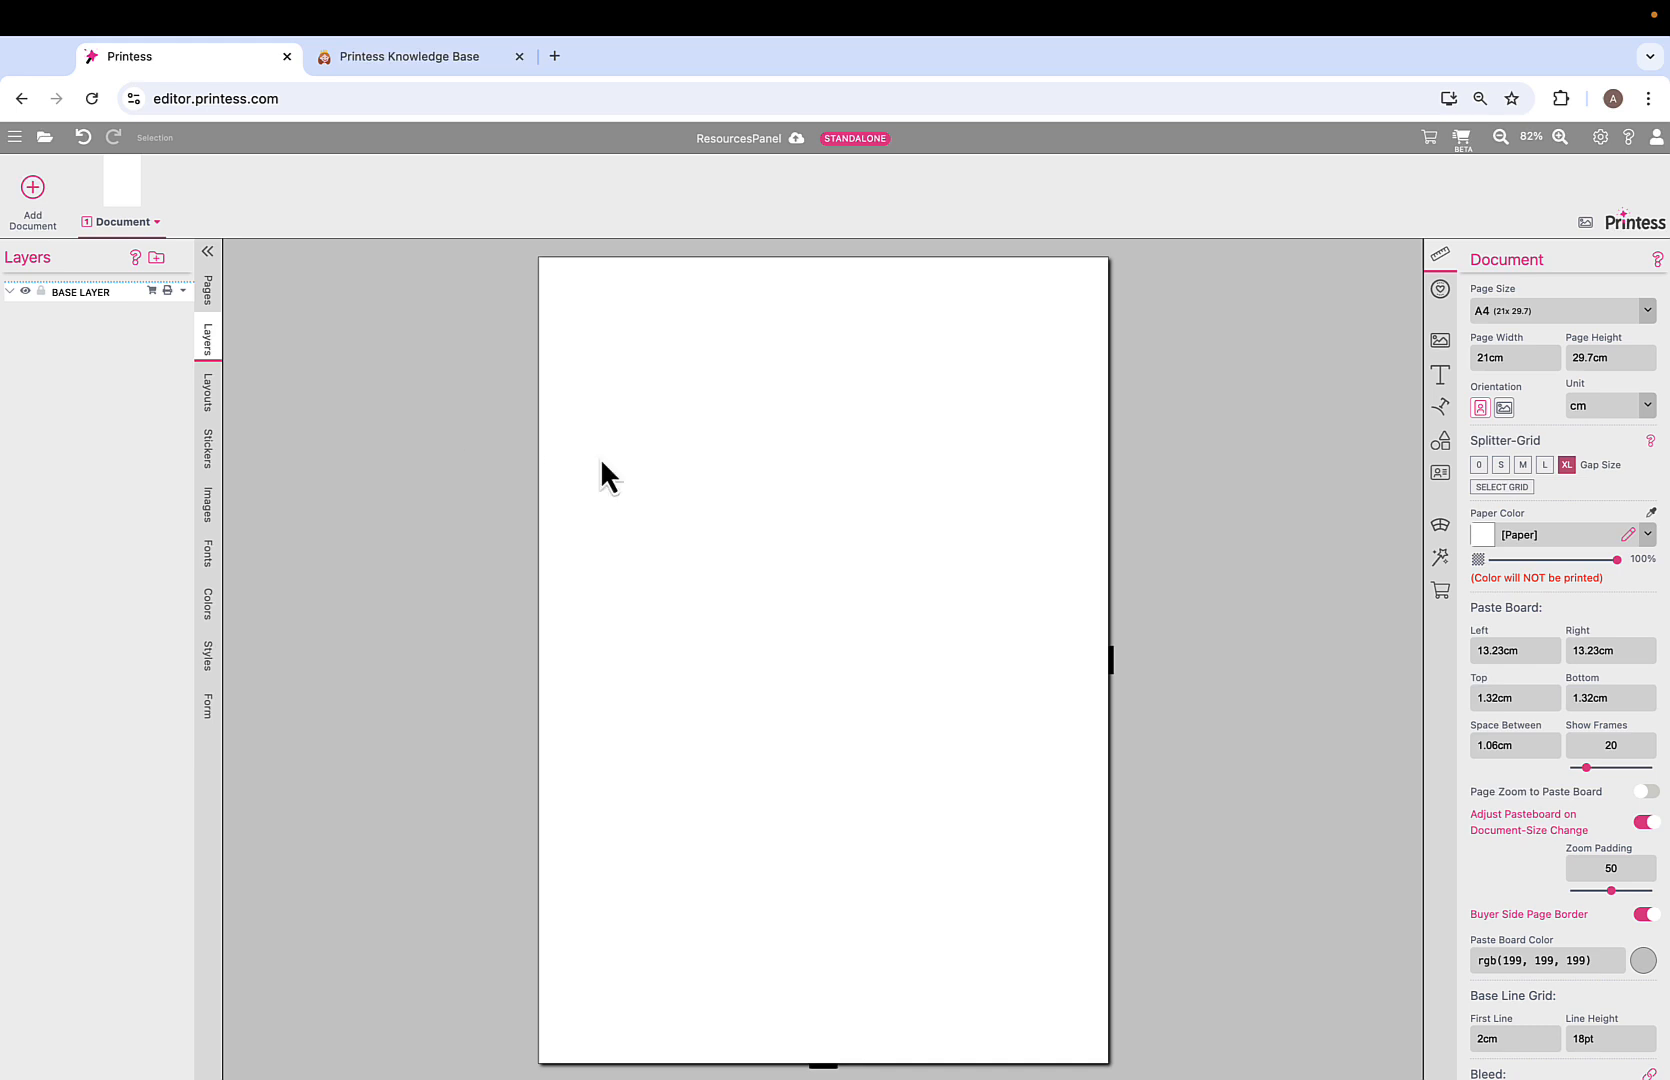
Add a placeholder image frame and a single-line Fancy Text frame to page 1.
left_click(1440, 343)
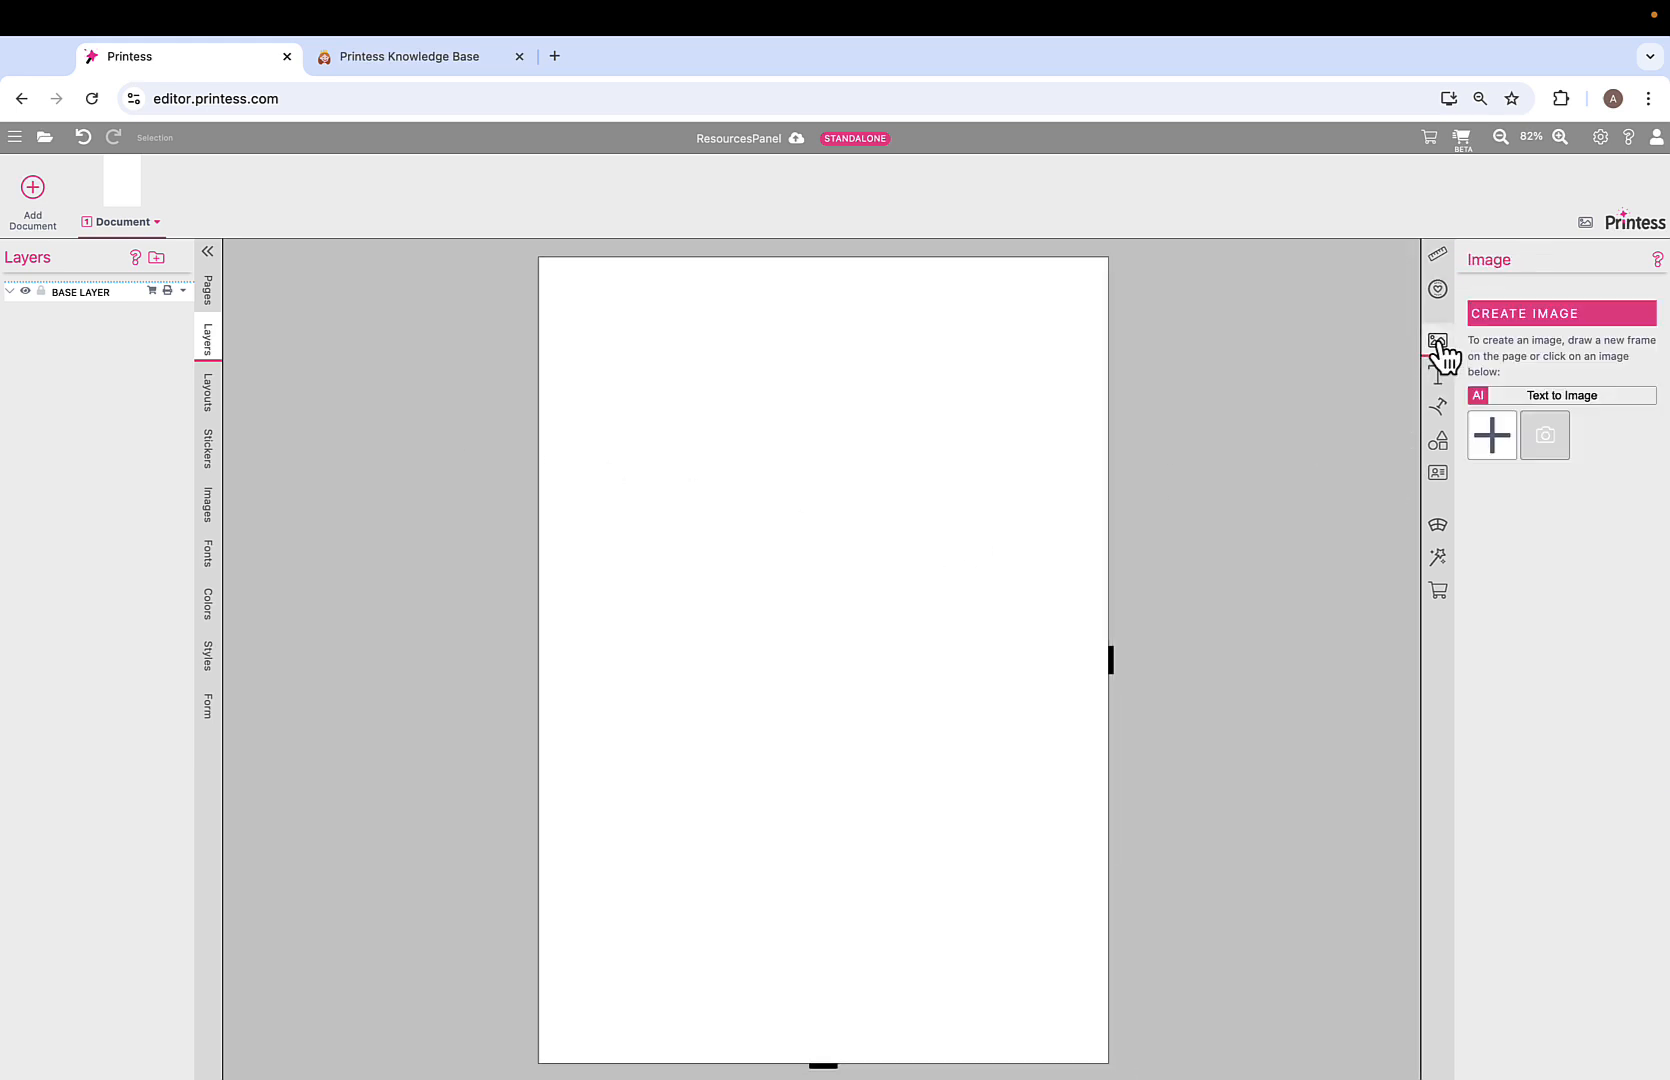
left_click(1538, 448)
left_click(1055, 442)
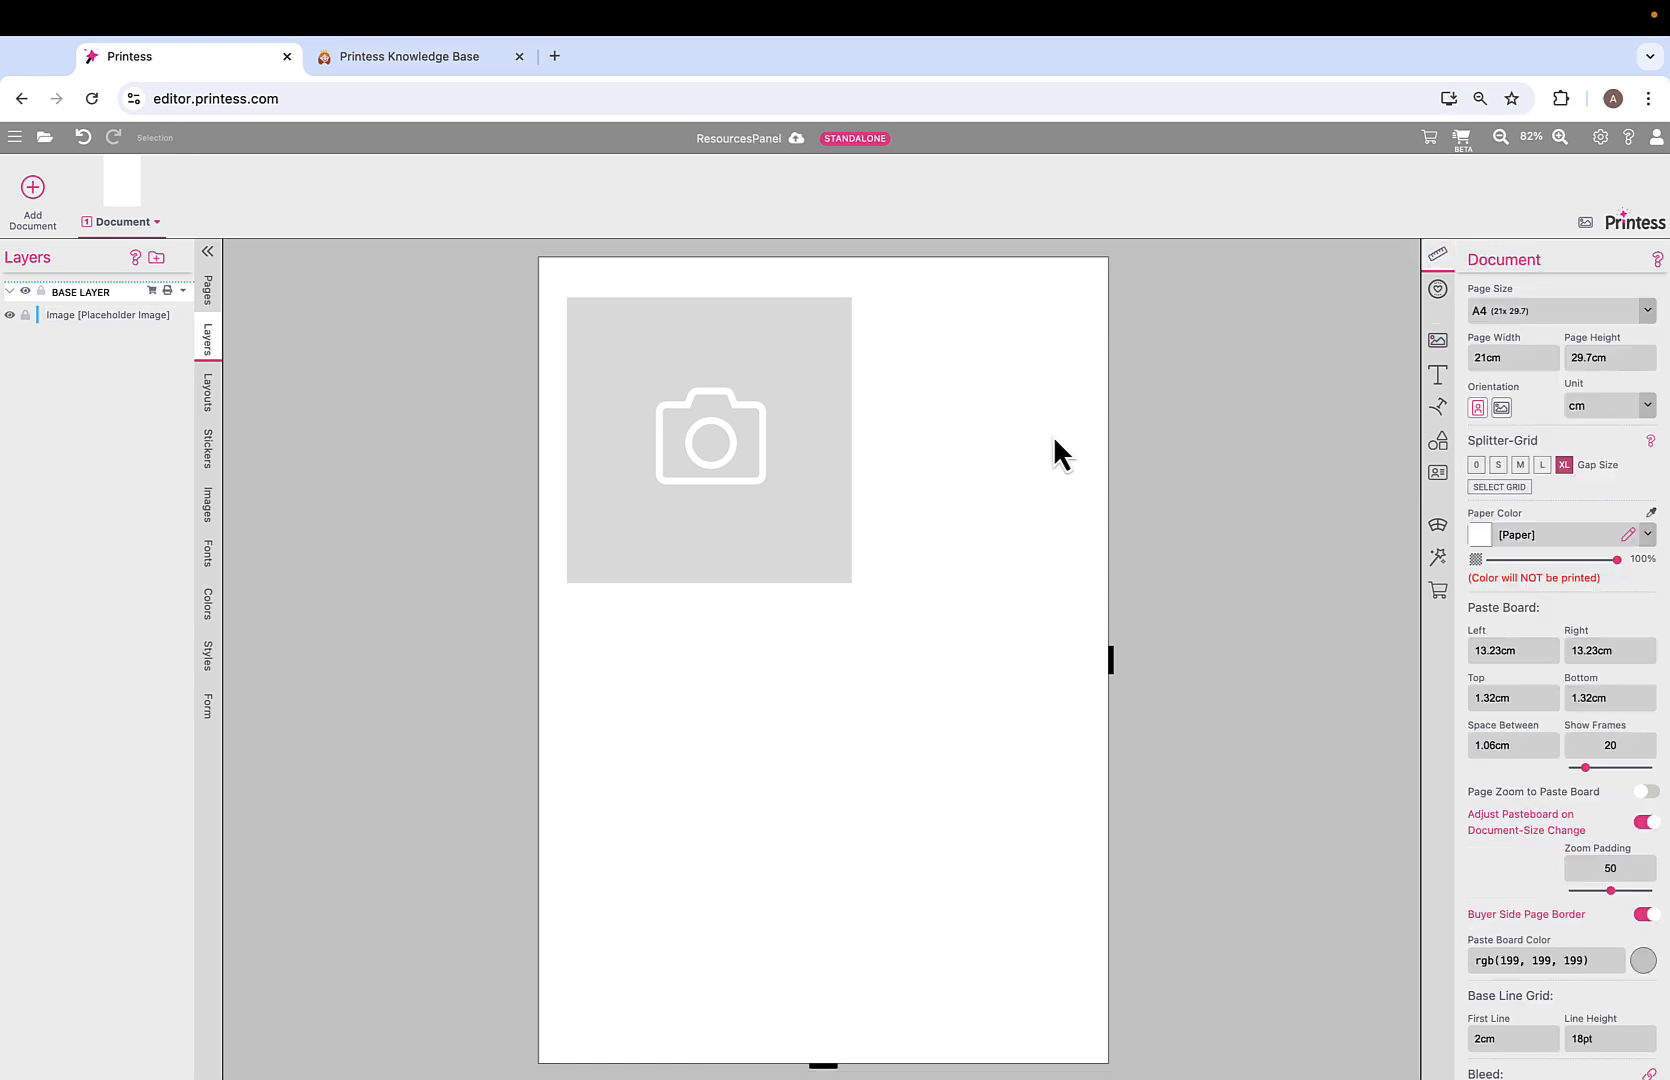
left_click(1443, 377)
left_click(1601, 429)
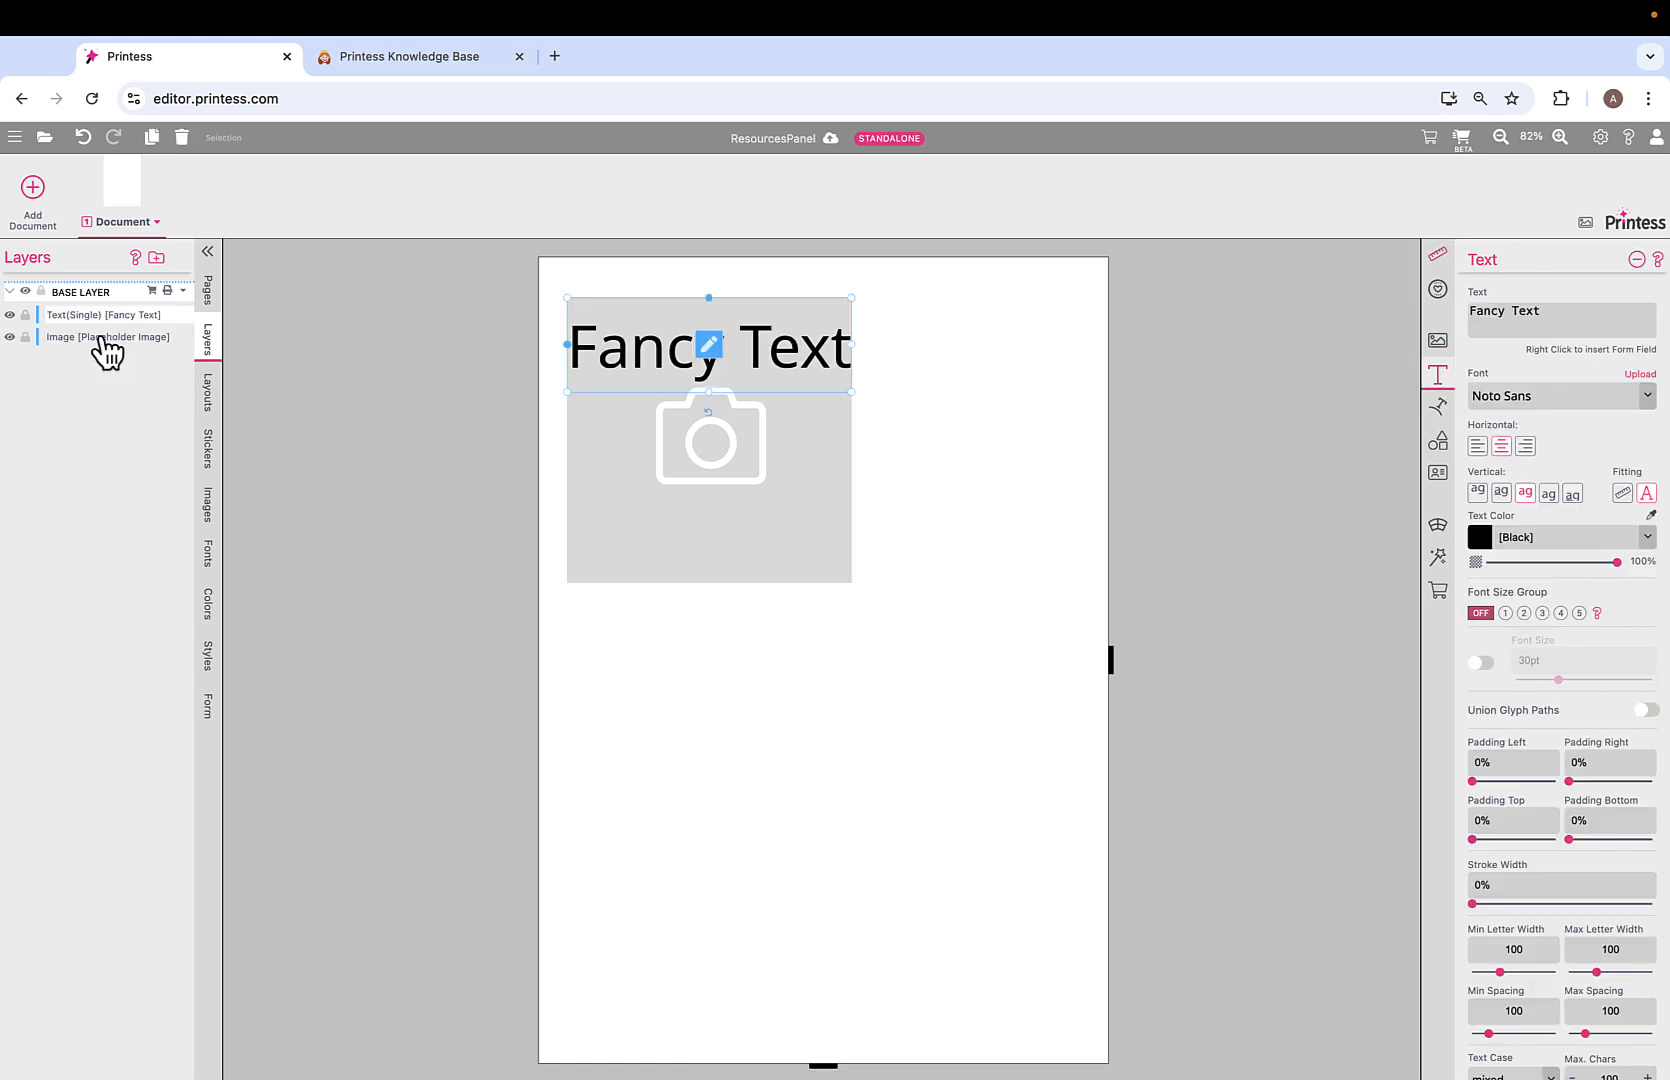
Reorder the Image and Text layers, ending with the Fancy Text above the image.
left_click(71, 340)
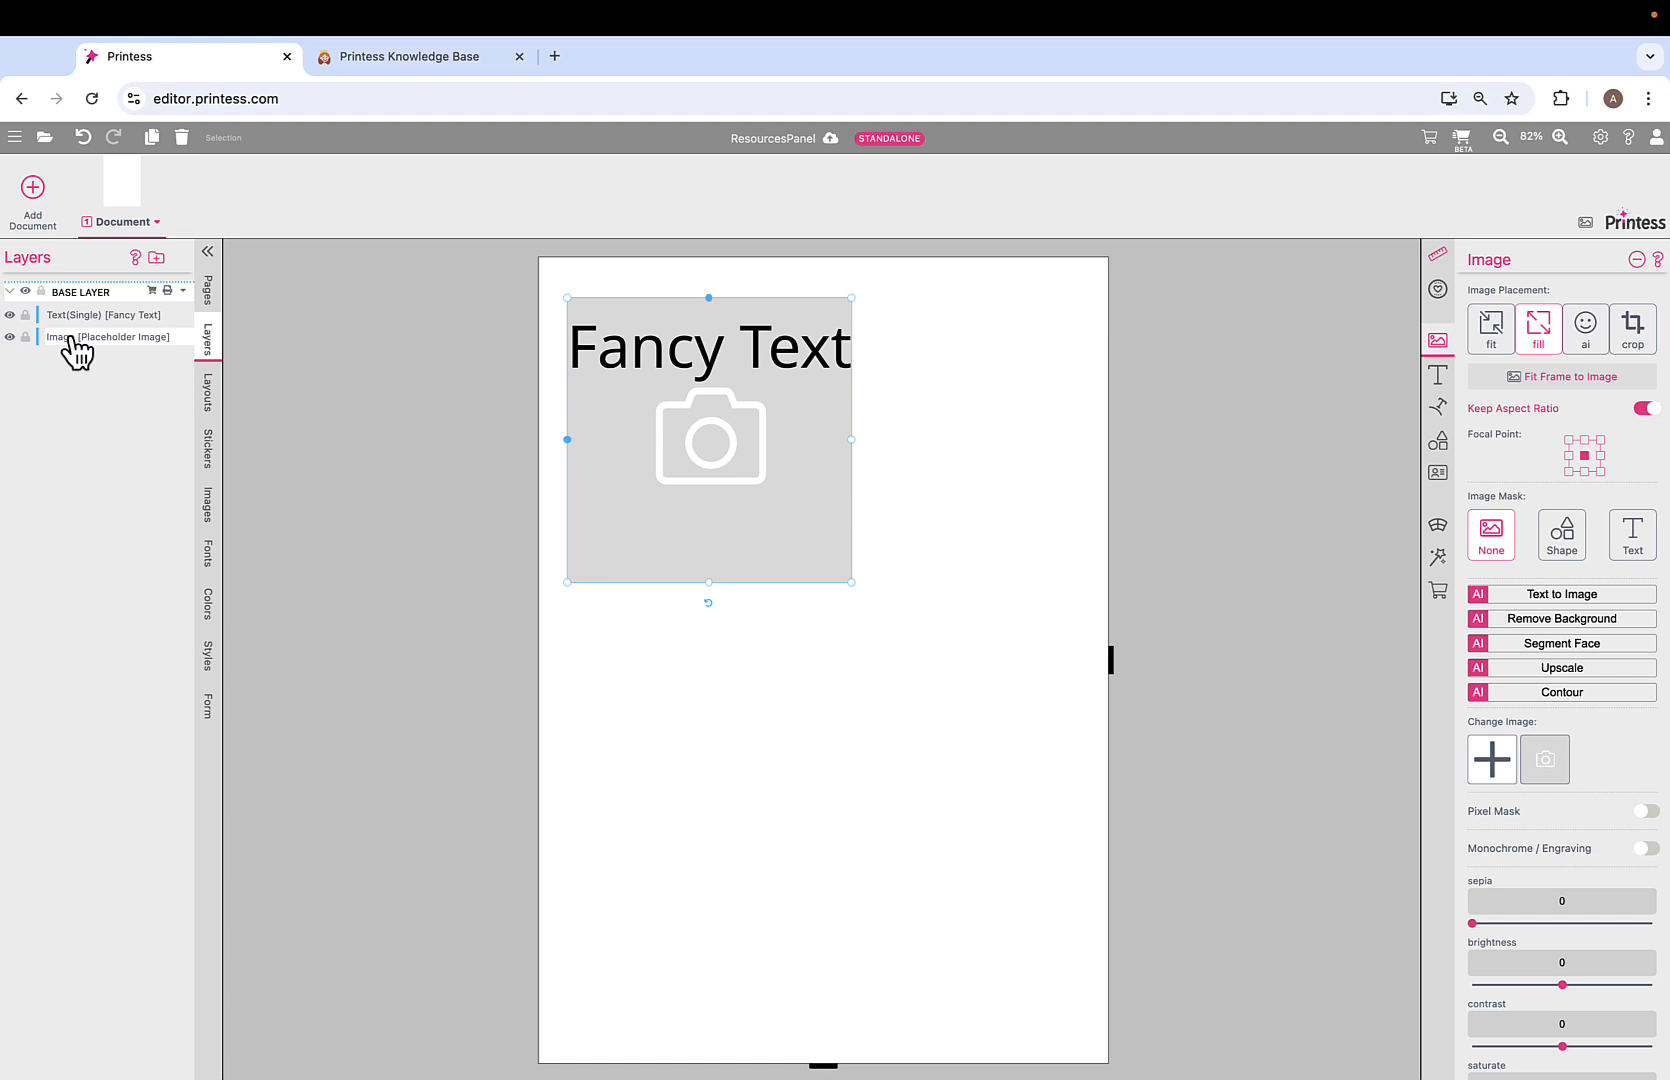
left_click(70, 314)
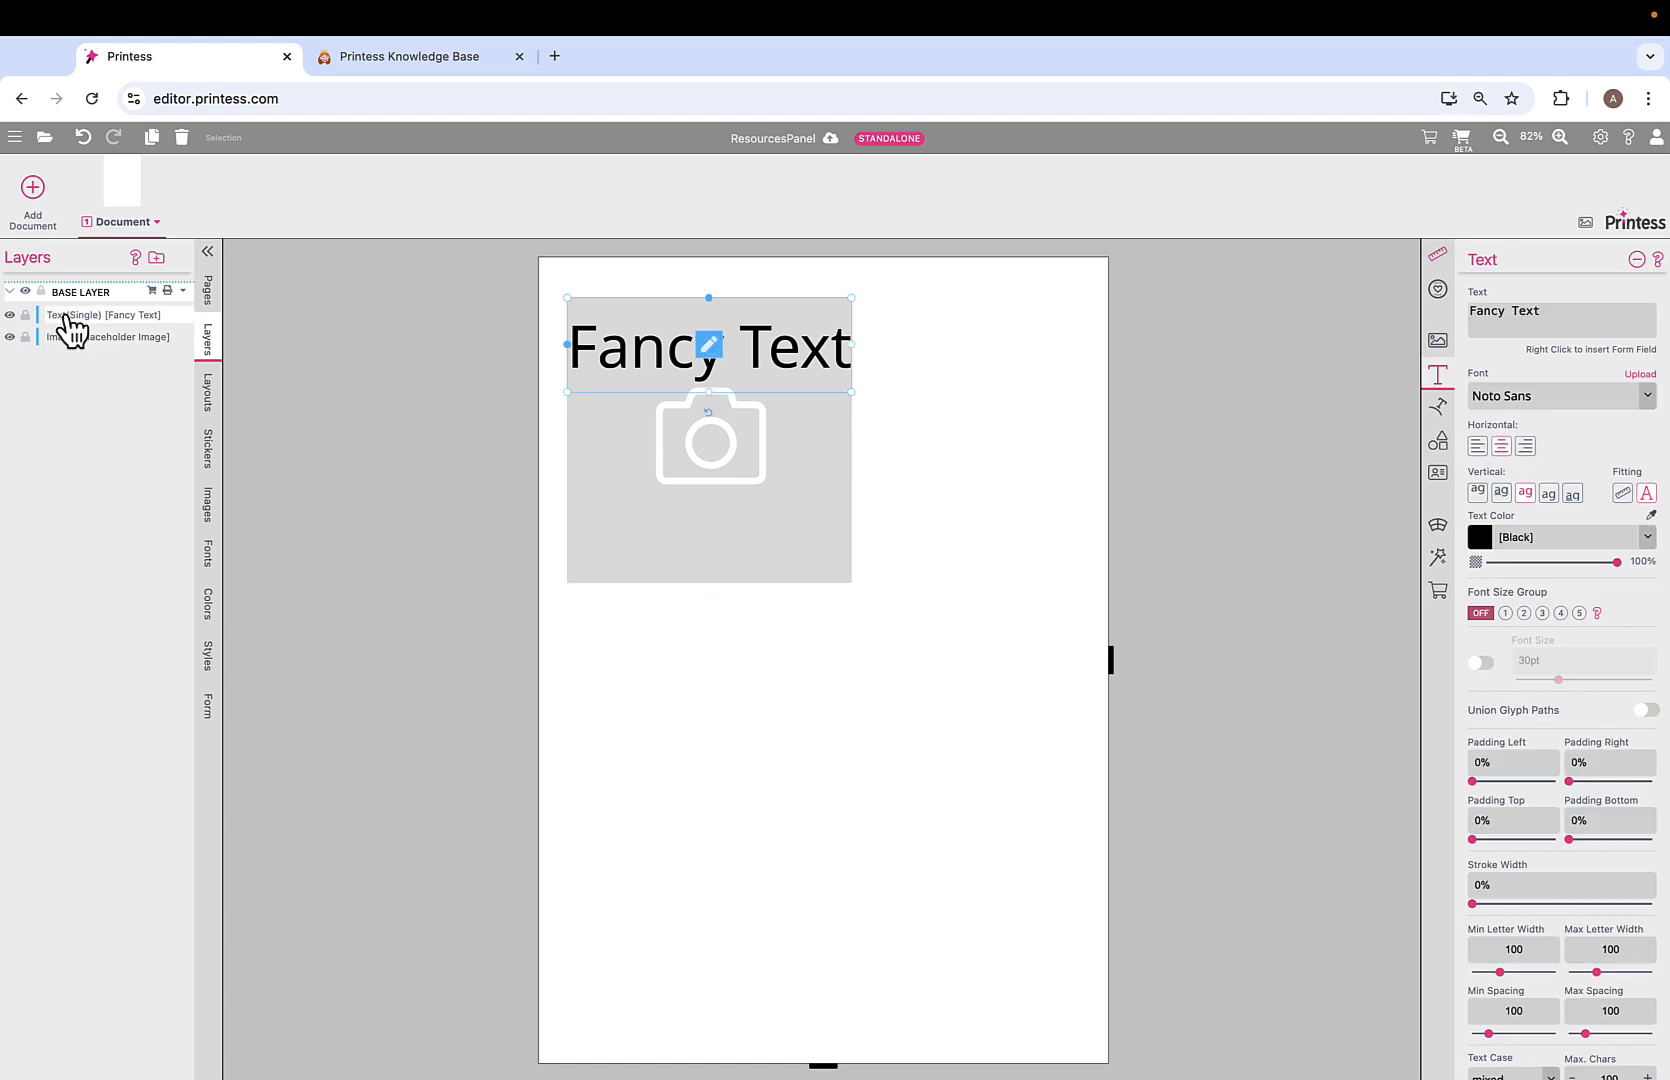
left_click(70, 338)
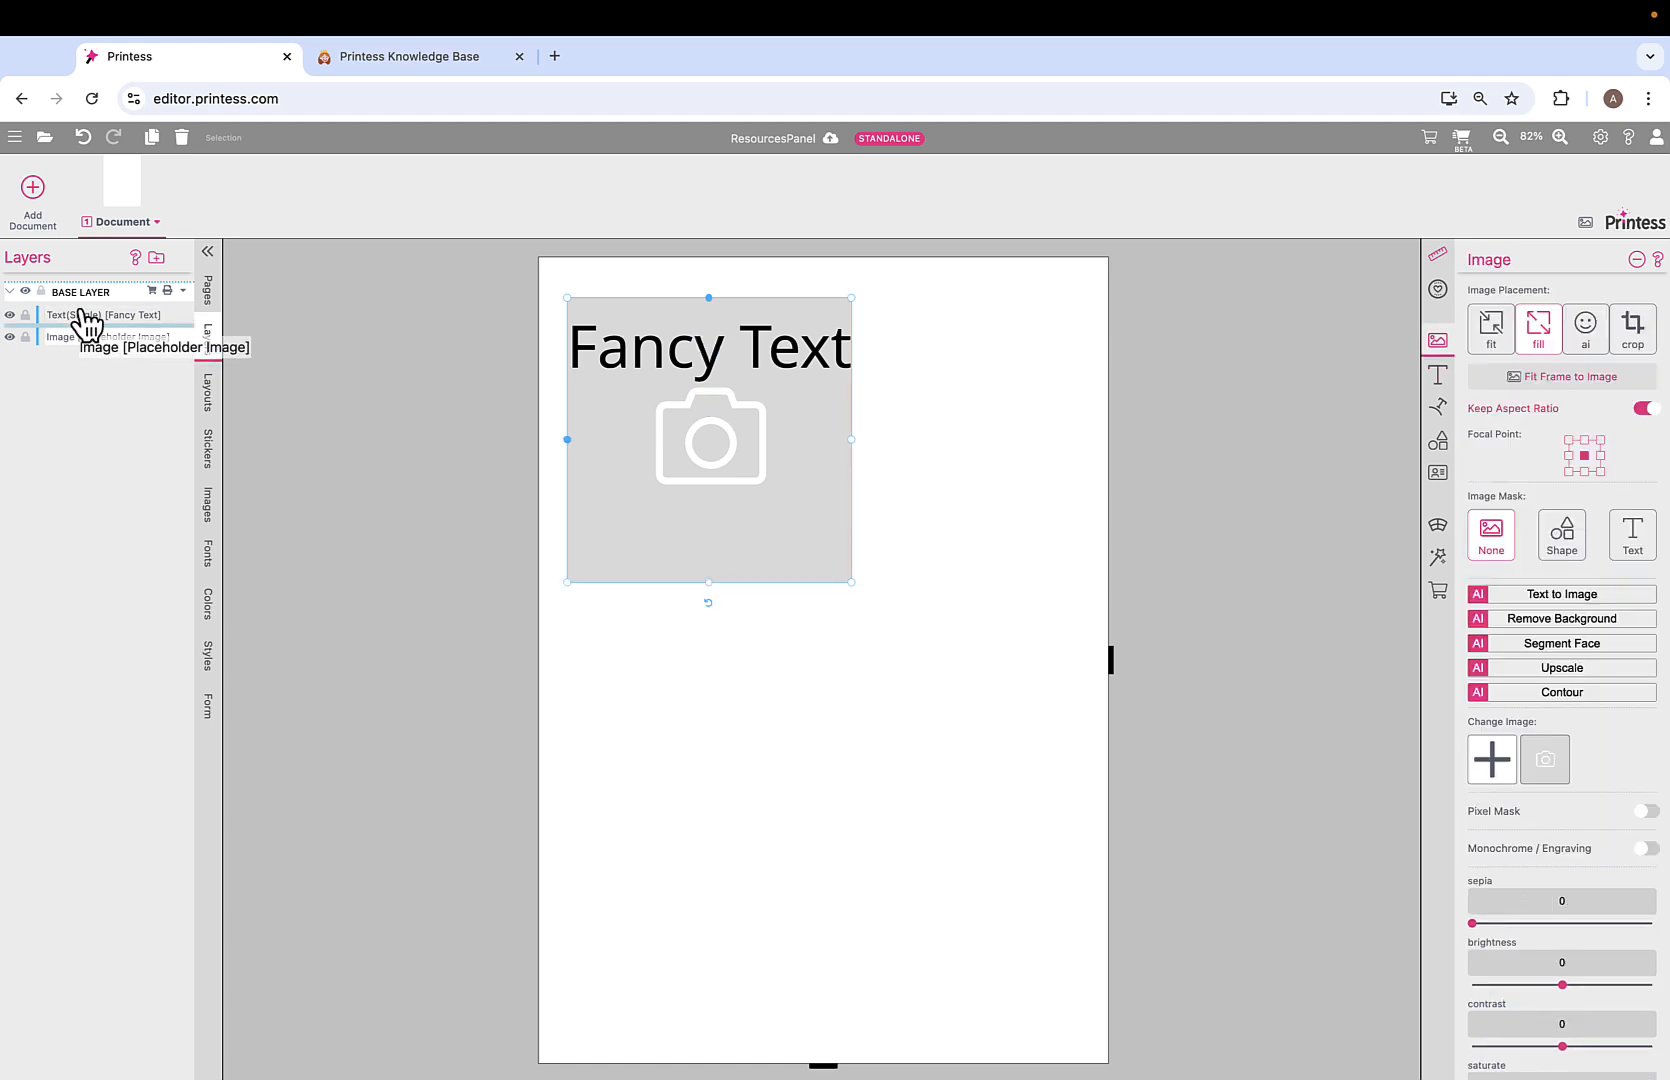
left_click_drag(84, 306, 80, 301)
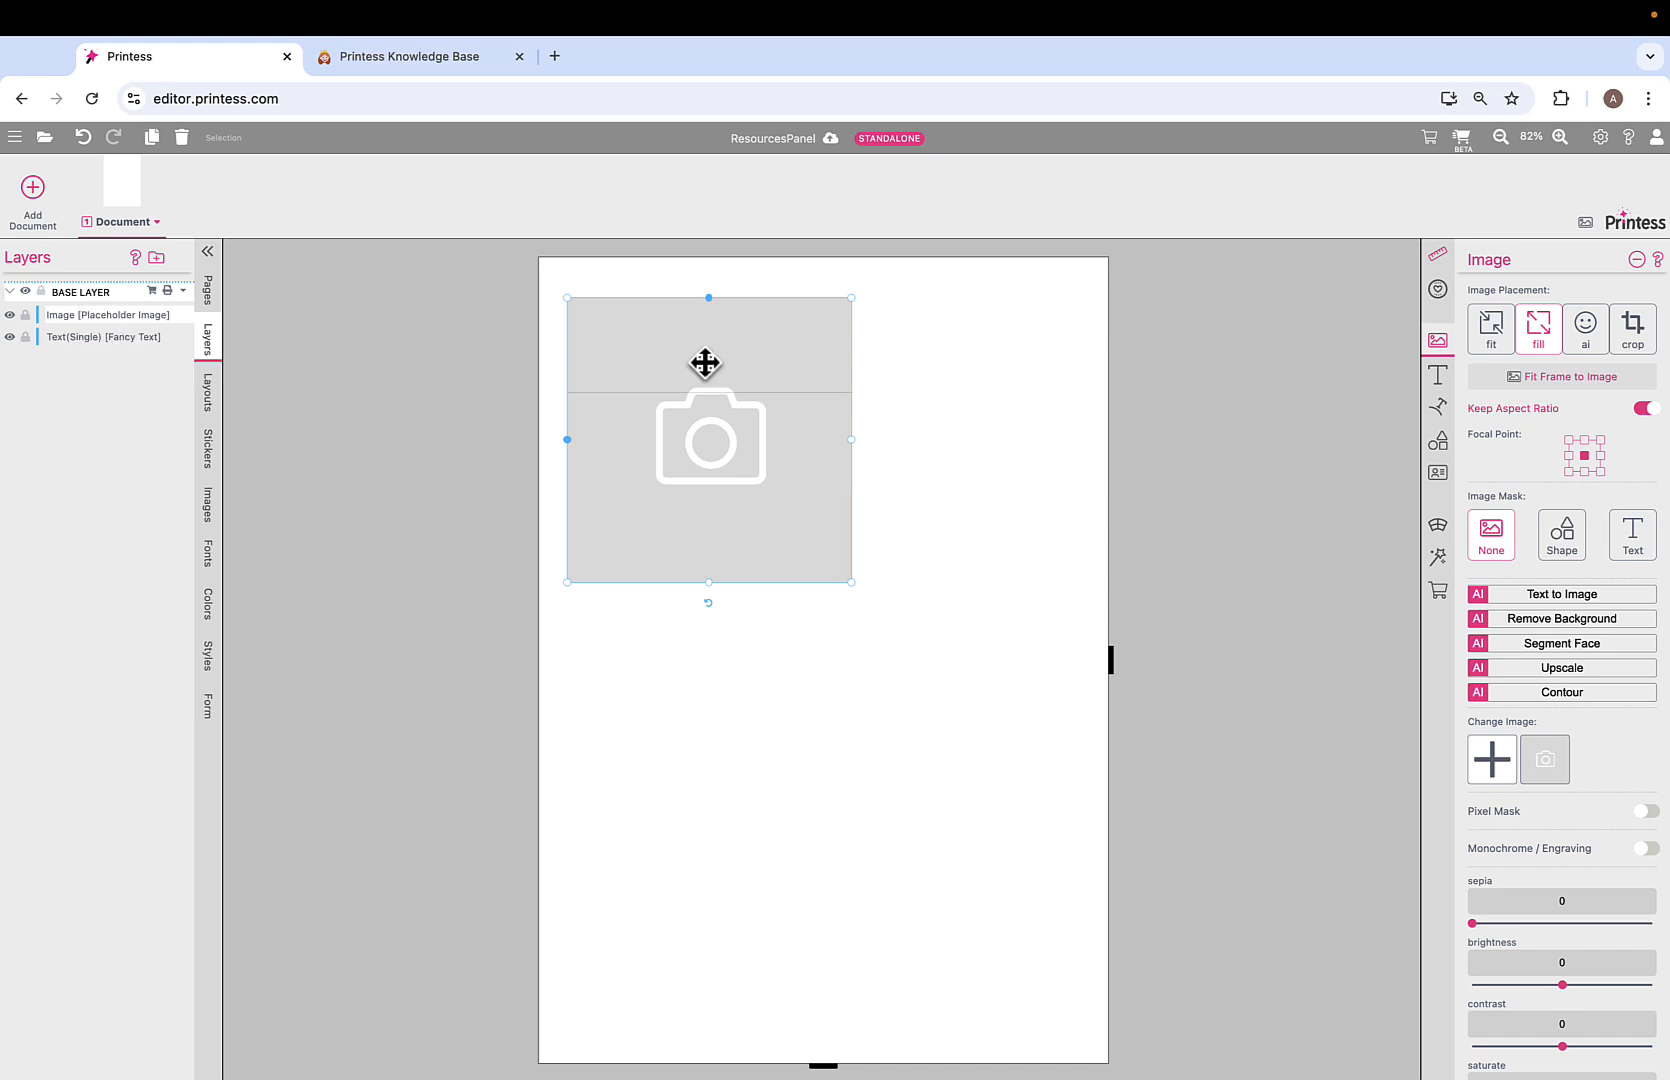
left_click(672, 356)
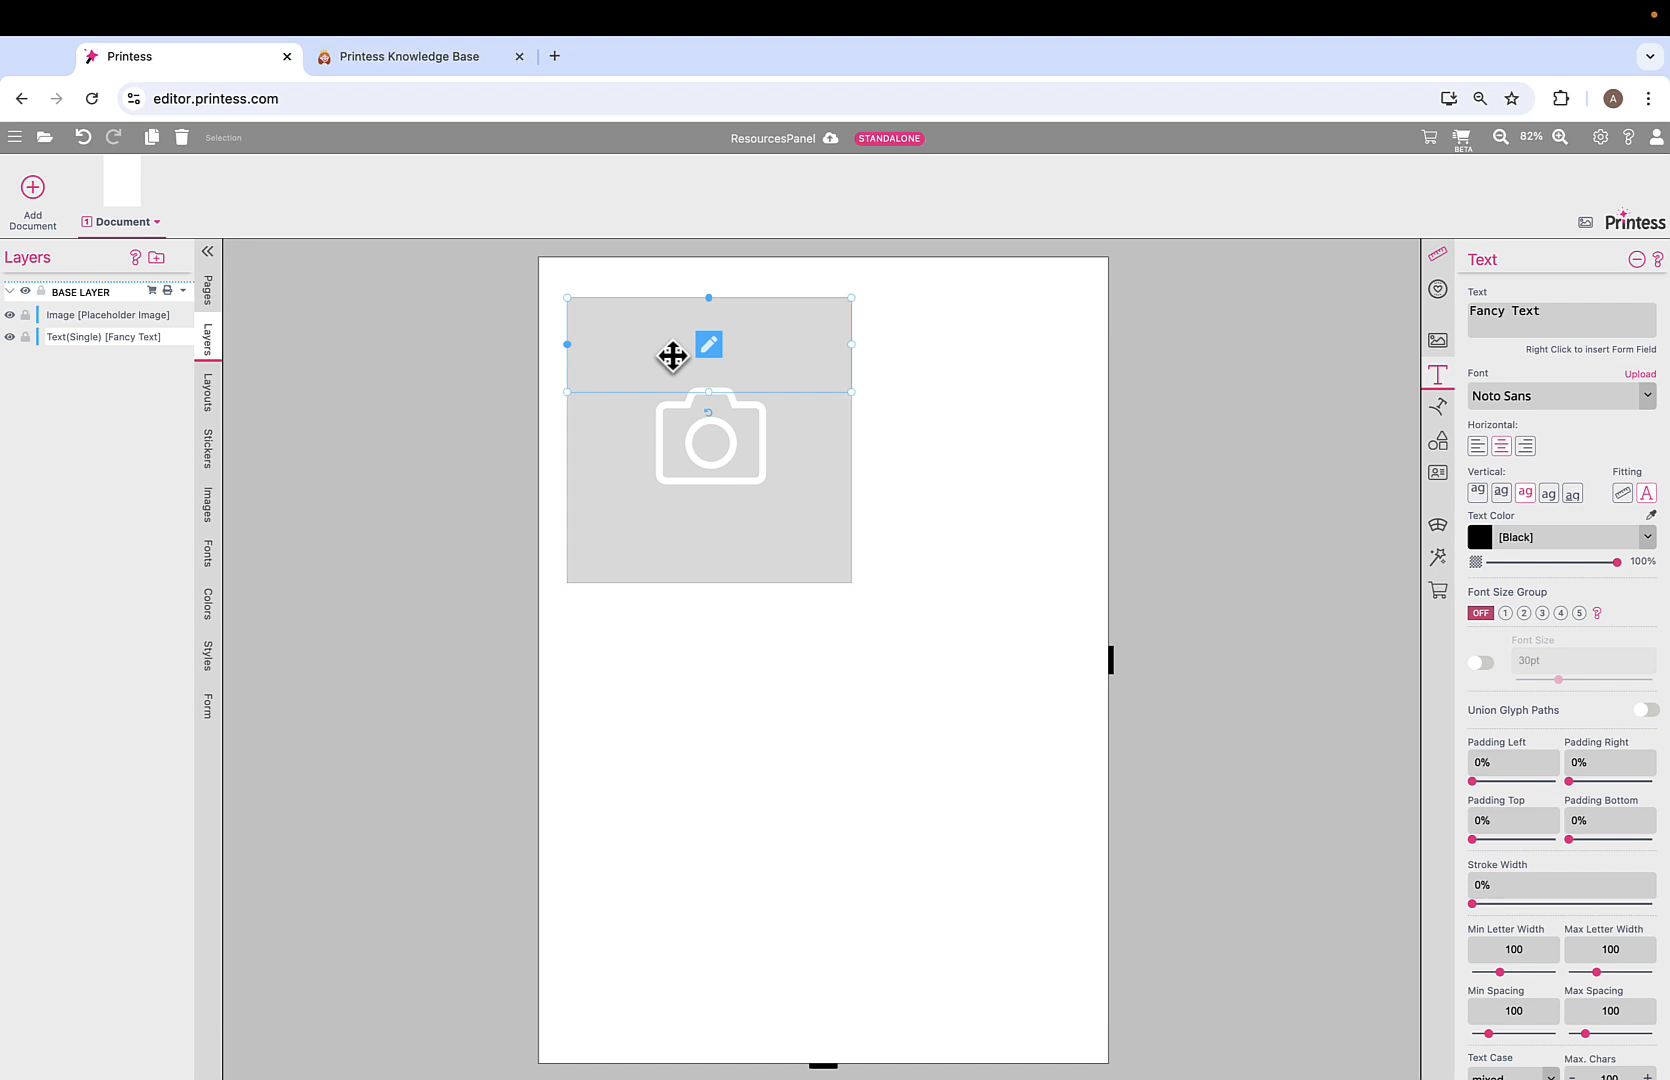
left_click(65, 316)
left_click_drag(66, 316, 67, 350)
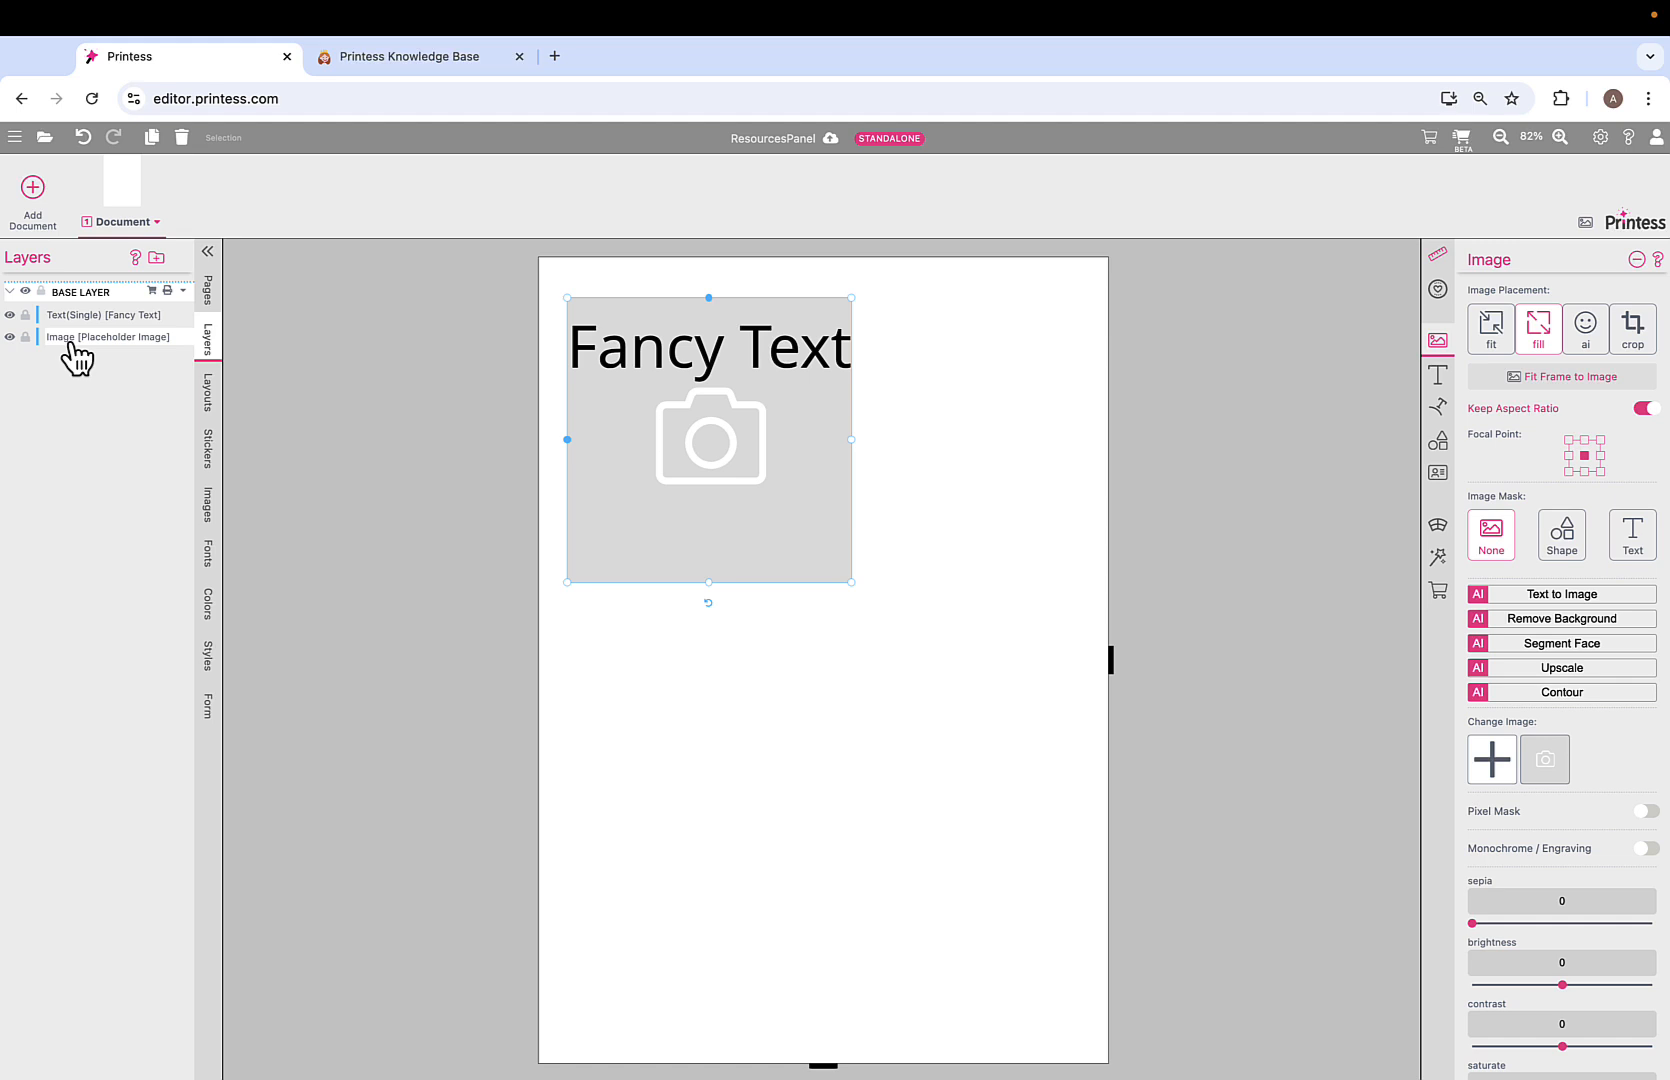
left_click(76, 318)
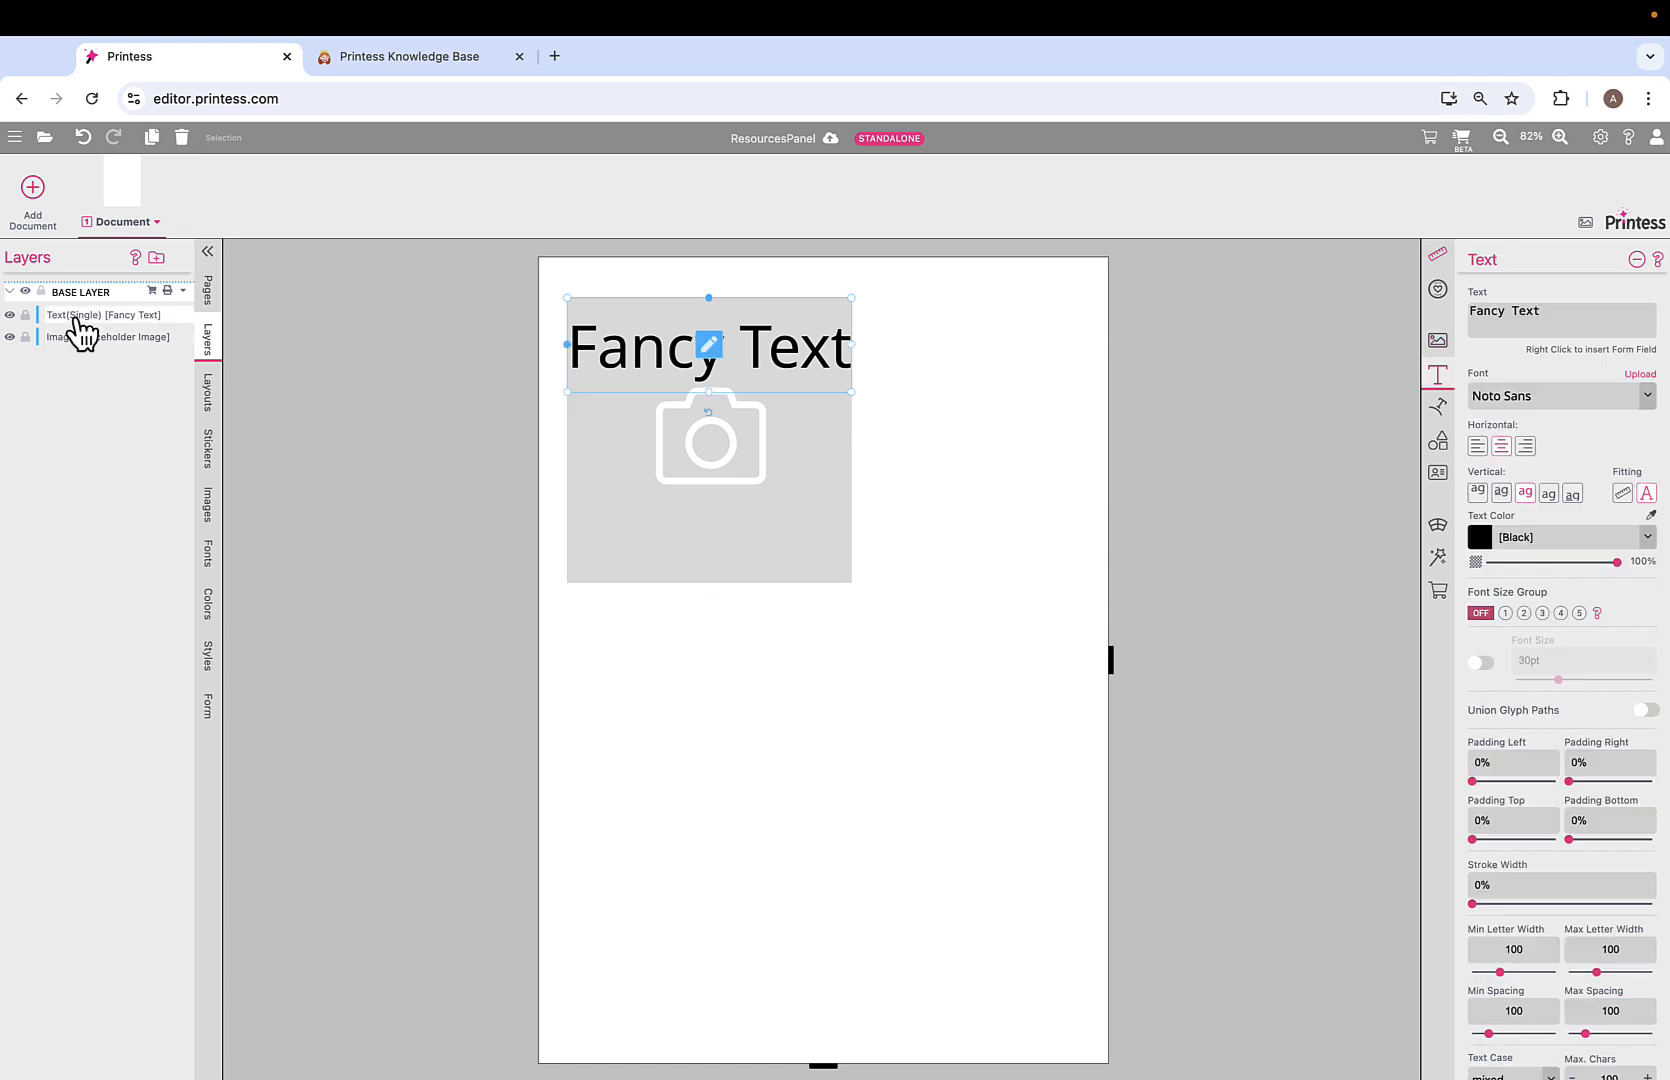
Title the text layer 'Headline'.
right_click(80, 328)
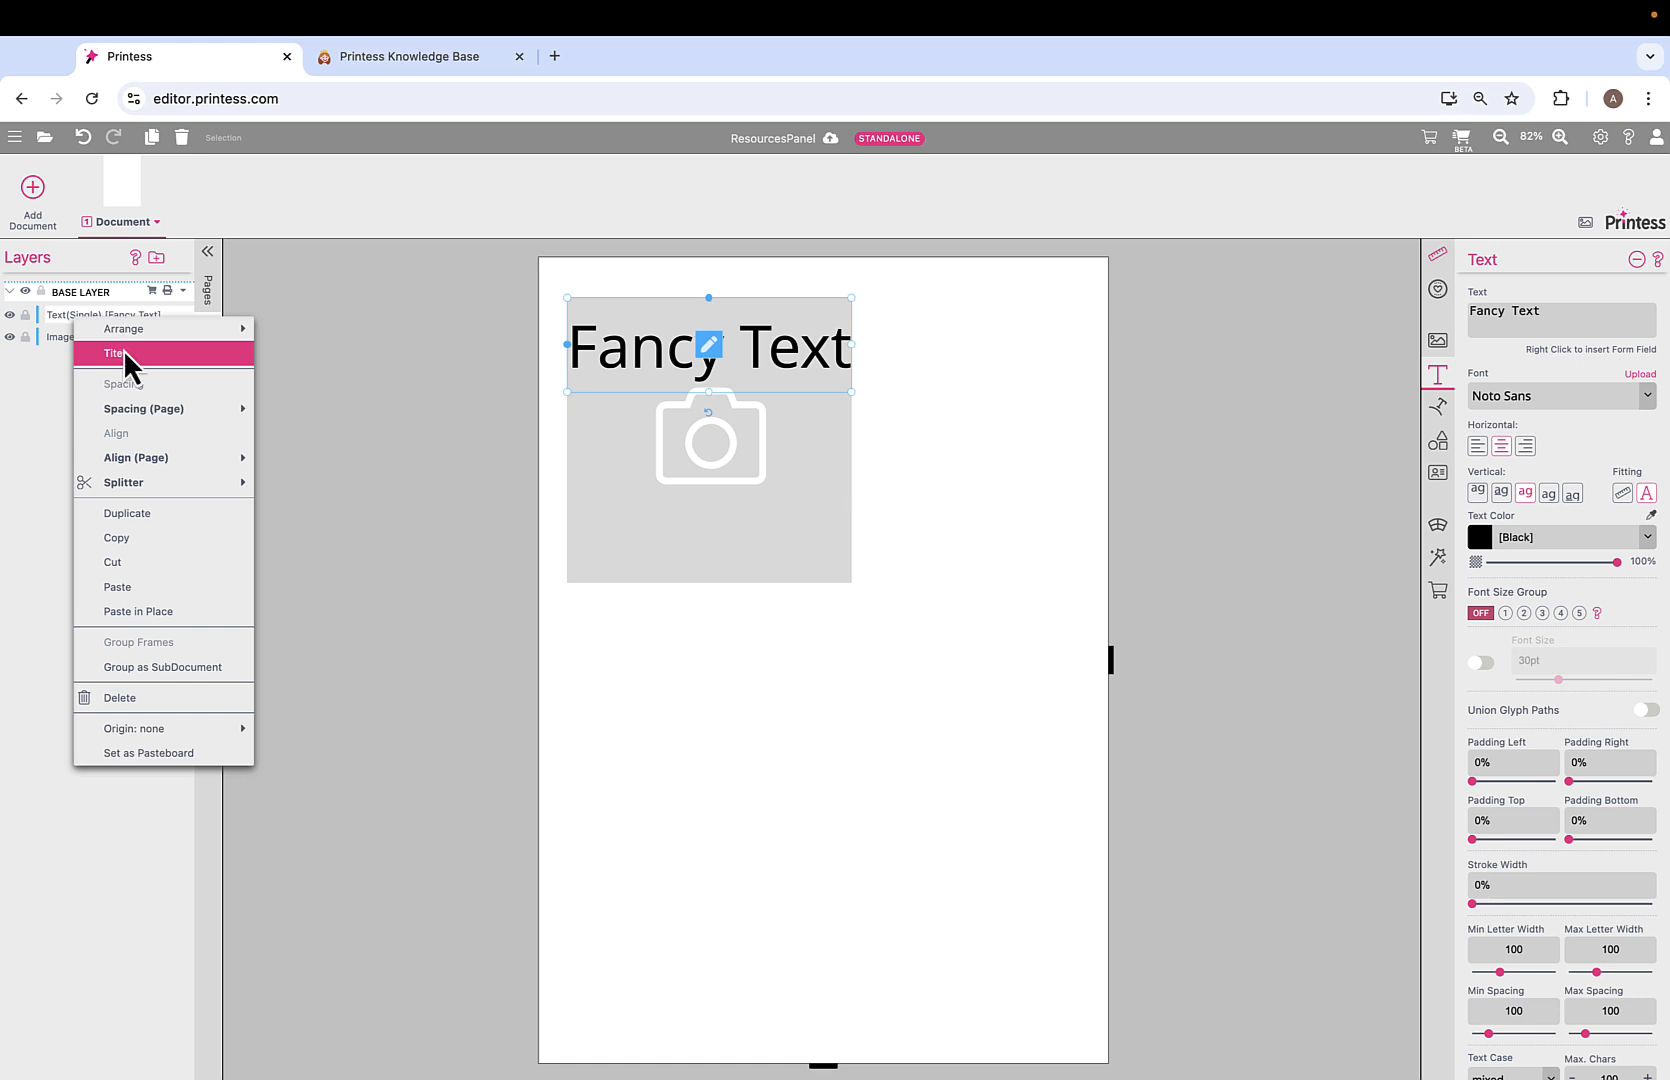
left_click(123, 353)
type("Headline")
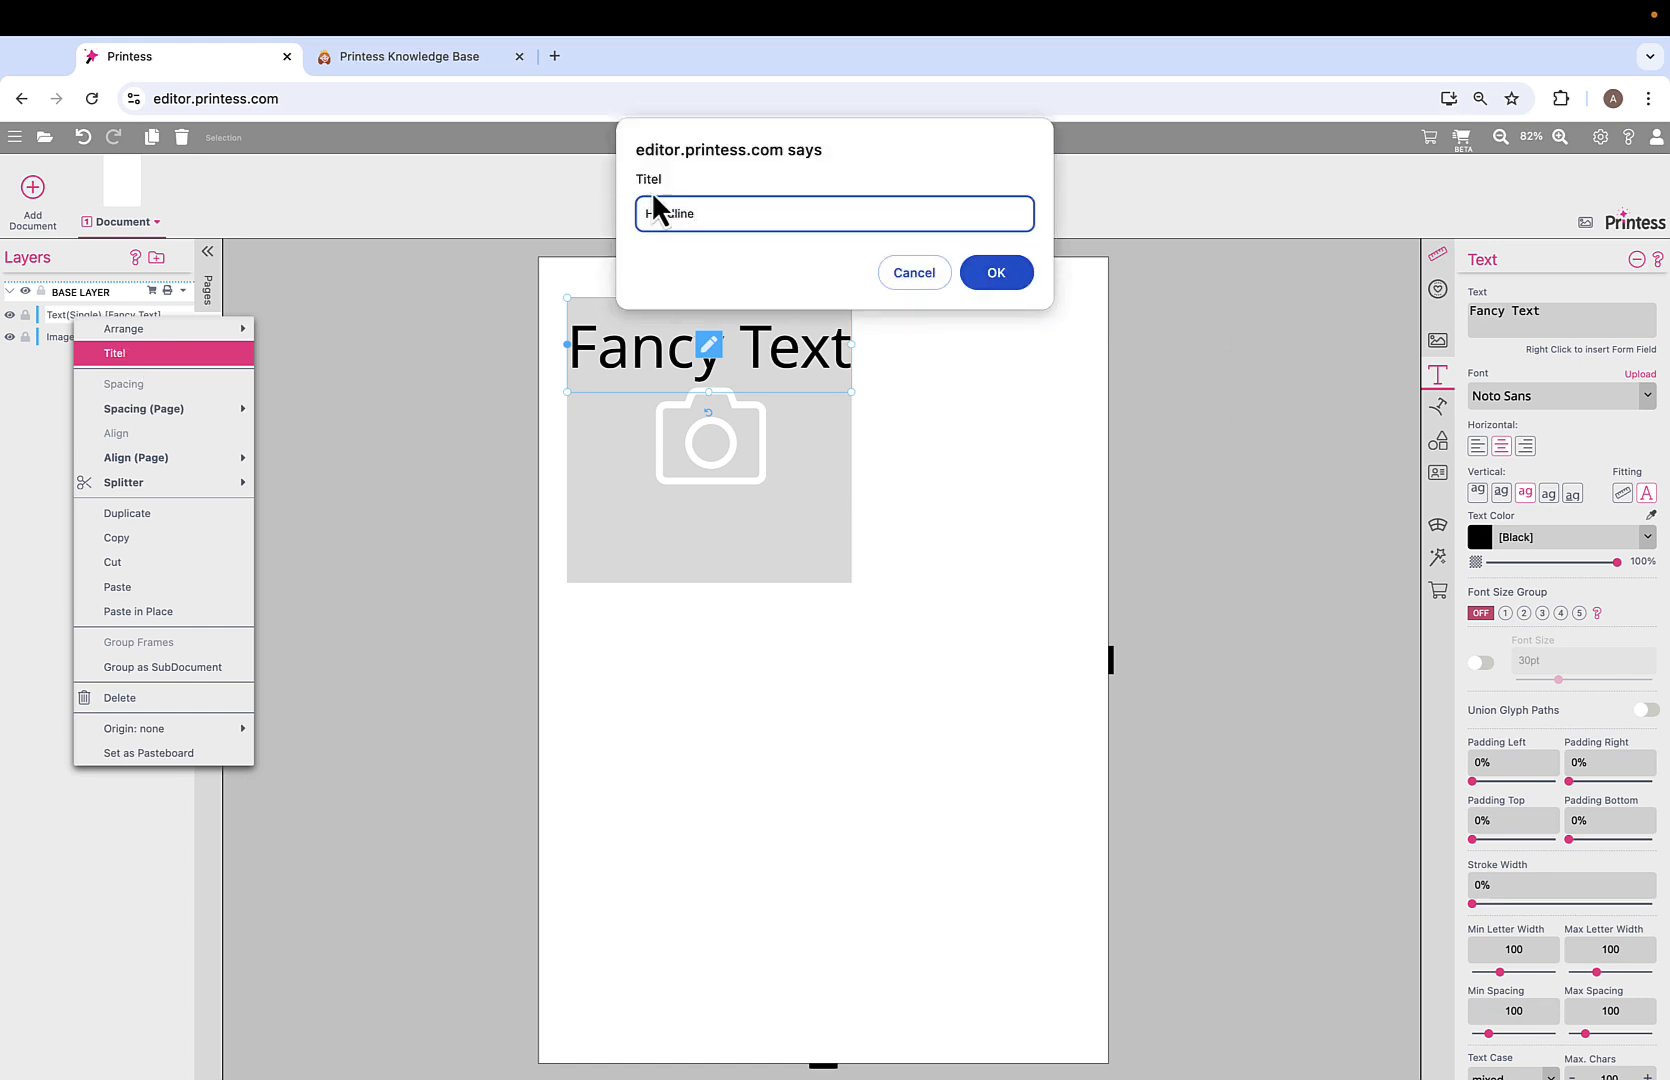
left_click(1003, 287)
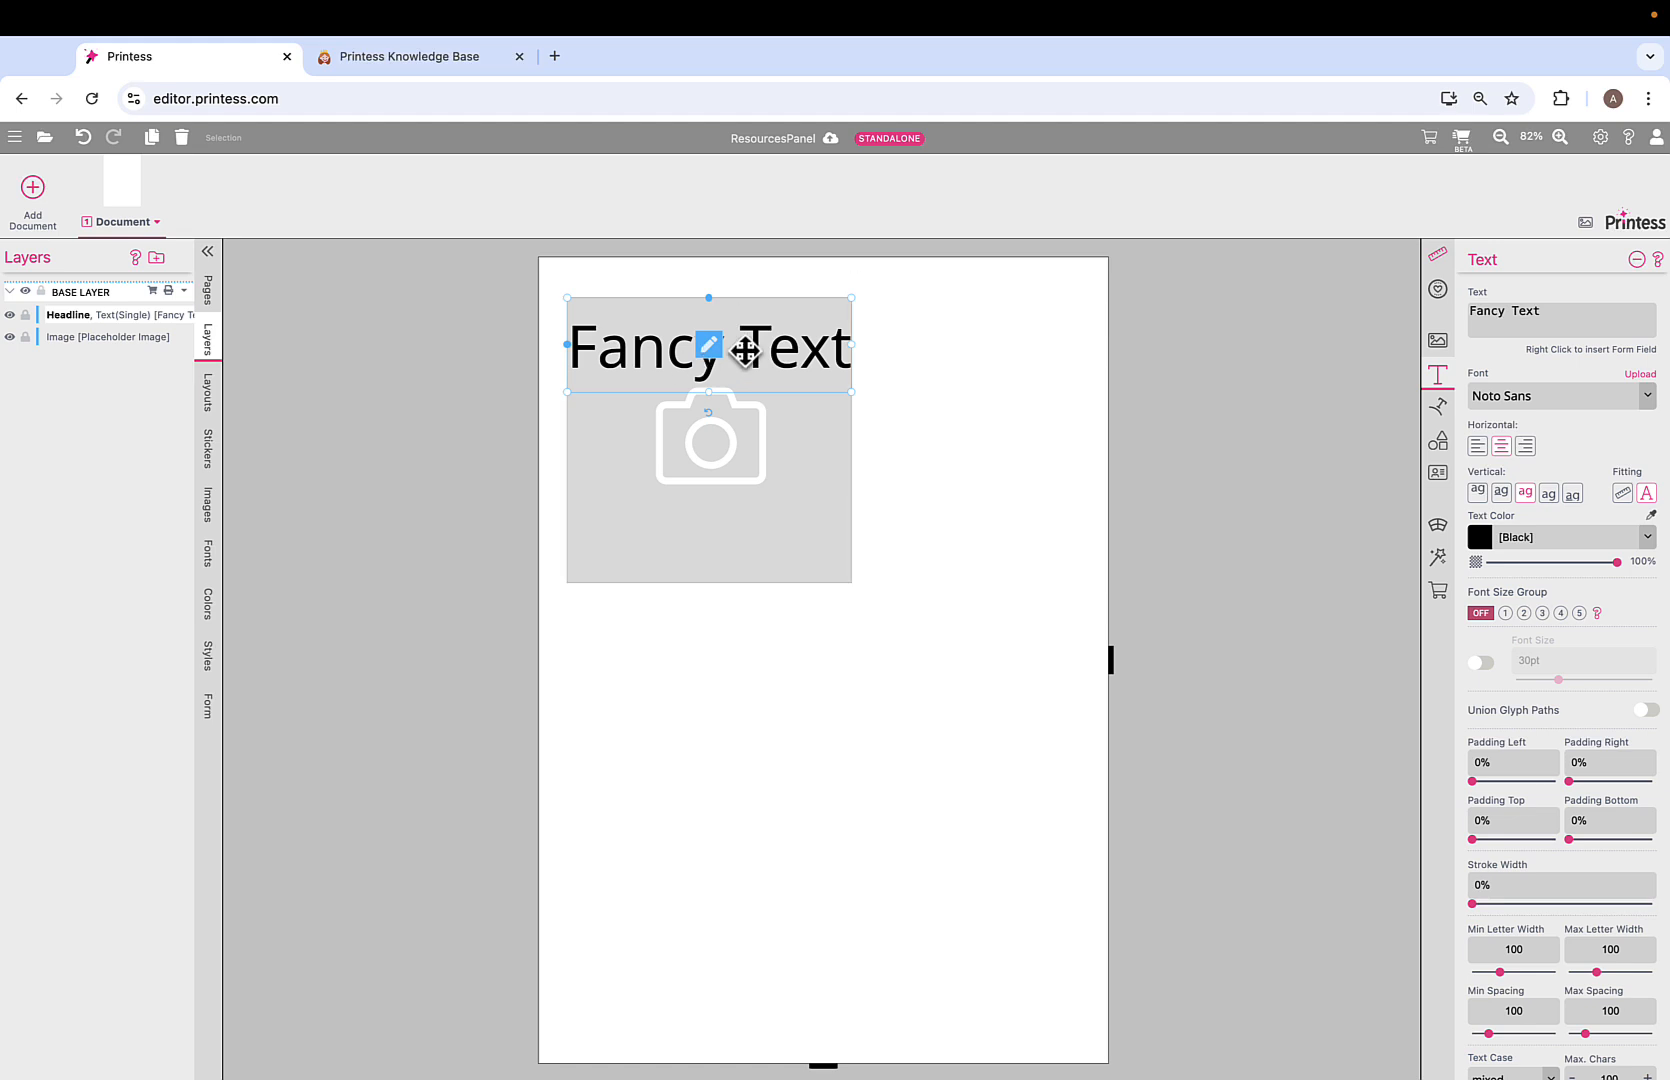
Move the image below the headline, enlarge it to about 17.4 cm, and stretch the headline full width.
left_click_drag(734, 440, 760, 624)
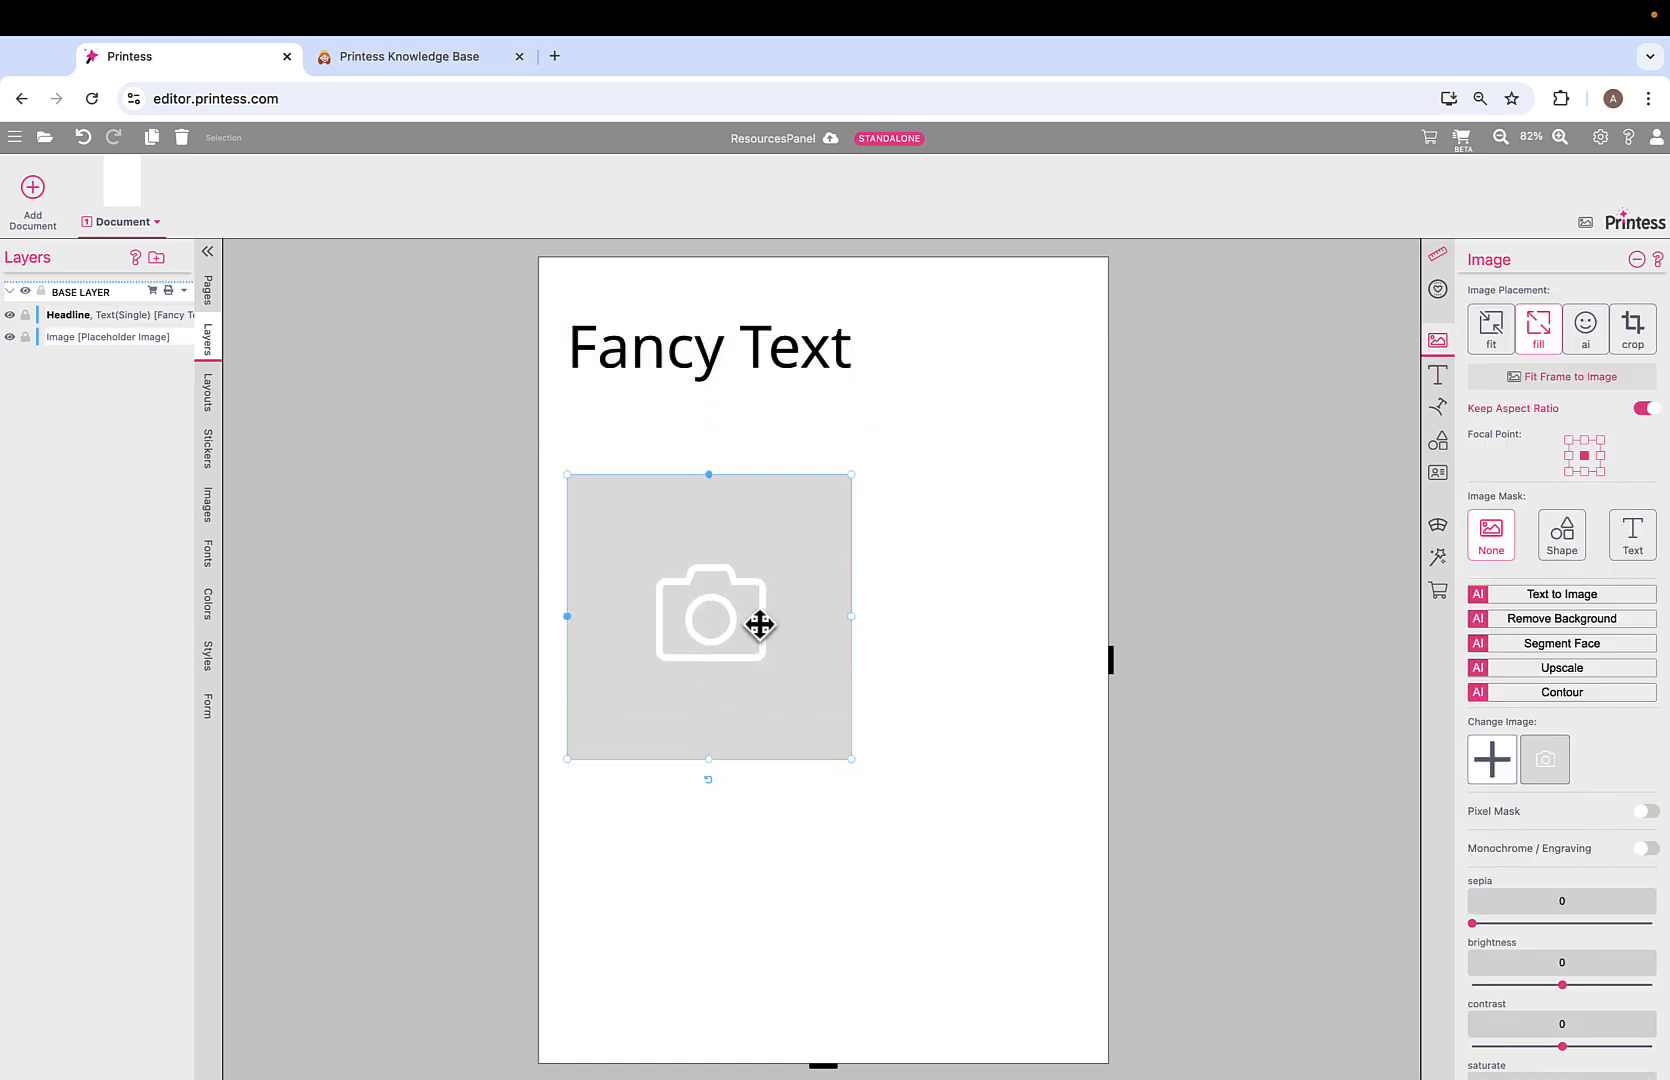
left_click_drag(850, 757, 1047, 1003)
left_click(735, 351)
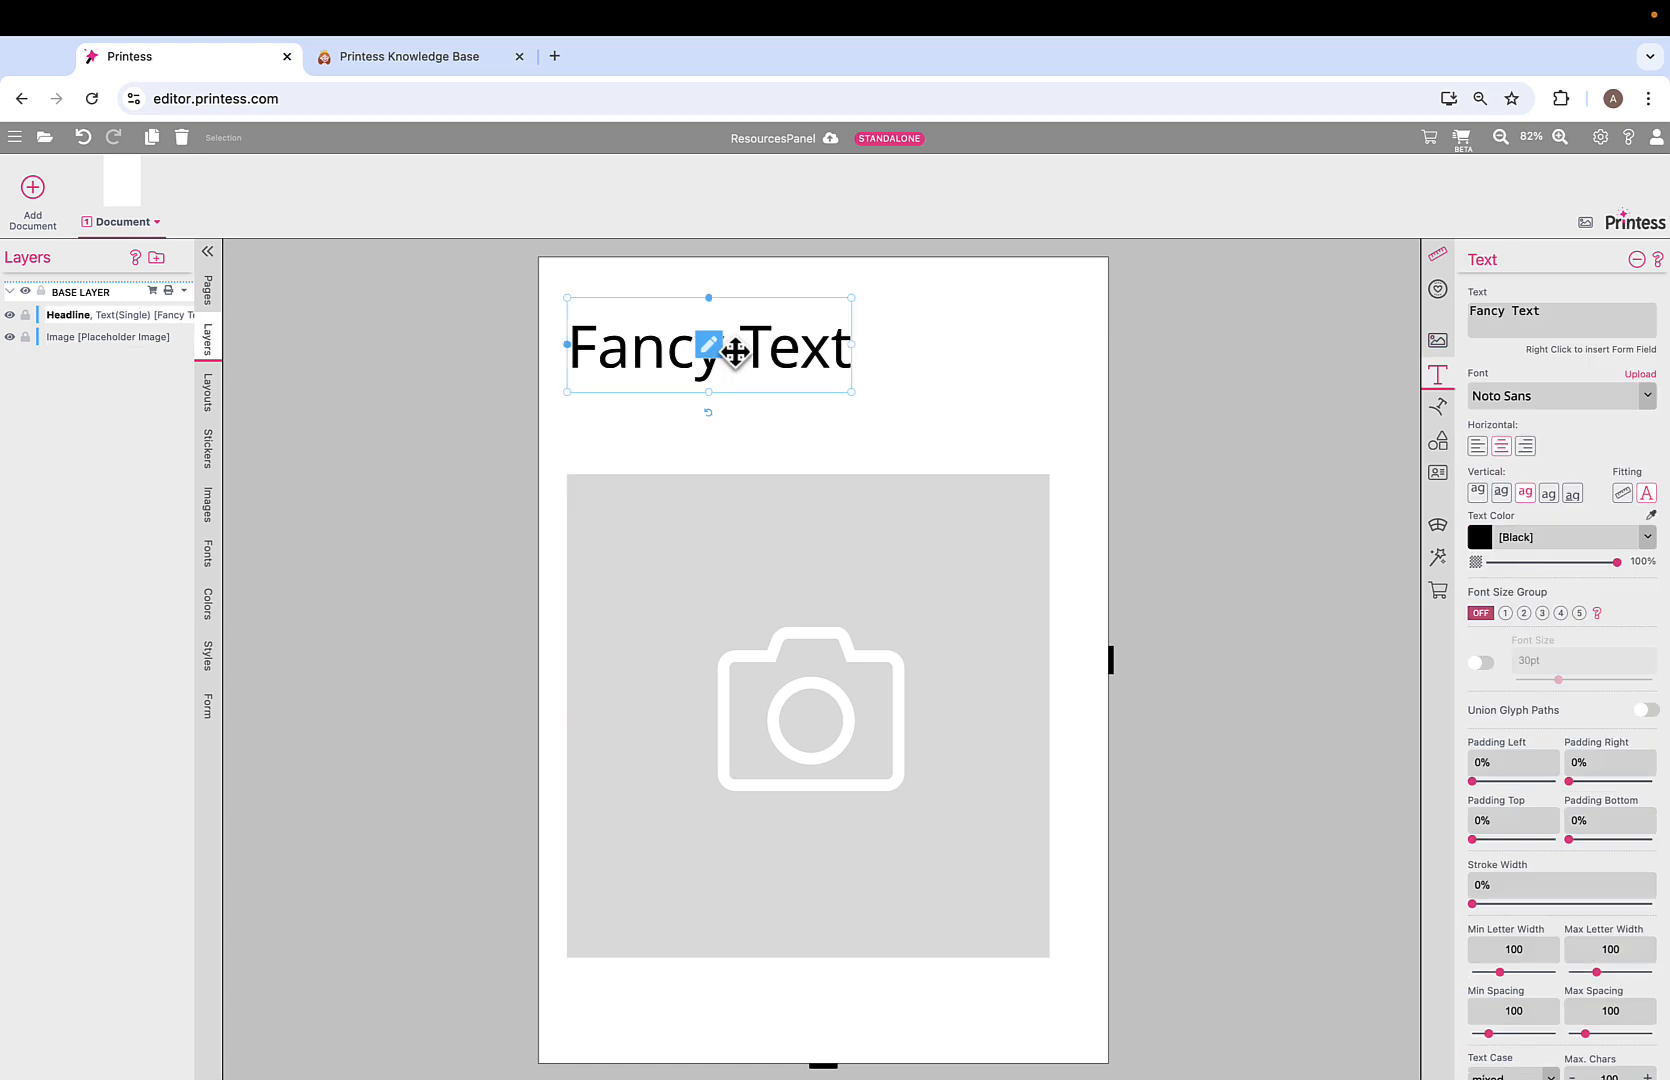
left_click_drag(843, 346, 1102, 378)
left_click_drag(567, 344, 541, 341)
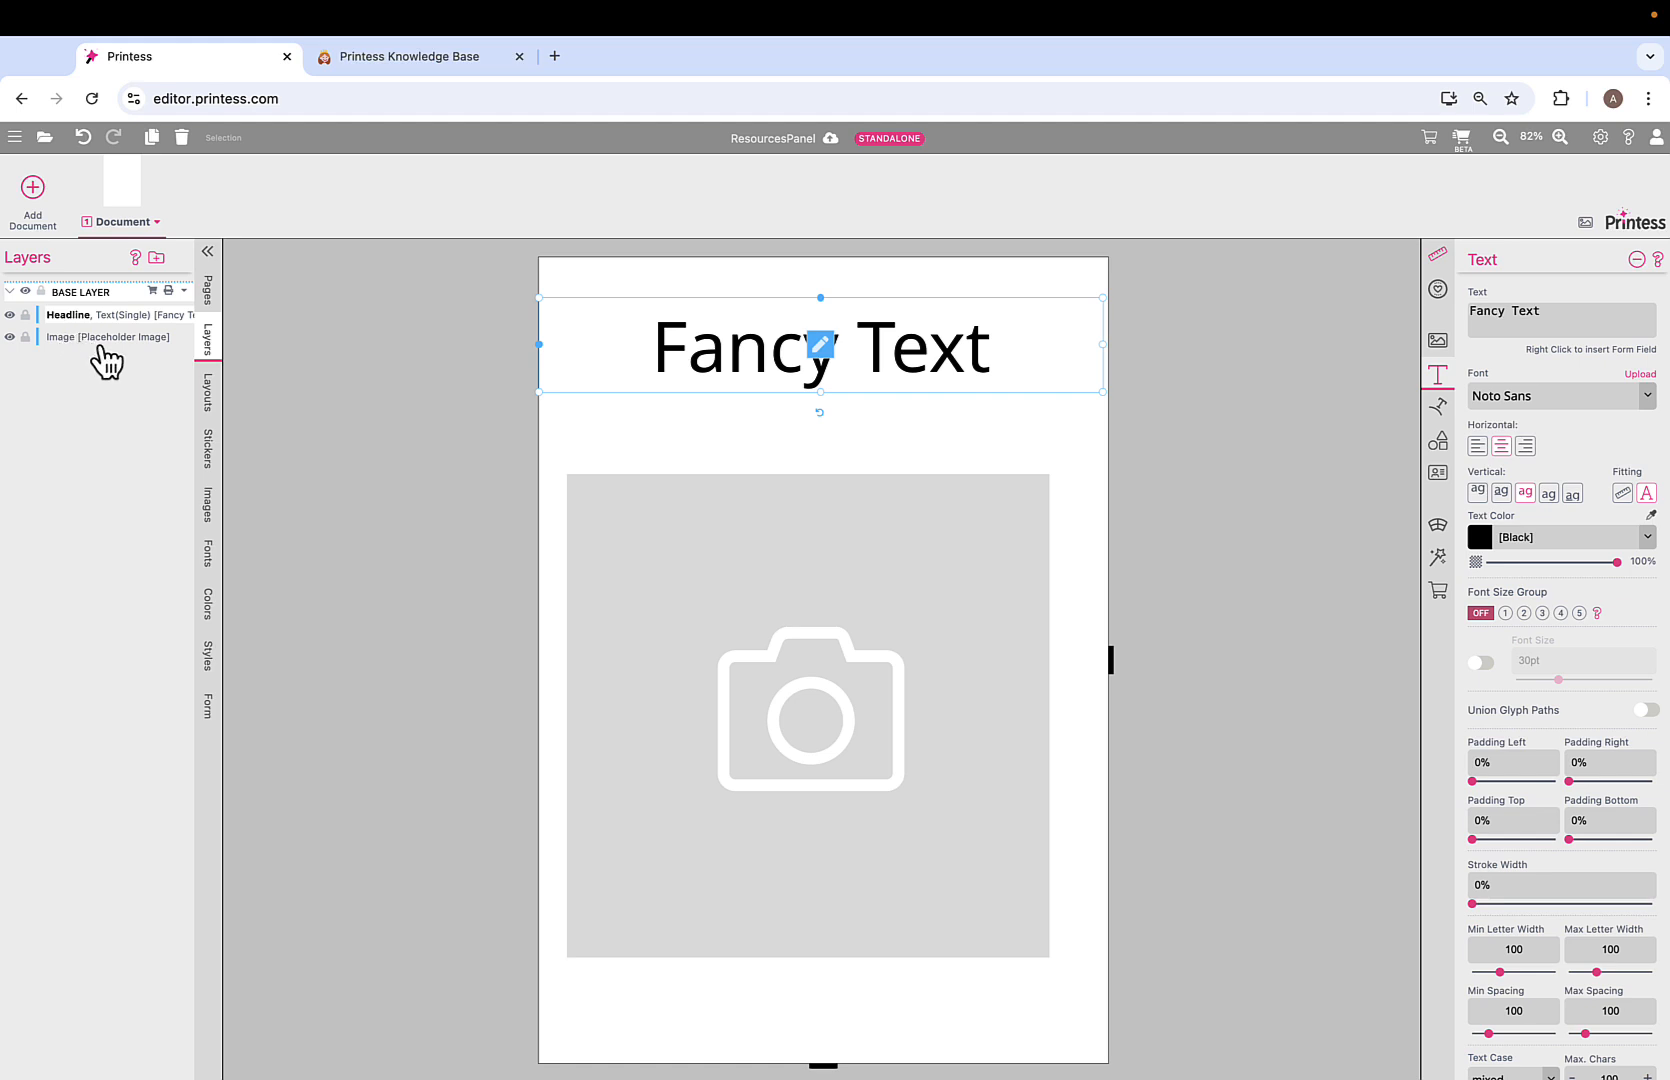
left_click(171, 390)
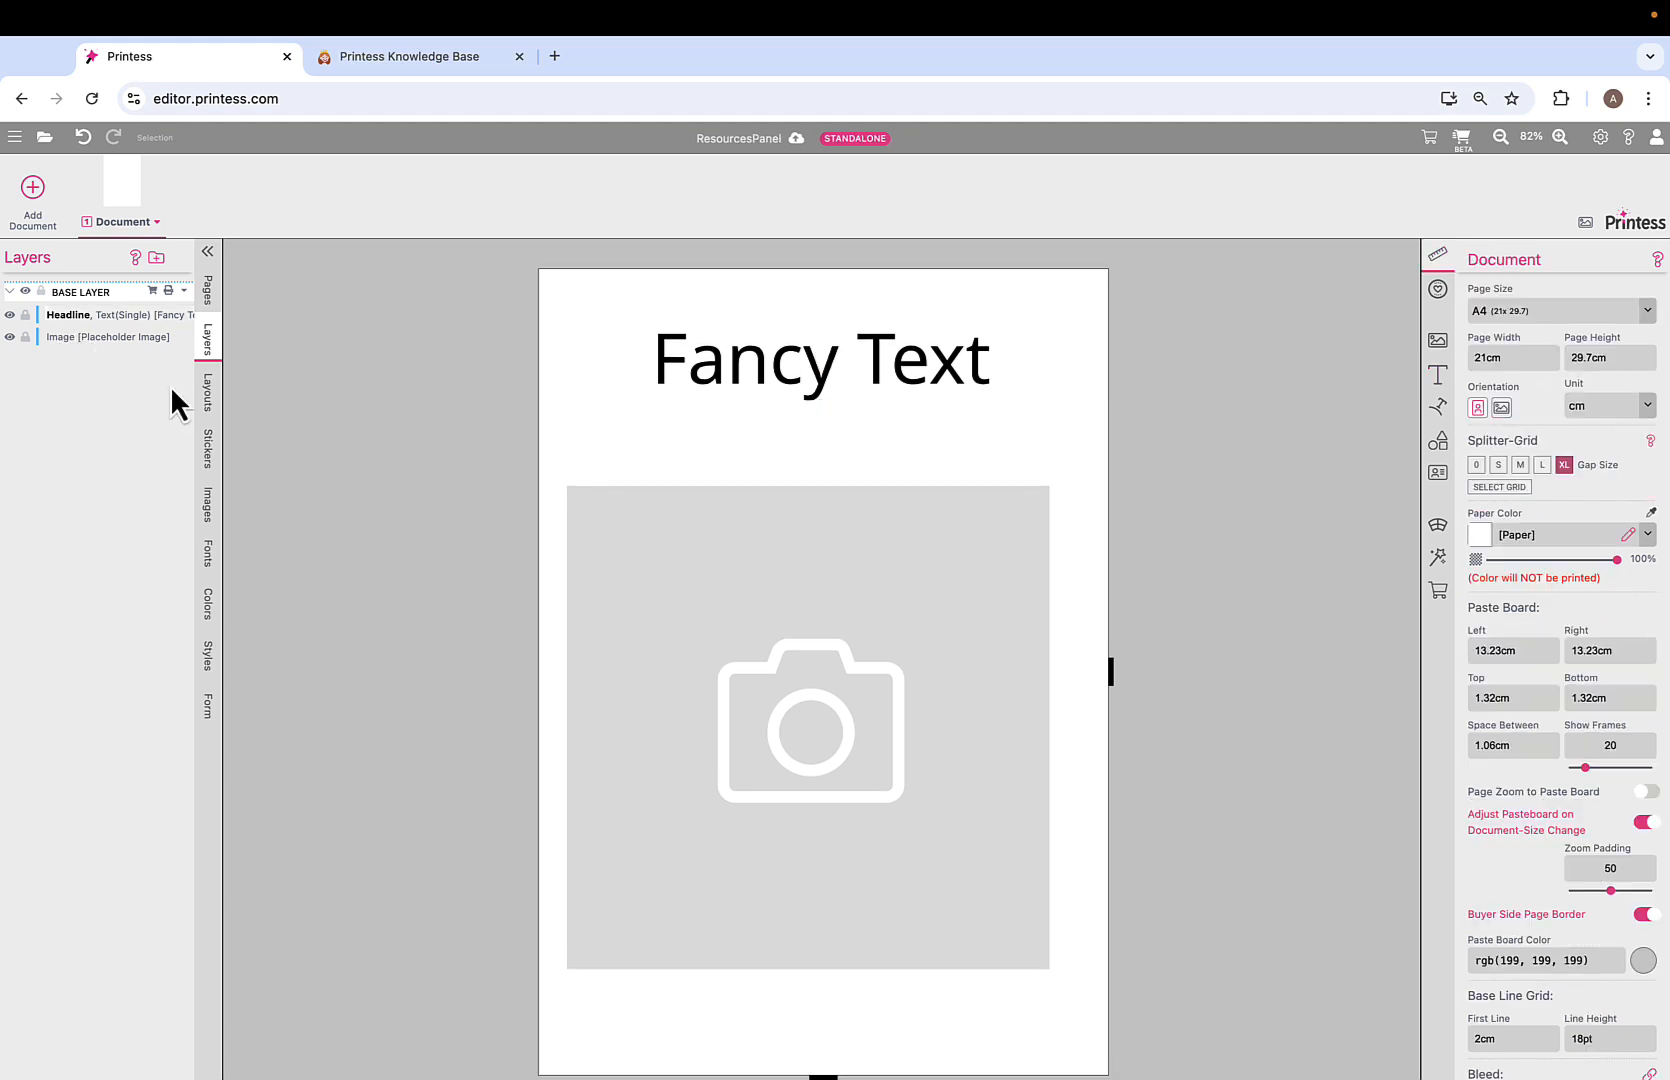
Create a layer named 'toplayer' and drag it above BASE LAYER.
left_click(156, 258)
type("toplayer")
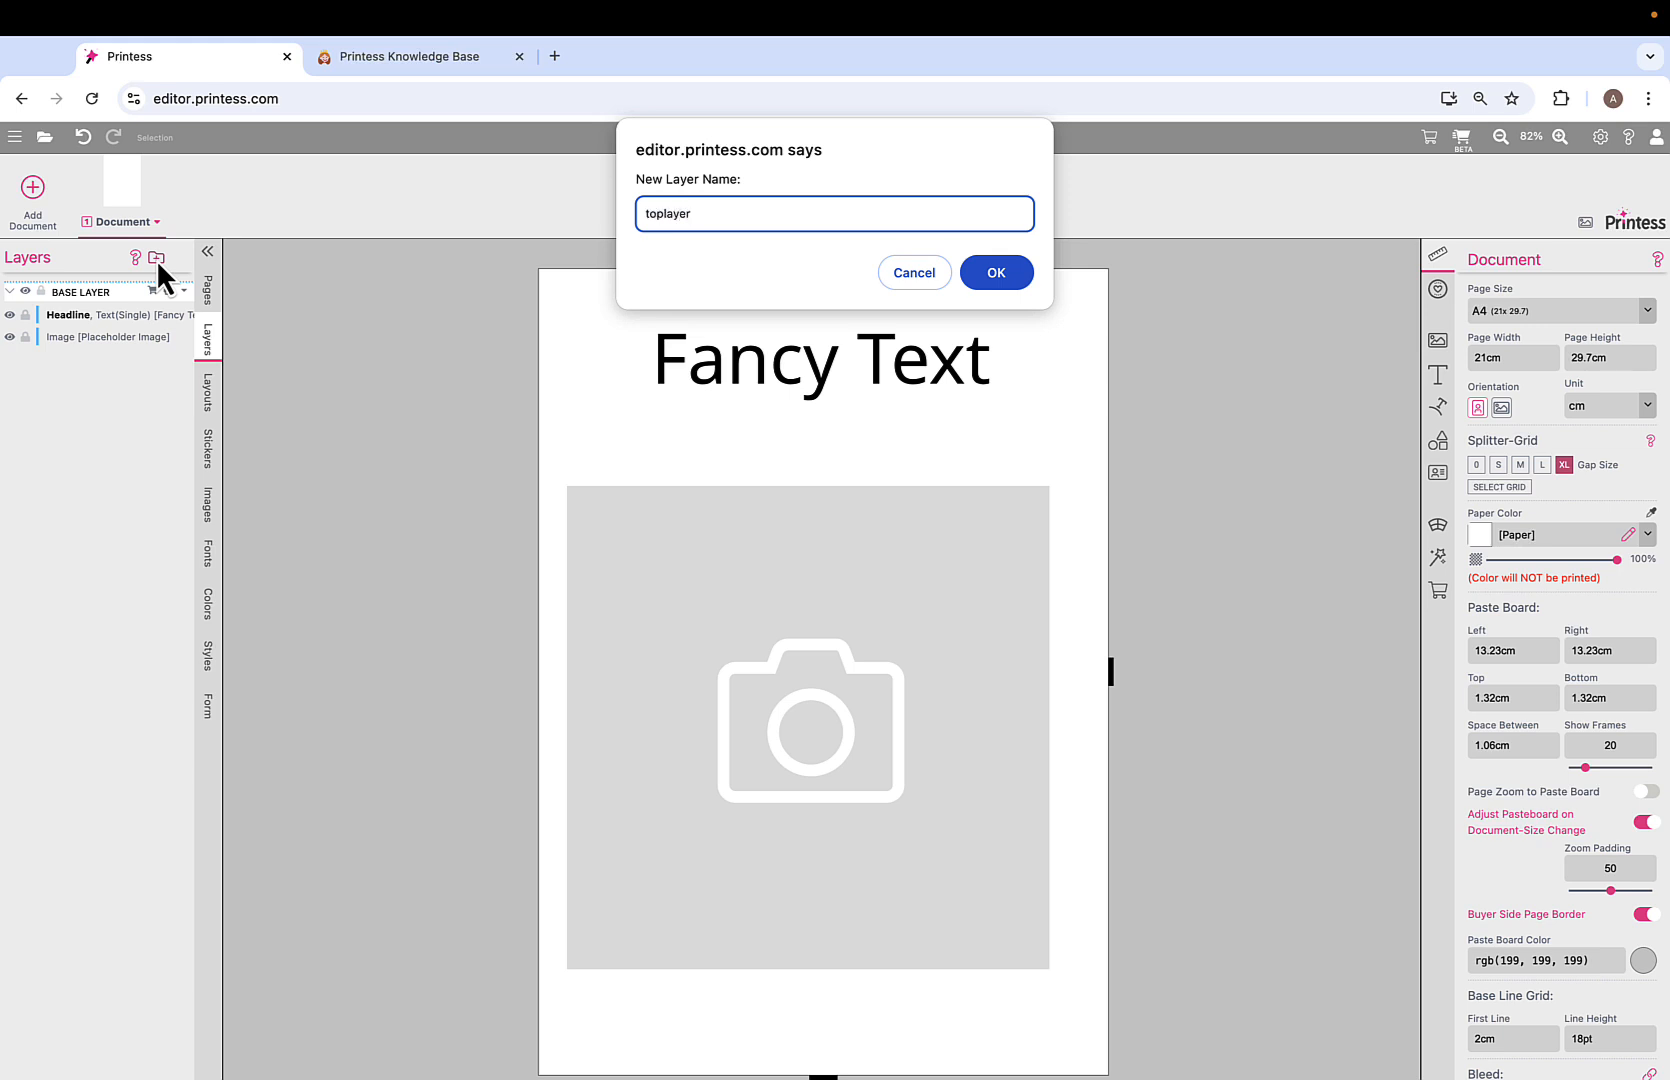
left_click(997, 273)
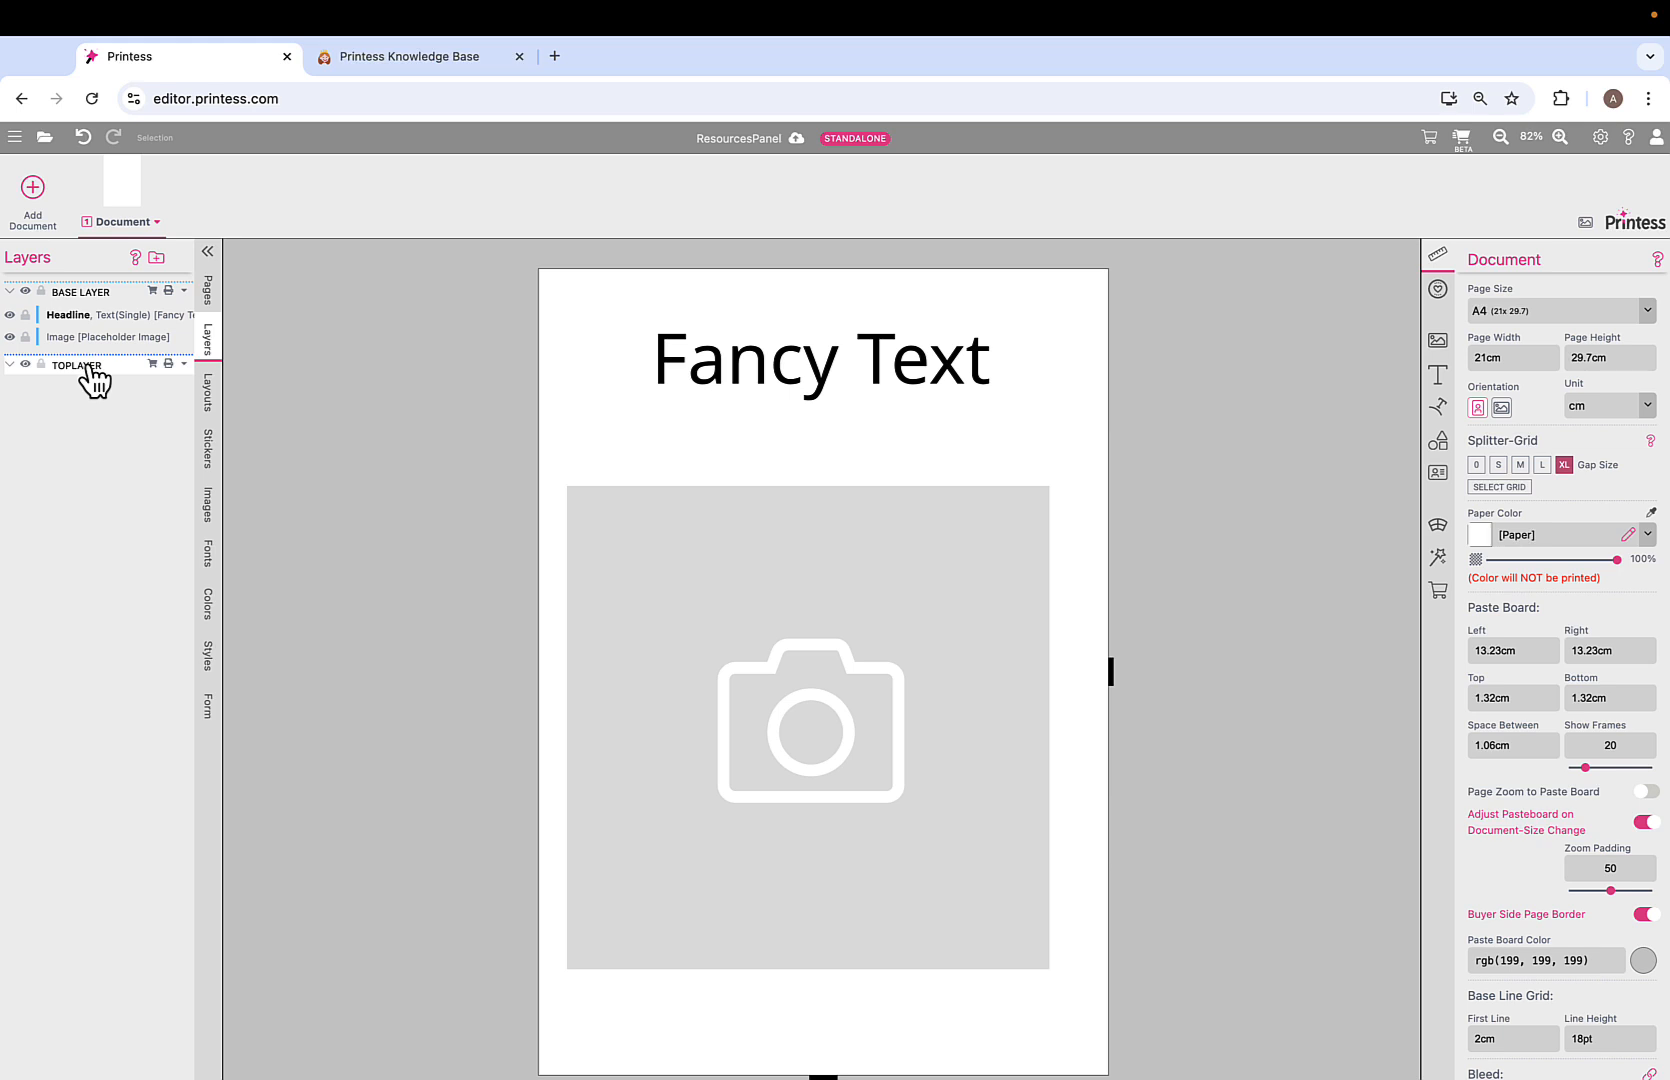
left_click_drag(90, 370, 91, 279)
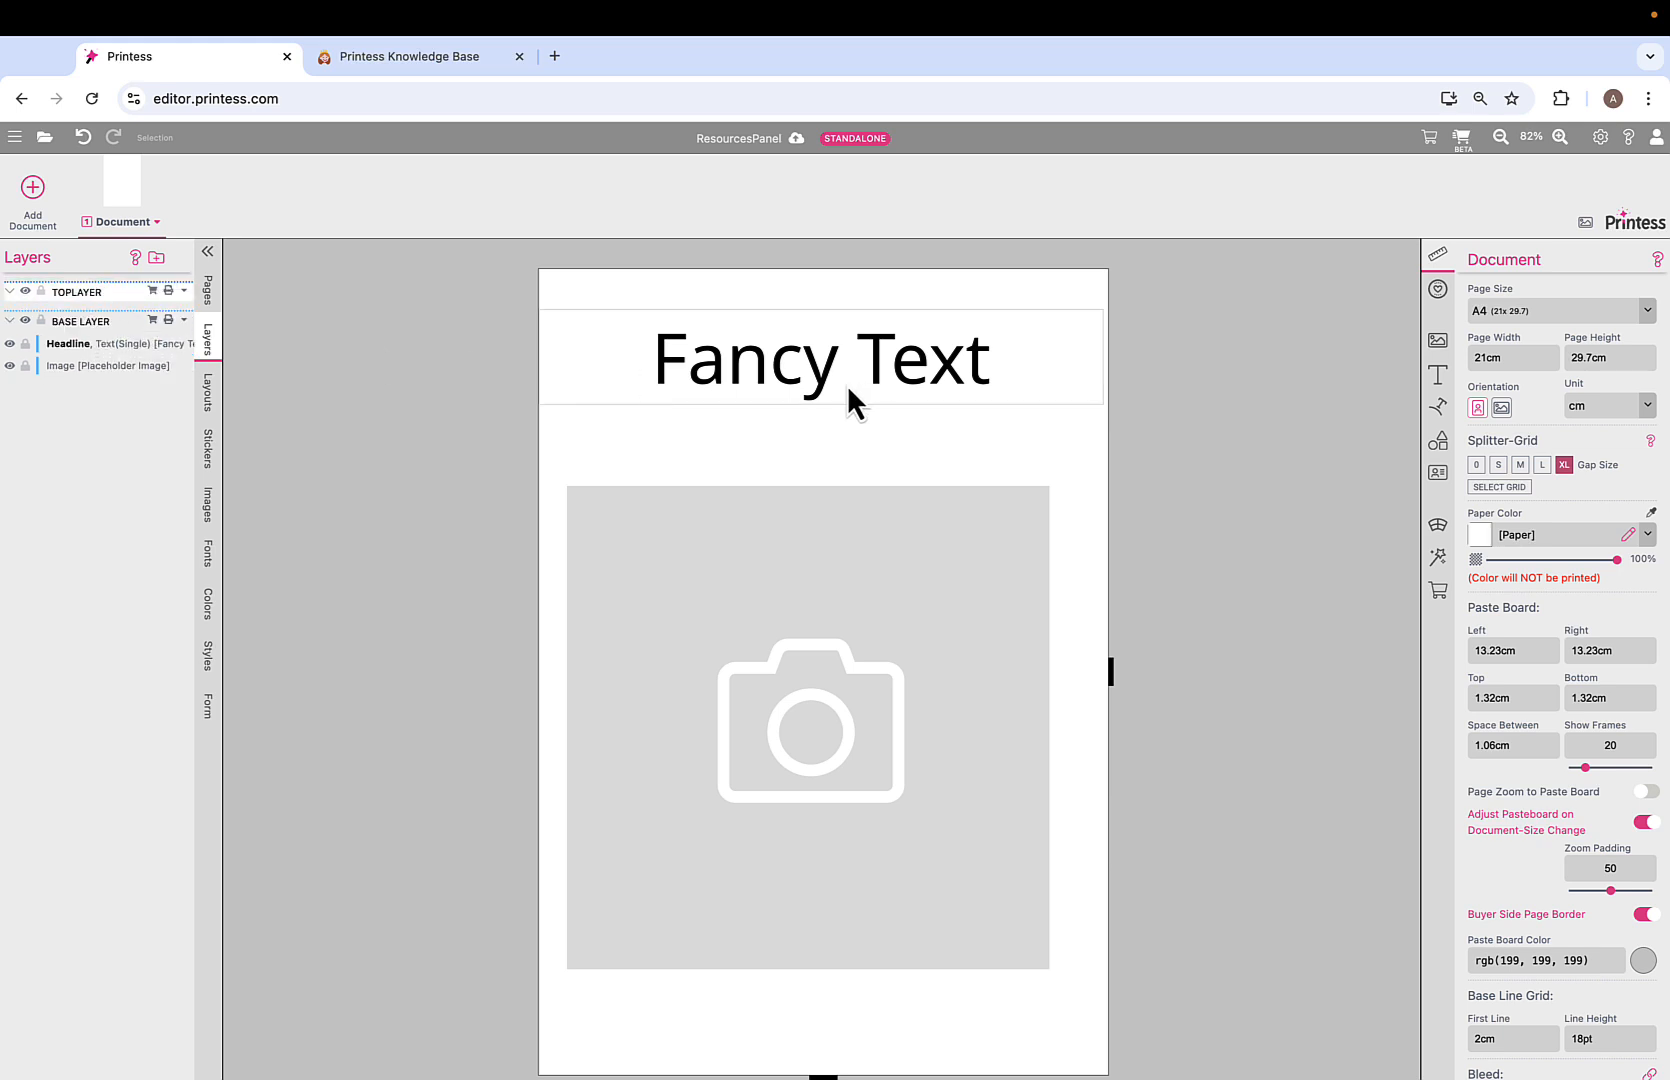
Add a square shape and size it to cover the page content.
left_click(1445, 455)
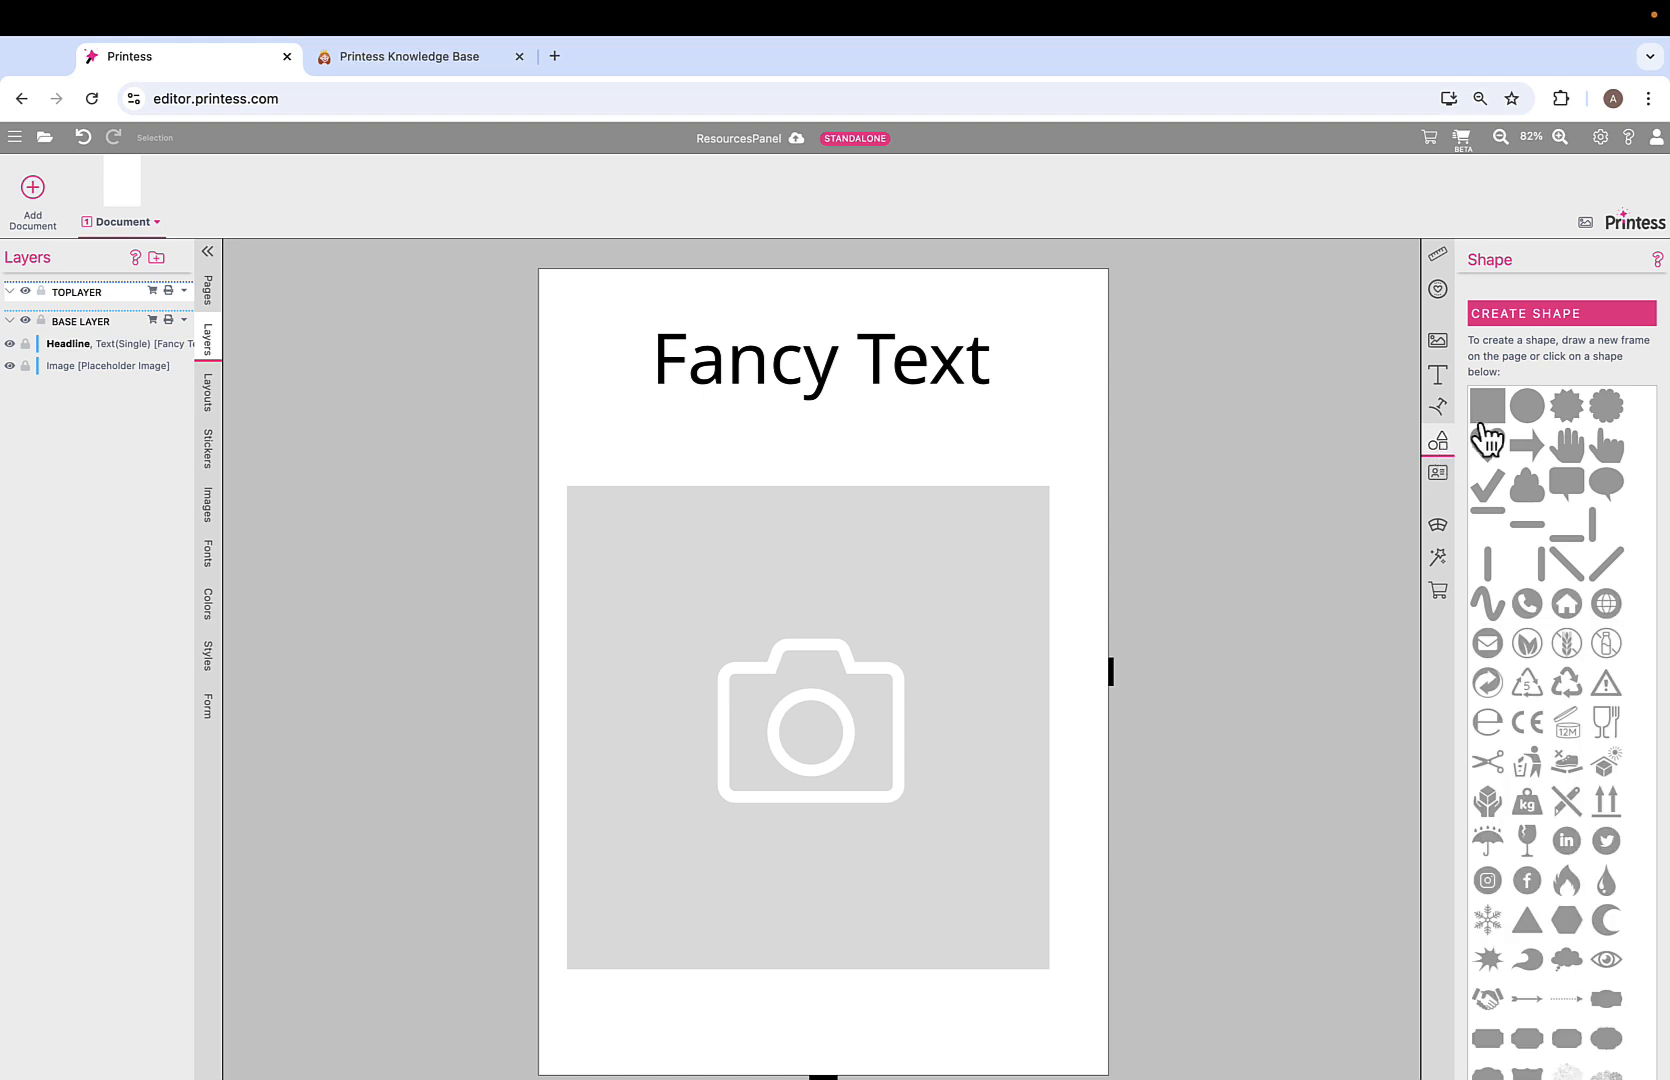
left_click(1490, 414)
left_click_drag(742, 459, 720, 432)
left_click_drag(822, 551, 1064, 928)
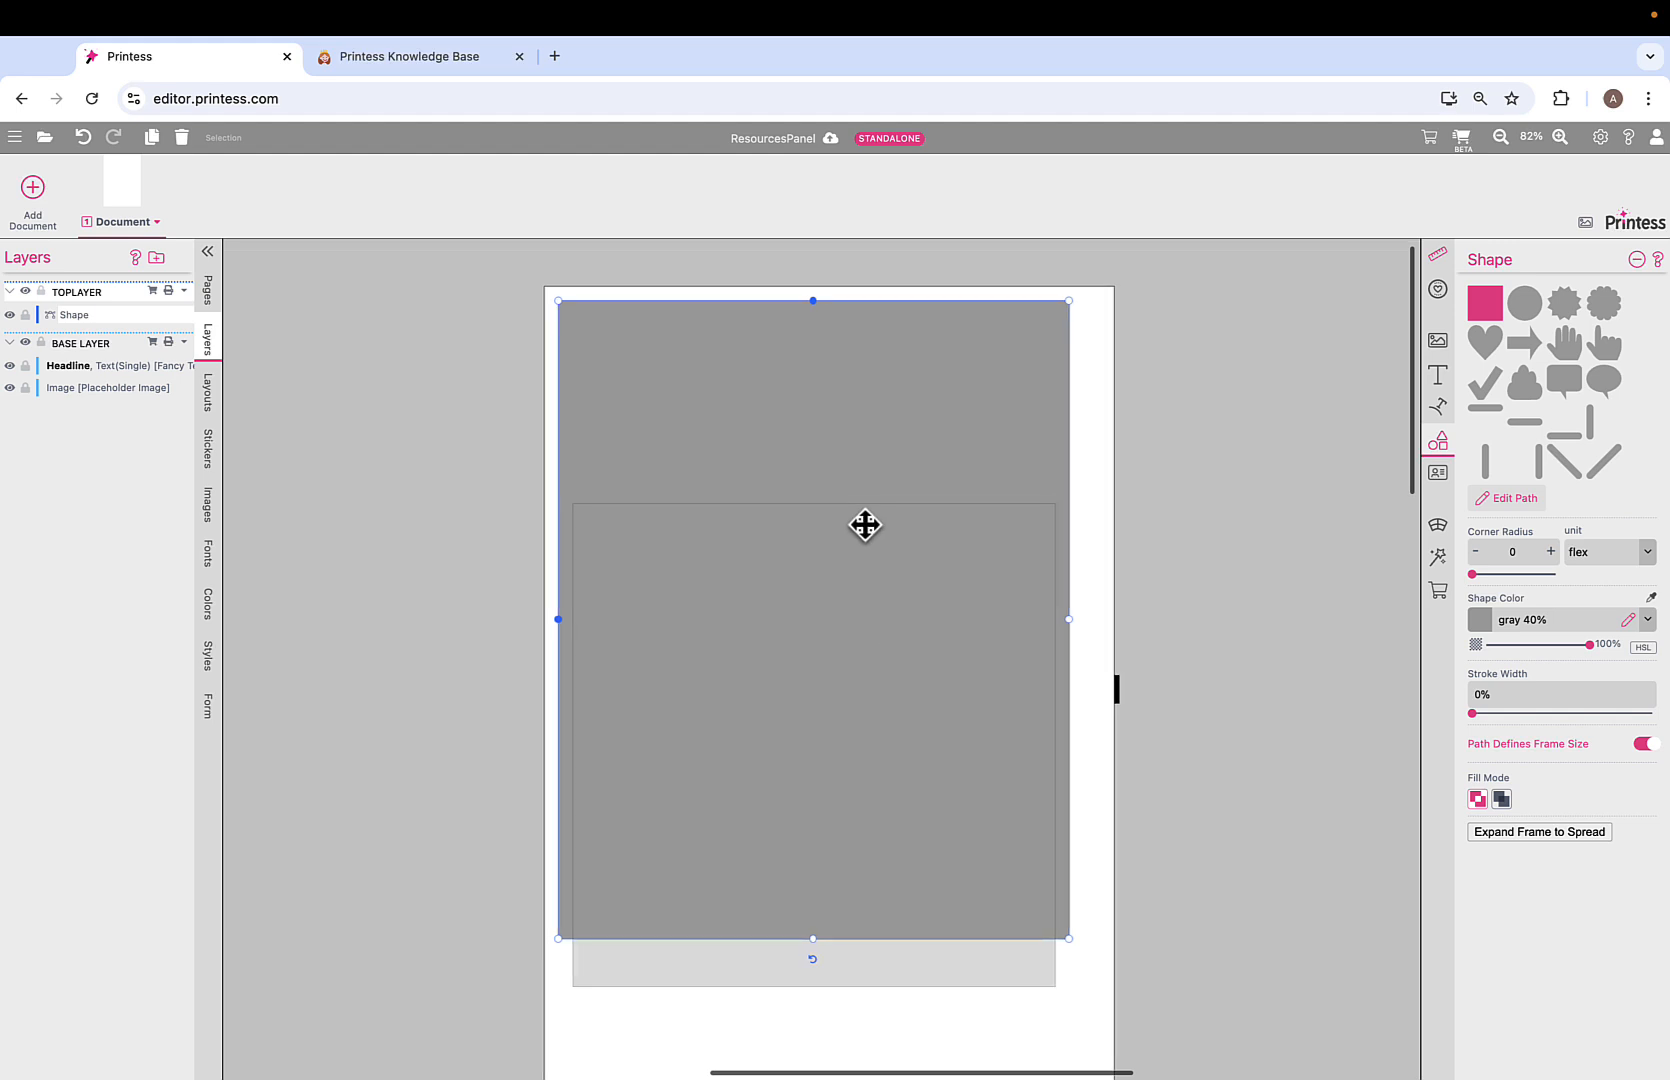
left_click_drag(865, 526, 881, 574)
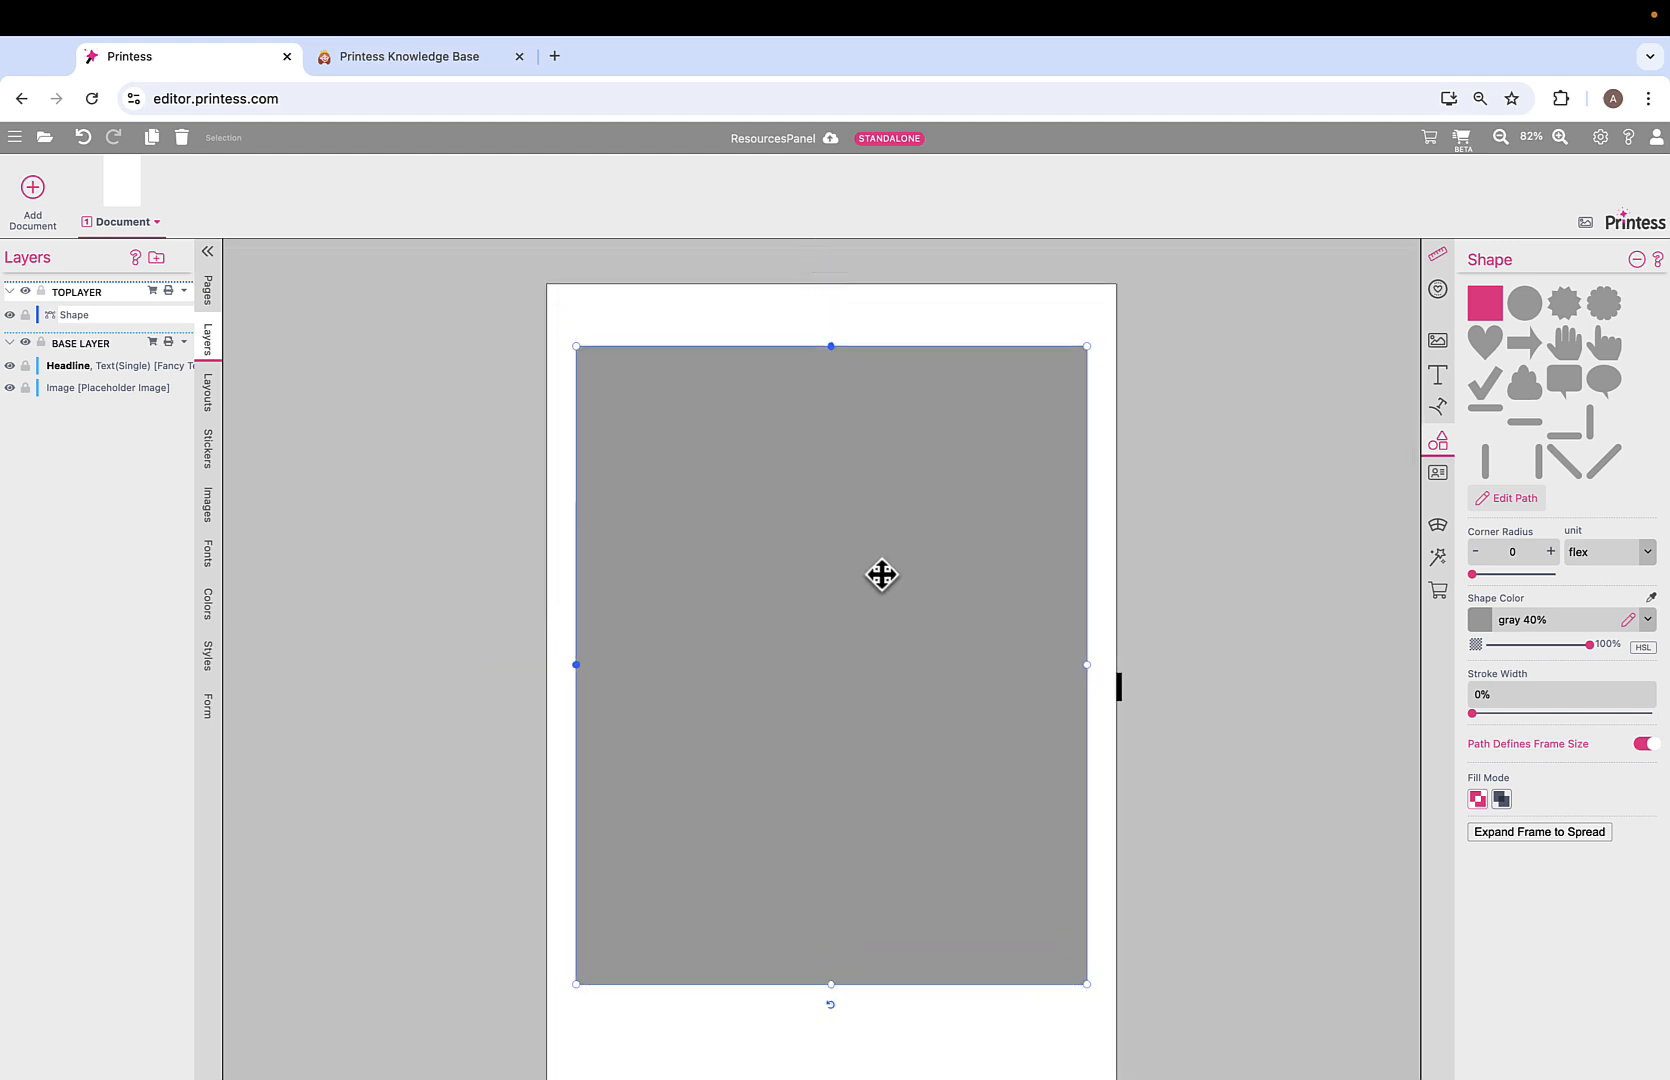
Give the square a thin pink outline and no fill.
scroll(881, 574, "right", 2)
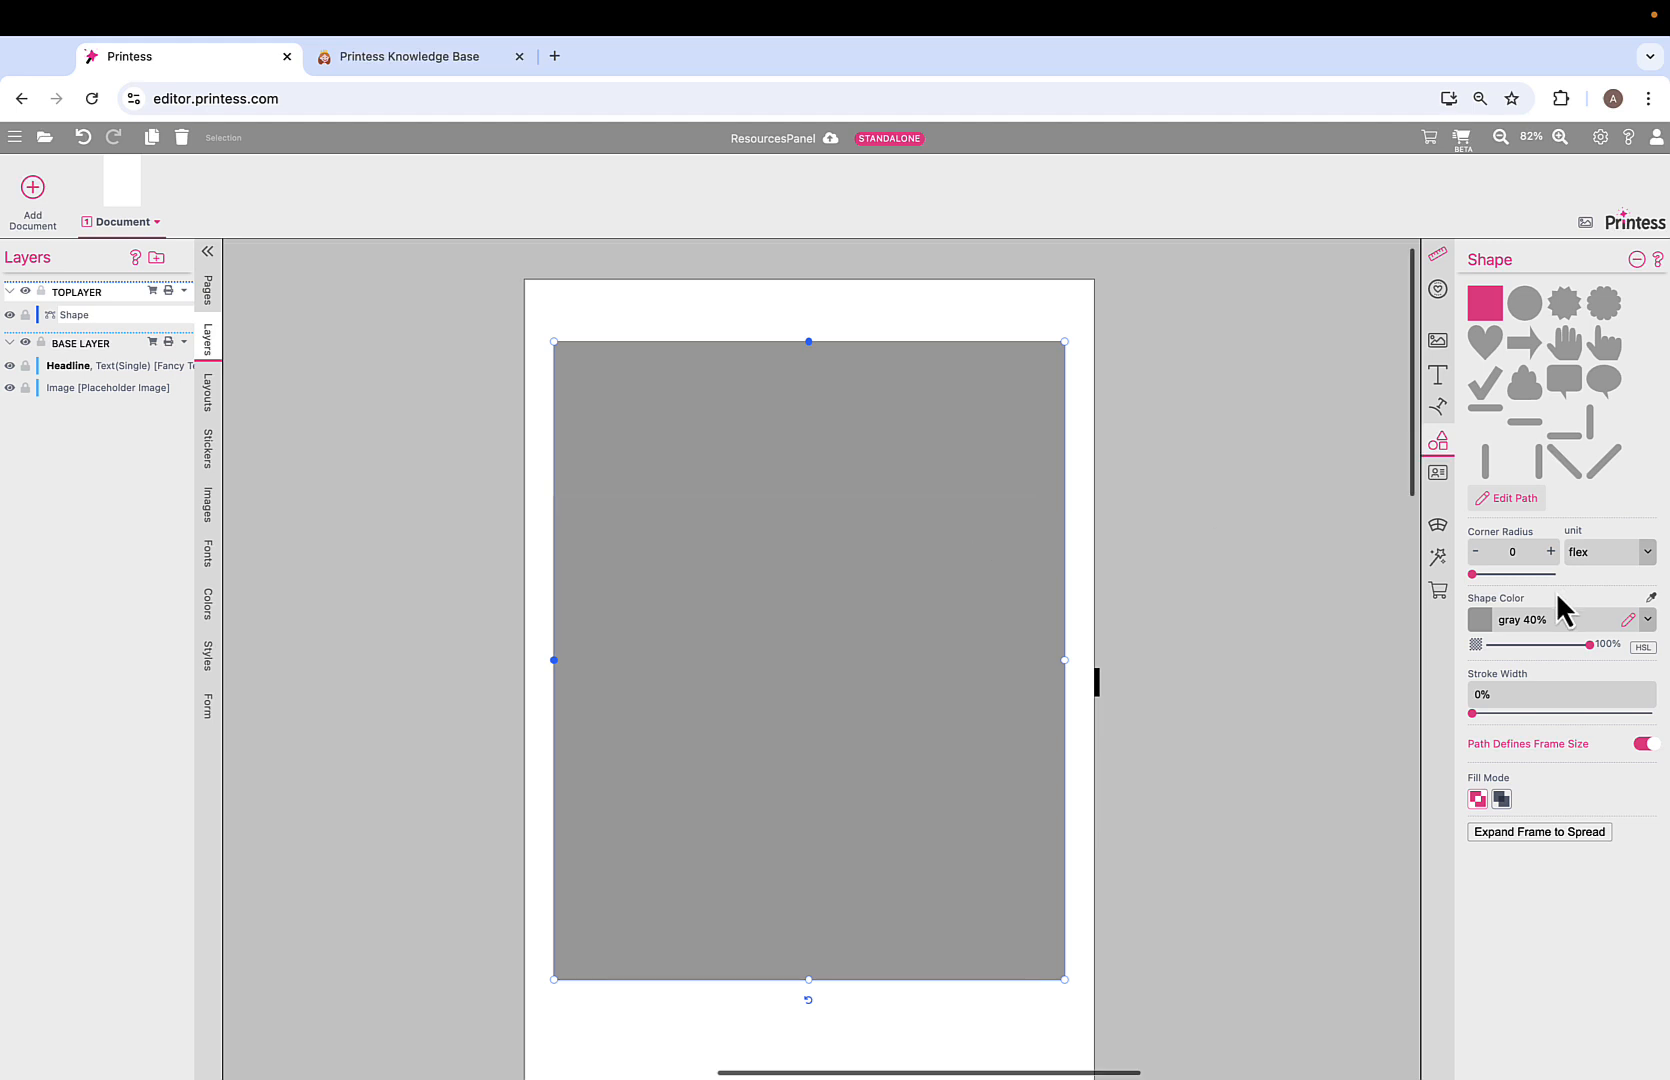
left_click(1475, 714)
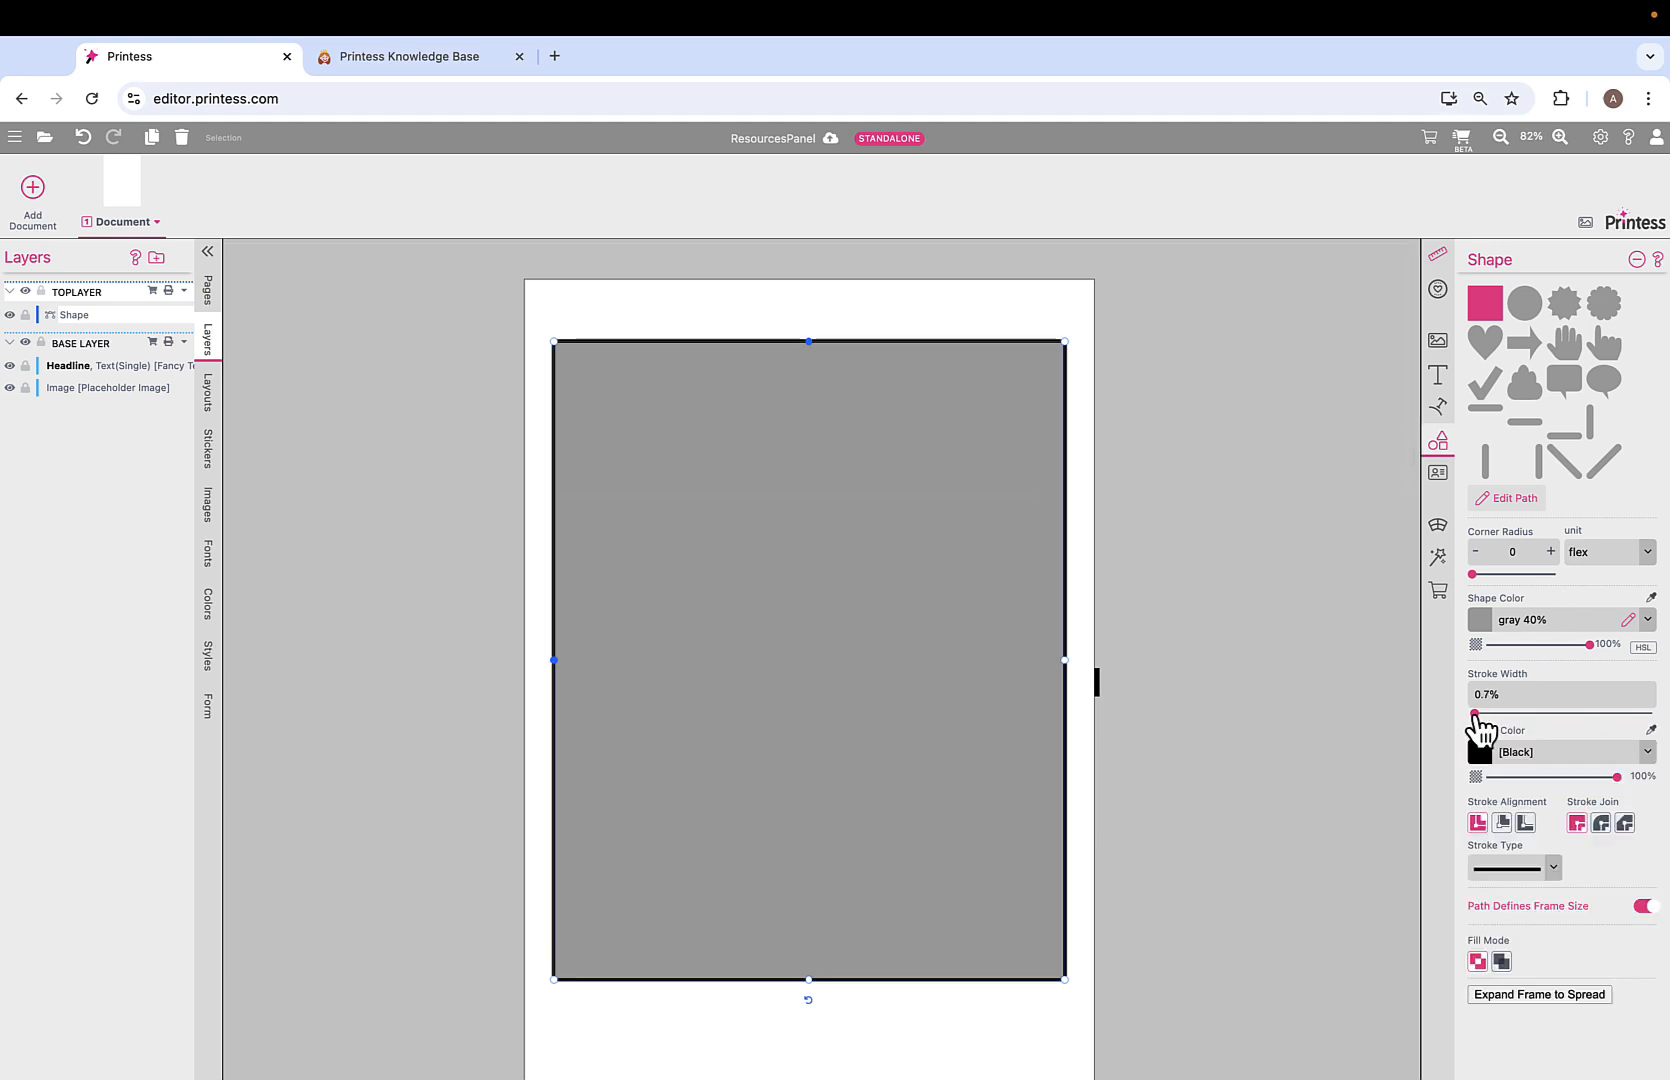
left_click(1646, 752)
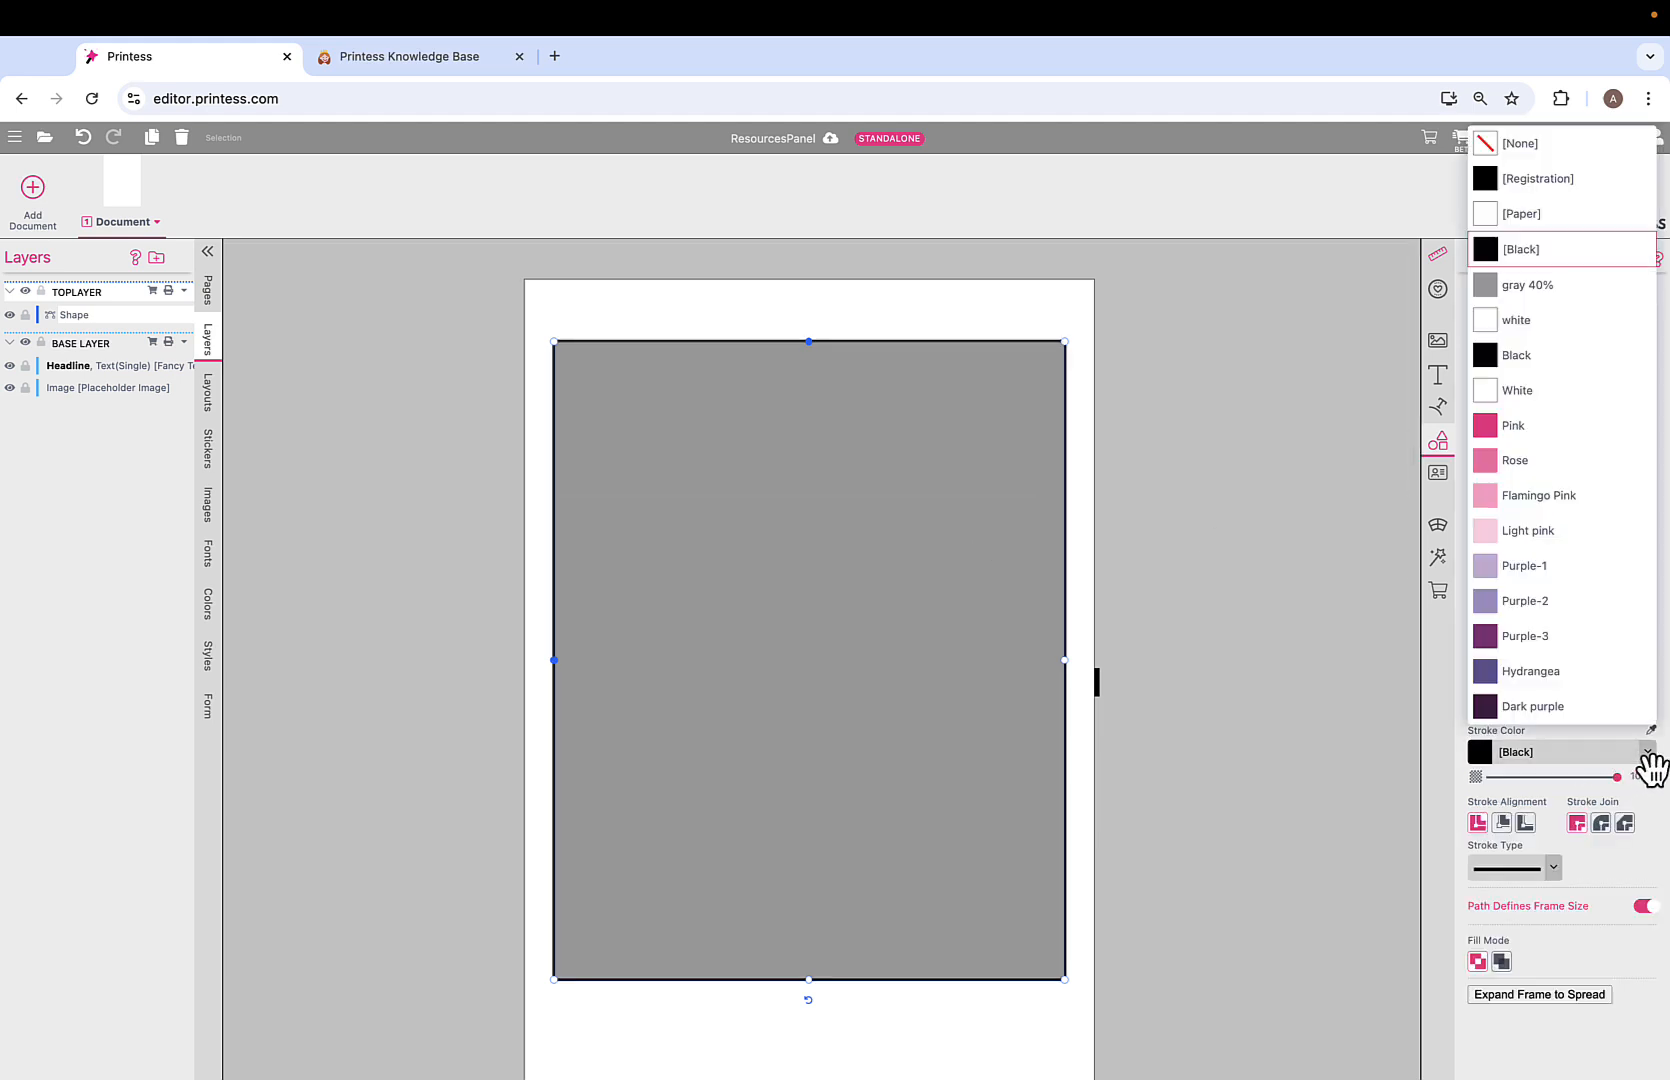
left_click(1537, 428)
left_click(1647, 621)
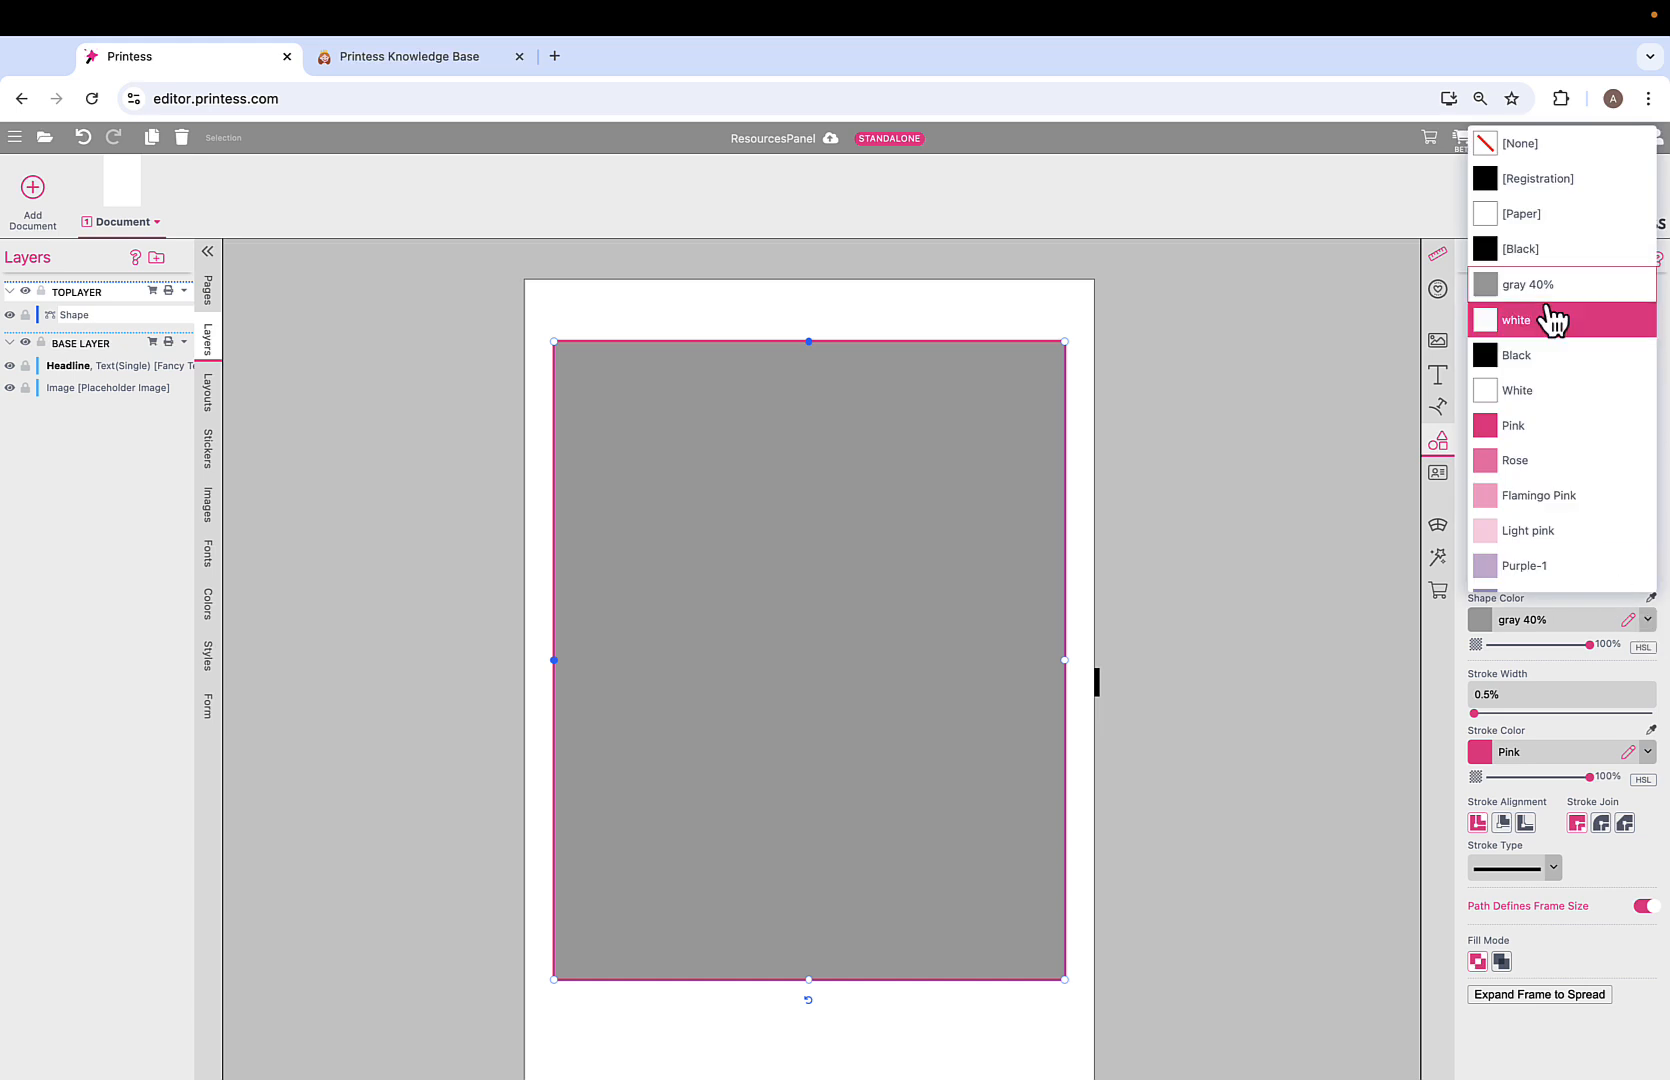
left_click(1545, 148)
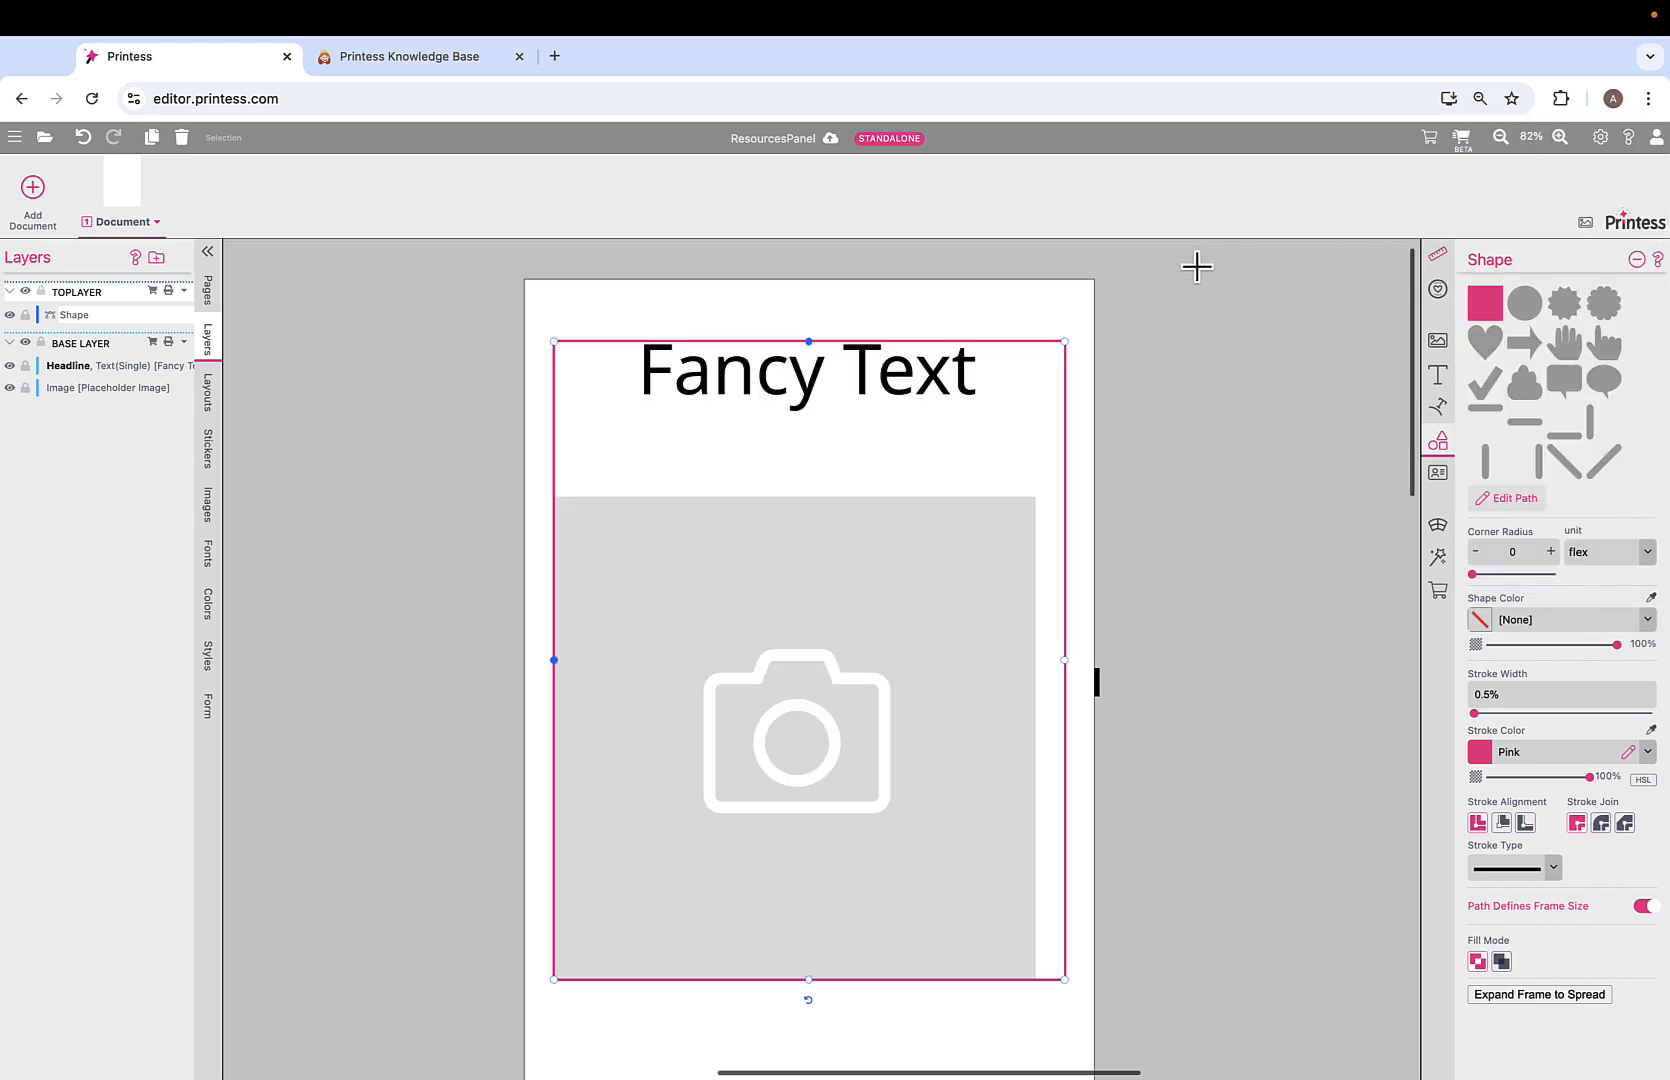
Move the pink frame up and extend its bottom edge further down.
left_click_drag(686, 432, 685, 404)
scroll(816, 797, "down", 5)
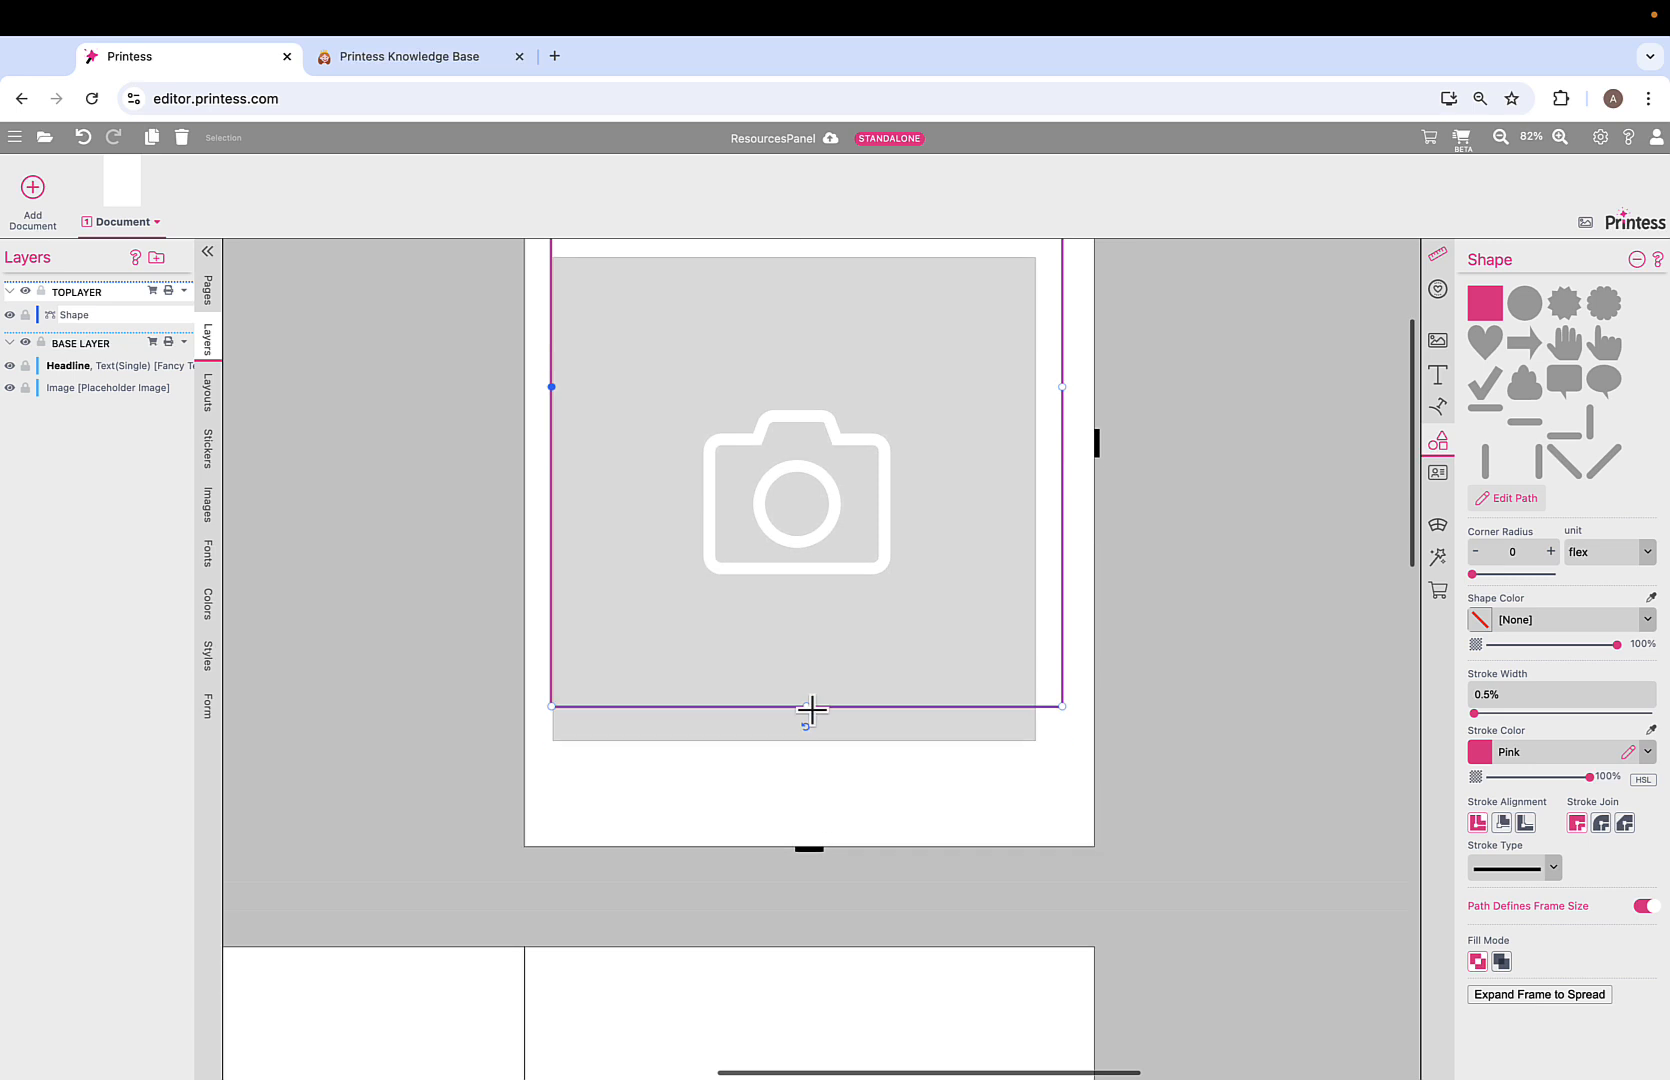
left_click_drag(806, 705, 806, 808)
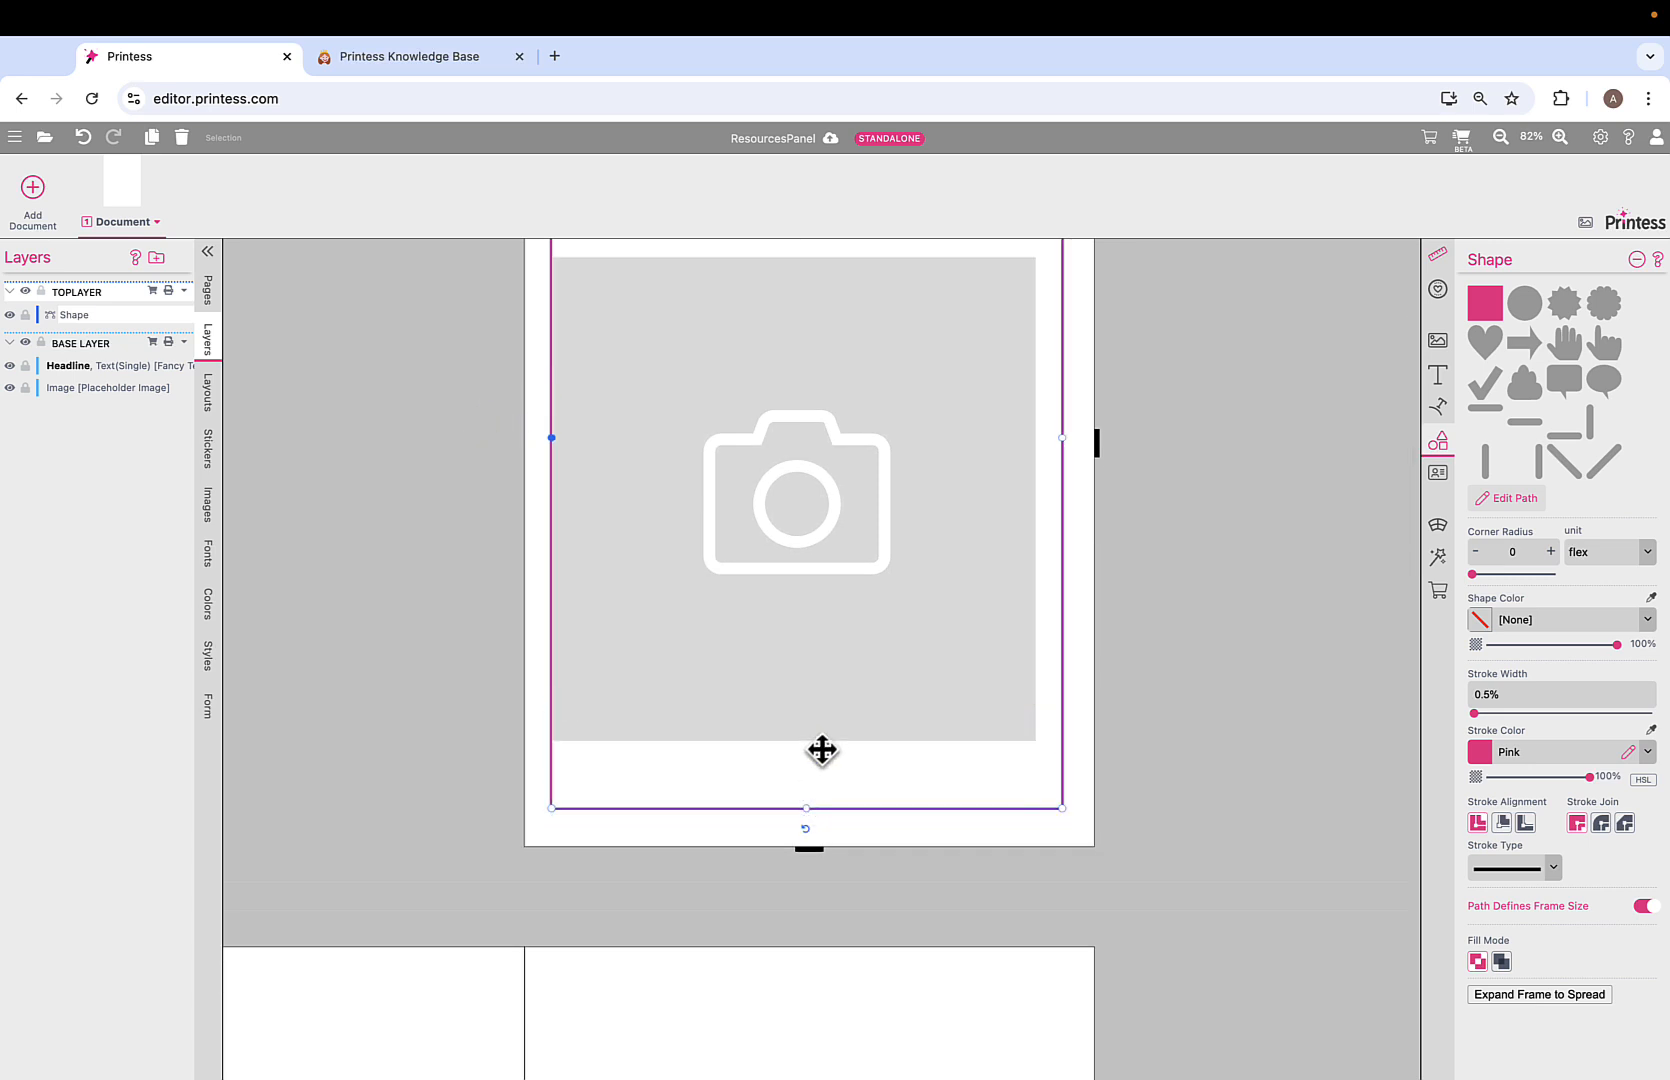
scroll(768, 406, "up", 5)
Nudge the photo placeholder two steps to the right.
left_click(784, 579)
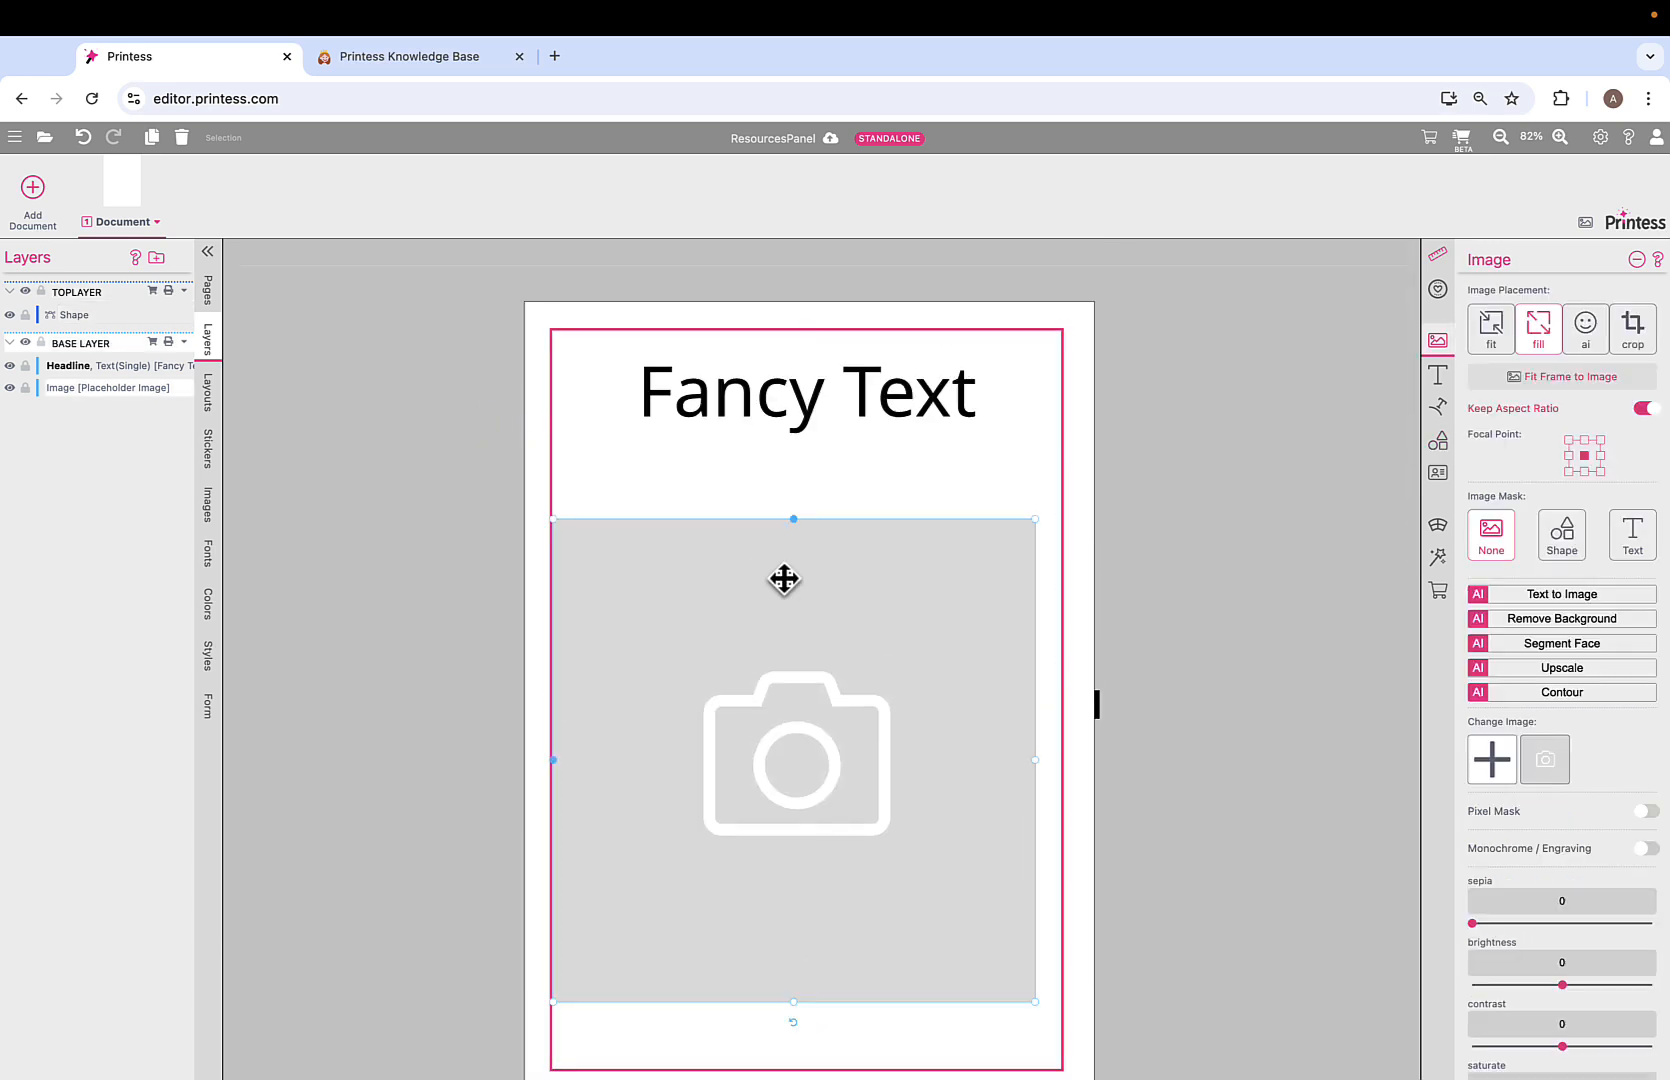
key("Right")
key("Right")
key("Right")
key("Right")
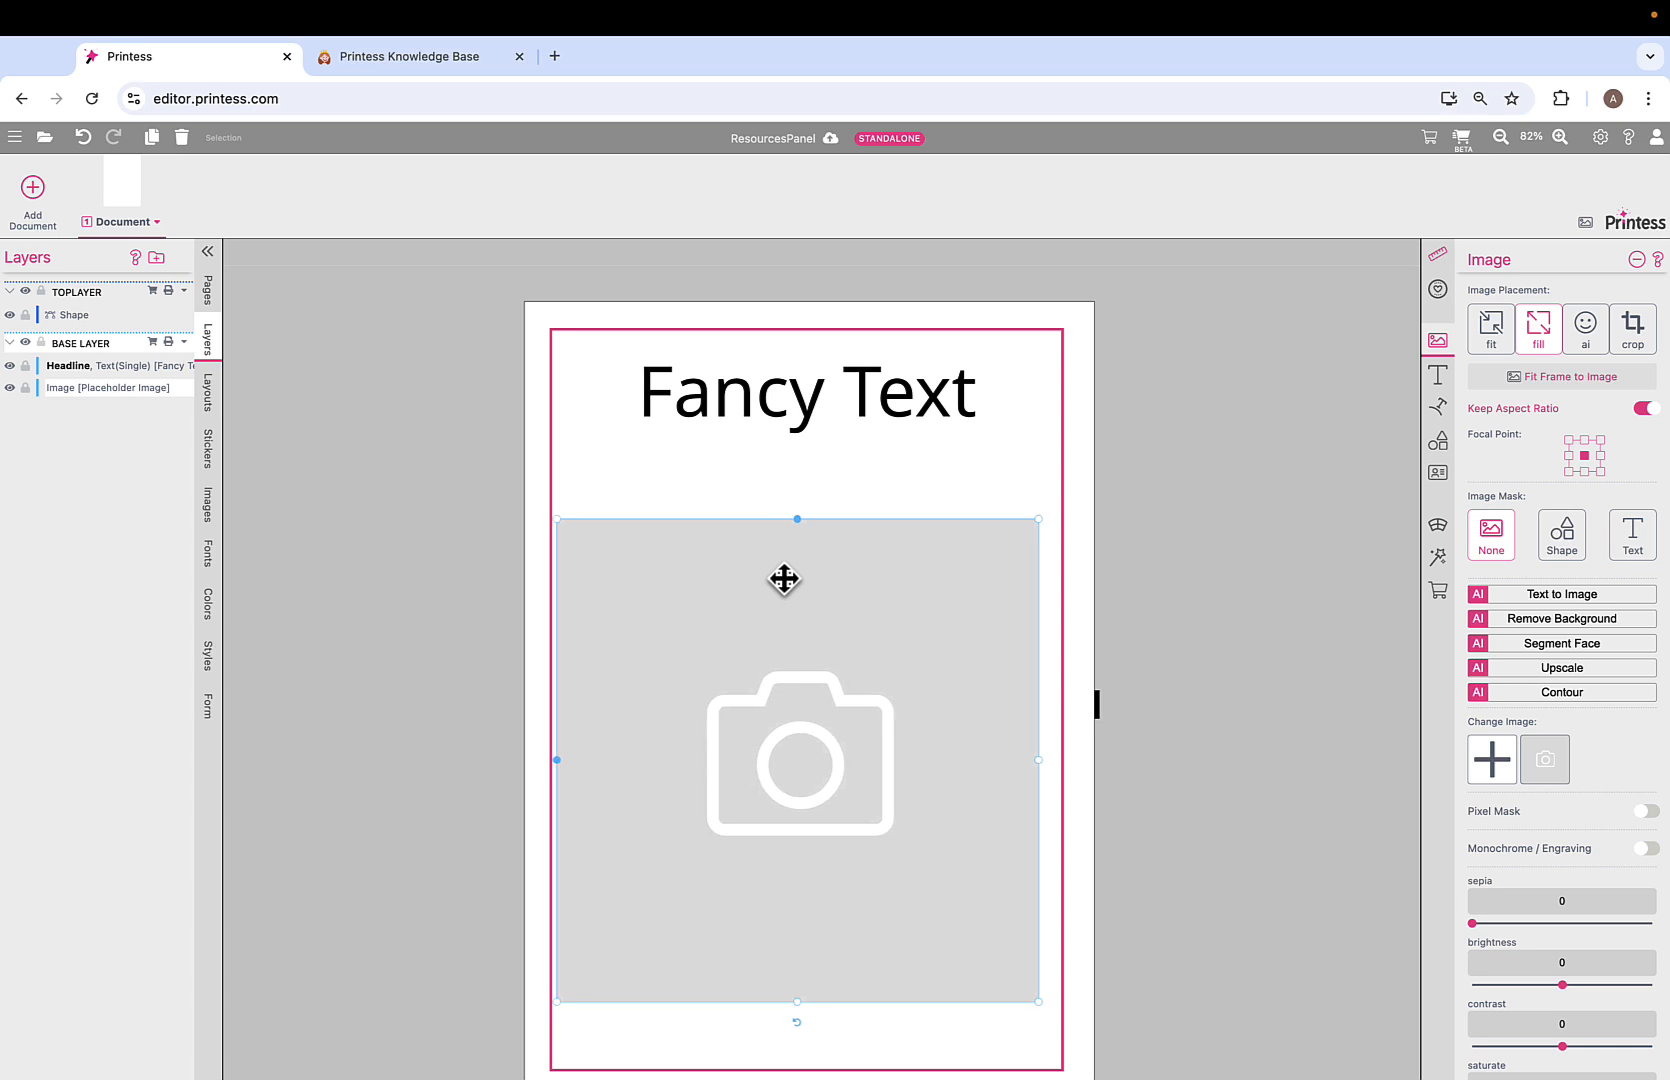
key("Right")
key("Right")
key("Right")
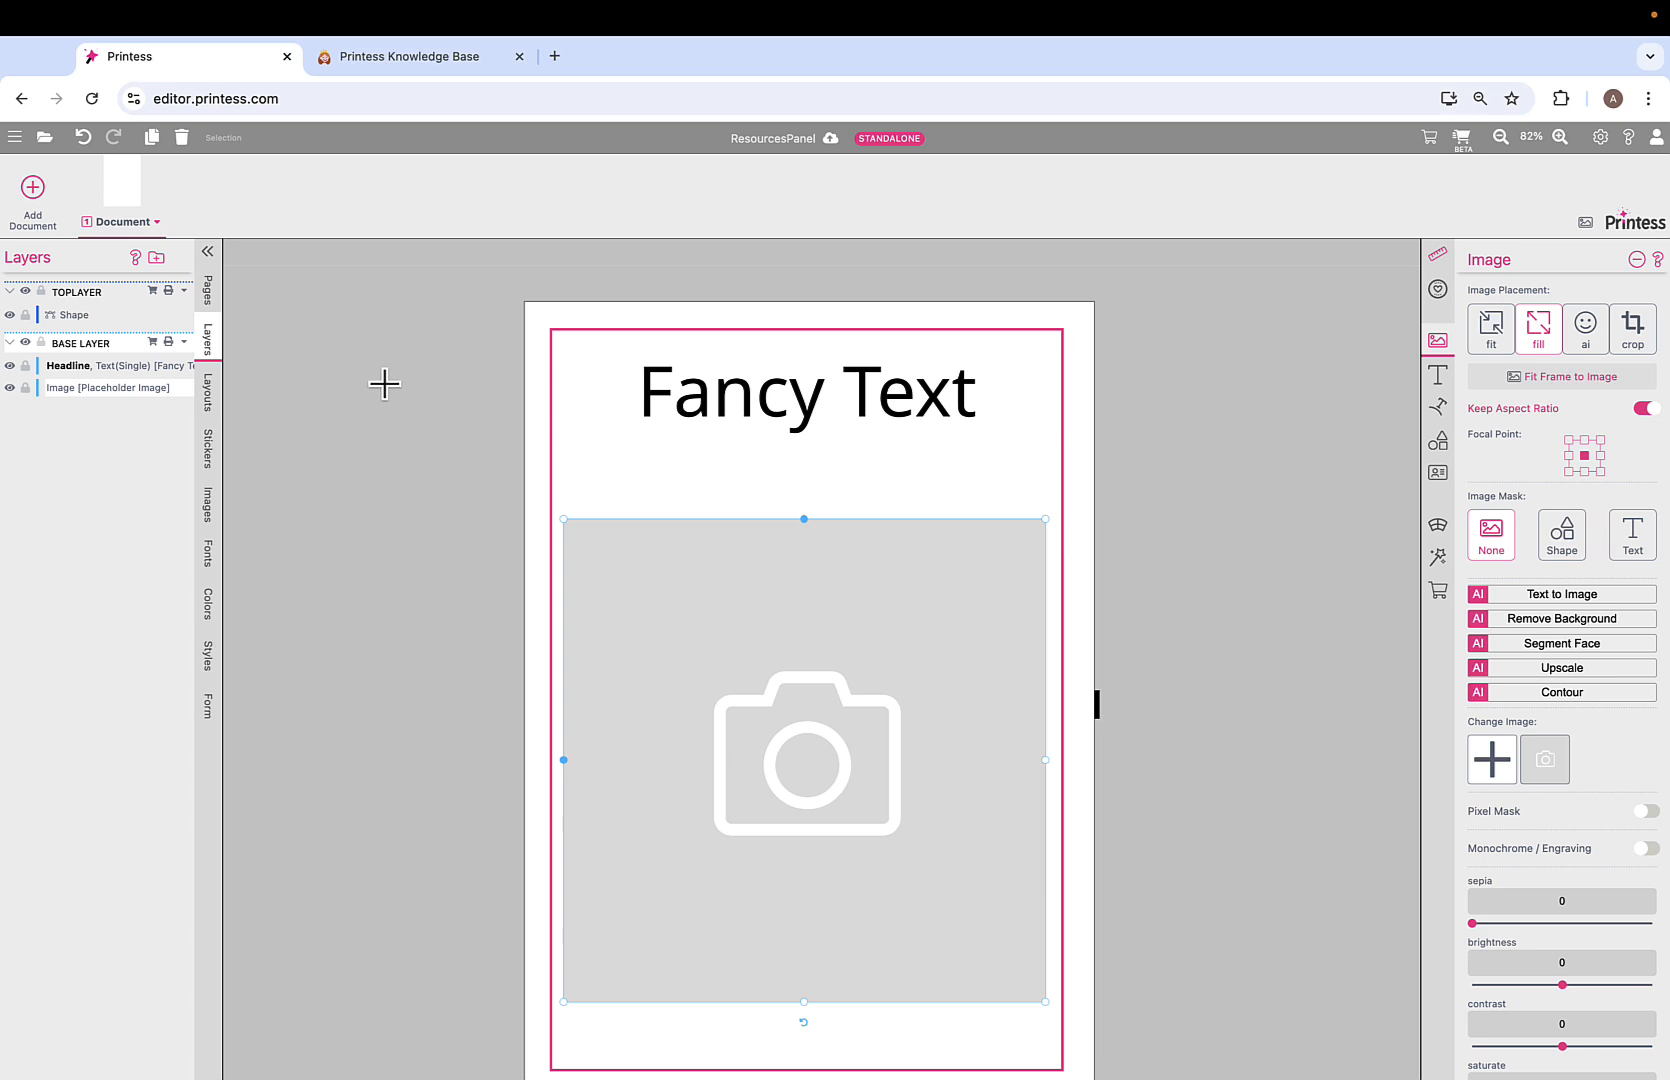
Make TOPLAYER non-printing and show page 1's Layout Snippets.
left_click(169, 293)
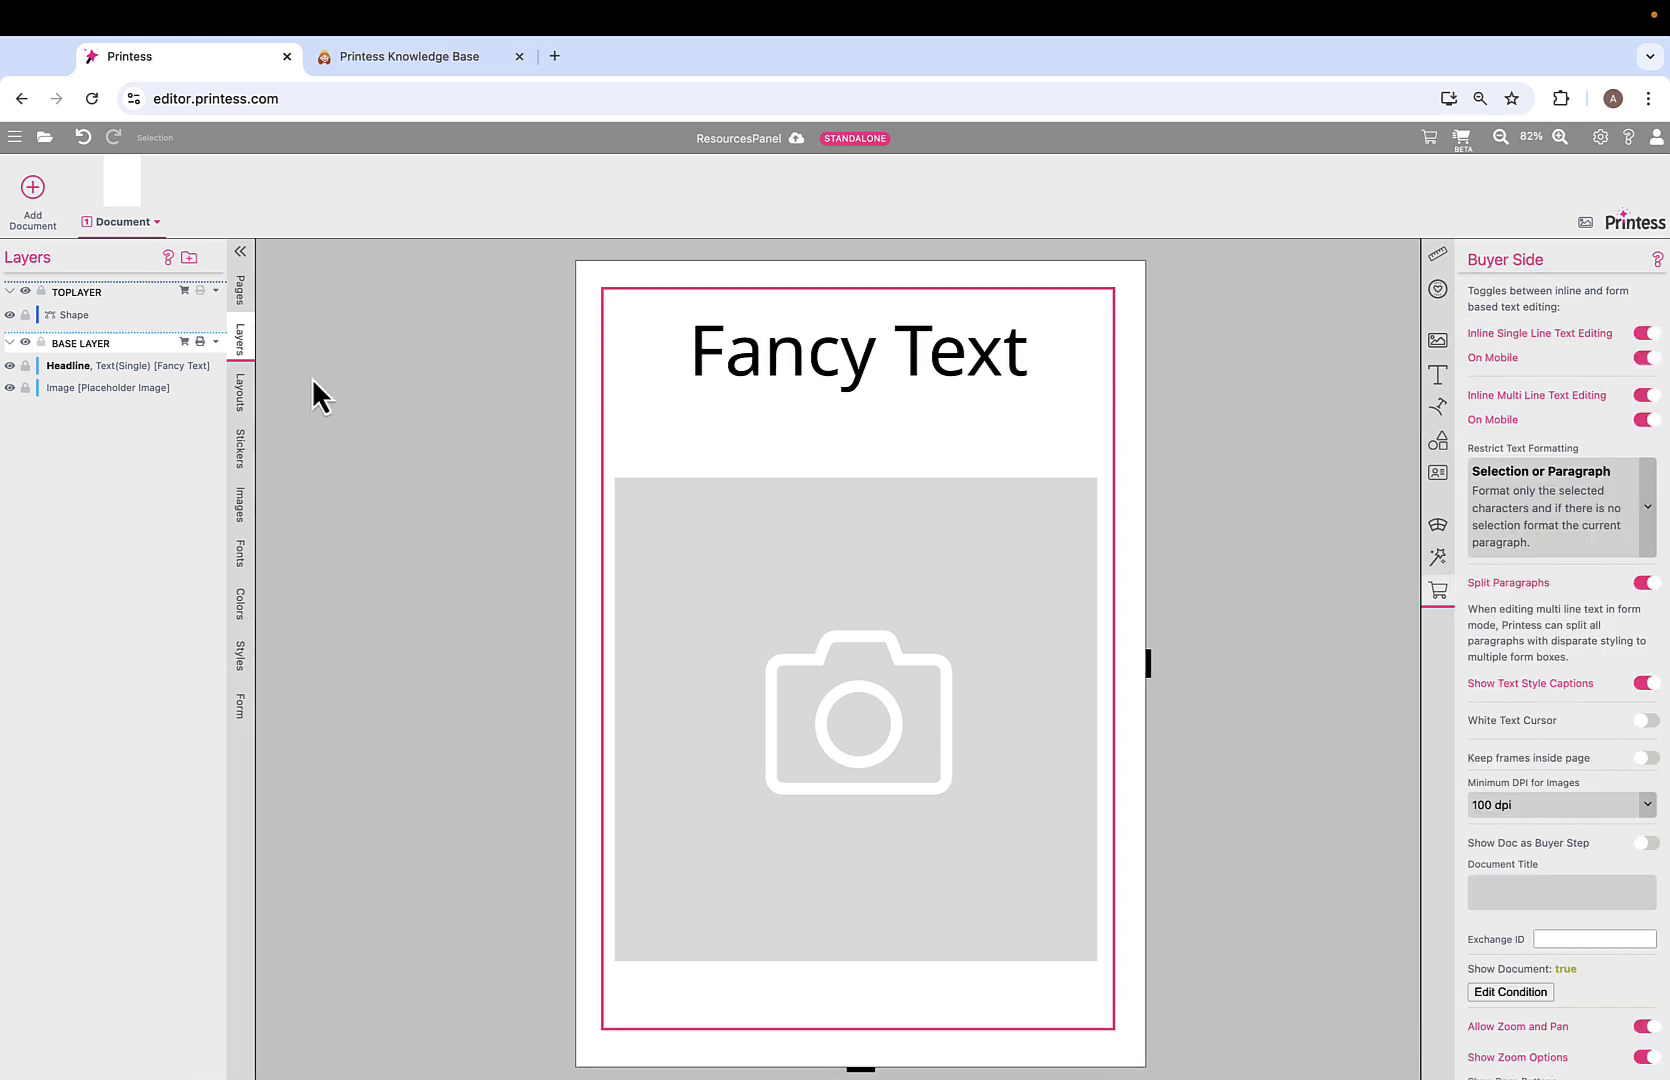
left_click(241, 395)
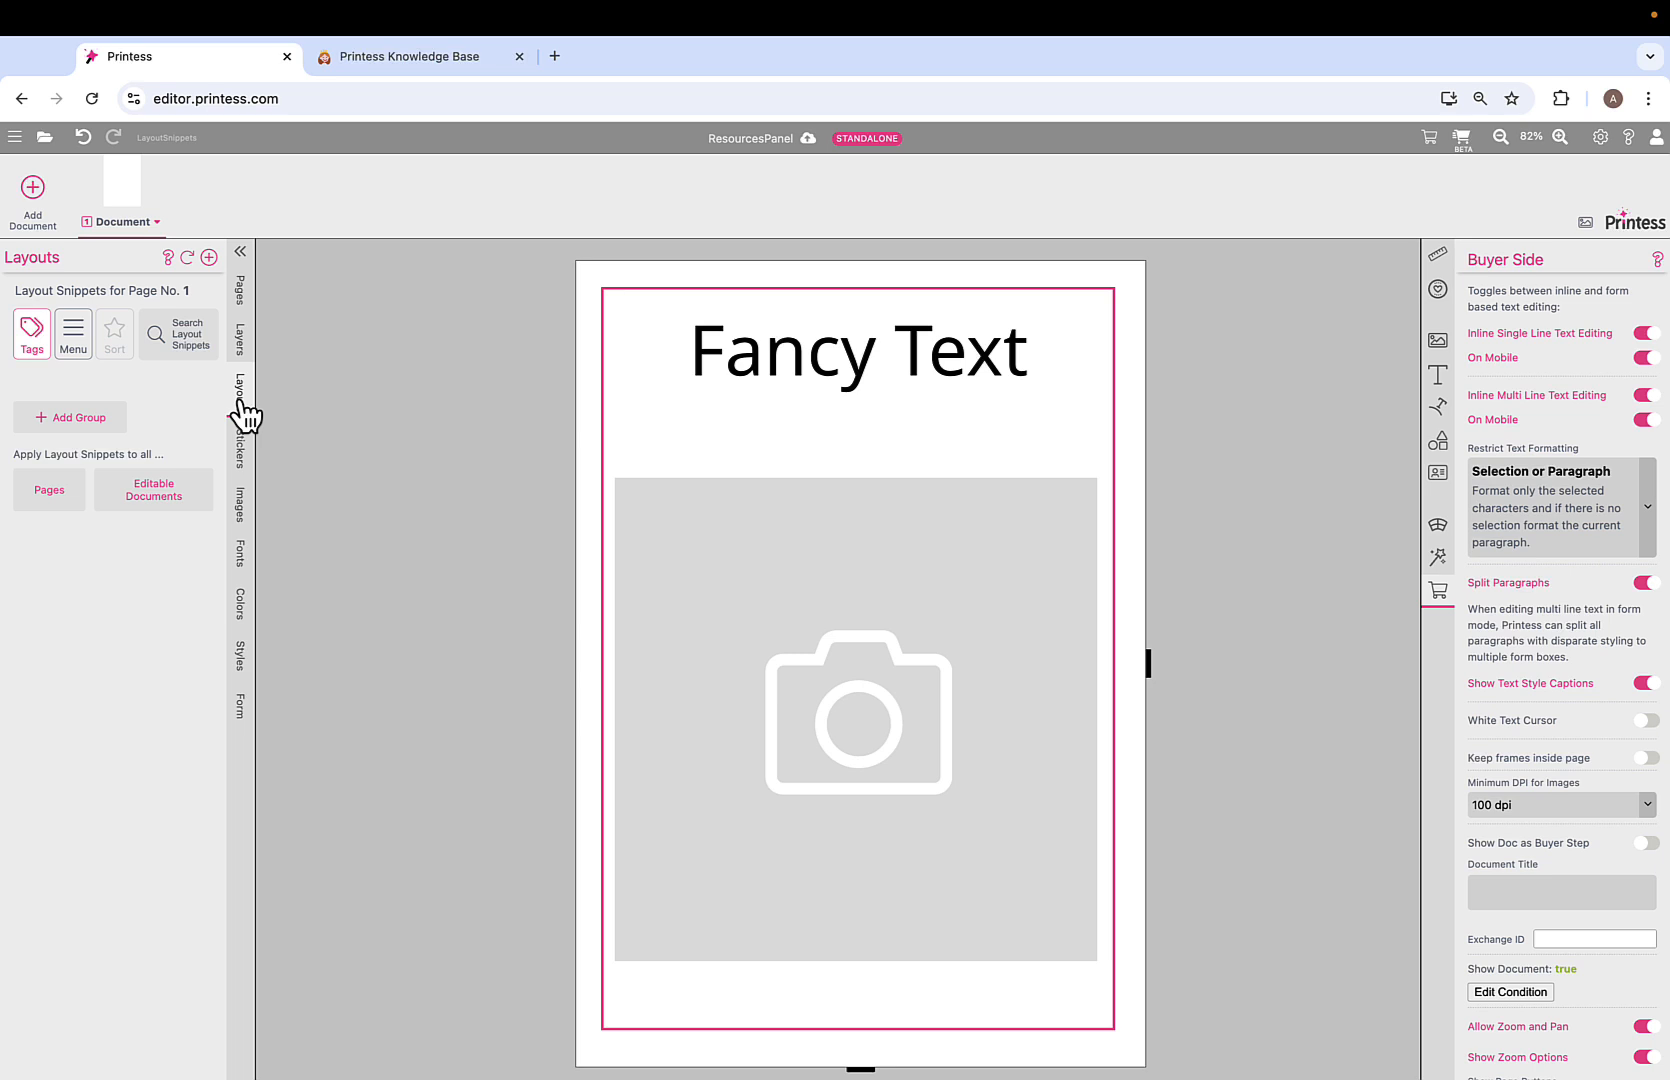
Delete the page's text and photo frames, then add a layout group tagged printess-splitter-layouts.
left_click(917, 544)
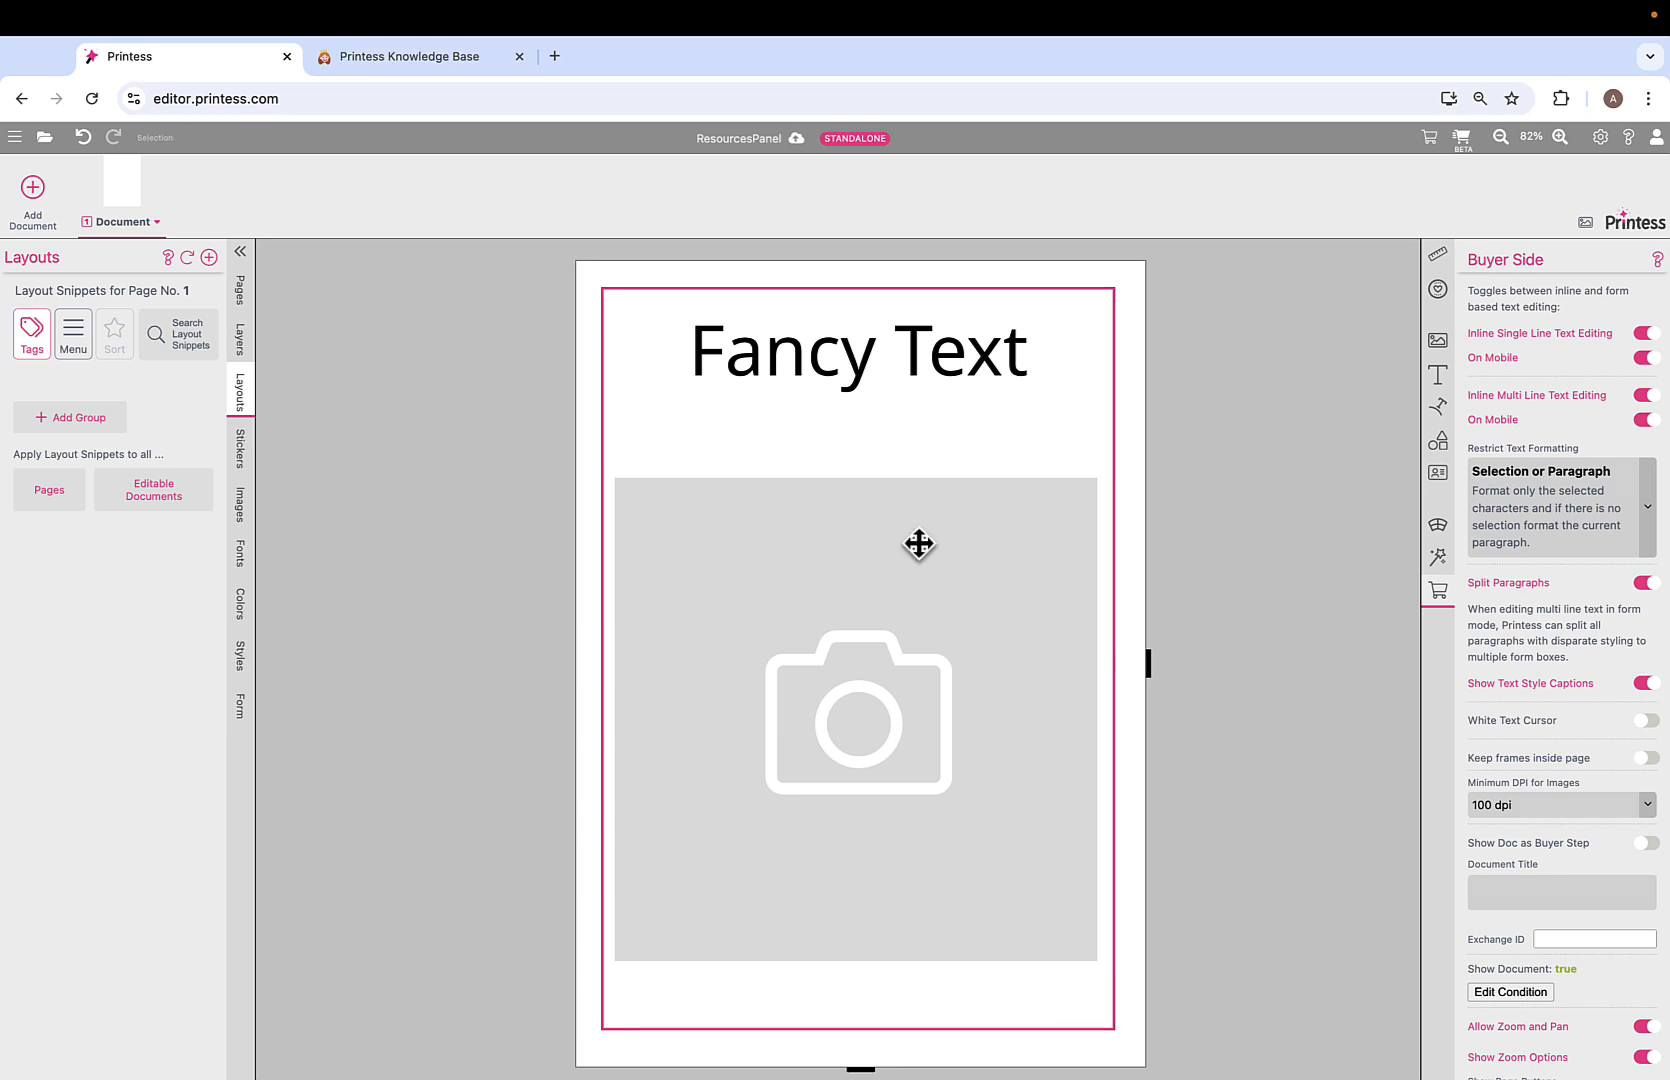
key("Delete")
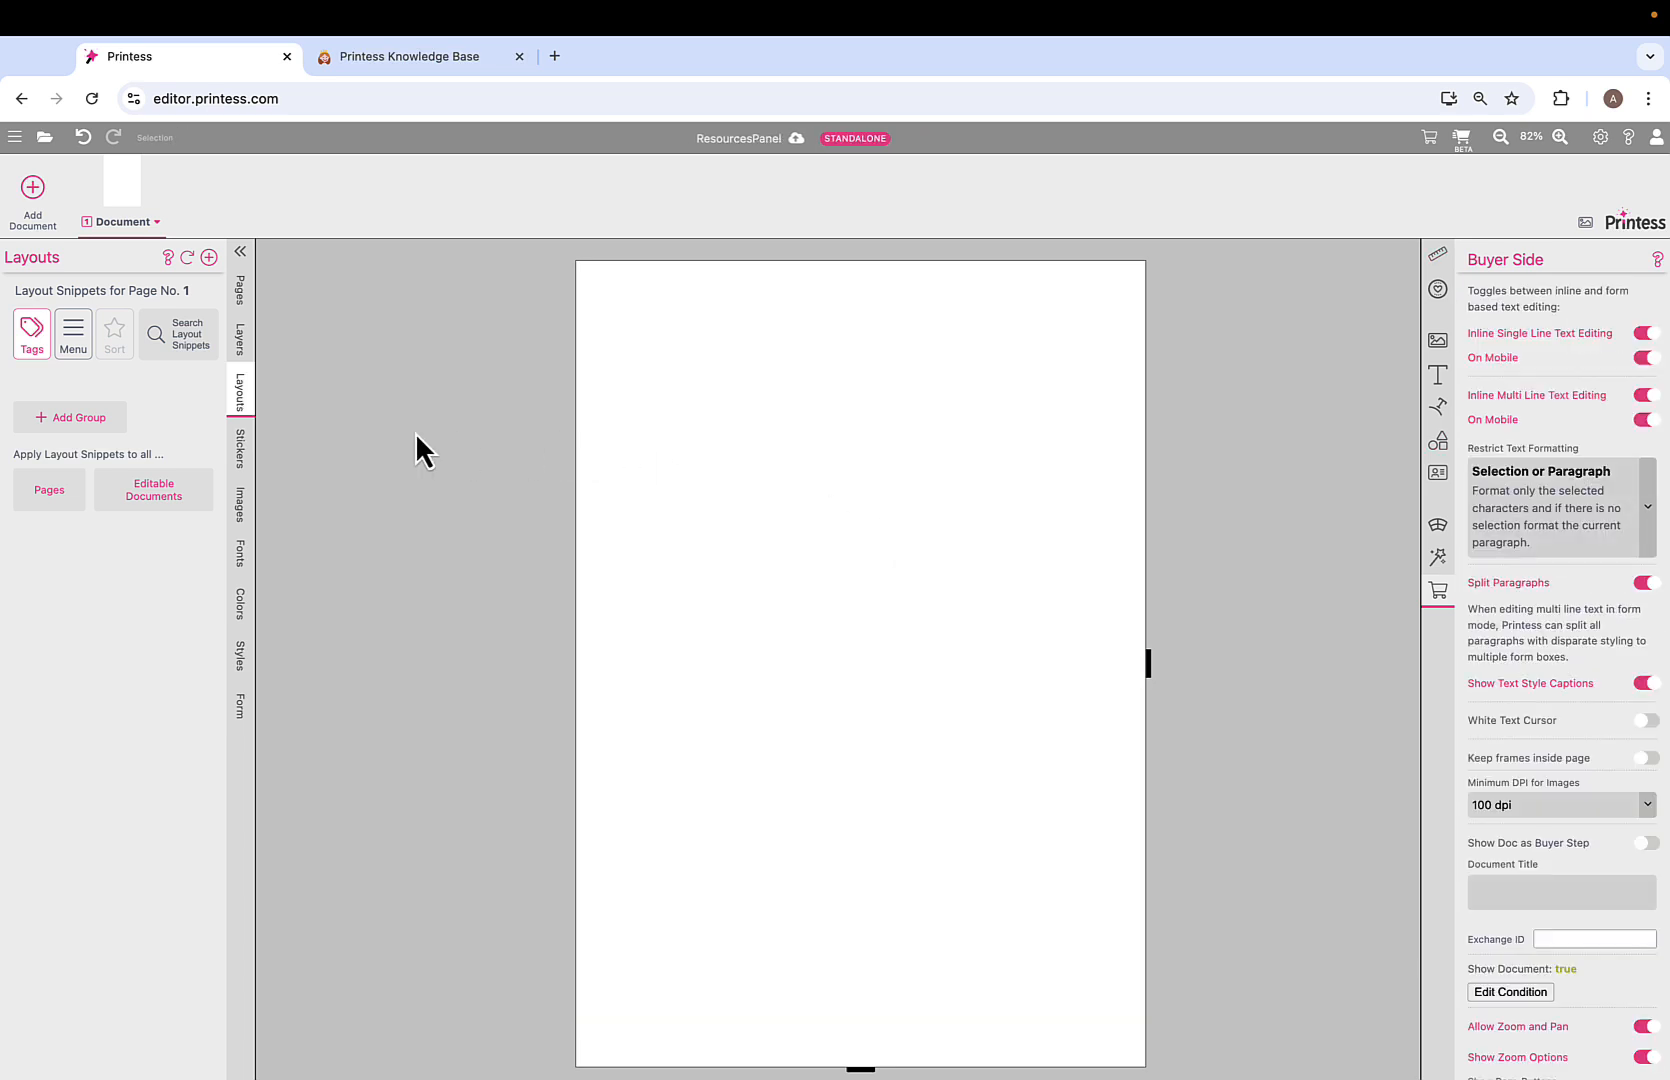
left_click(78, 418)
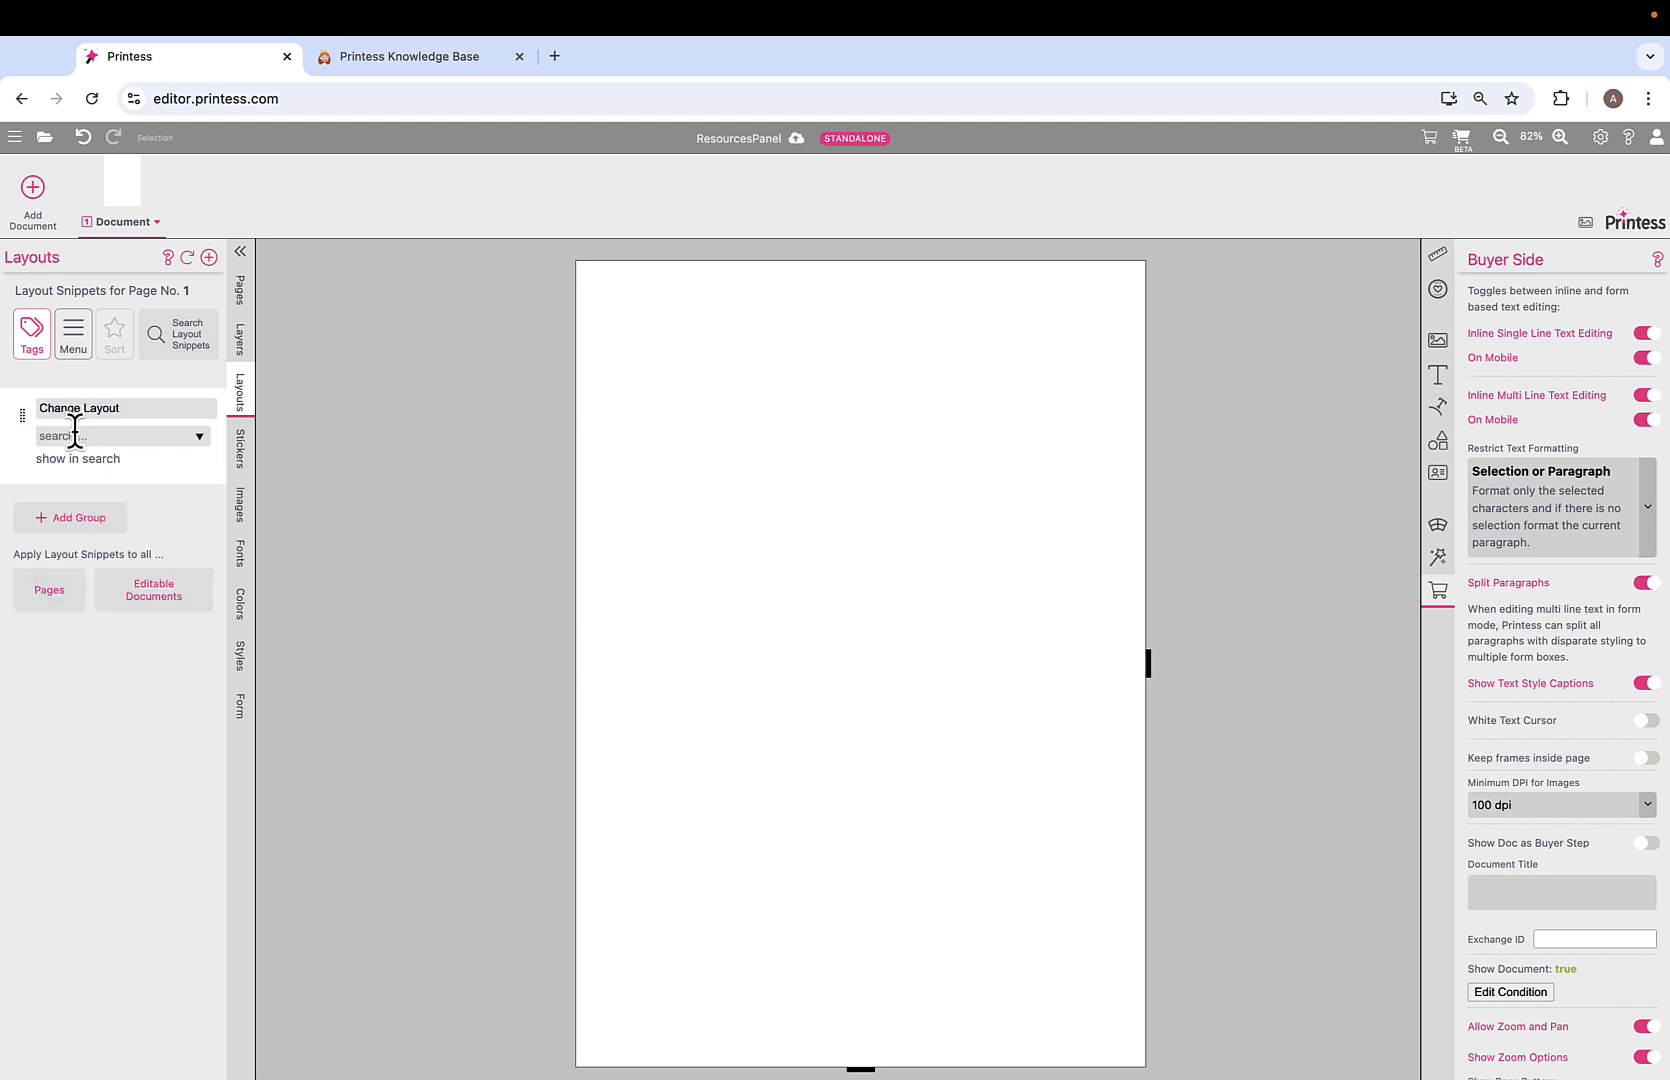
left_click(71, 436)
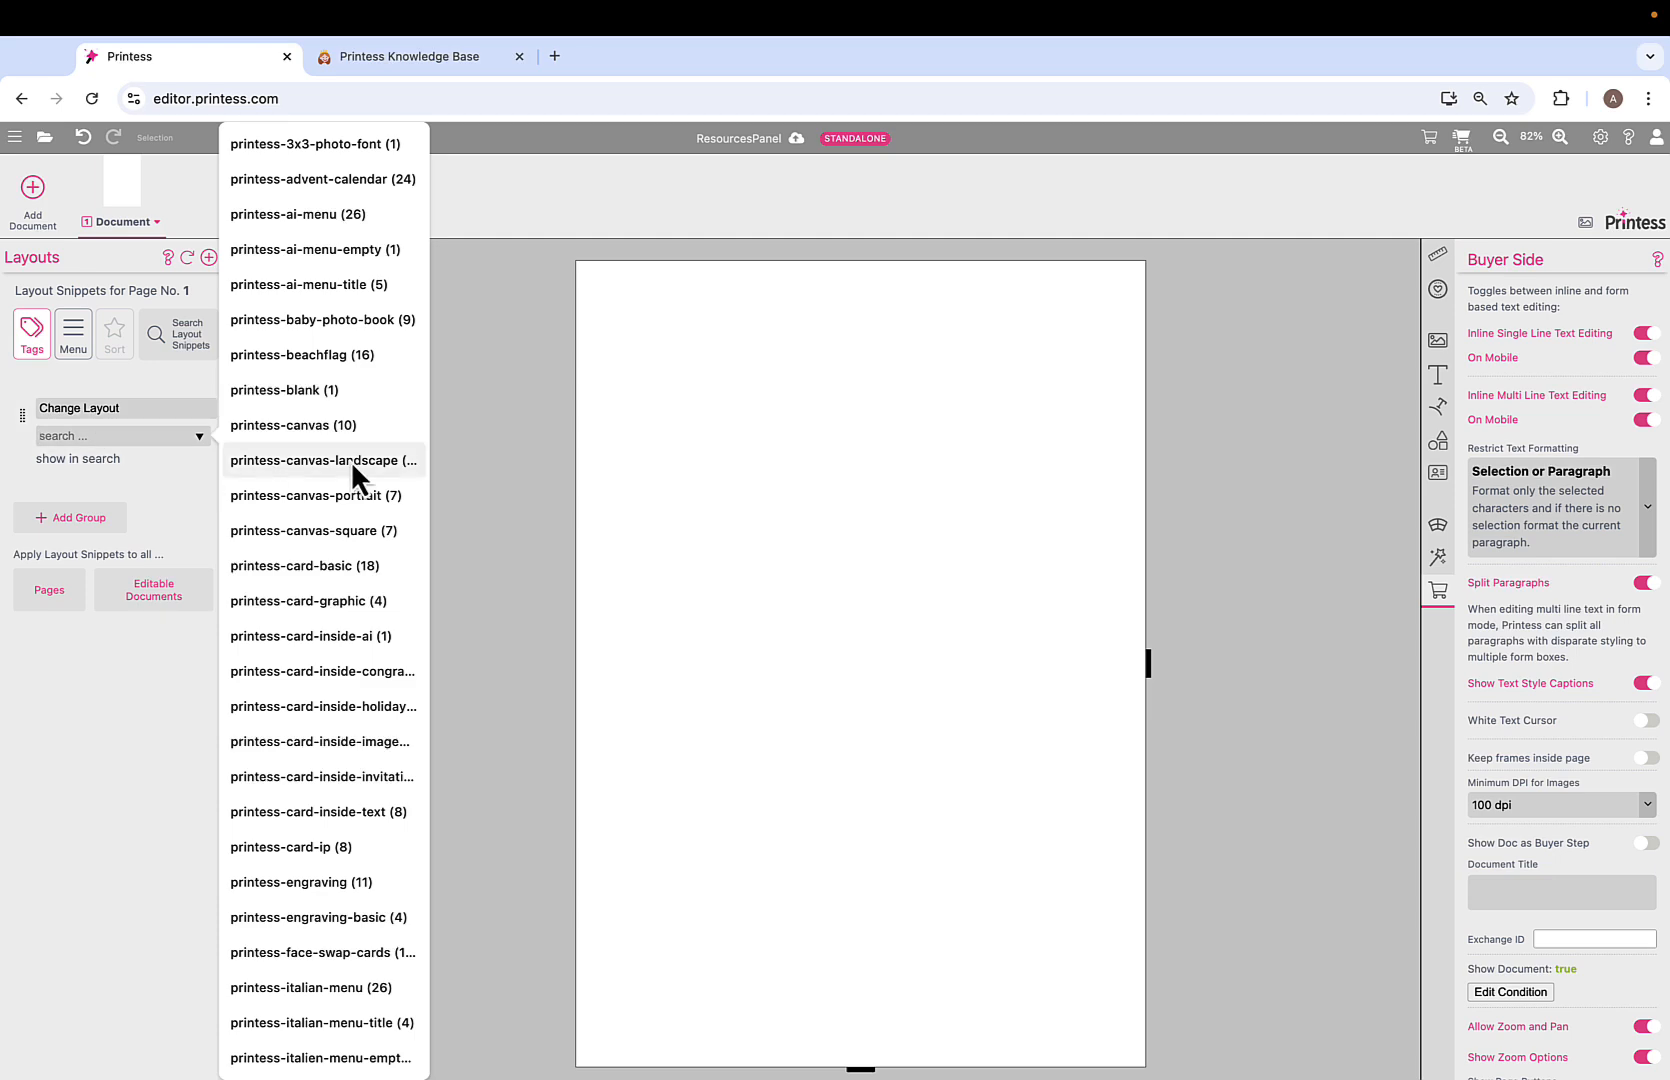
scroll(350, 461, "down", 5)
scroll(351, 461, "down", 6)
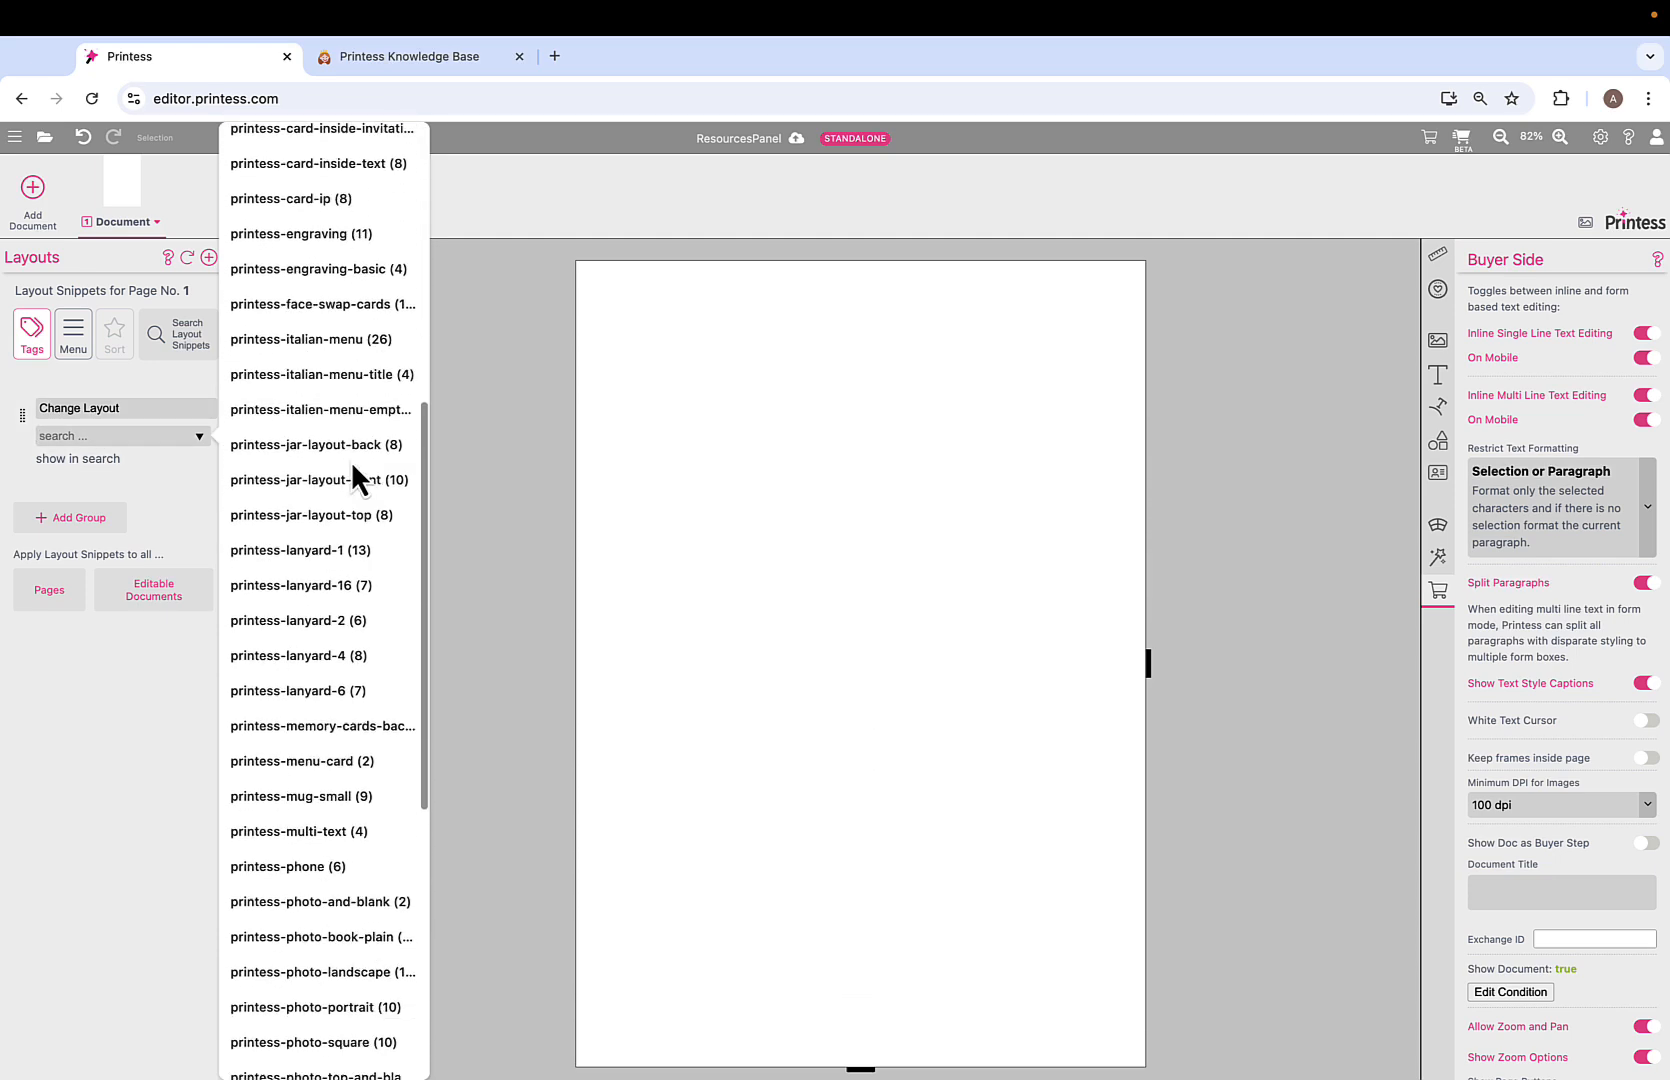
scroll(351, 461, "down", 3)
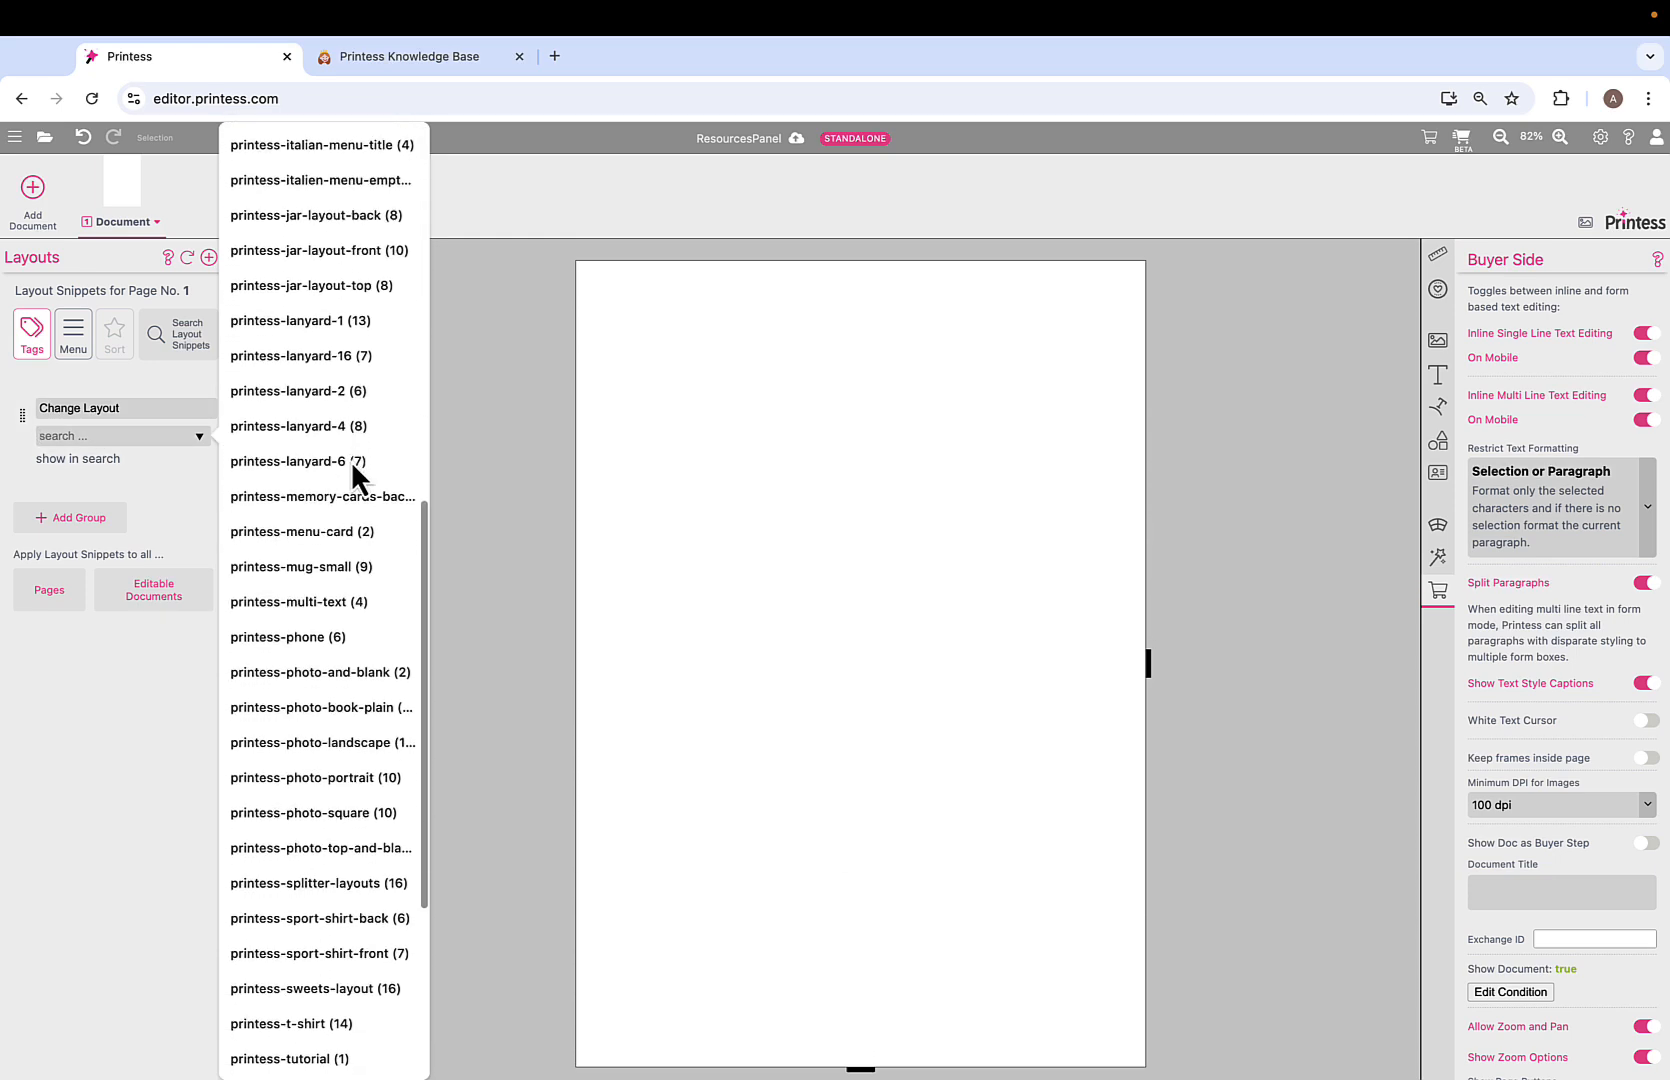
left_click(318, 883)
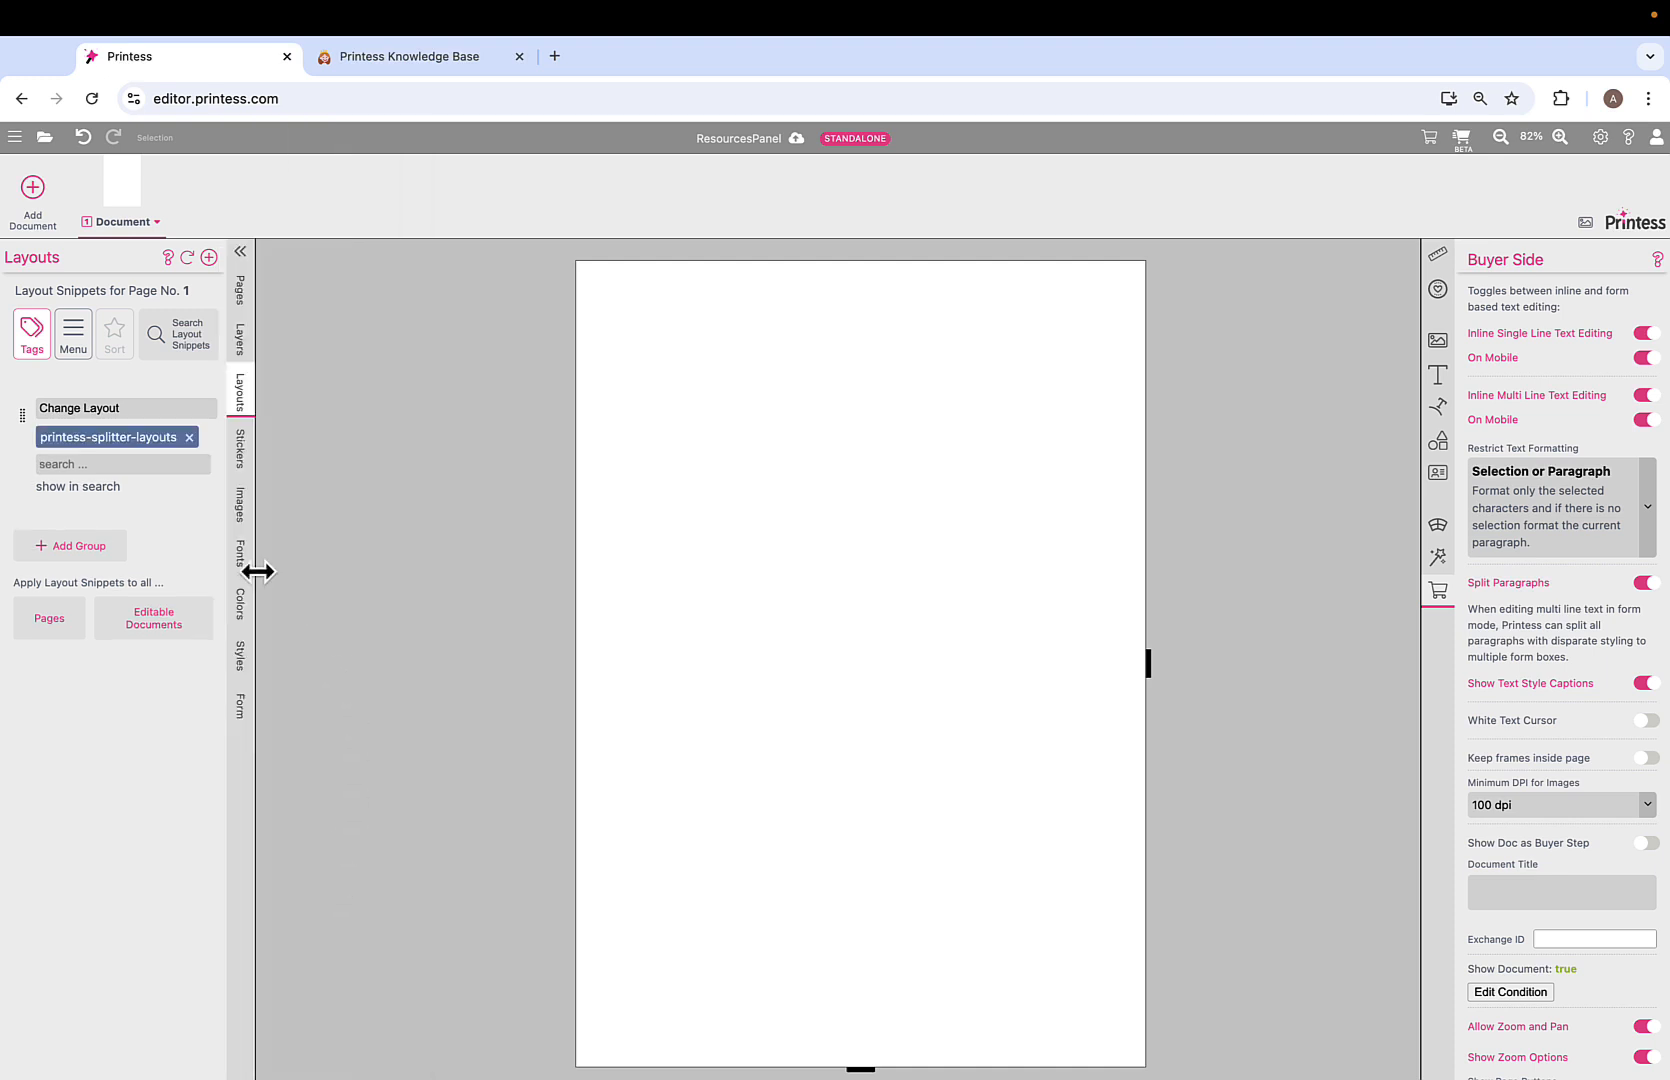
Apply the two-photo p2h-gap layout to page 1 and open the buyer preview.
left_click(80, 487)
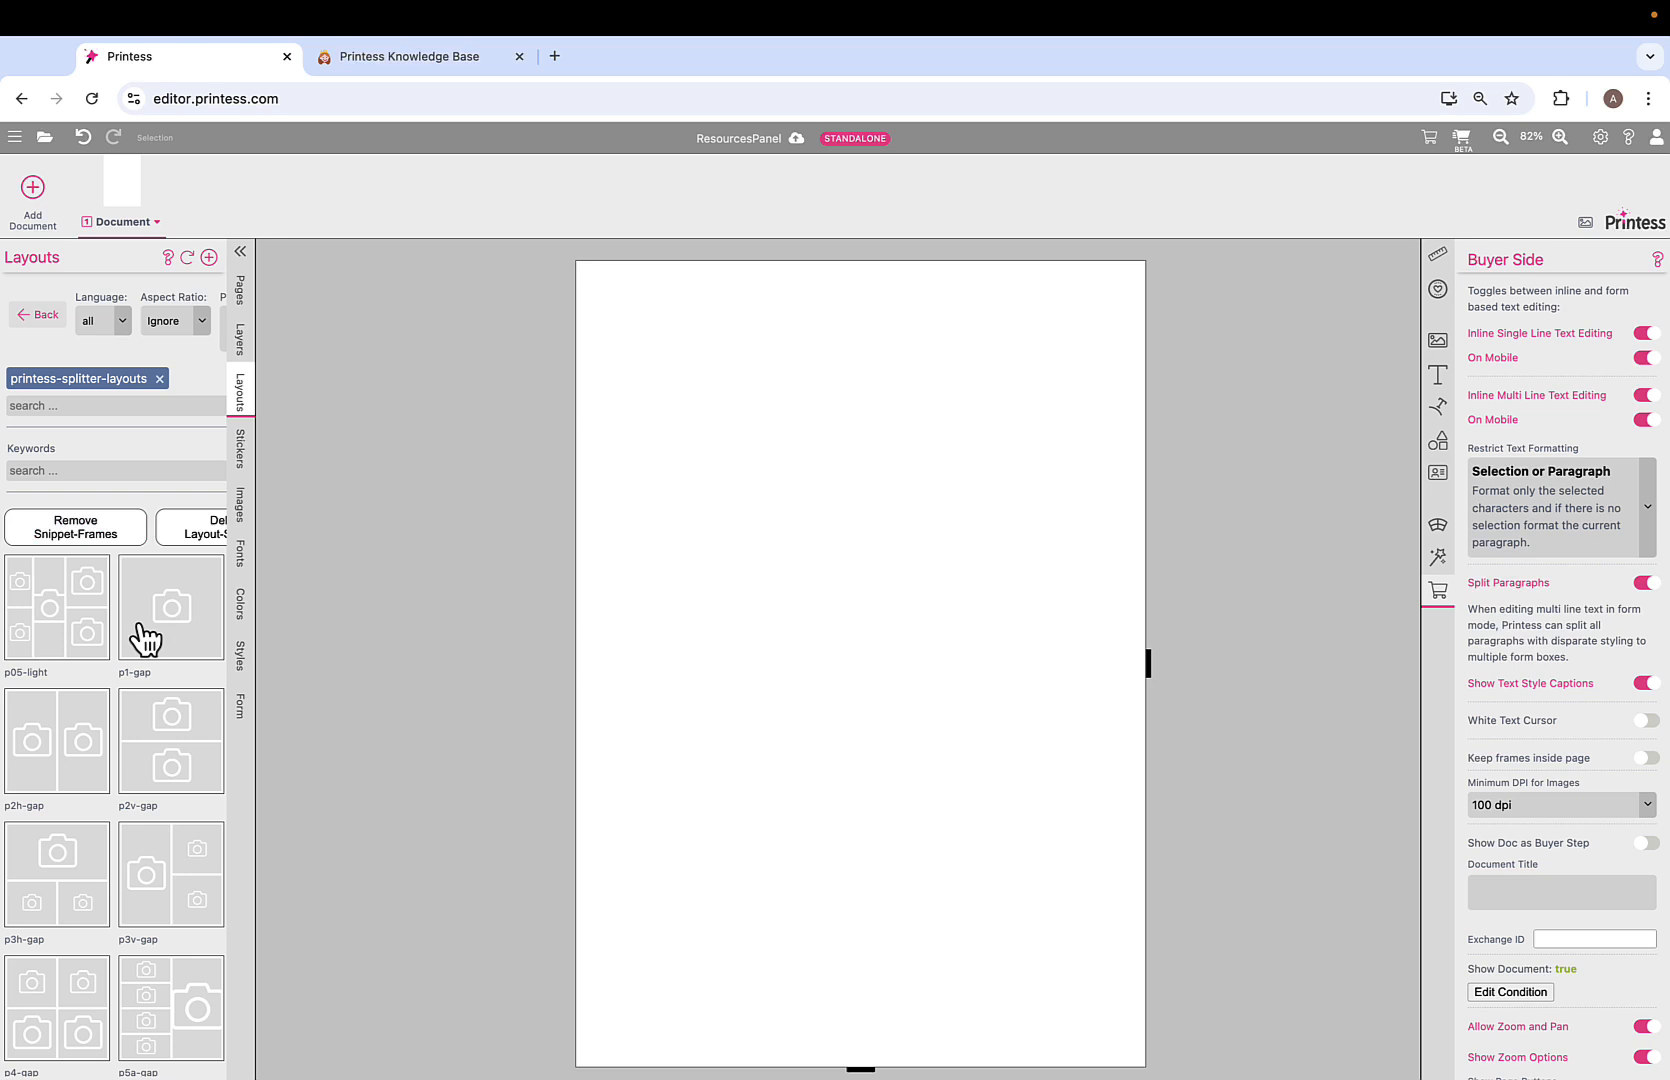
scroll(145, 637, "down", 2)
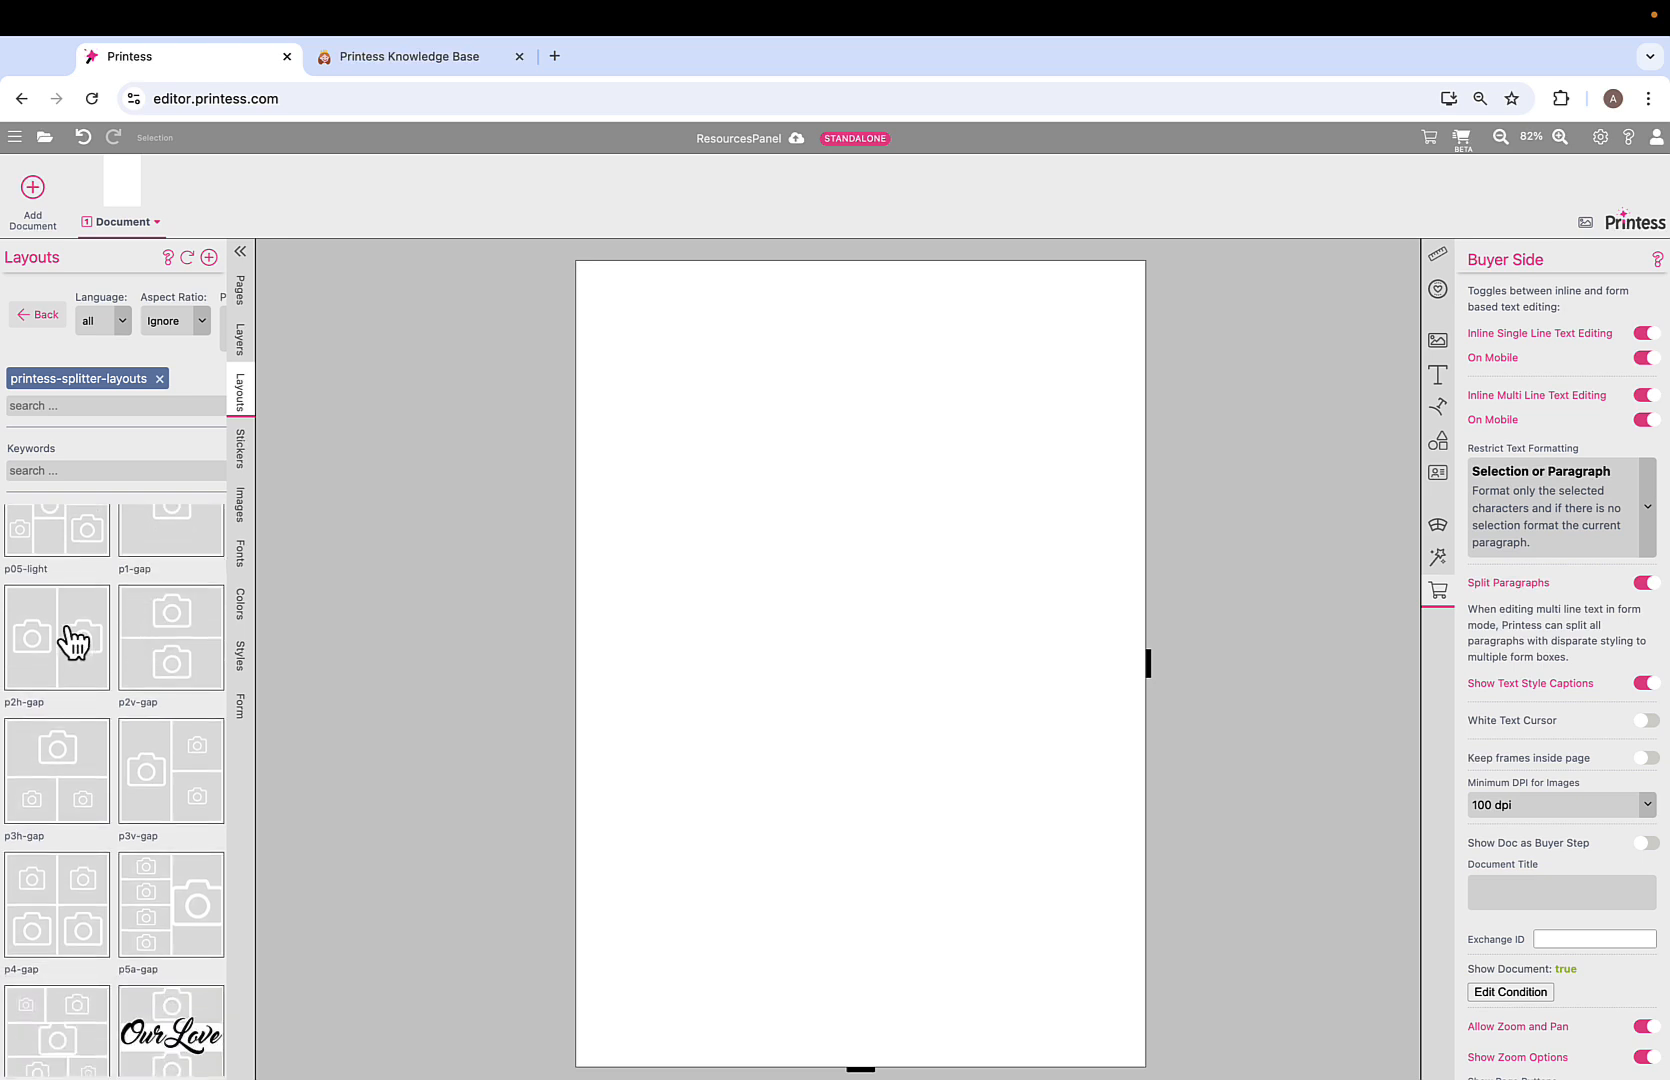
left_click(72, 640)
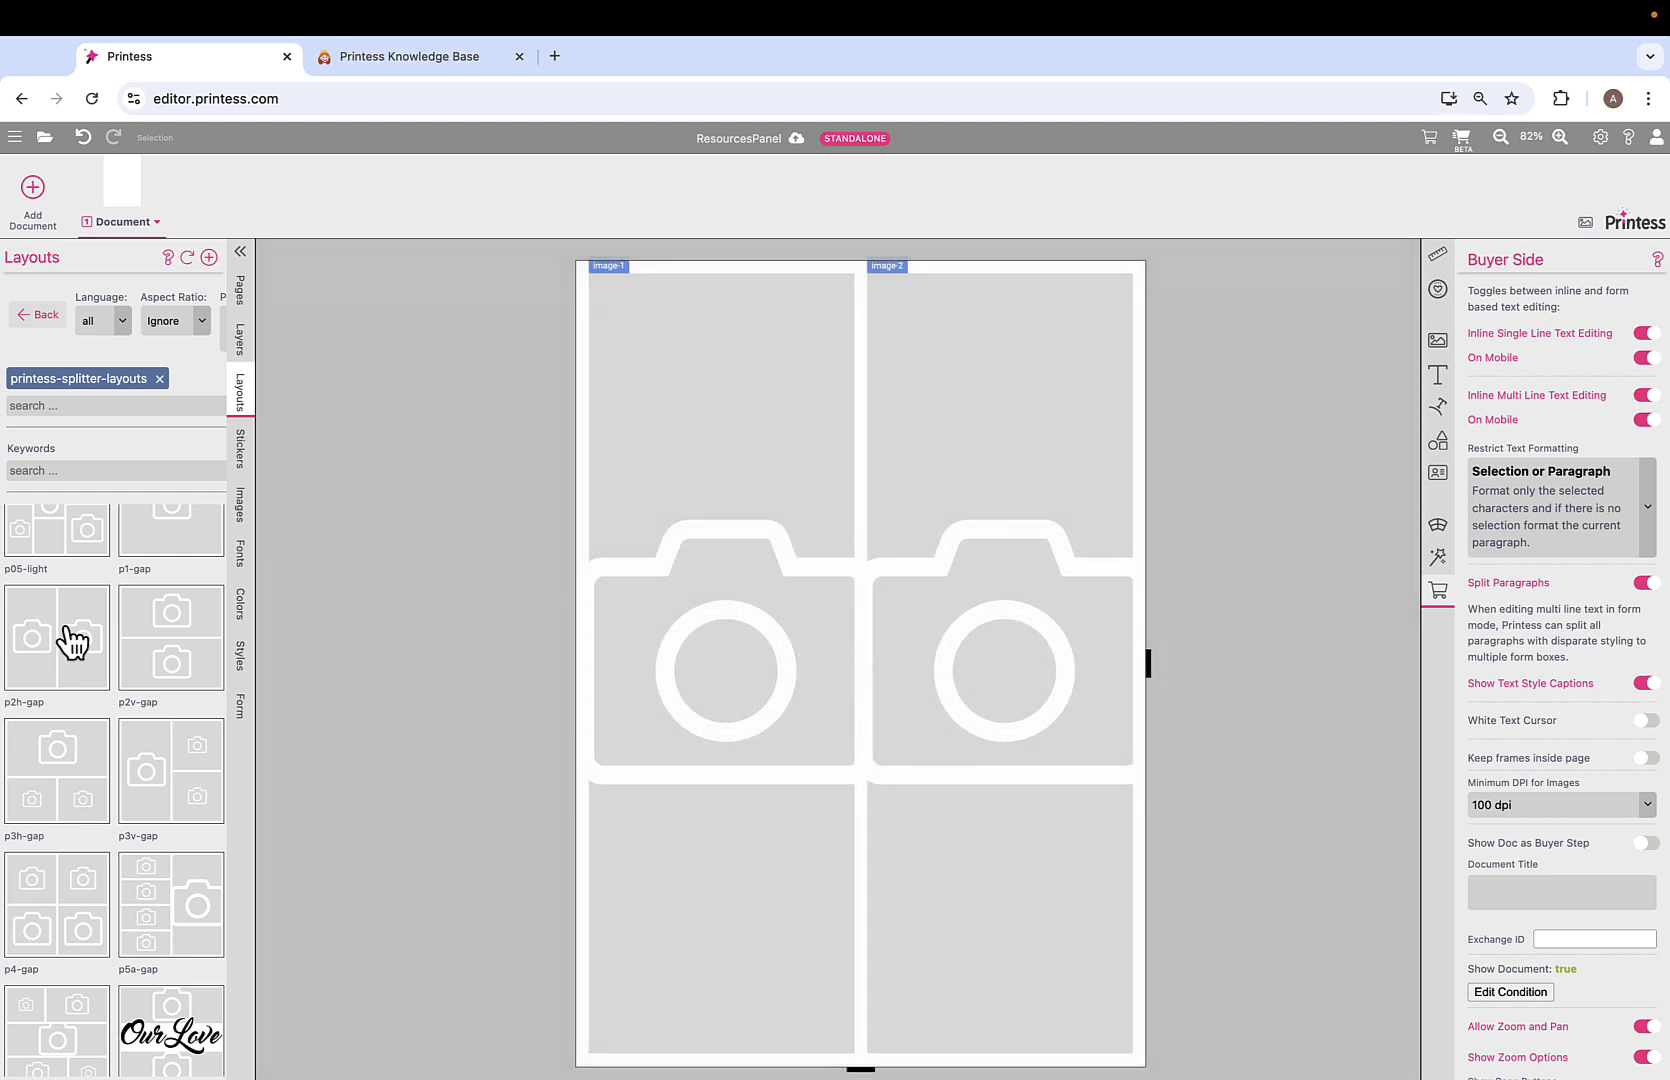
scroll(72, 640, "down", 1)
scroll(842, 474, "down", 1)
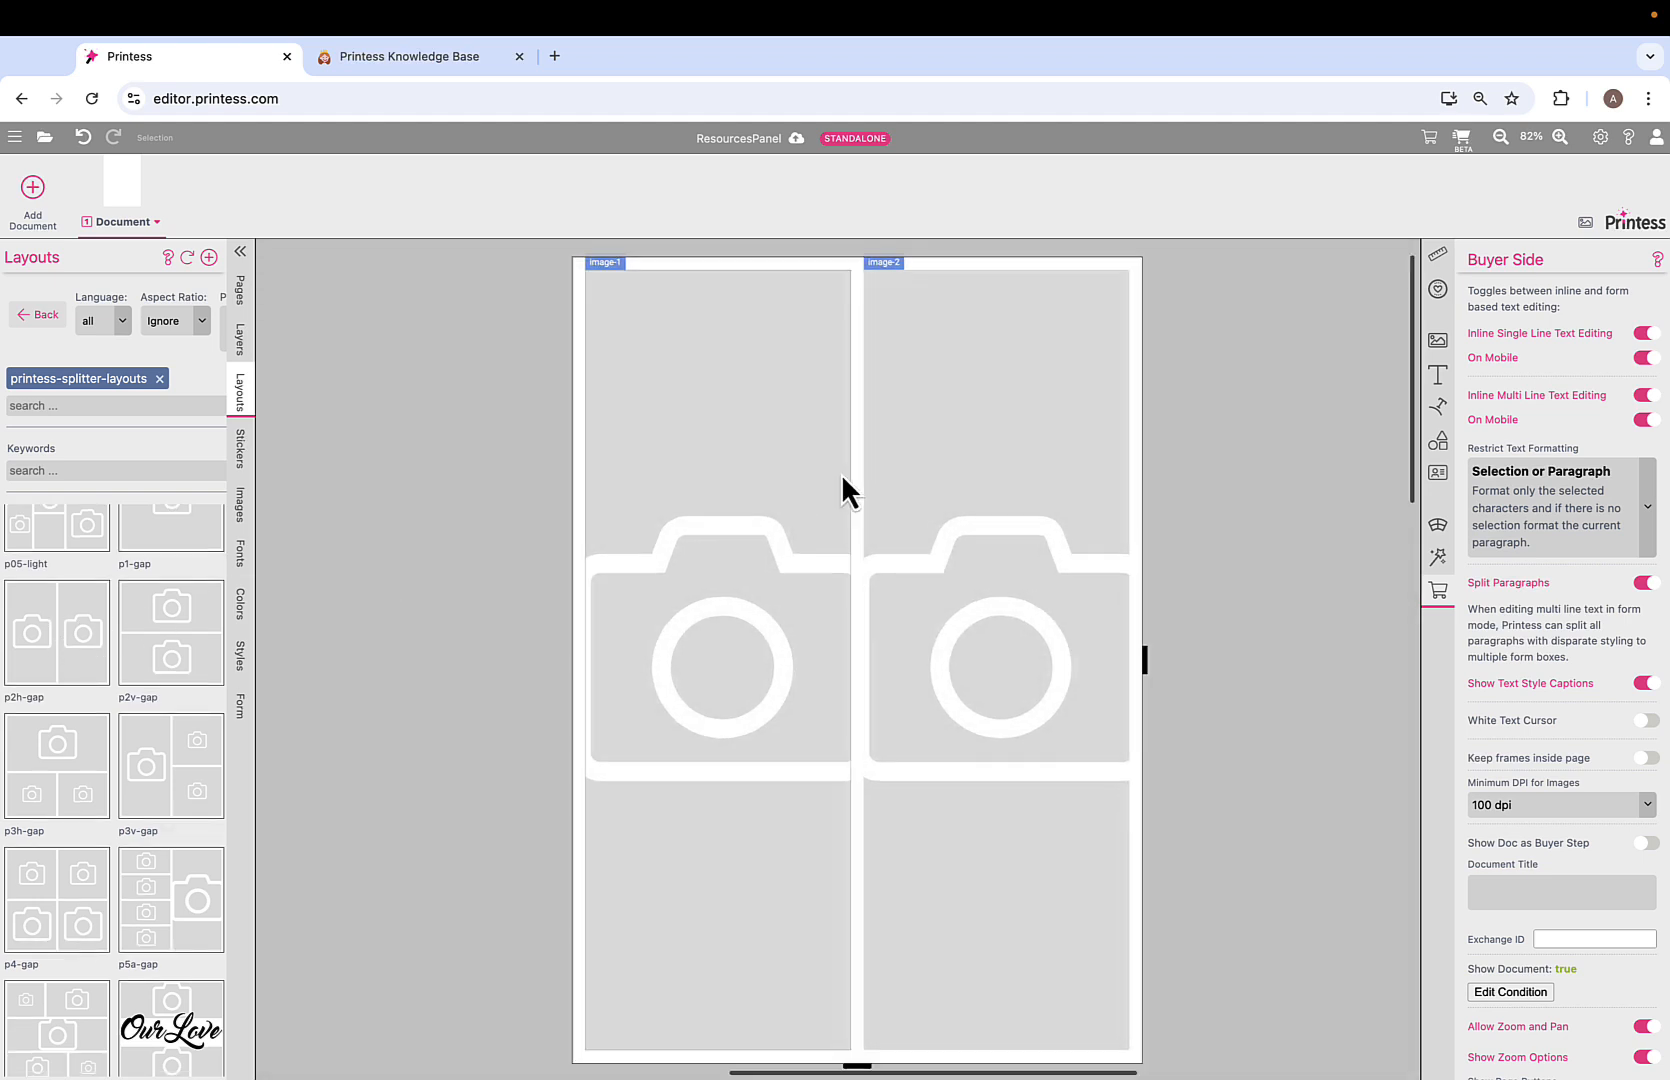
left_click(1461, 140)
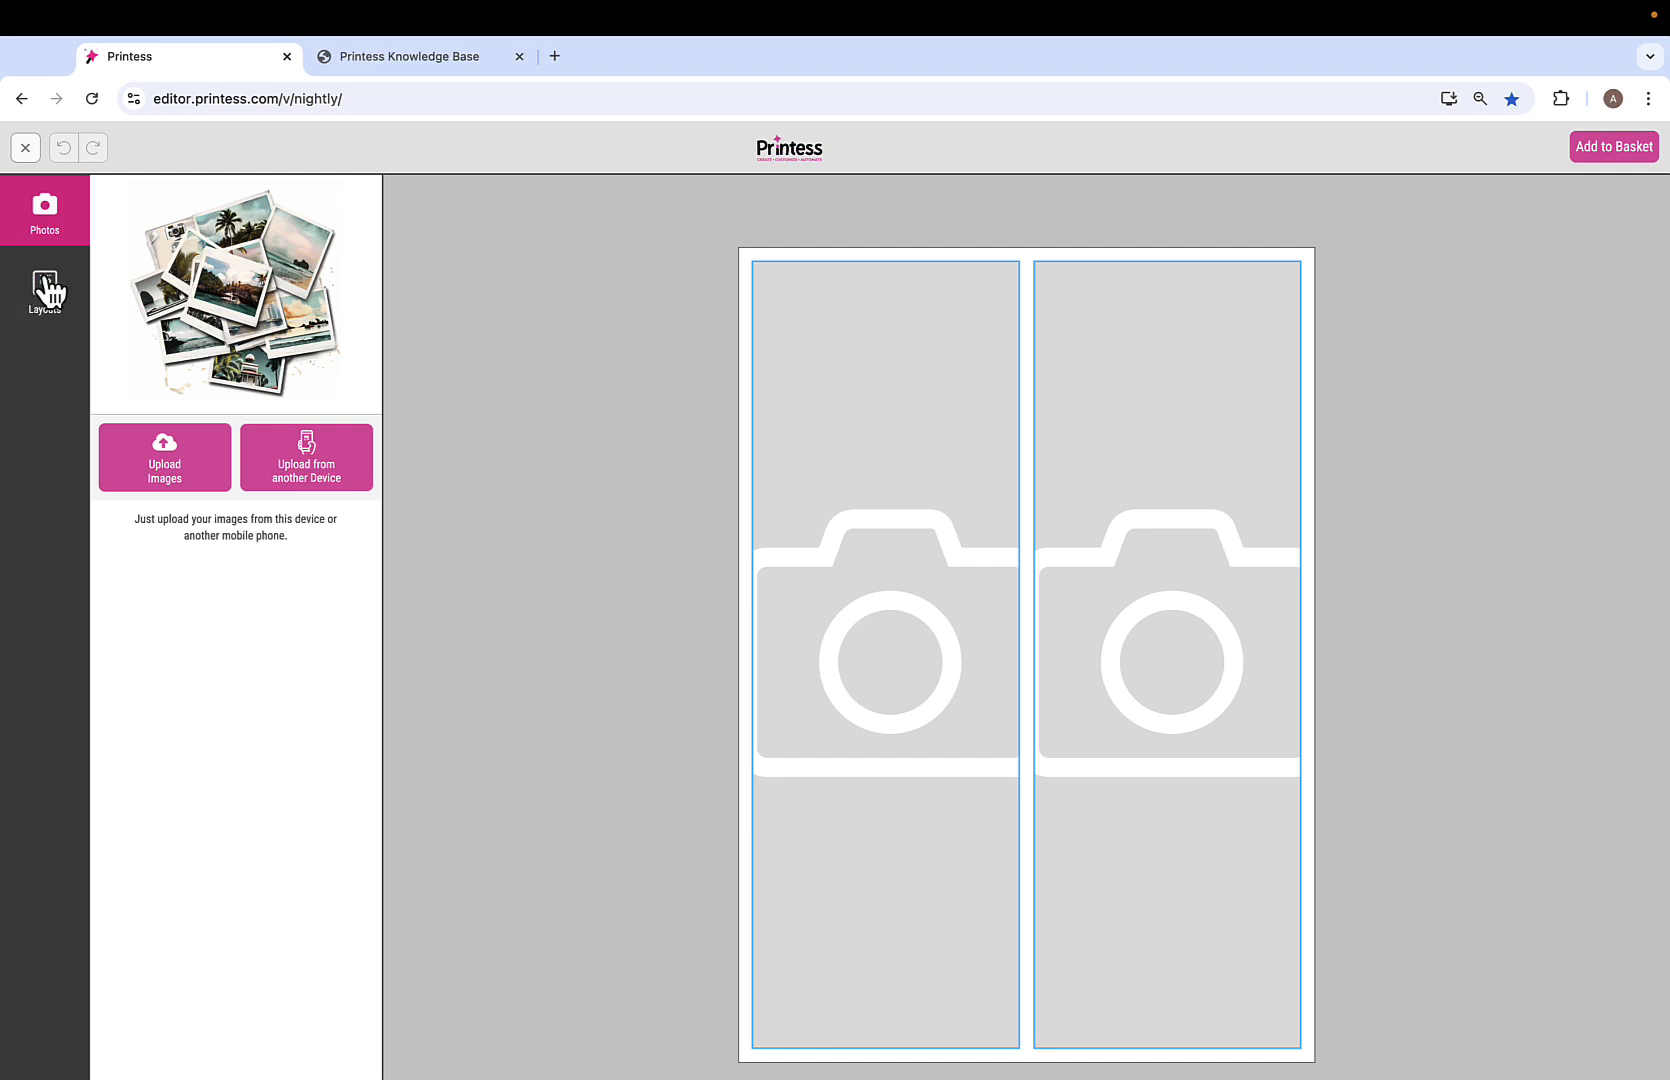
Try the four-photo grid, two stacked photos, and one-big-beside-two layouts.
left_click(45, 290)
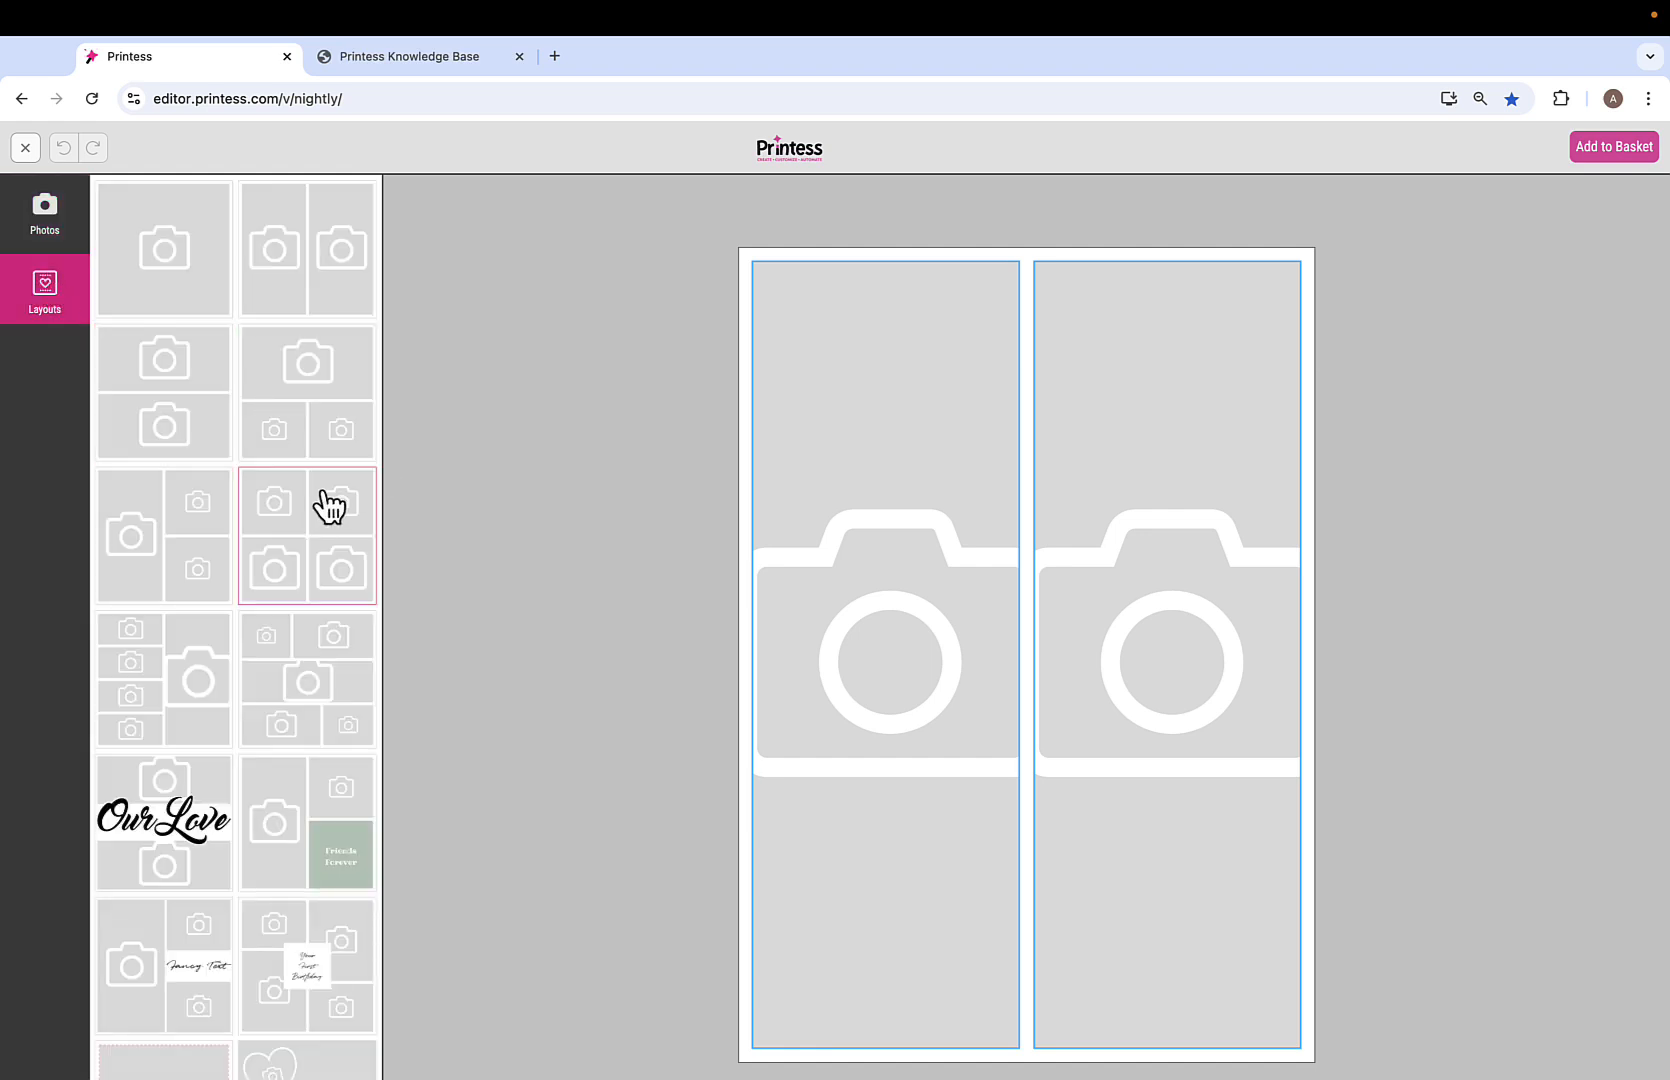
left_click(310, 532)
left_click(166, 395)
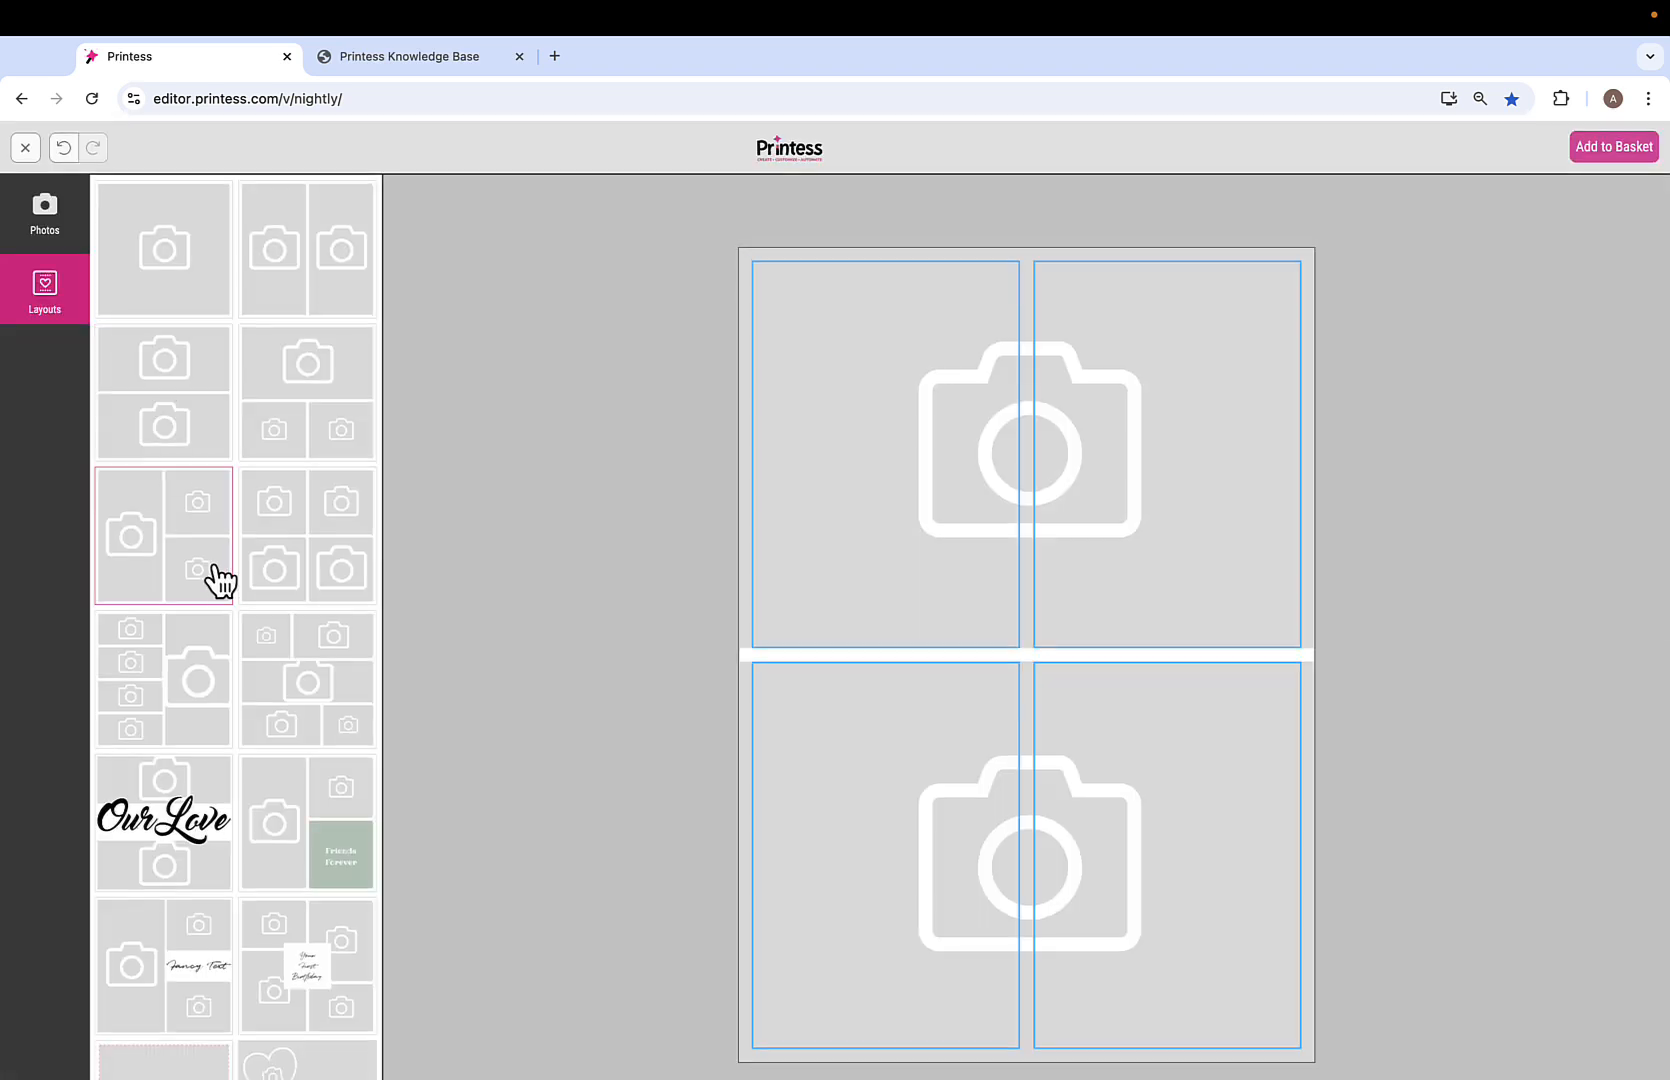
left_click(160, 545)
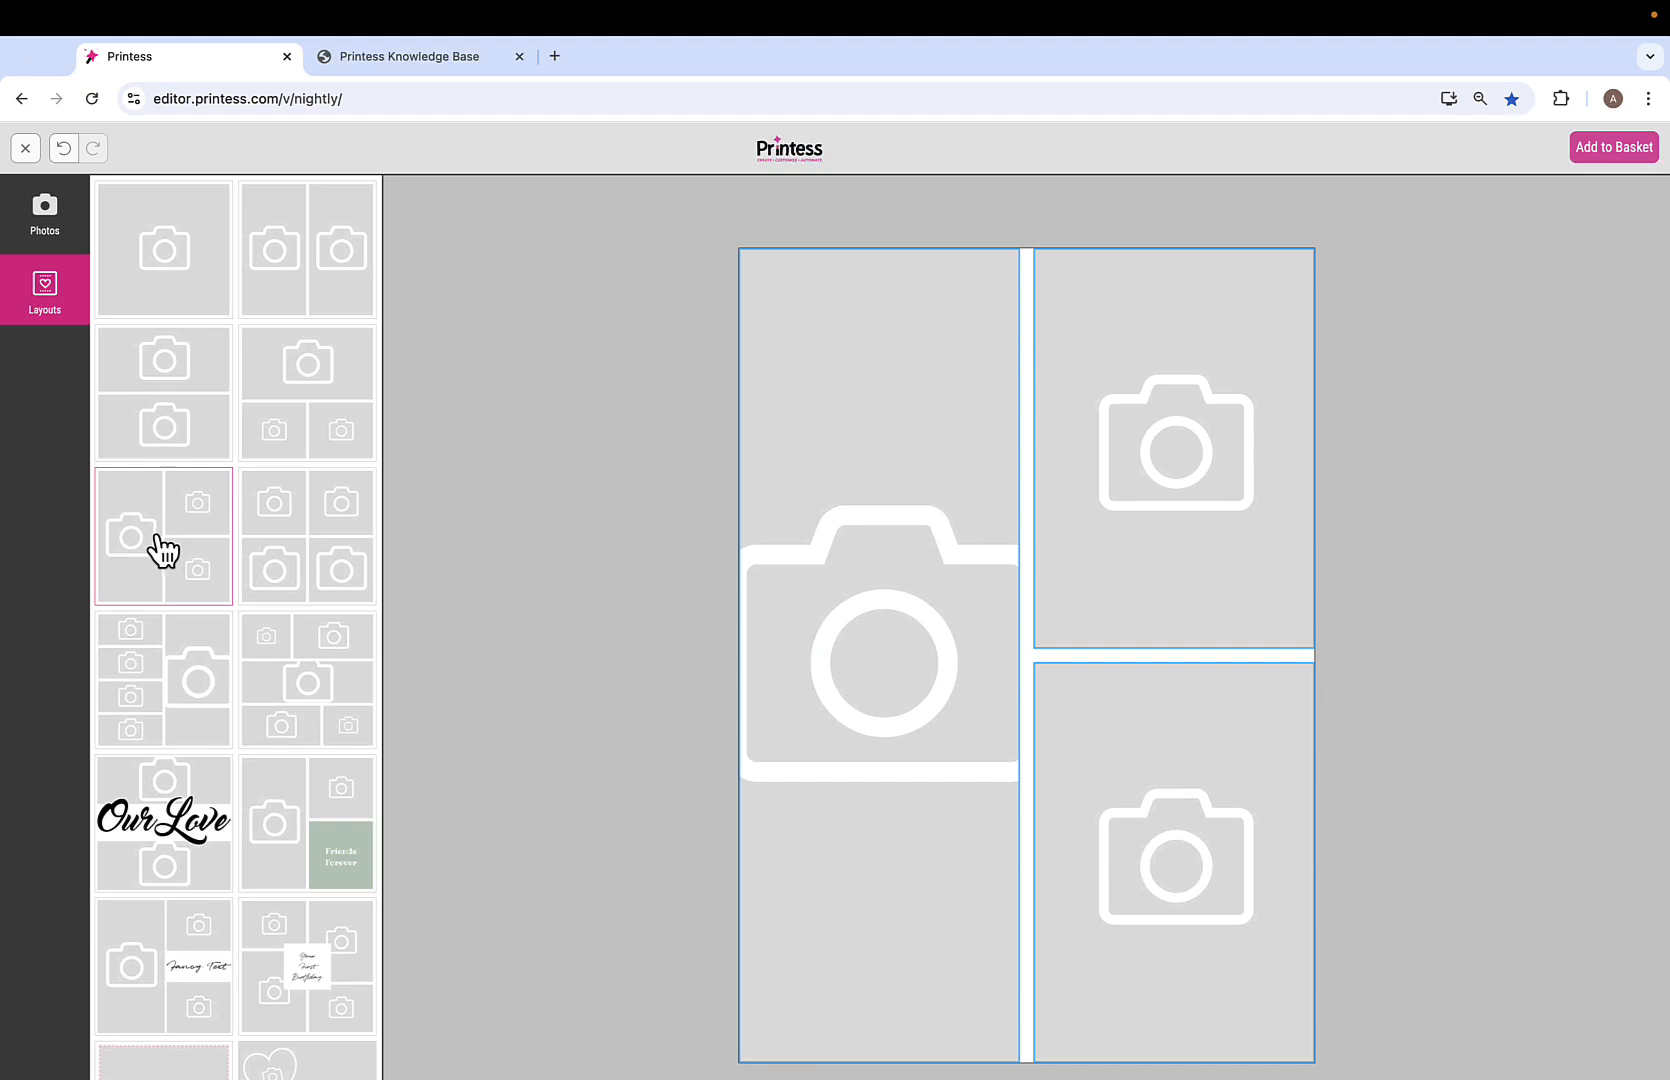
Upload four photos, from WomanSmiling3.jpg through 2women.jpg, into the frames.
left_click(45, 212)
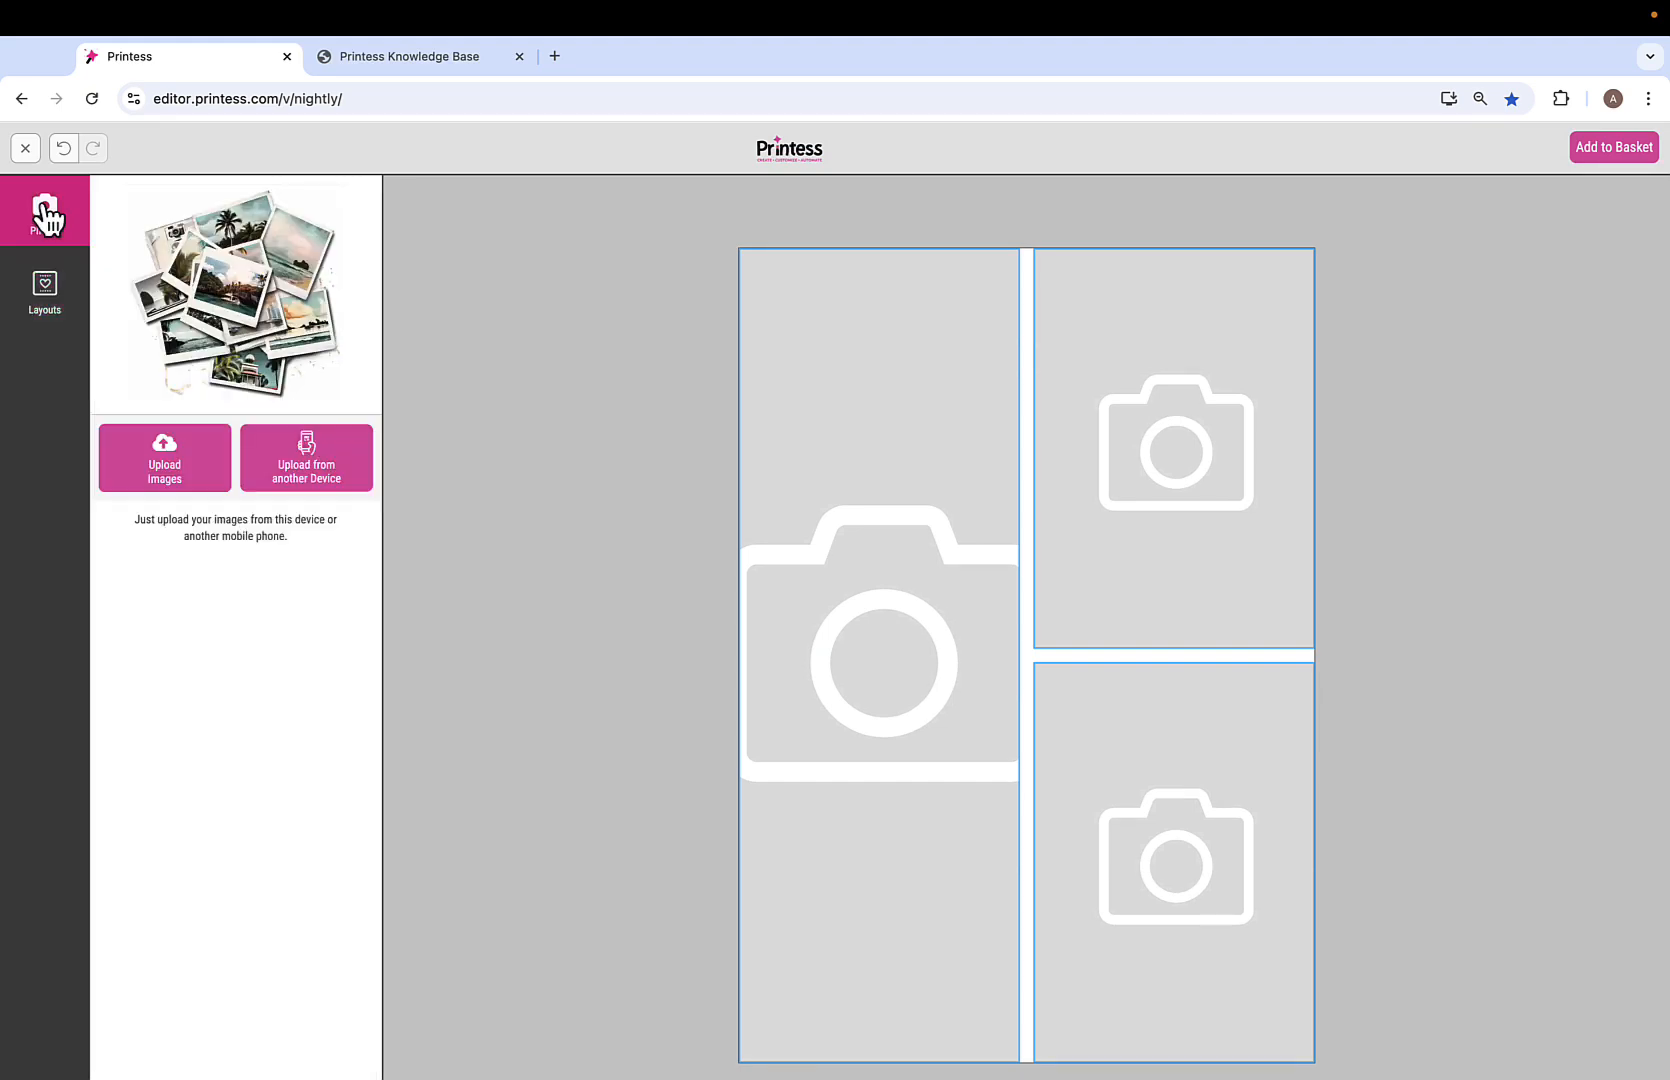
left_click(177, 465)
left_click(671, 643)
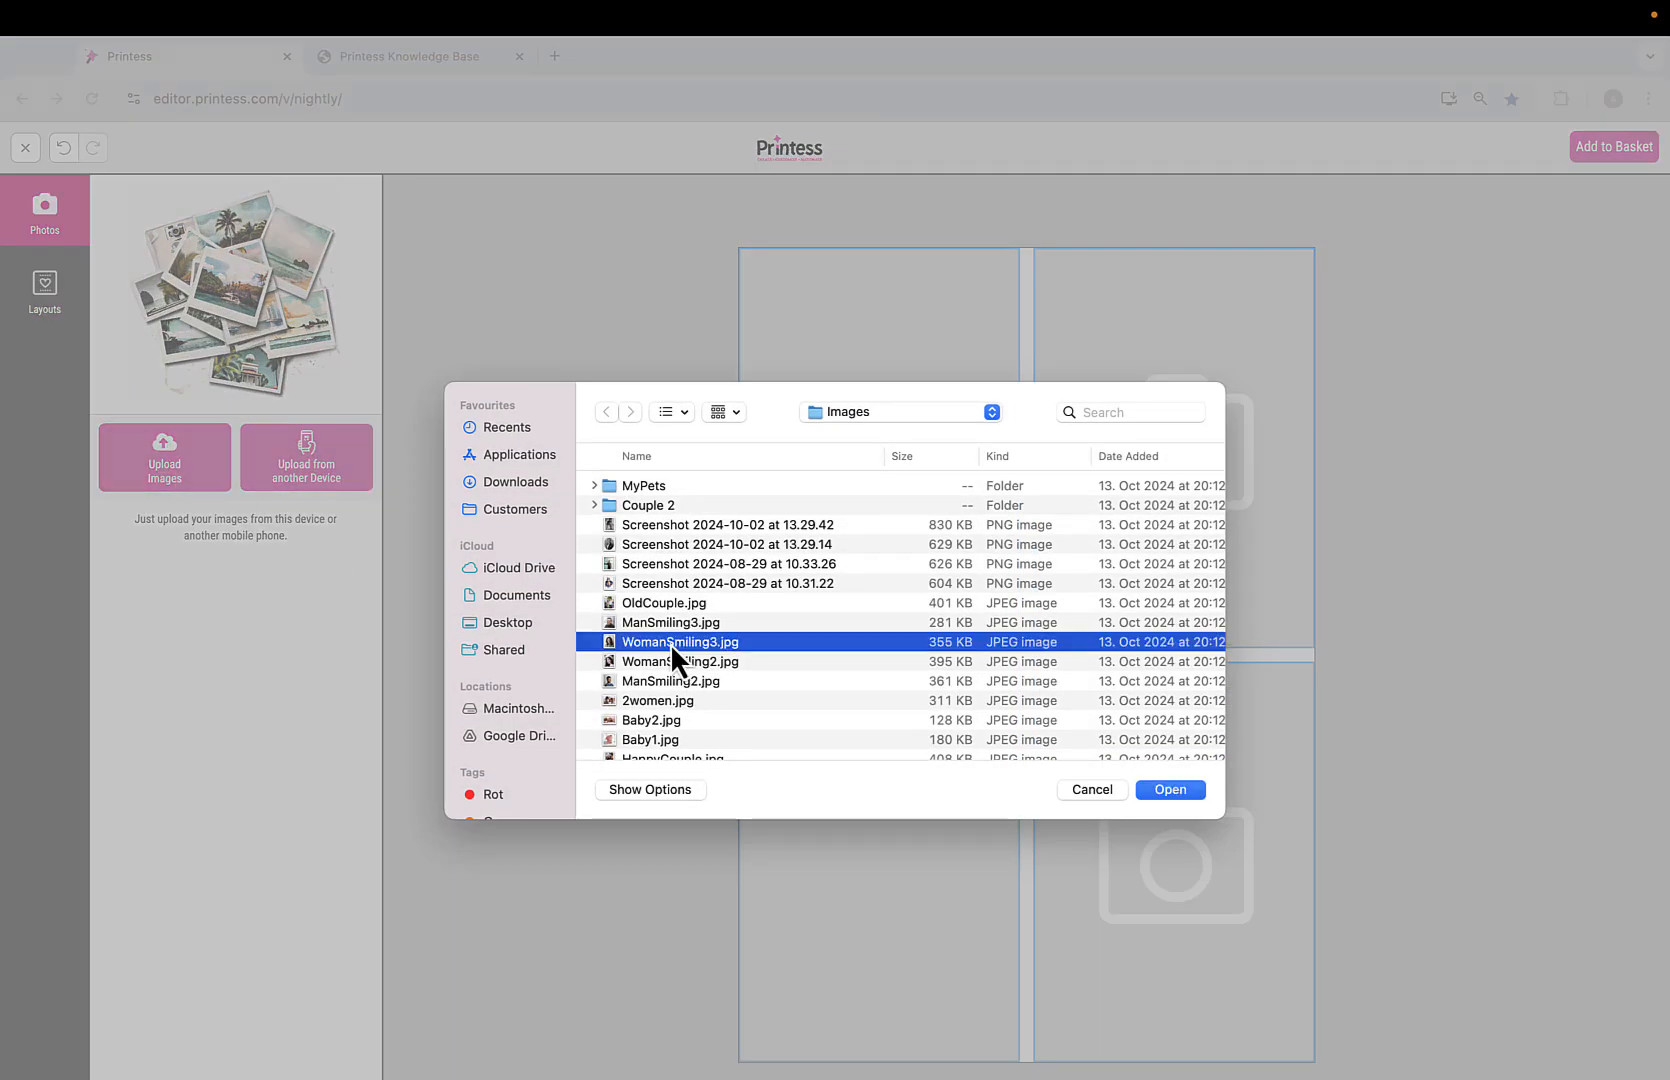
left_click(675, 706, "shift")
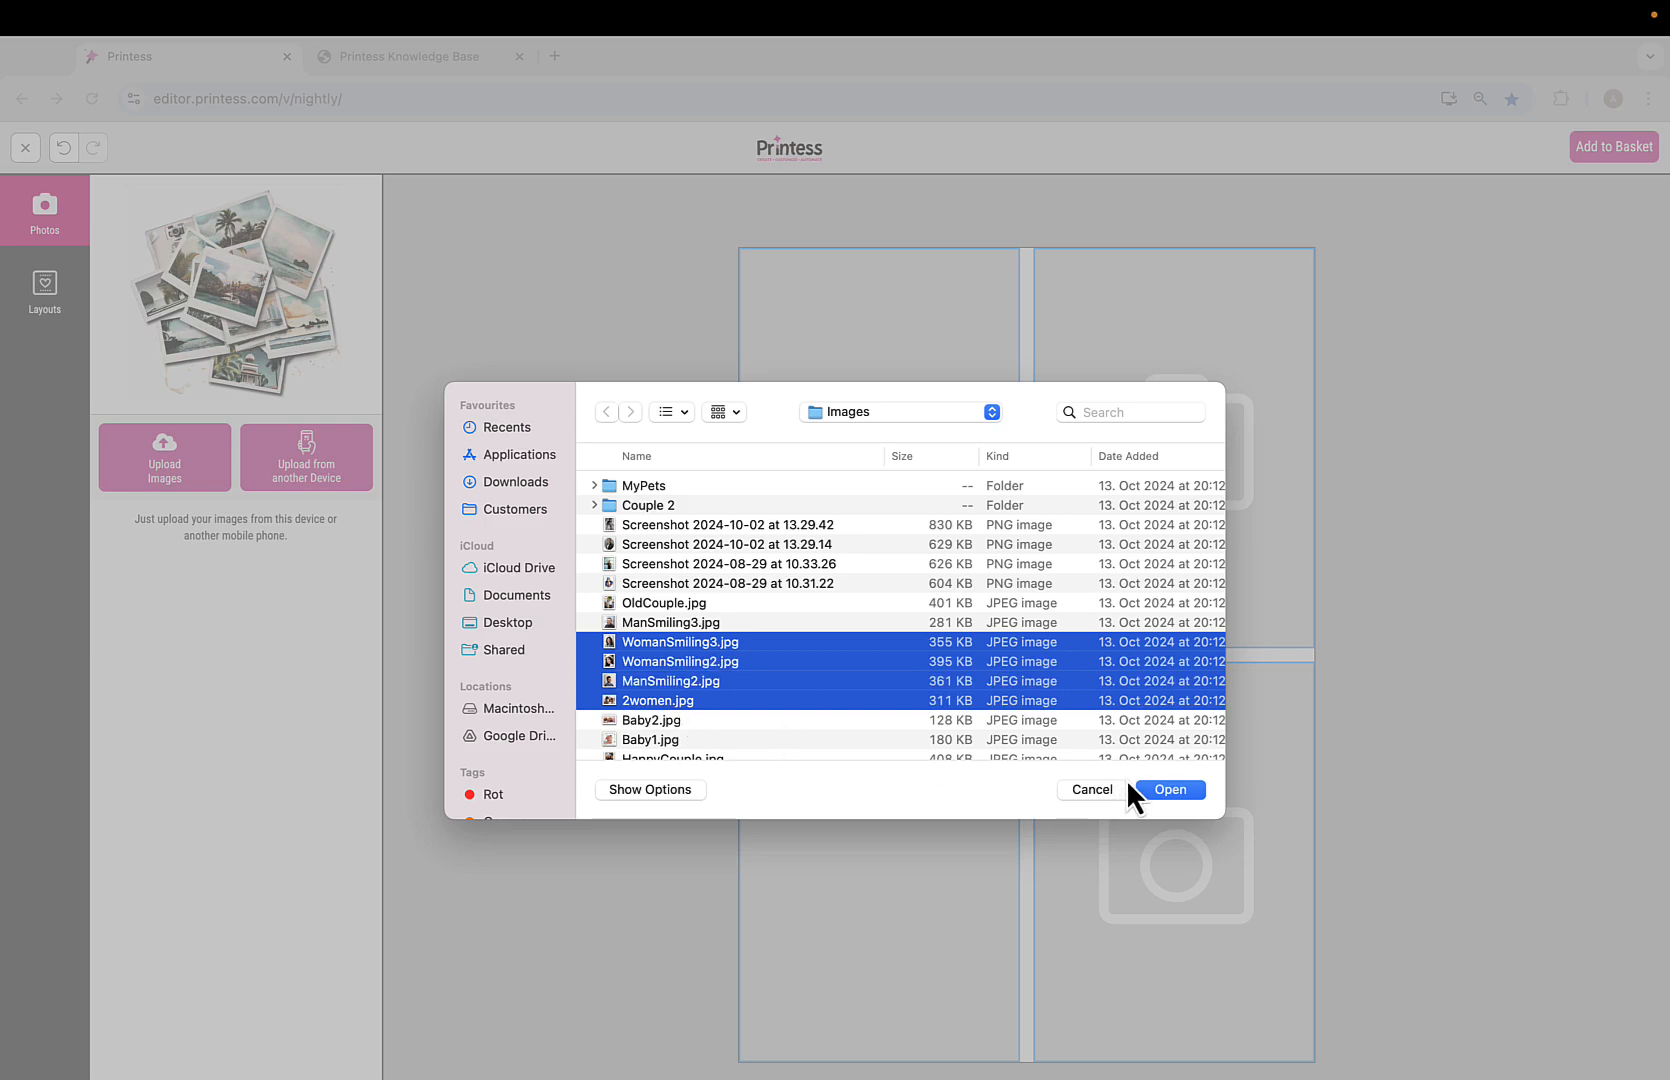
left_click(1163, 786)
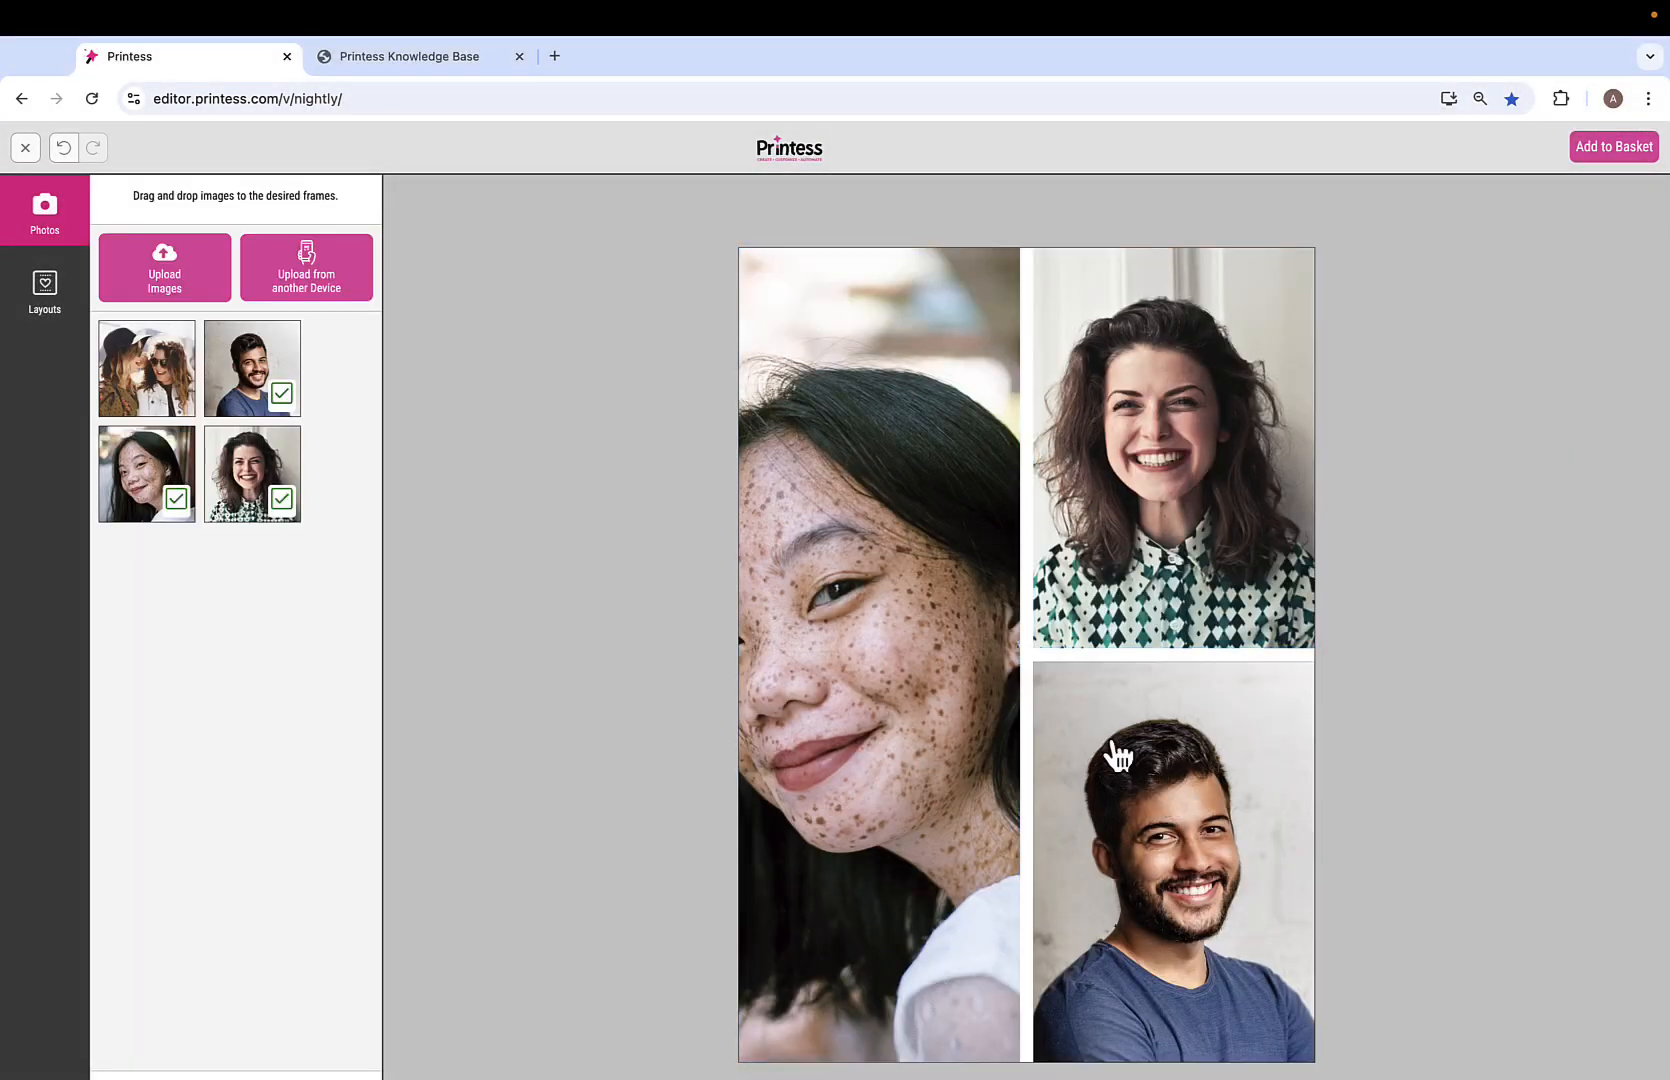
Resize the photo frames, split the bottom-right frame, and put 2women.jpg in the middle frame.
left_click(1048, 495)
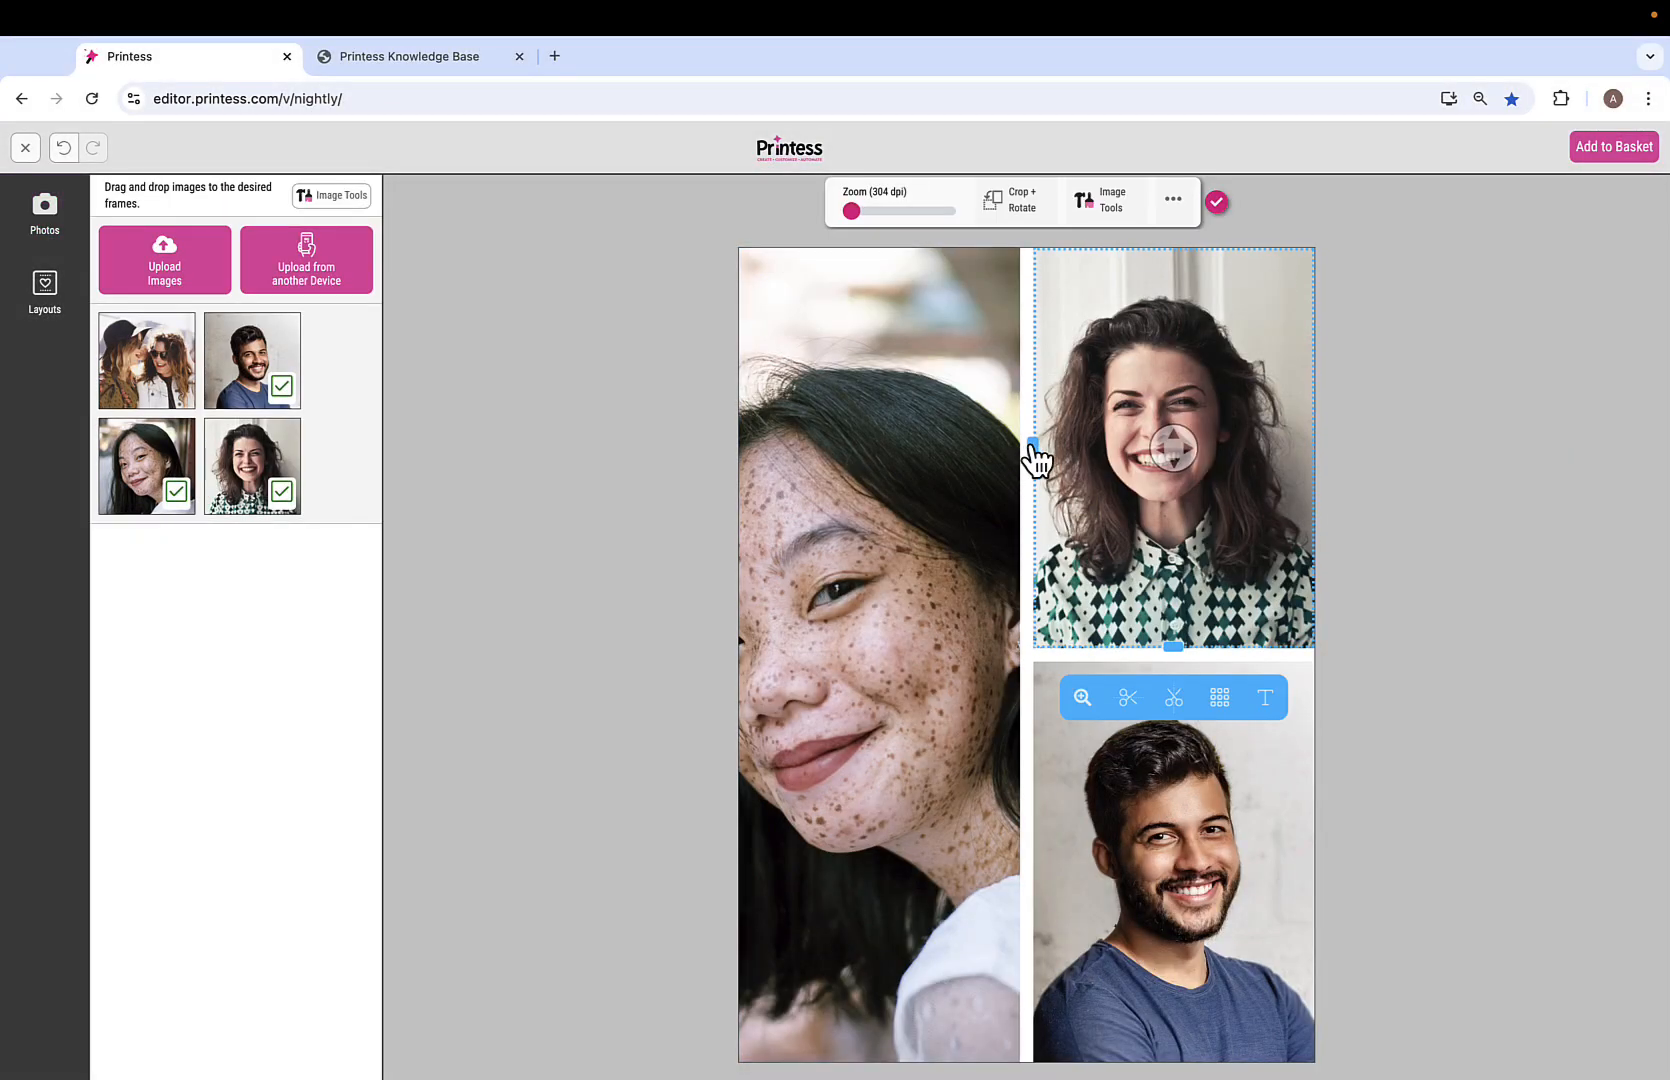
left_click_drag(1034, 452, 986, 452)
left_click_drag(1148, 648, 1161, 552)
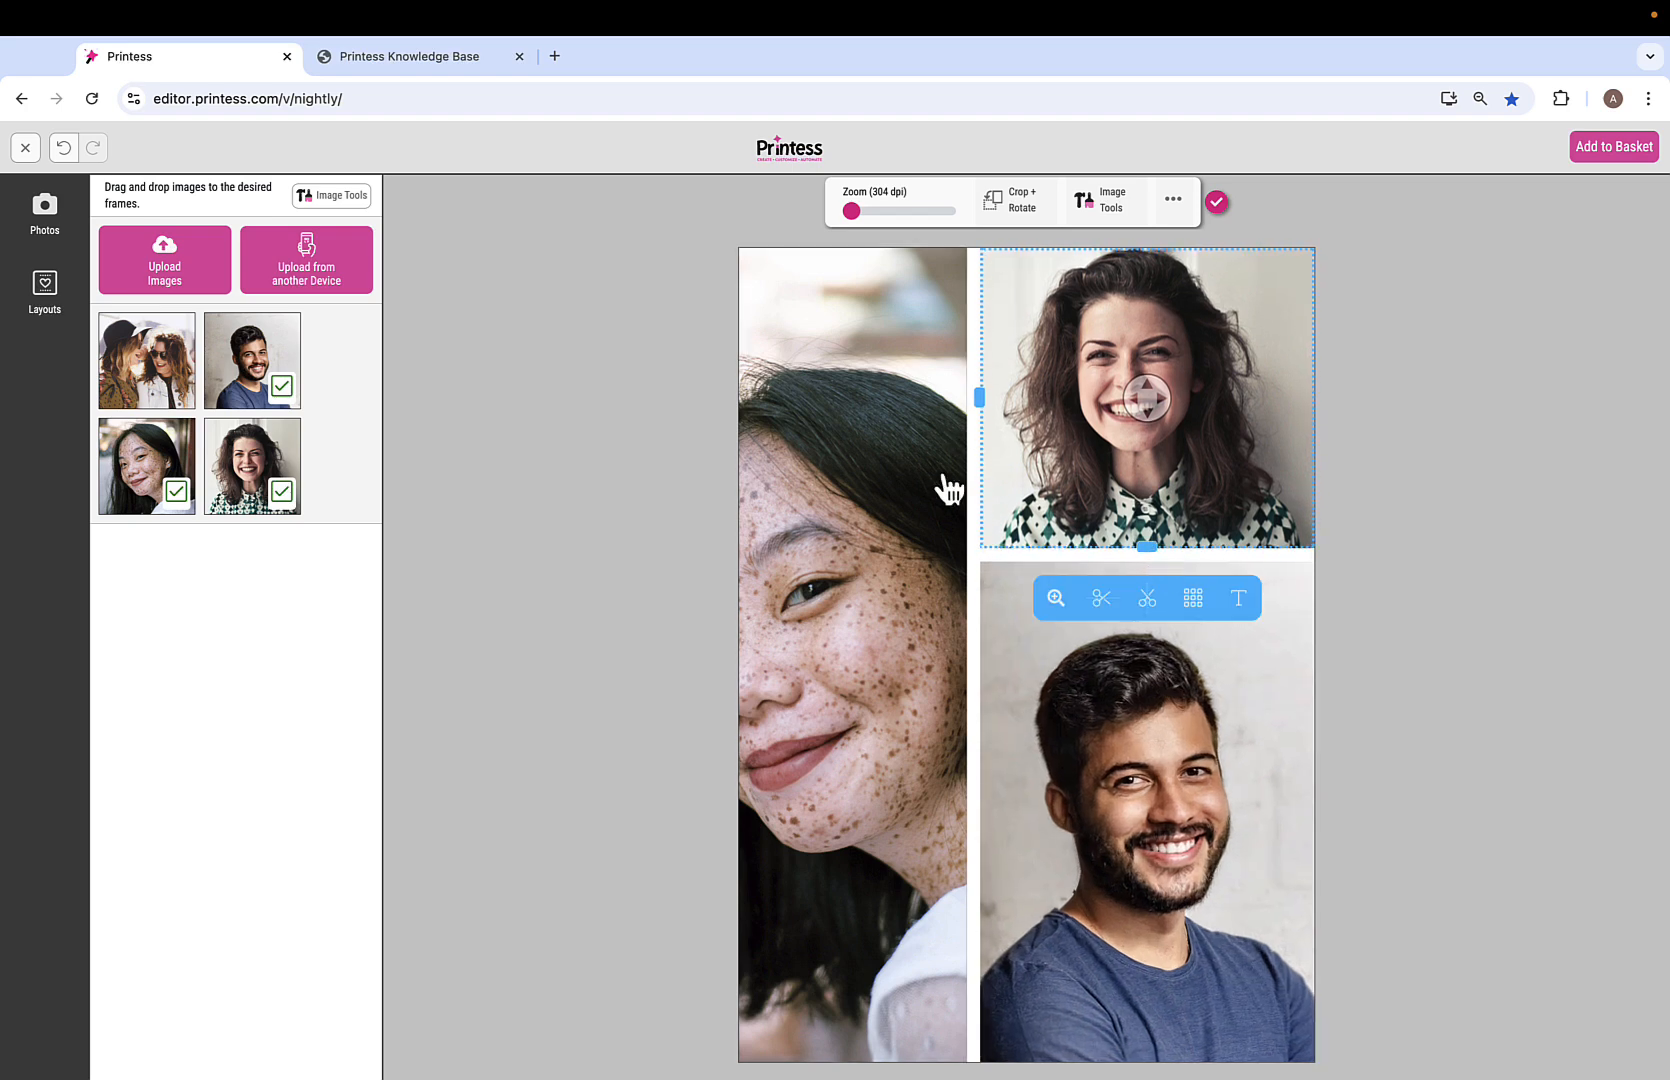
left_click_drag(1166, 550, 1160, 514)
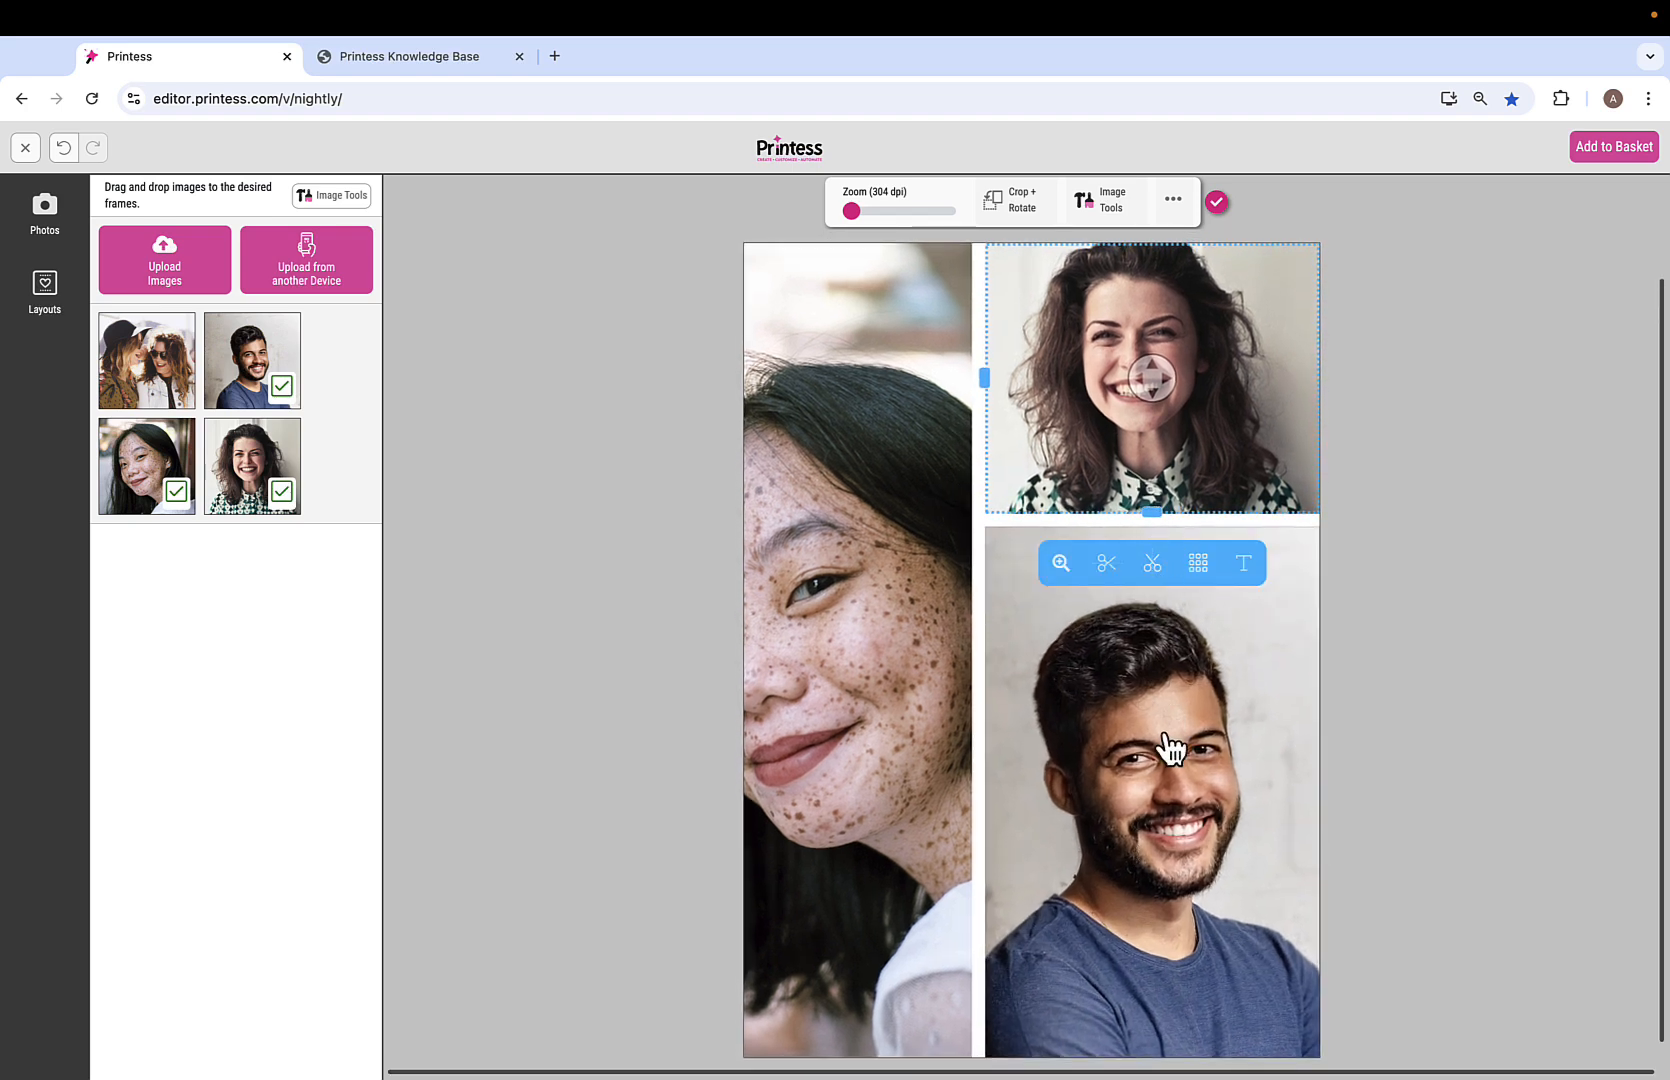
left_click(1170, 745)
left_click(1105, 1068)
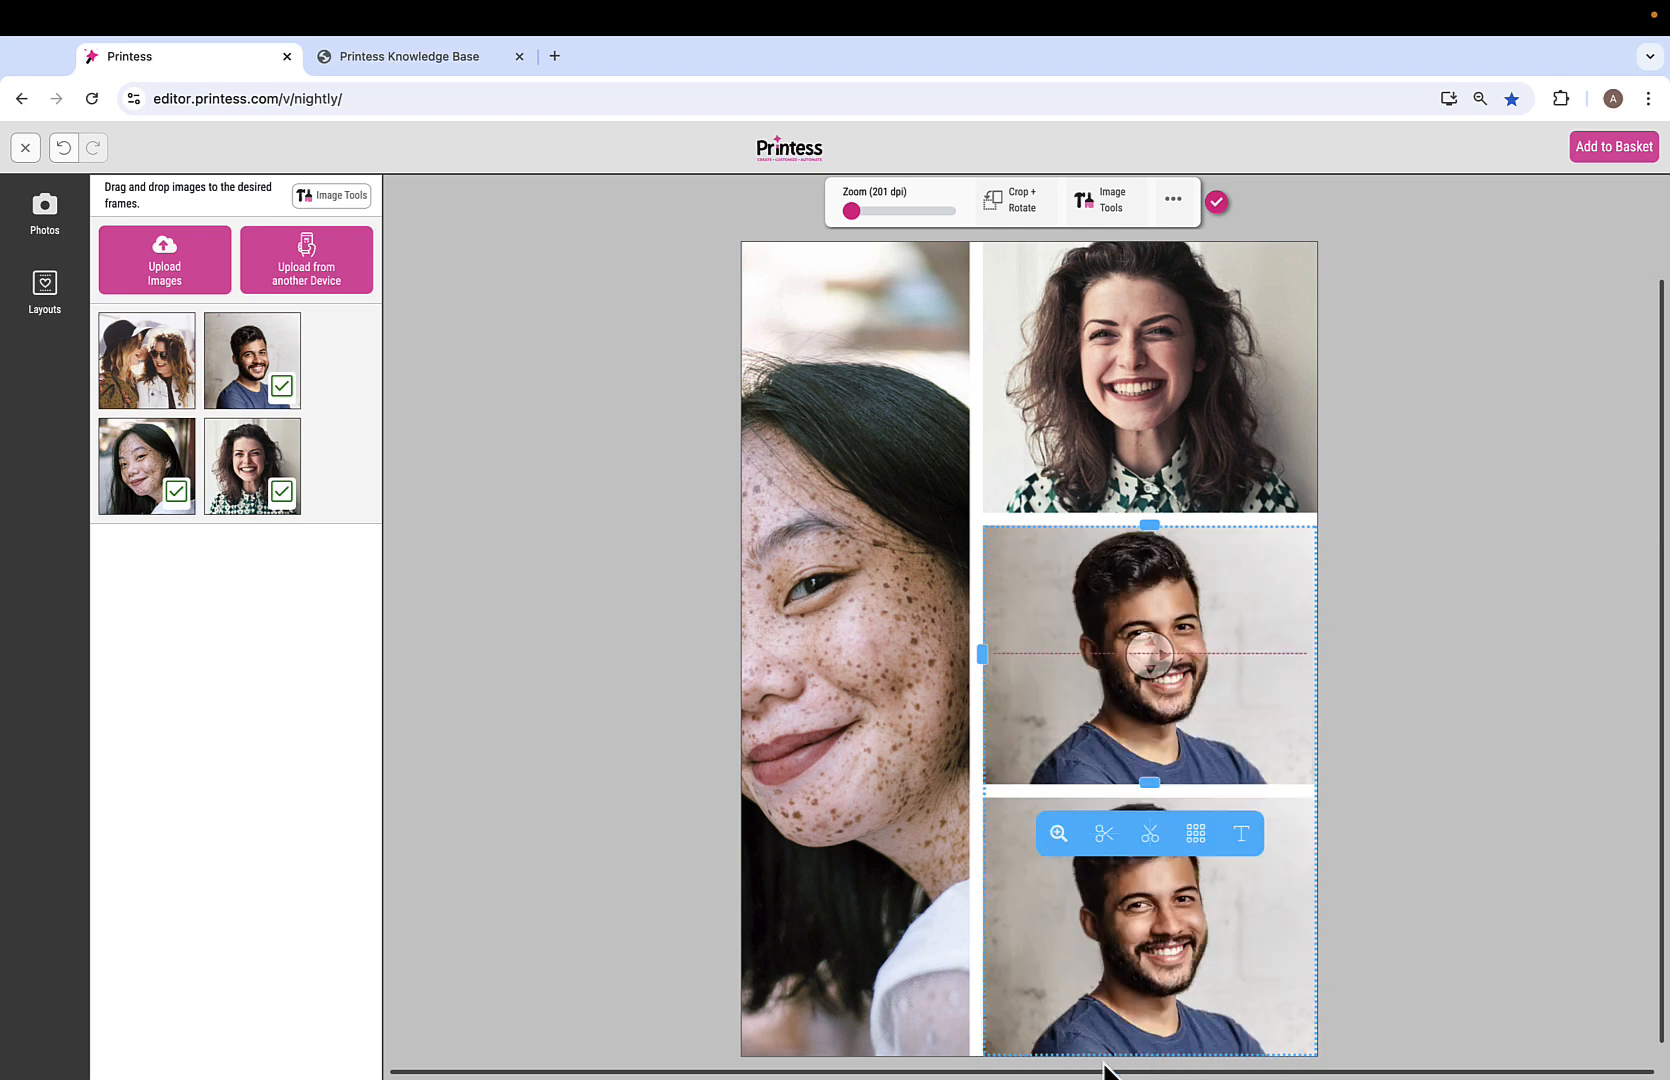
left_click(142, 372)
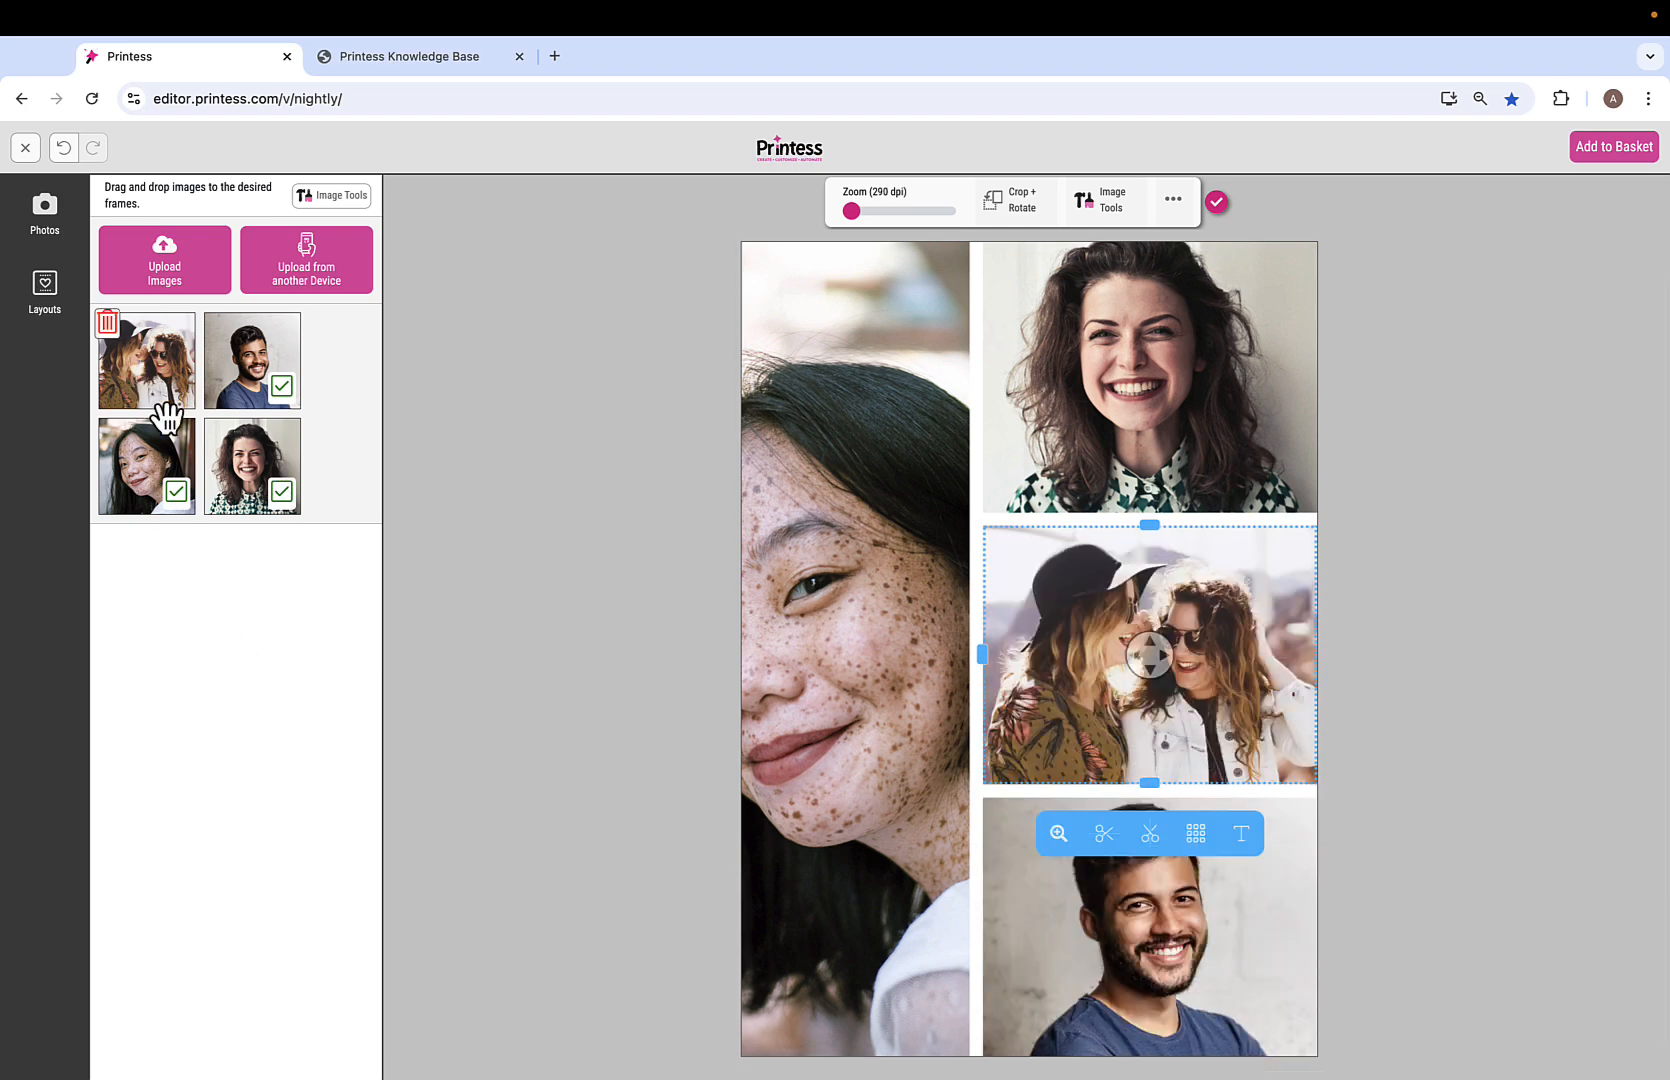
left_click_drag(985, 662, 1048, 671)
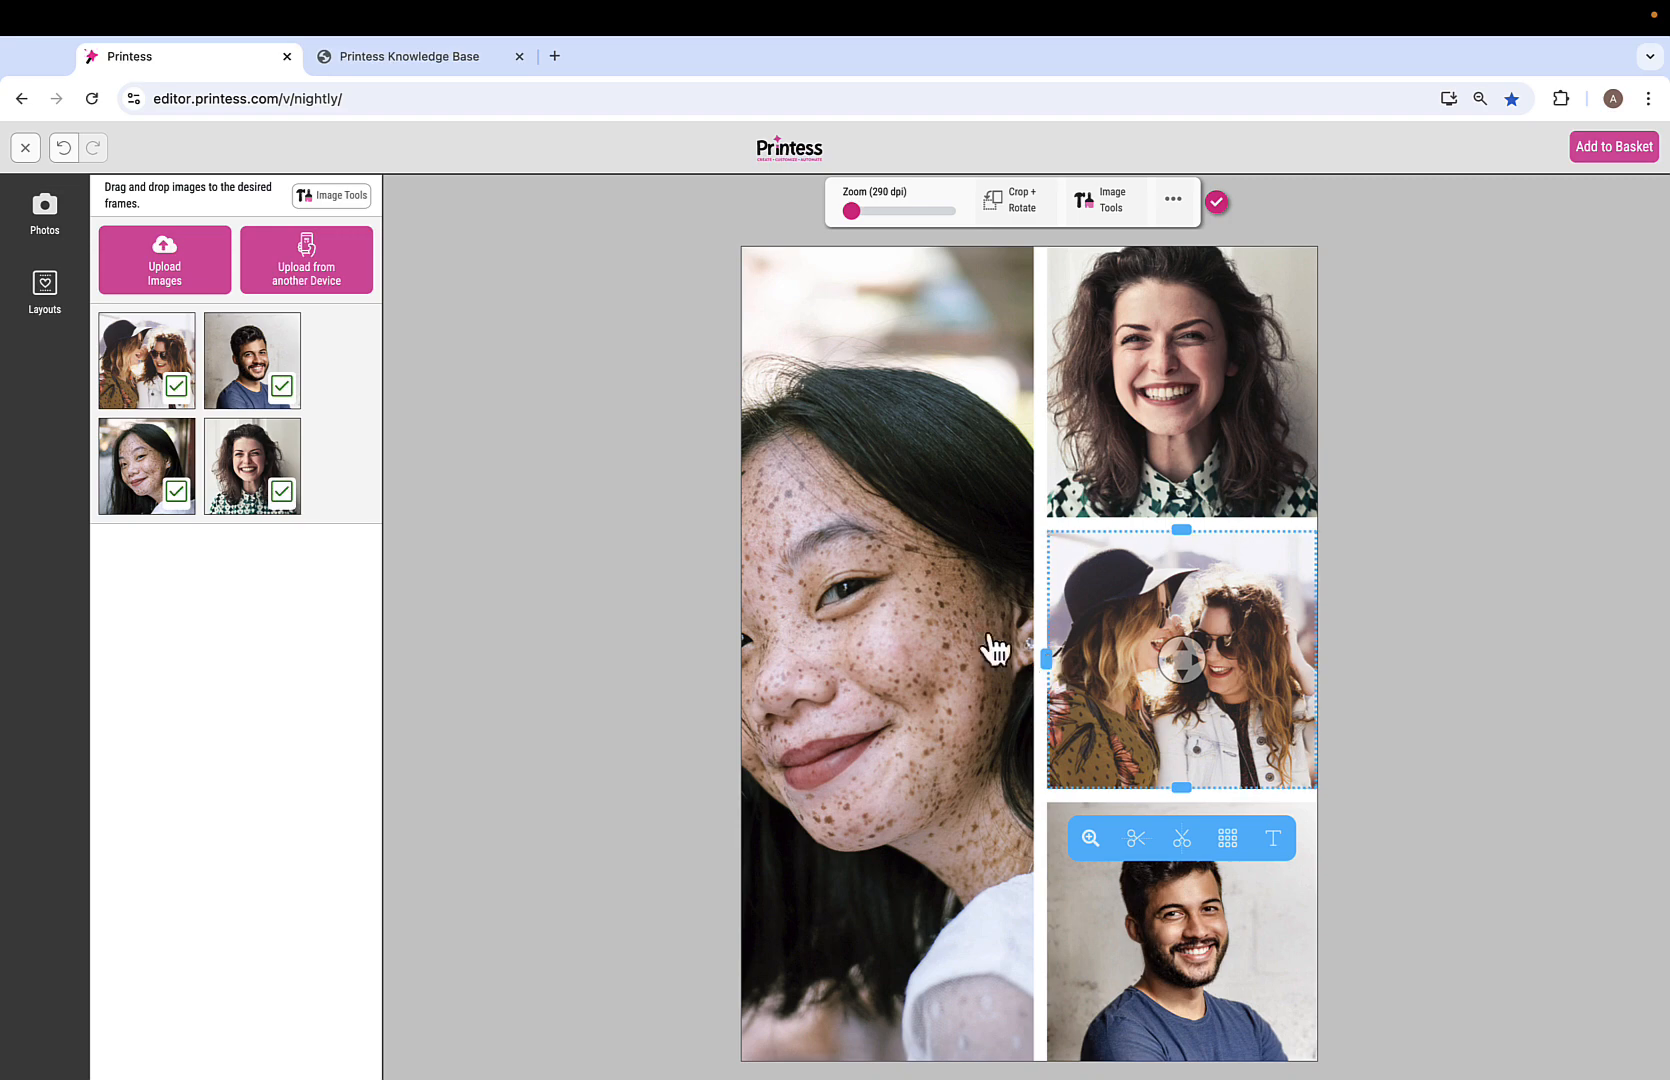
Switch to the one-large-photo-above-two layout, then close the buyer preview.
left_click(40, 296)
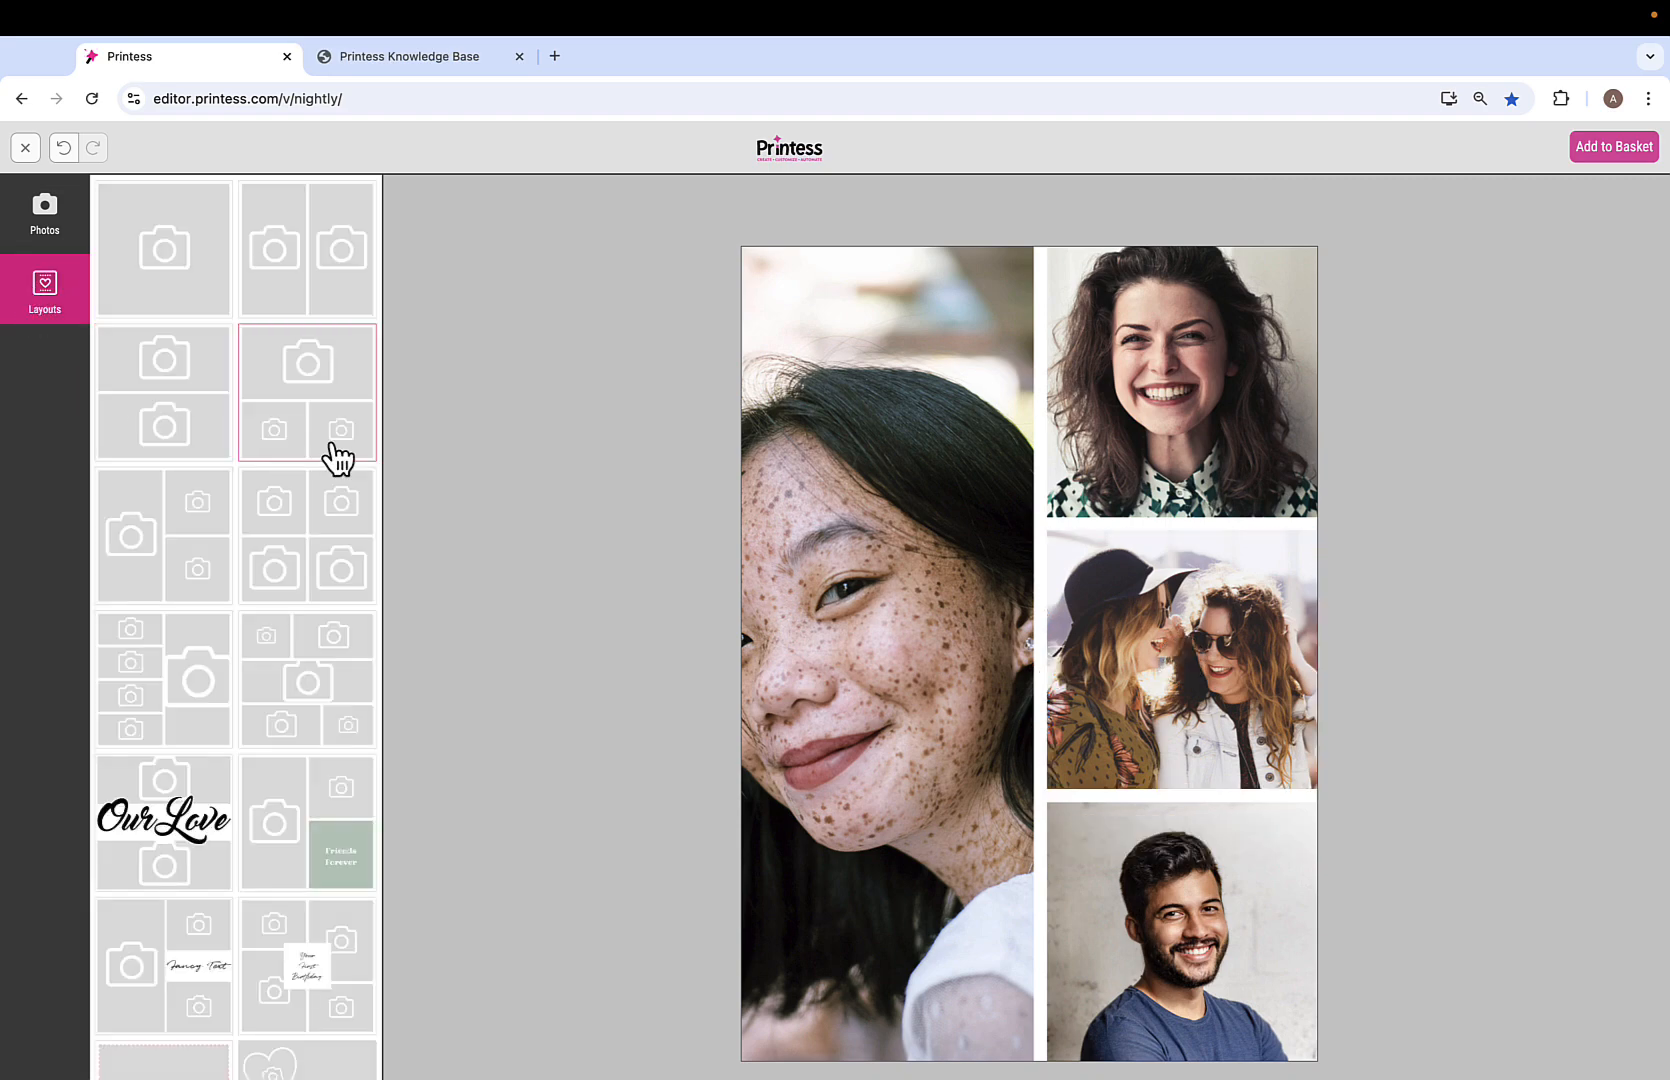
left_click(307, 421)
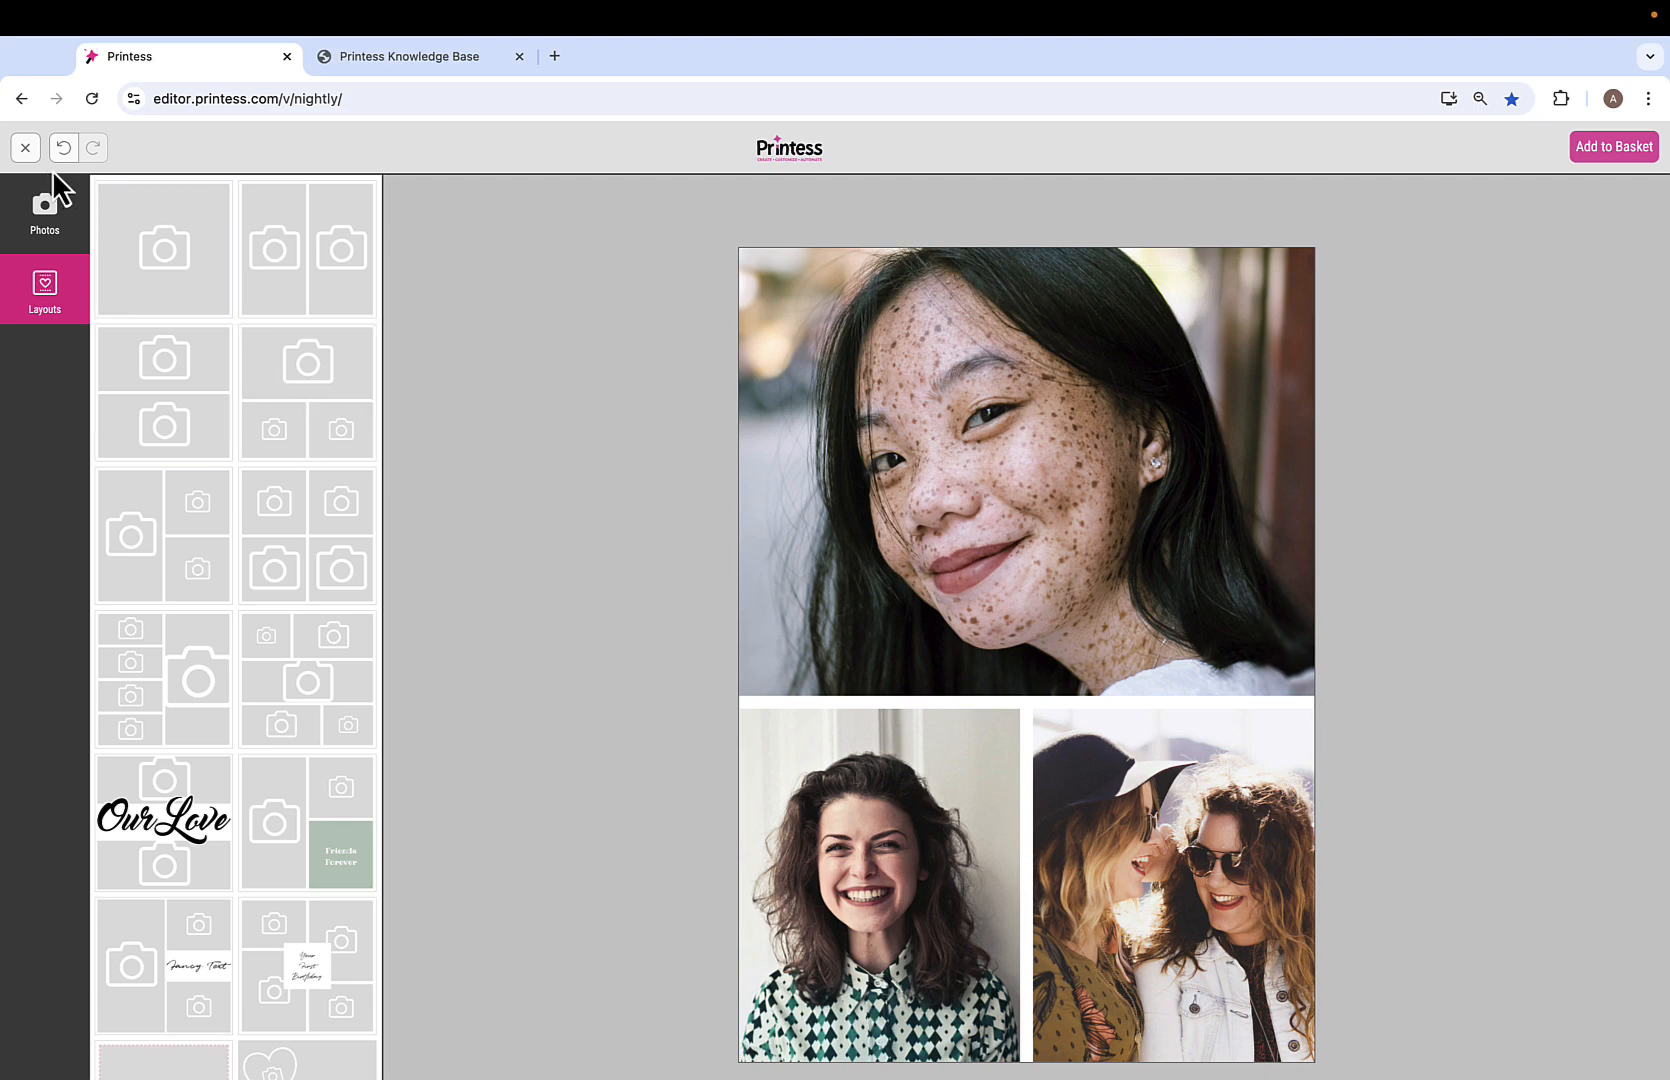
left_click(26, 148)
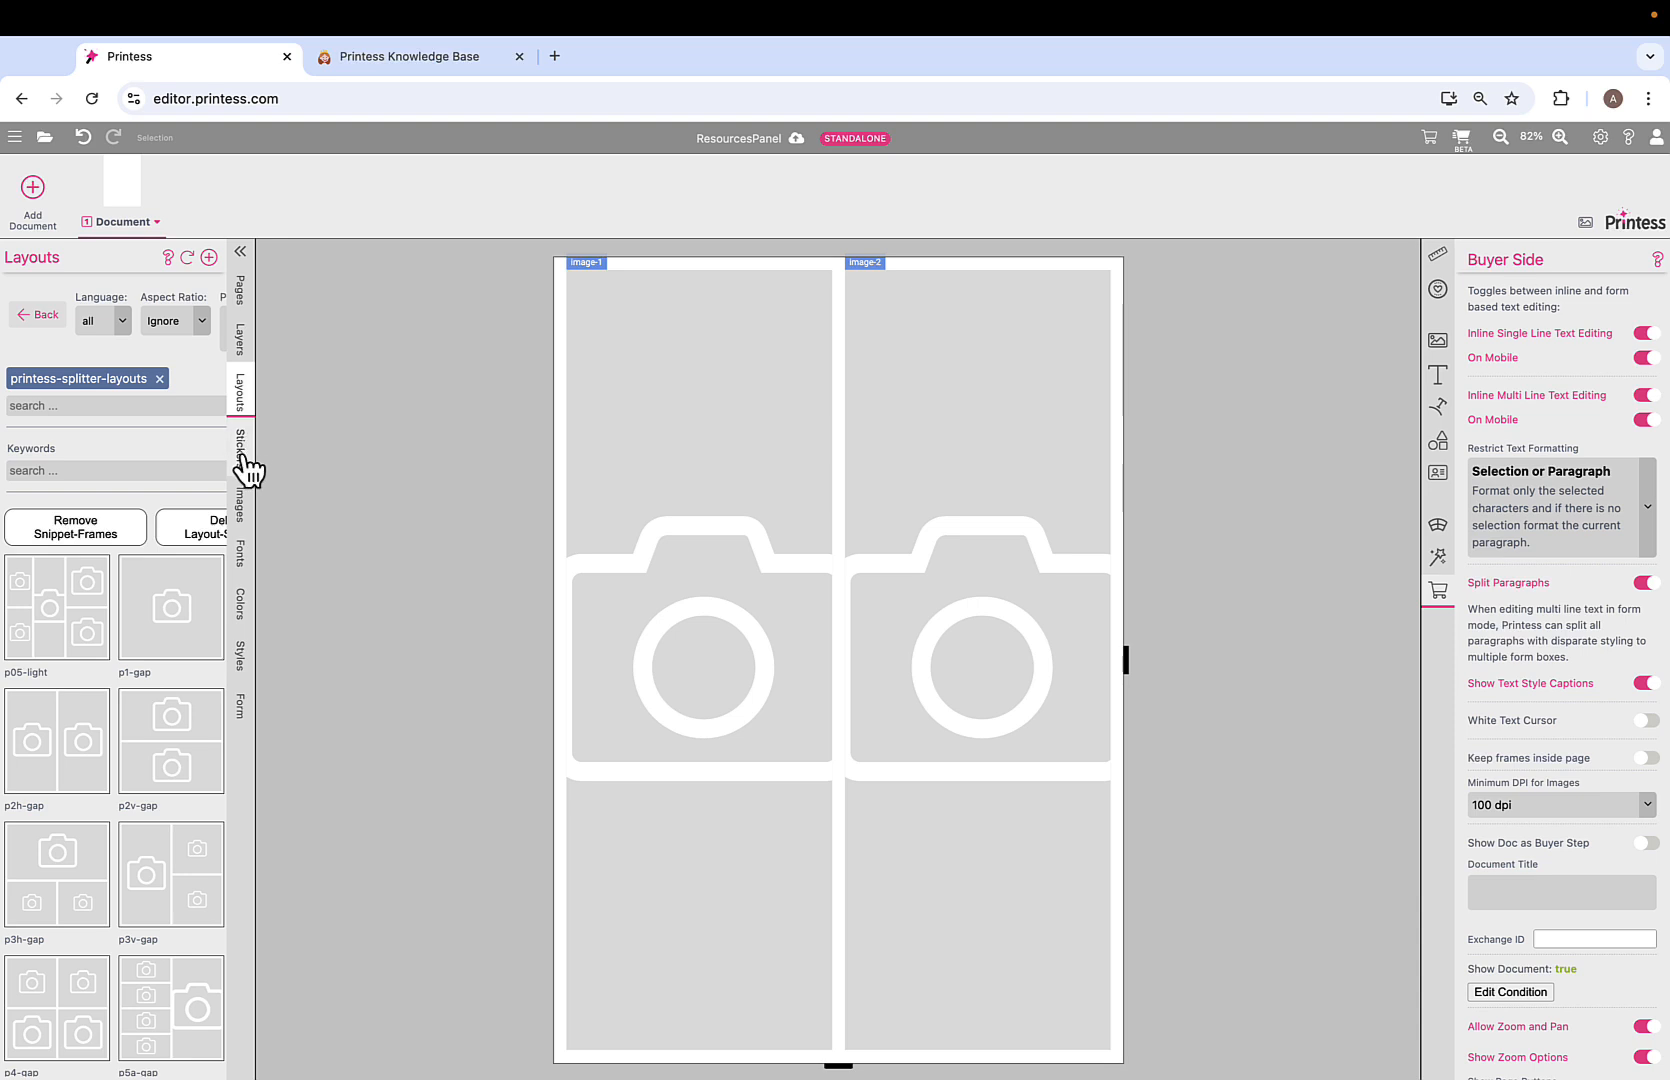
Add Text and Photo frame sticker groups in the Stickers menu view.
left_click(246, 464)
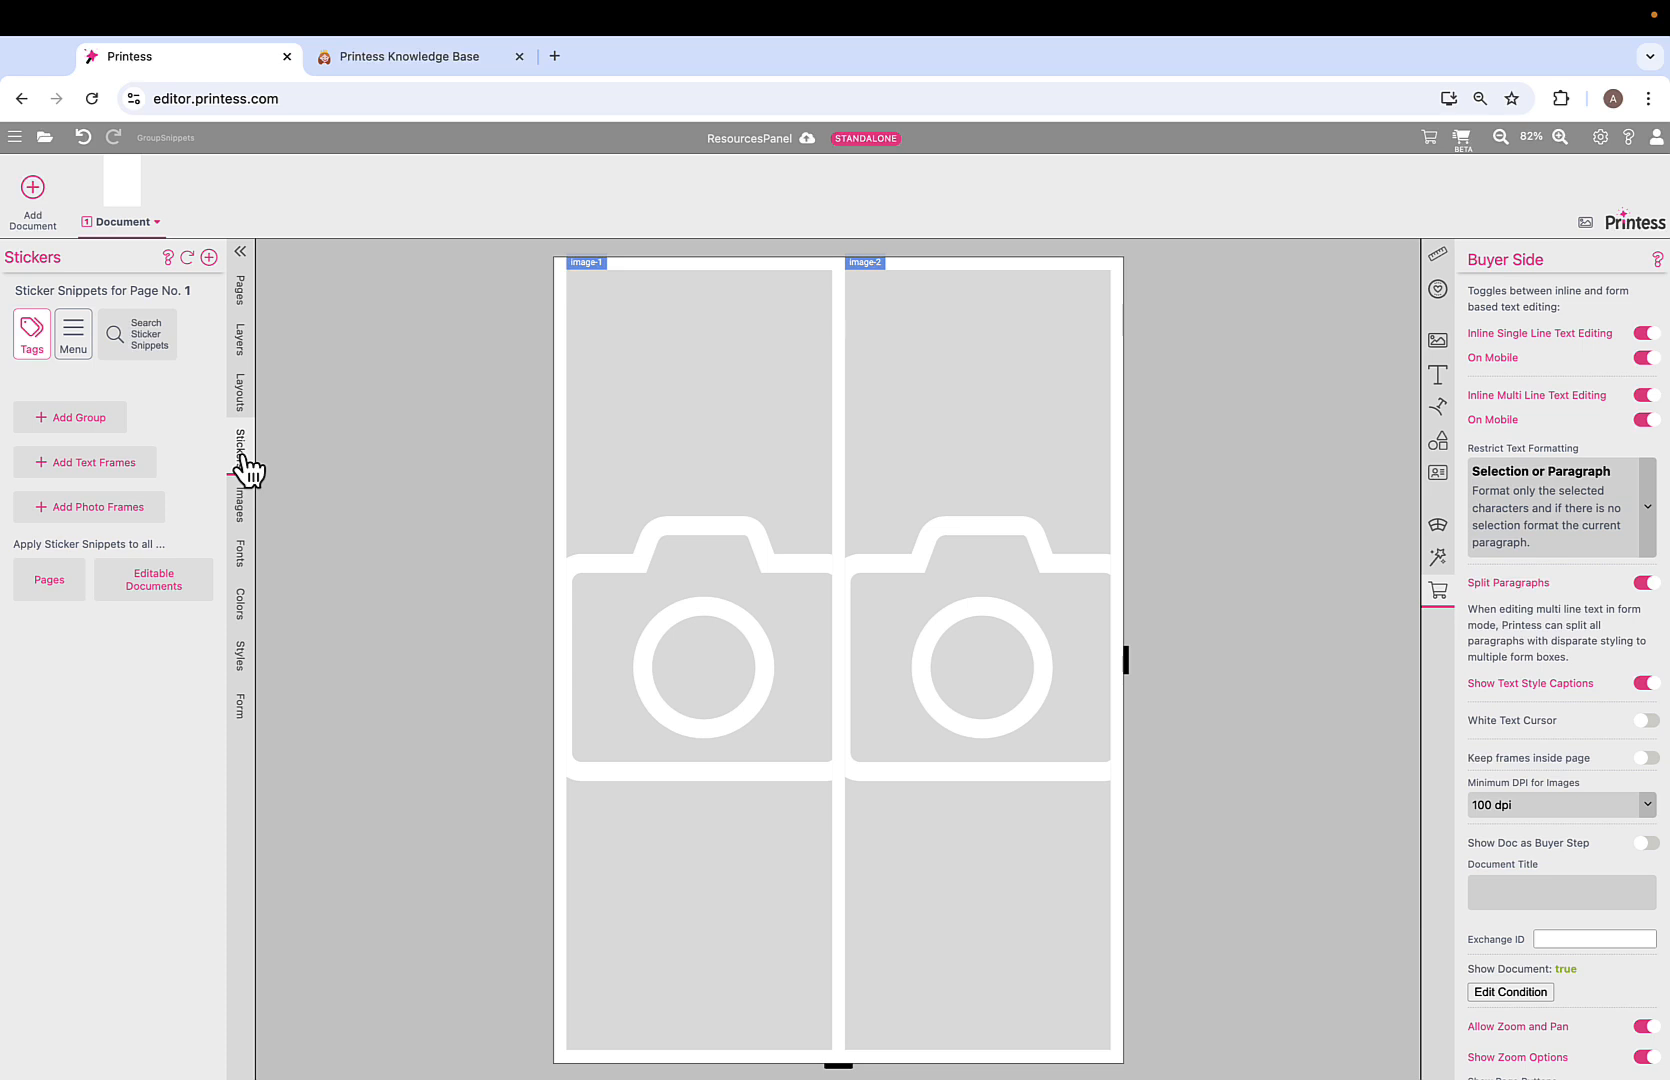
left_click(242, 458)
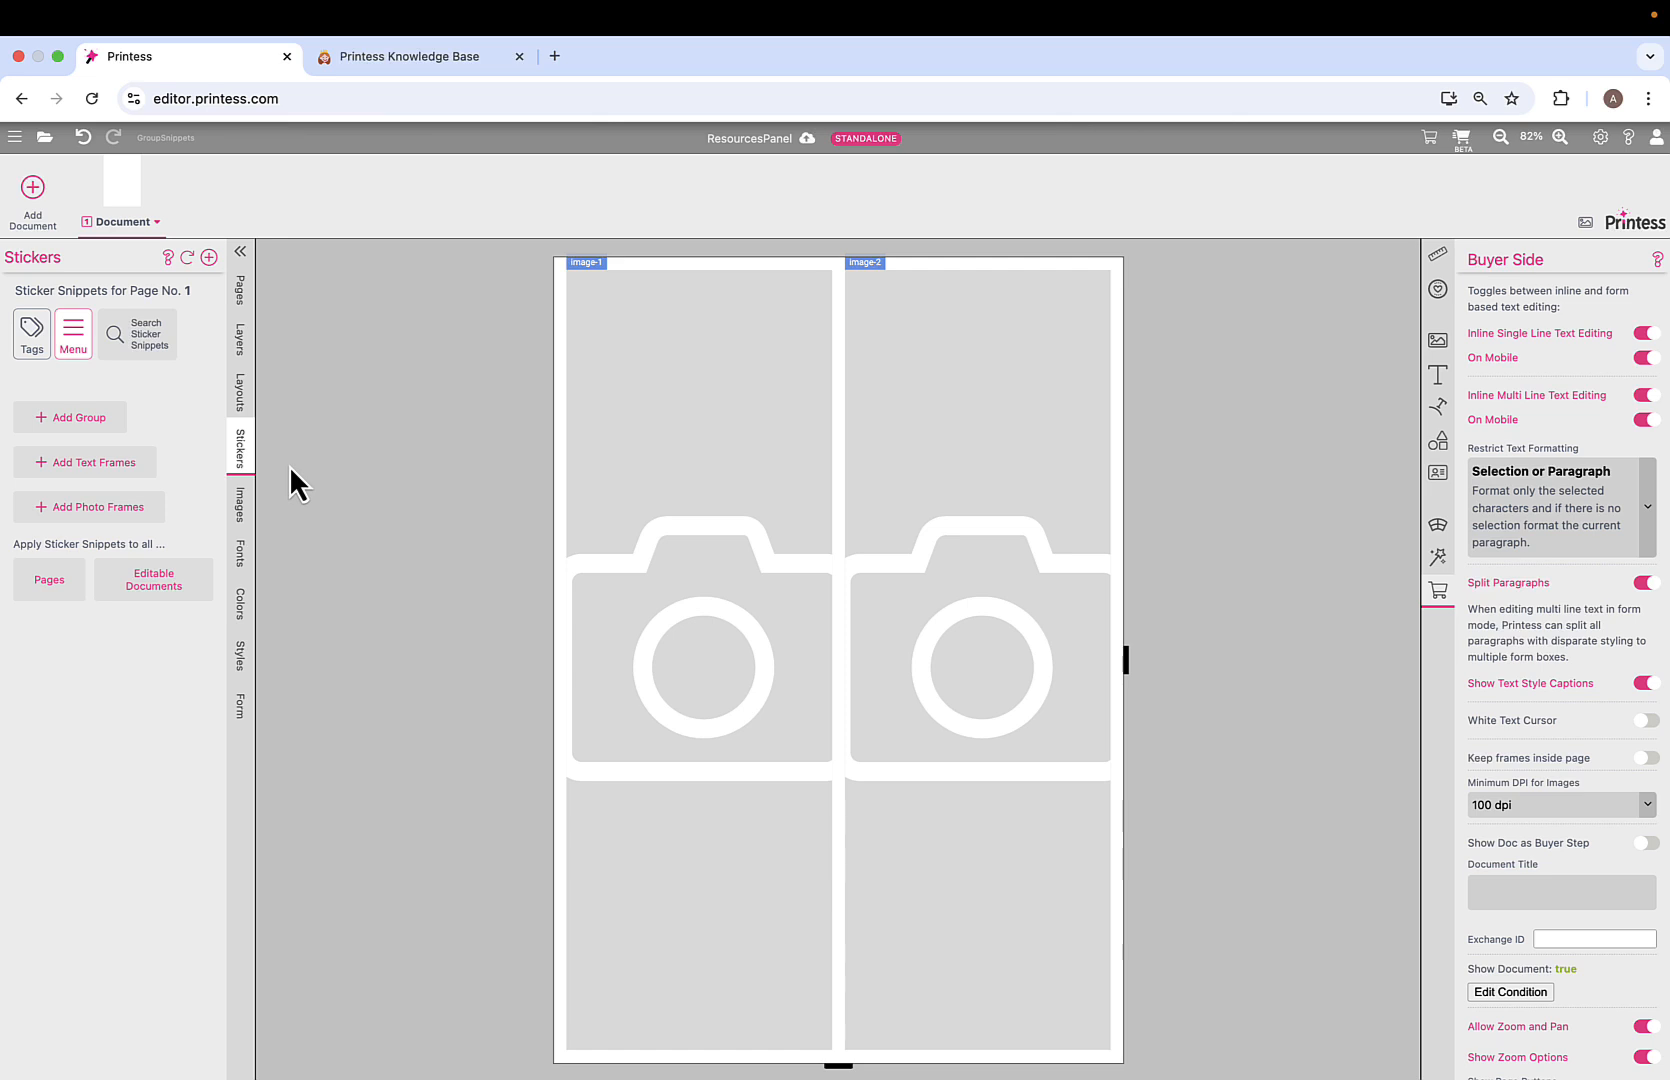
left_click(105, 466)
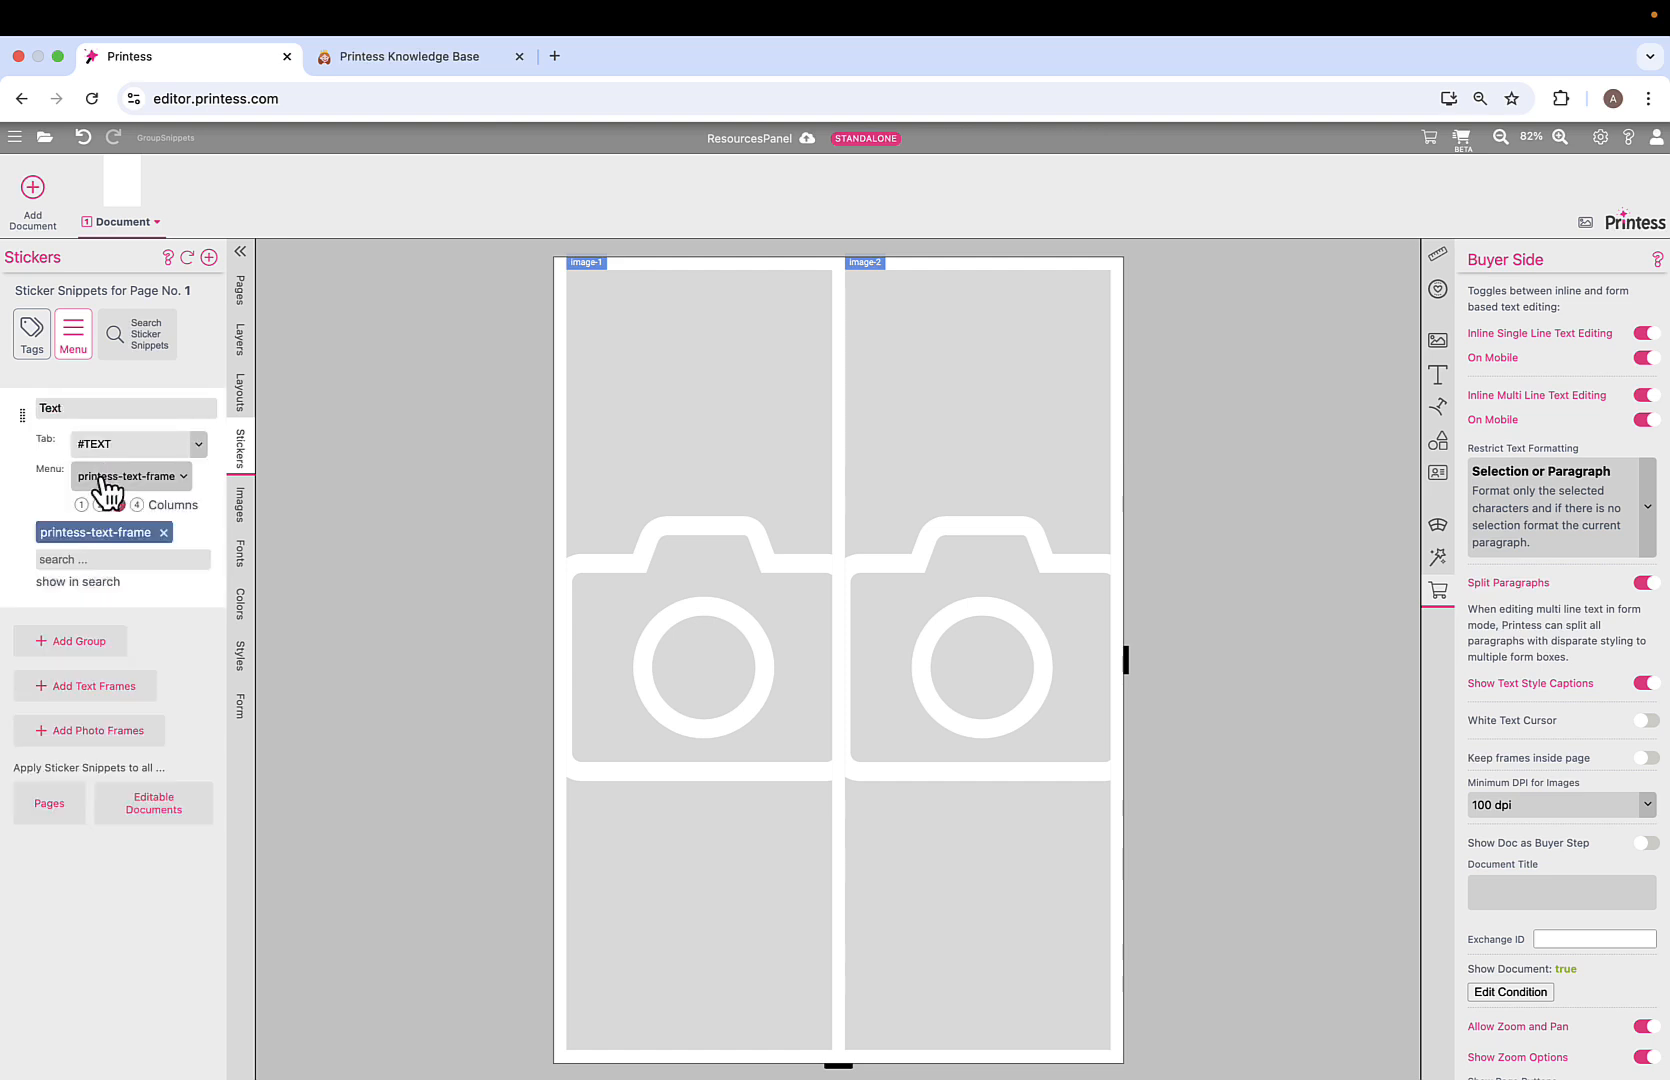
left_click(122, 735)
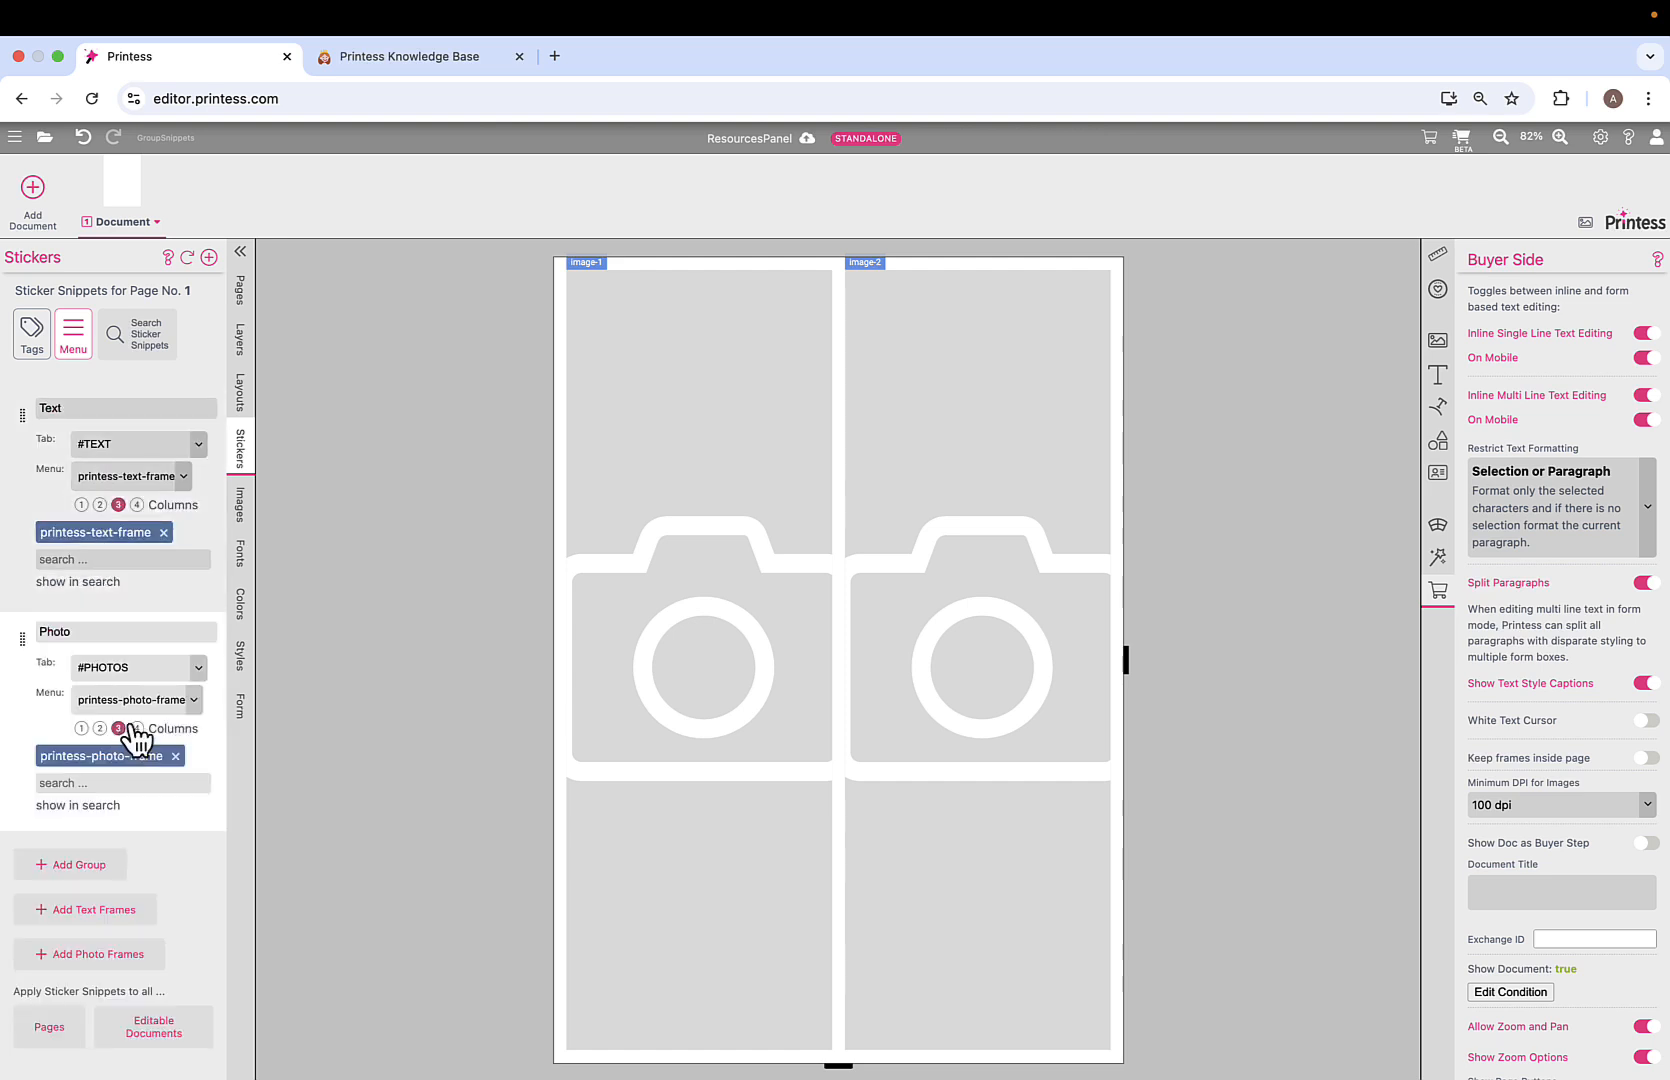
Delete the image-1 and image-2 frames from page 1.
left_click(651, 499)
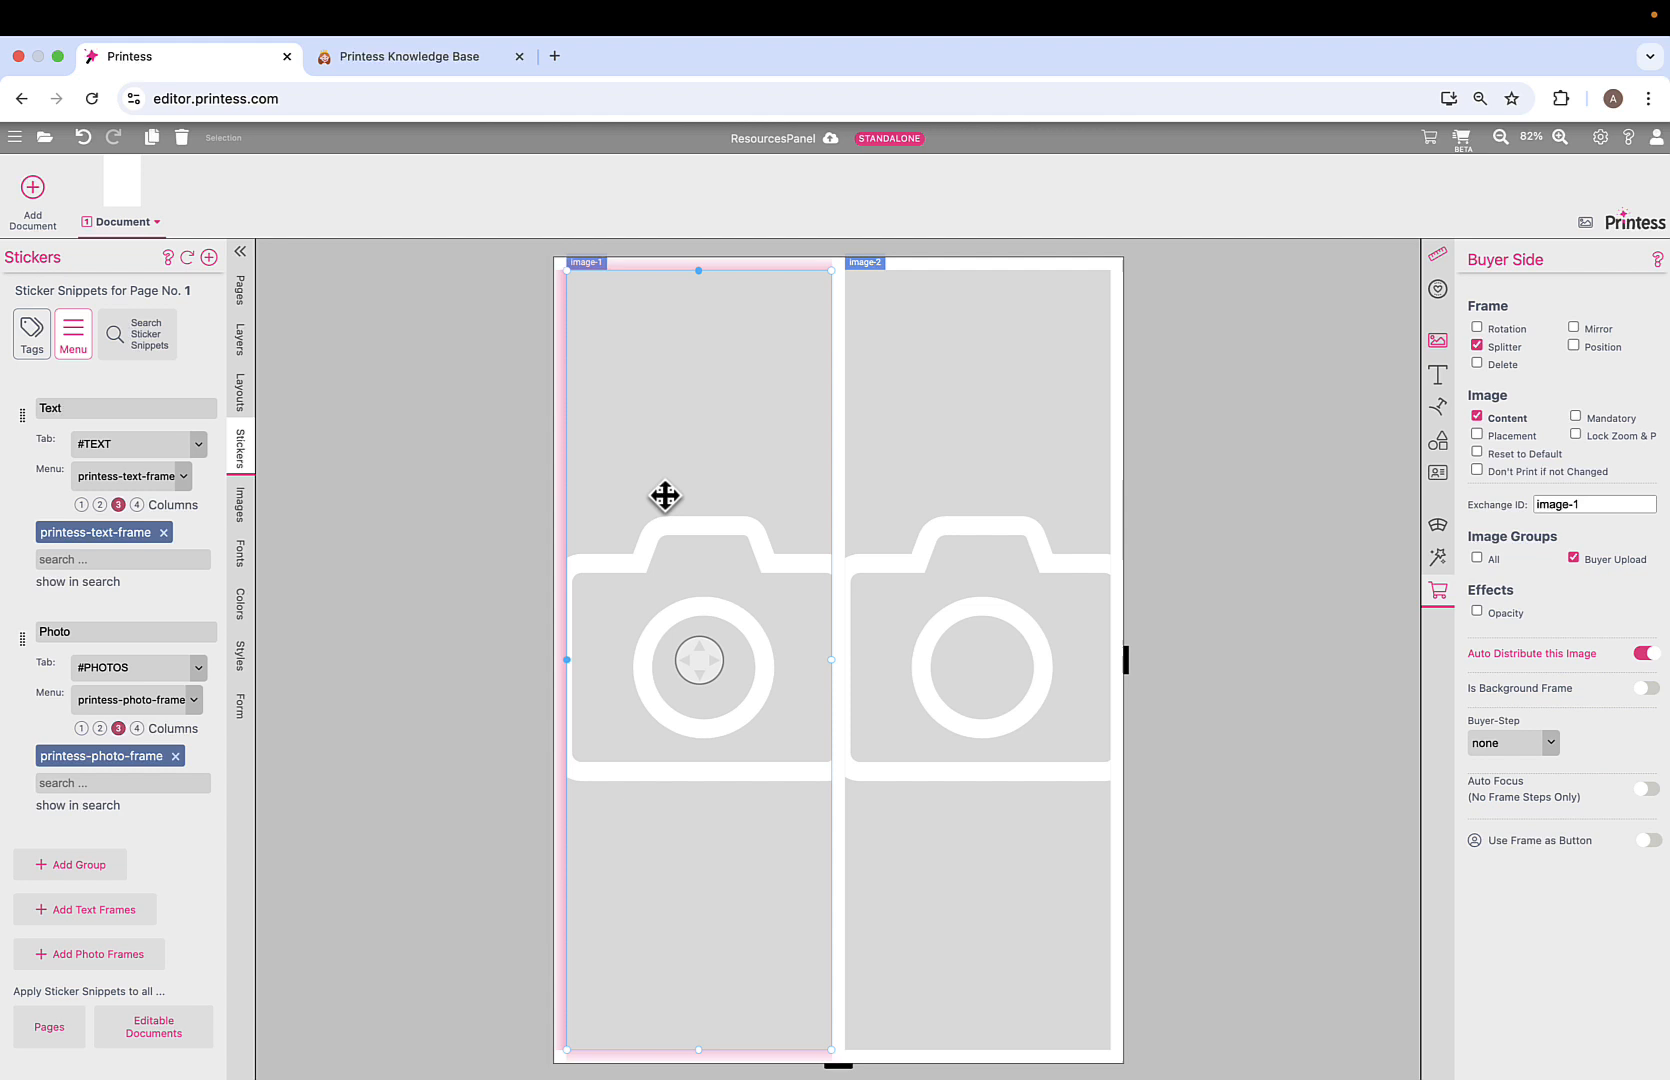
left_click(918, 491, "shift")
key("Delete")
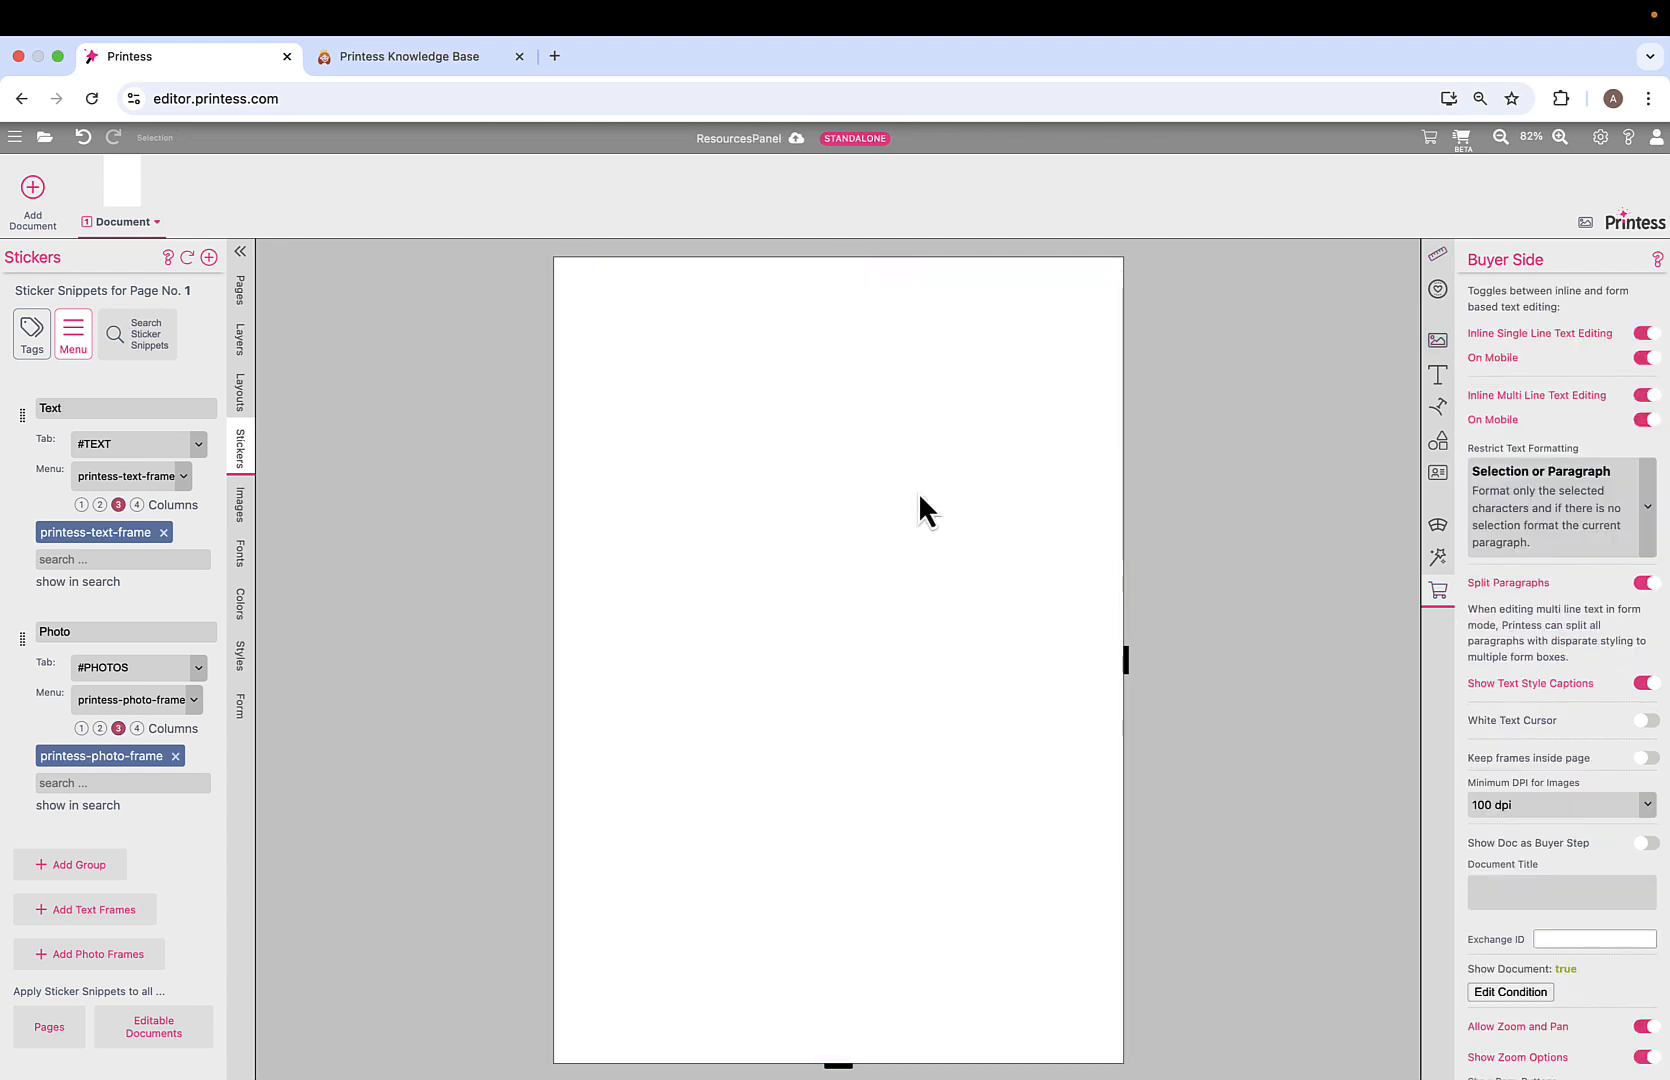
In the buyer preview, add the balloon Happy Birthday Name text design, enlarged near the page top.
left_click(1461, 139)
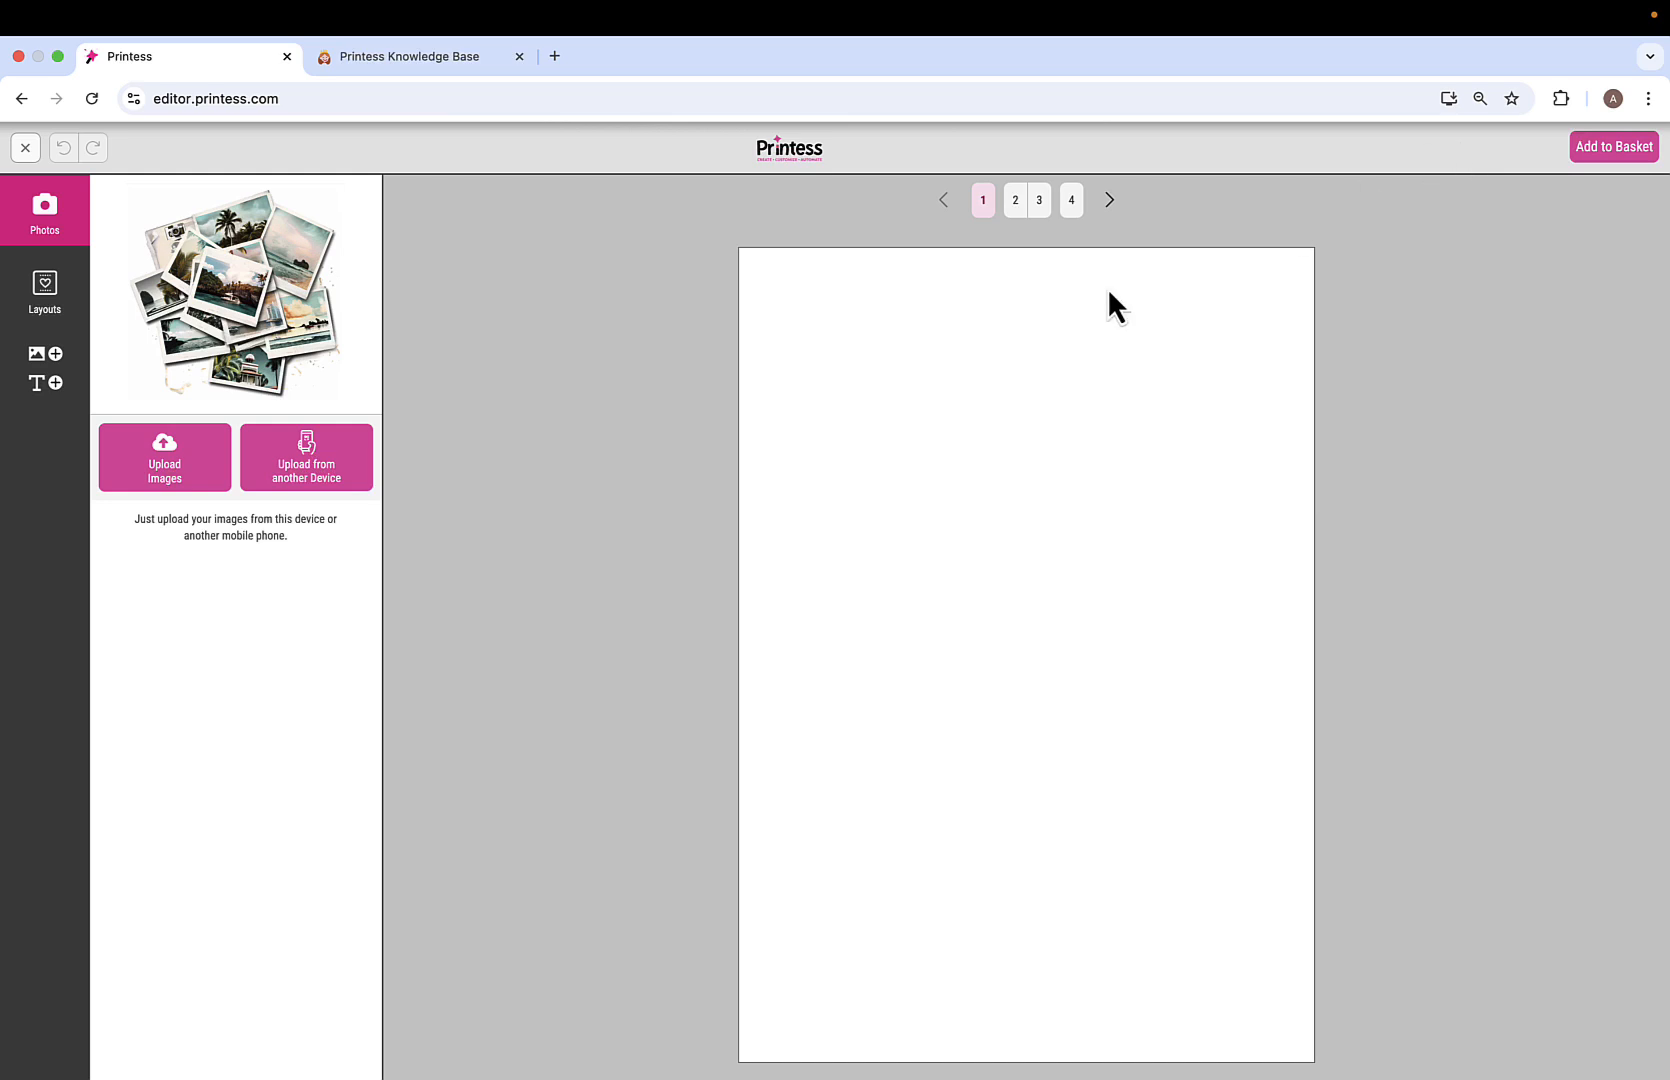
left_click(46, 388)
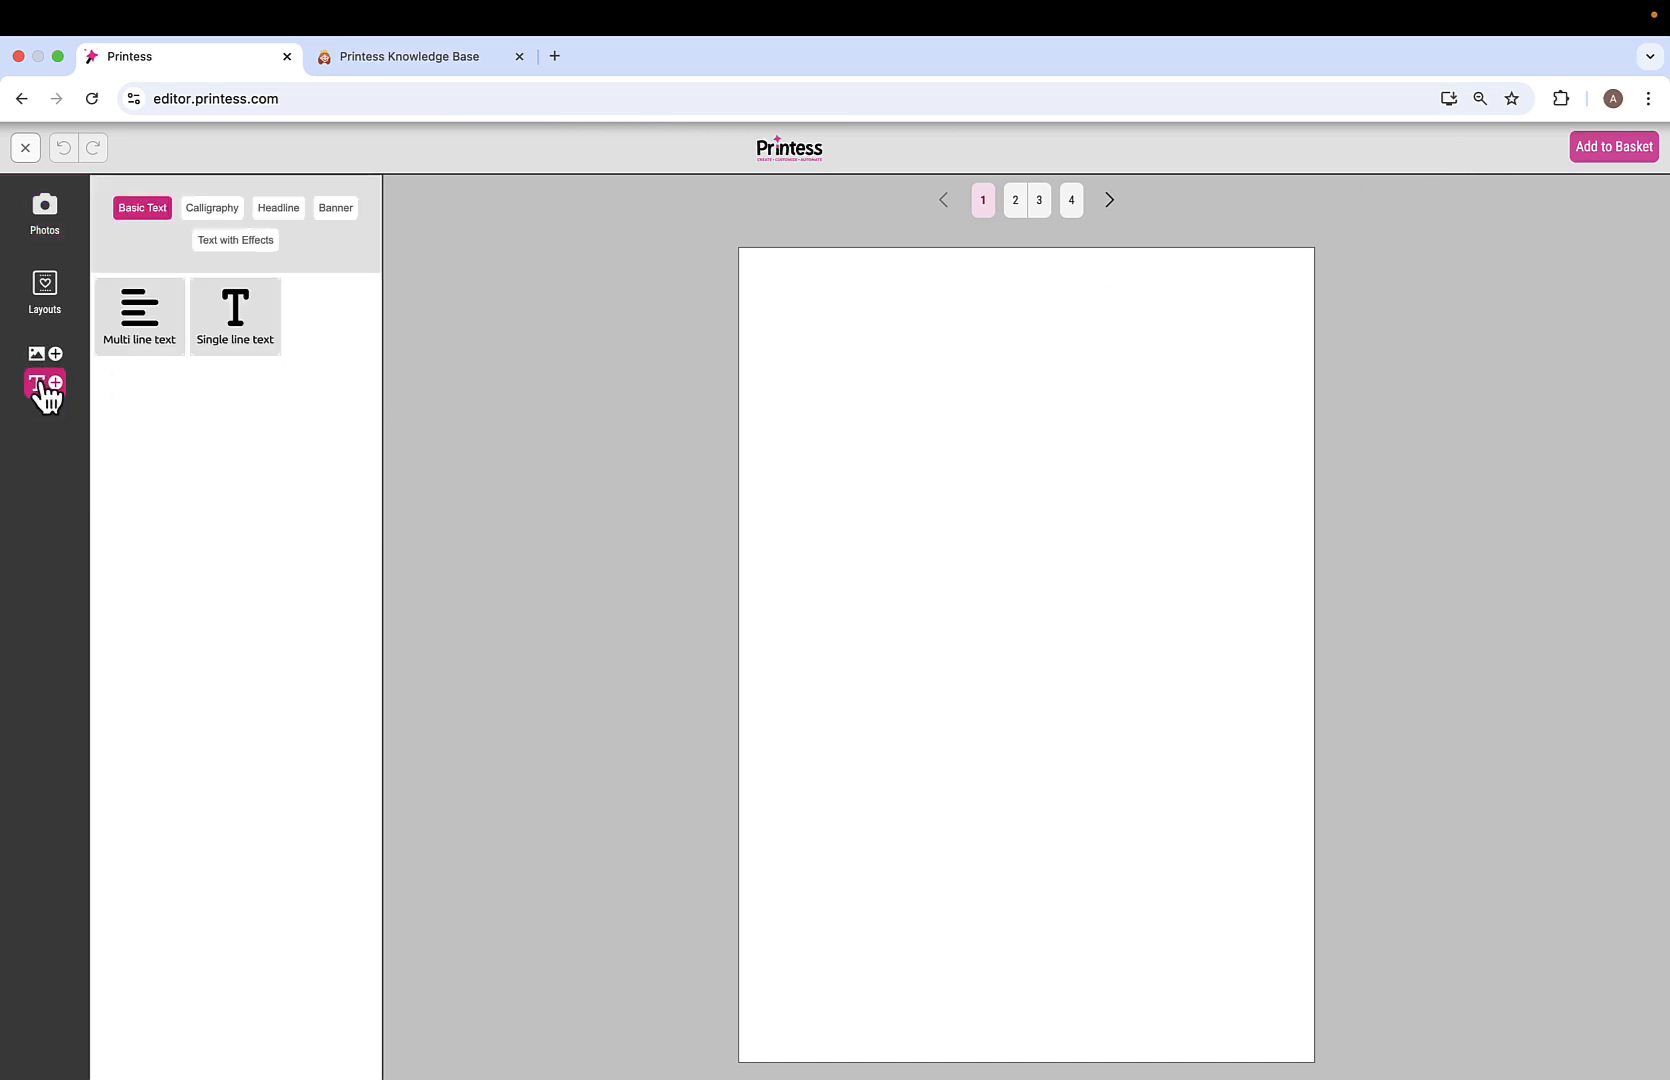
left_click(243, 323)
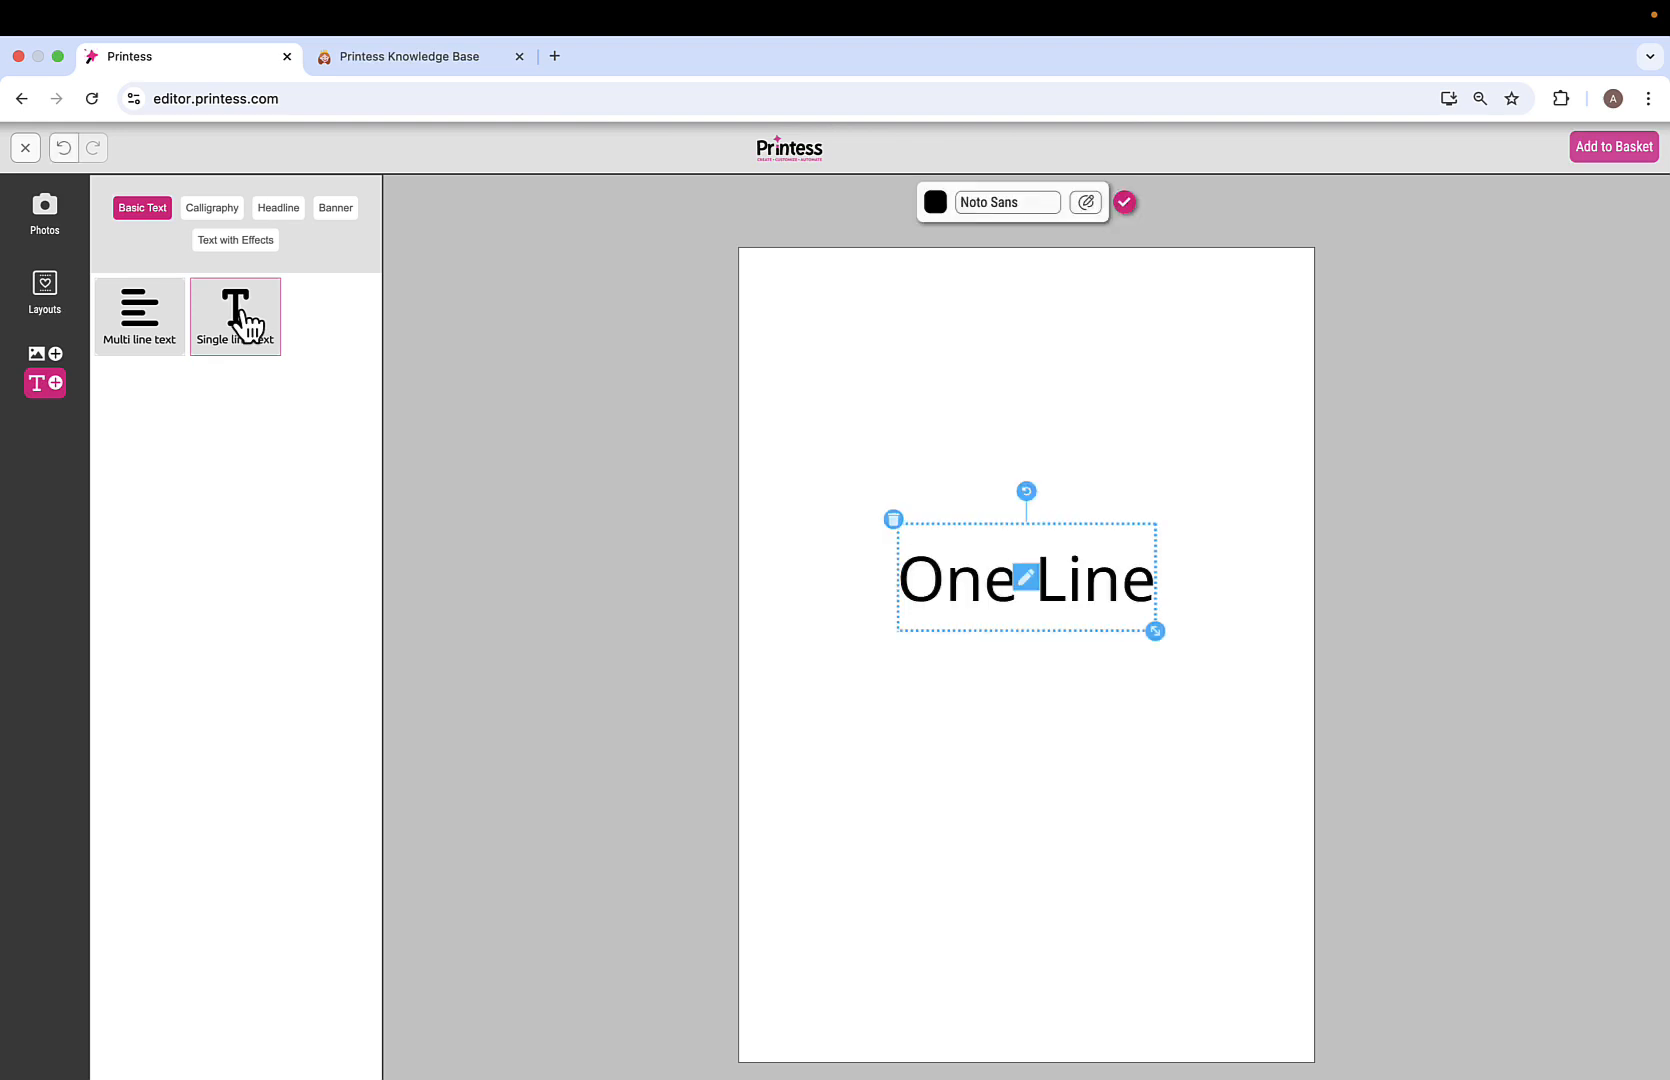
left_click(216, 212)
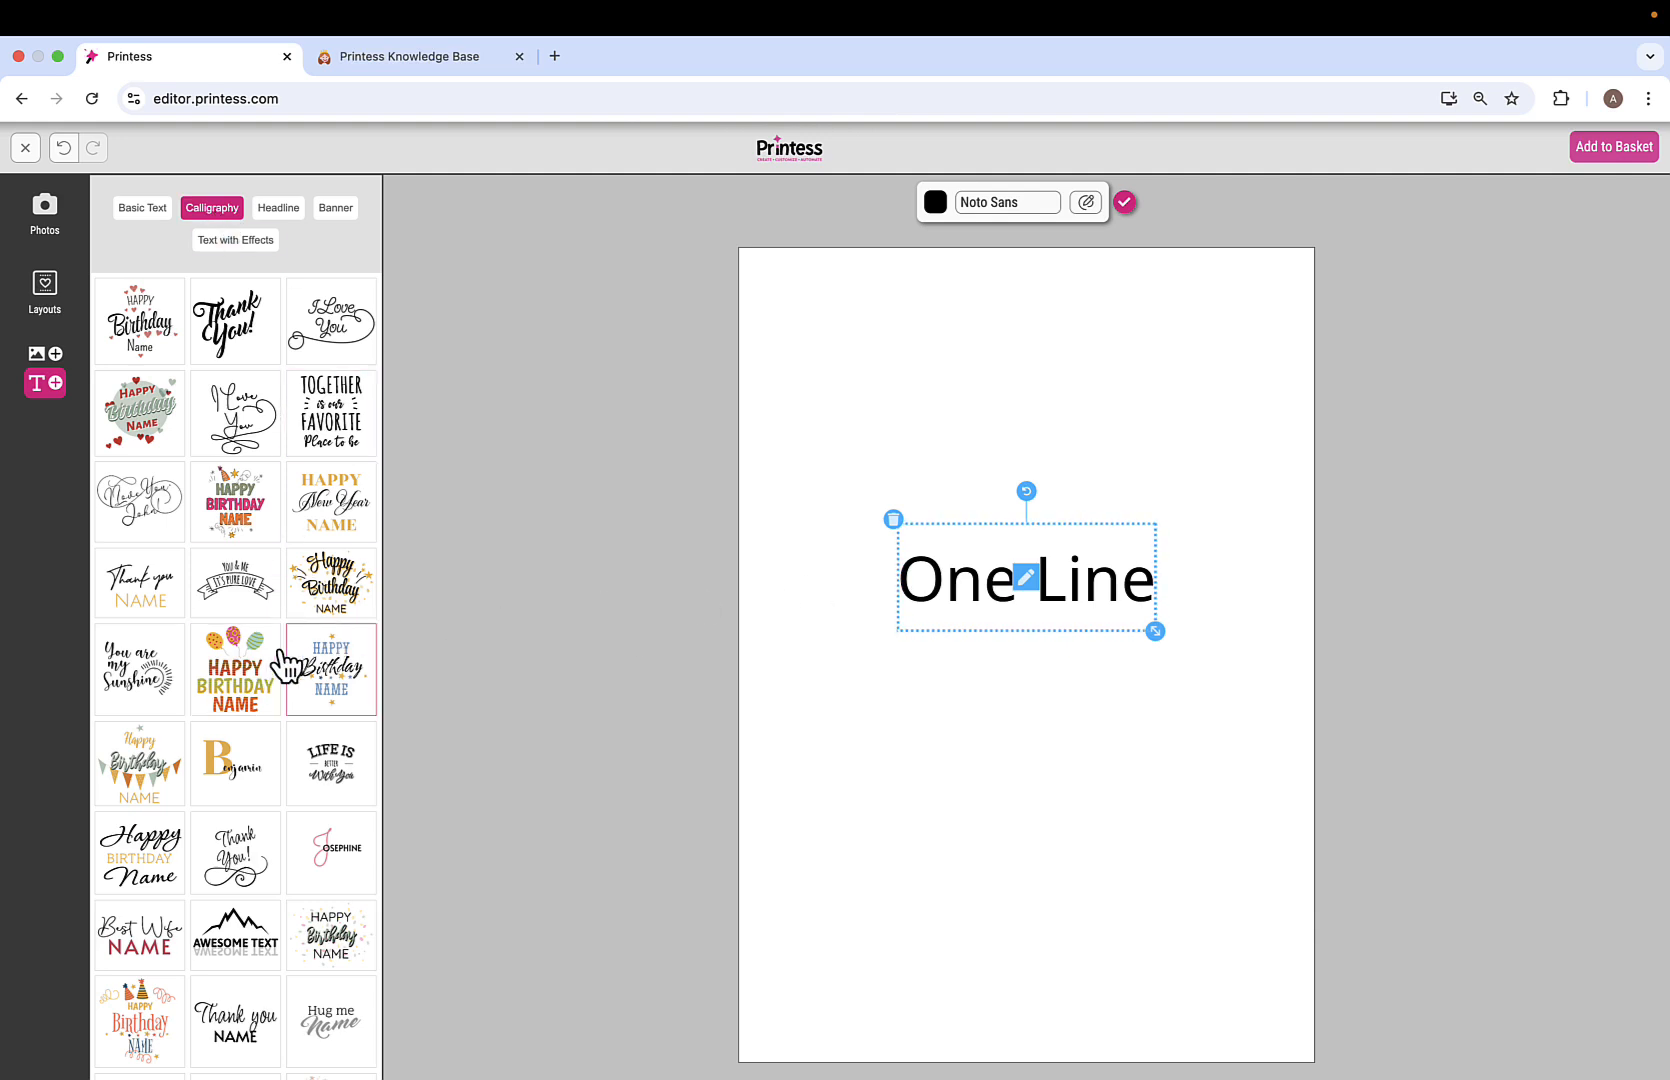
left_click(247, 683)
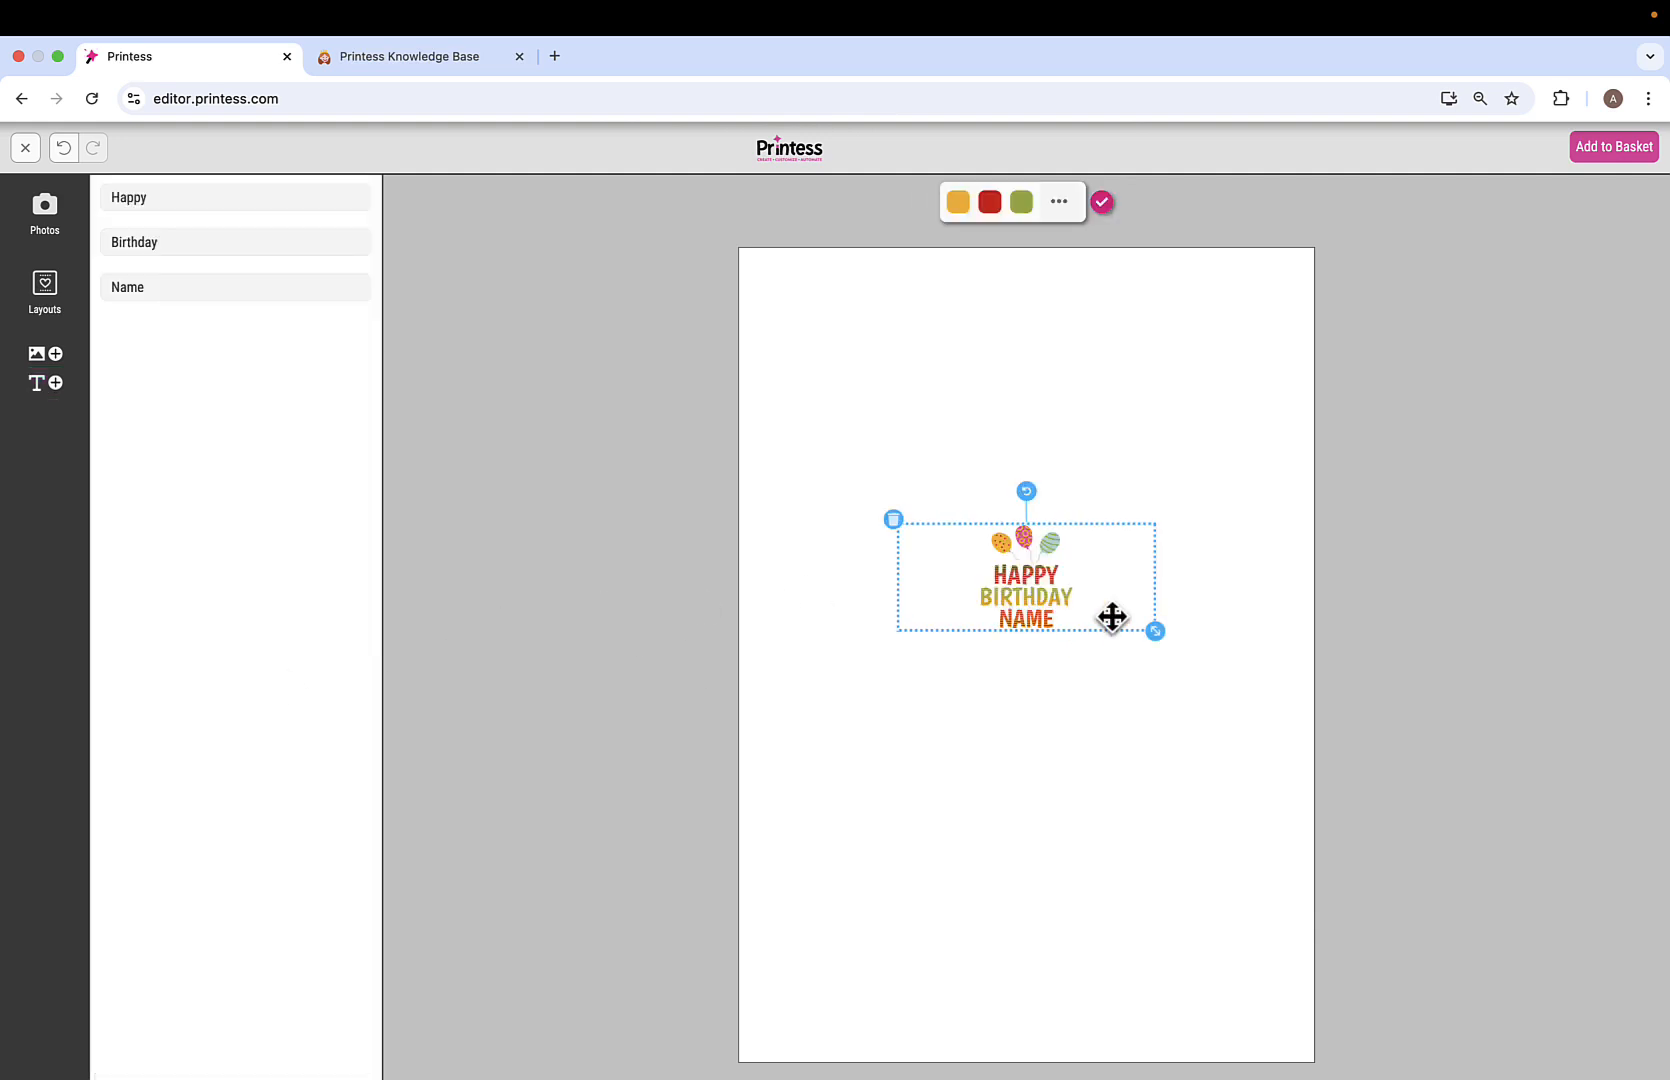
left_click_drag(1155, 631, 1081, 489)
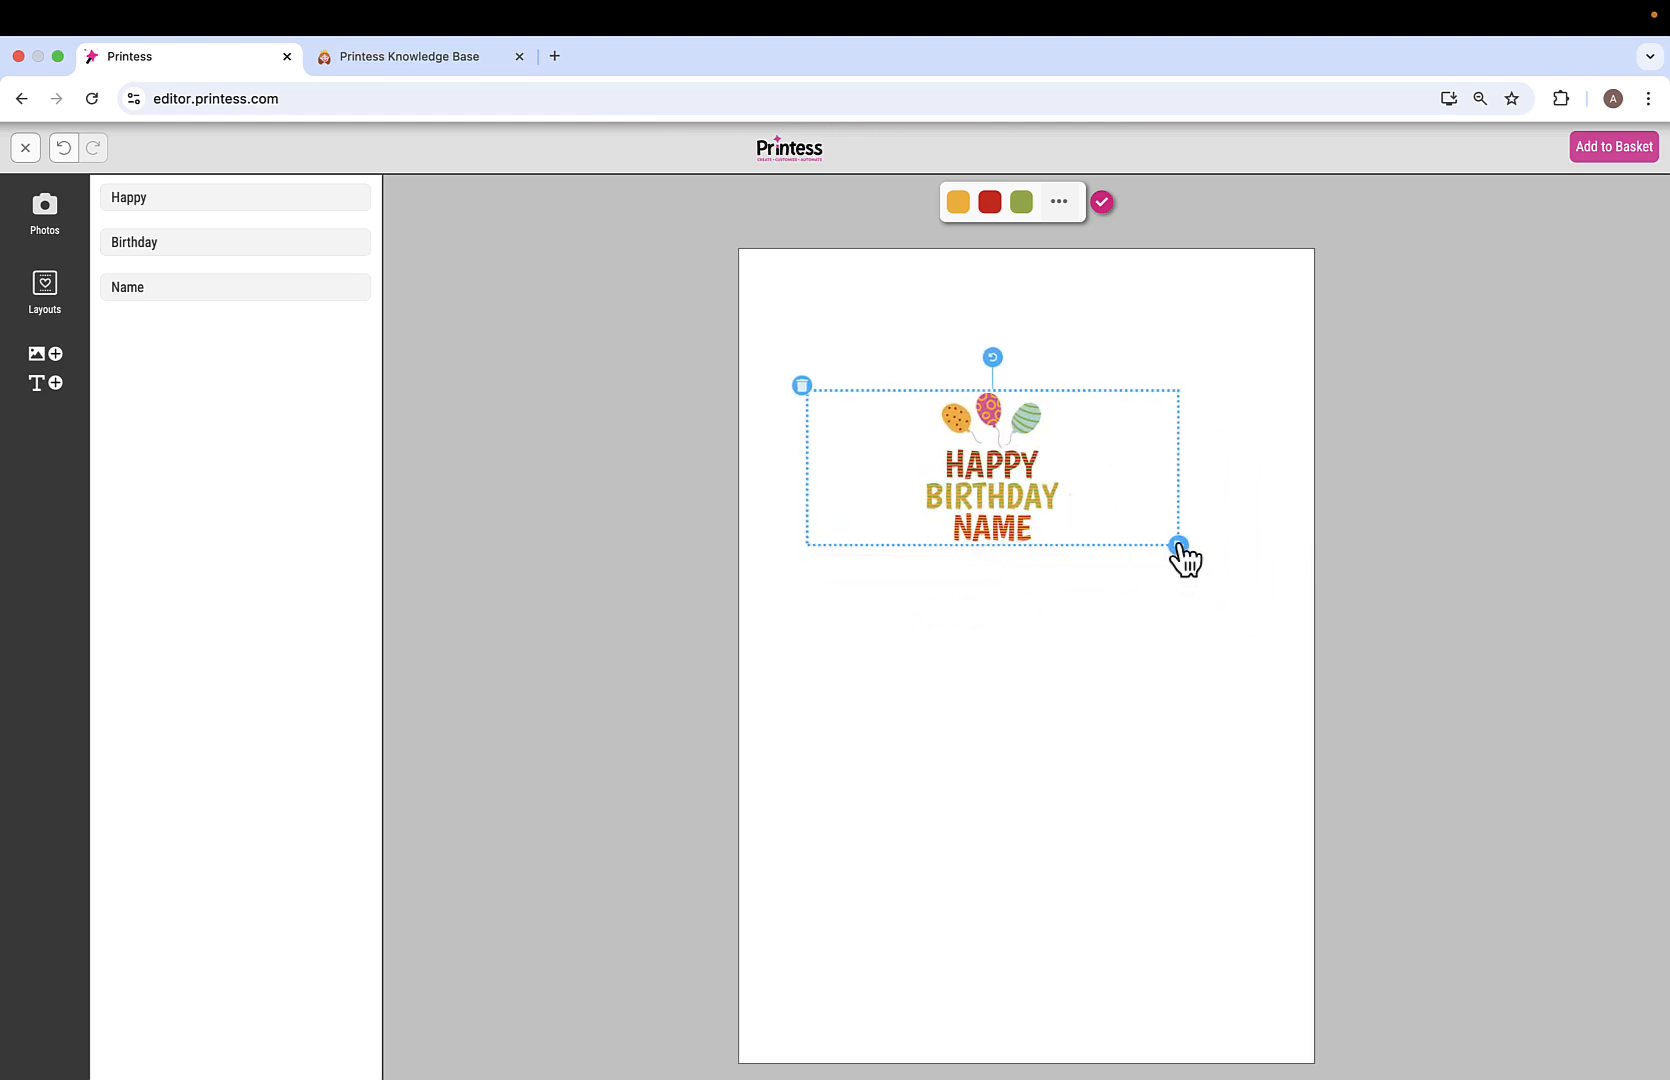
left_click_drag(1182, 552, 1292, 701)
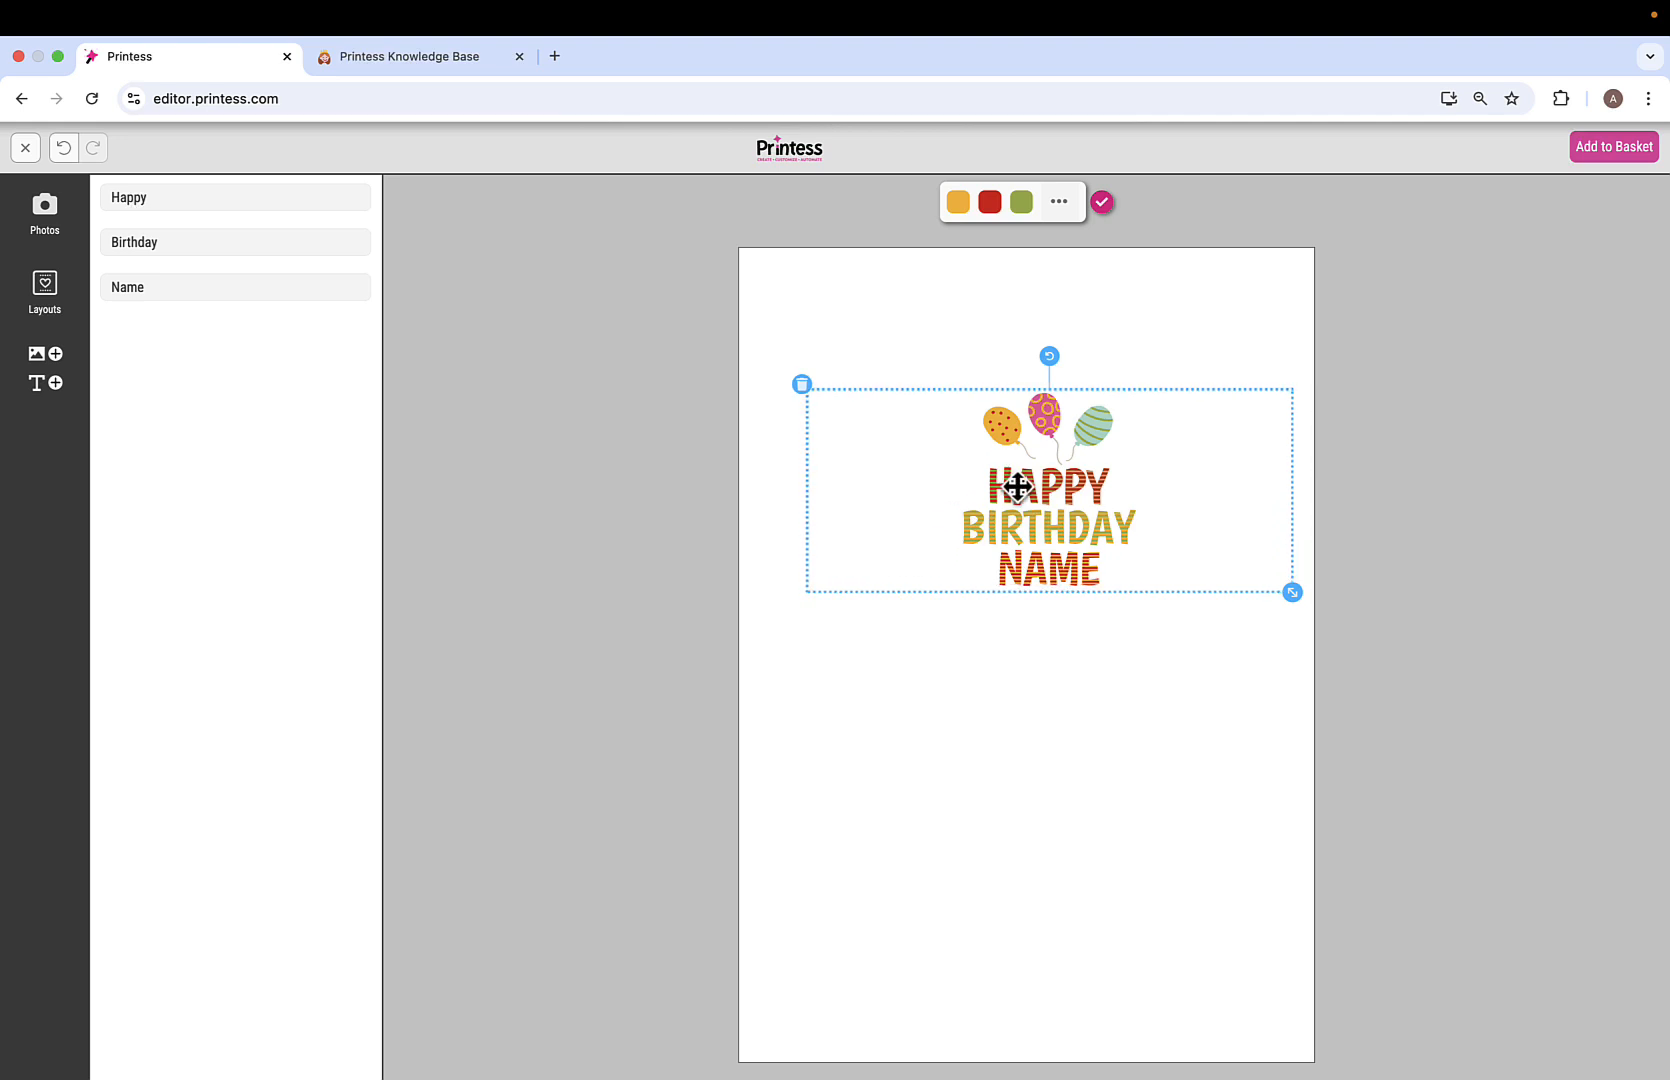
Recolour the design with orange accents, dark teal HAPPY and NAME, and green greeting text.
left_click(1021, 203)
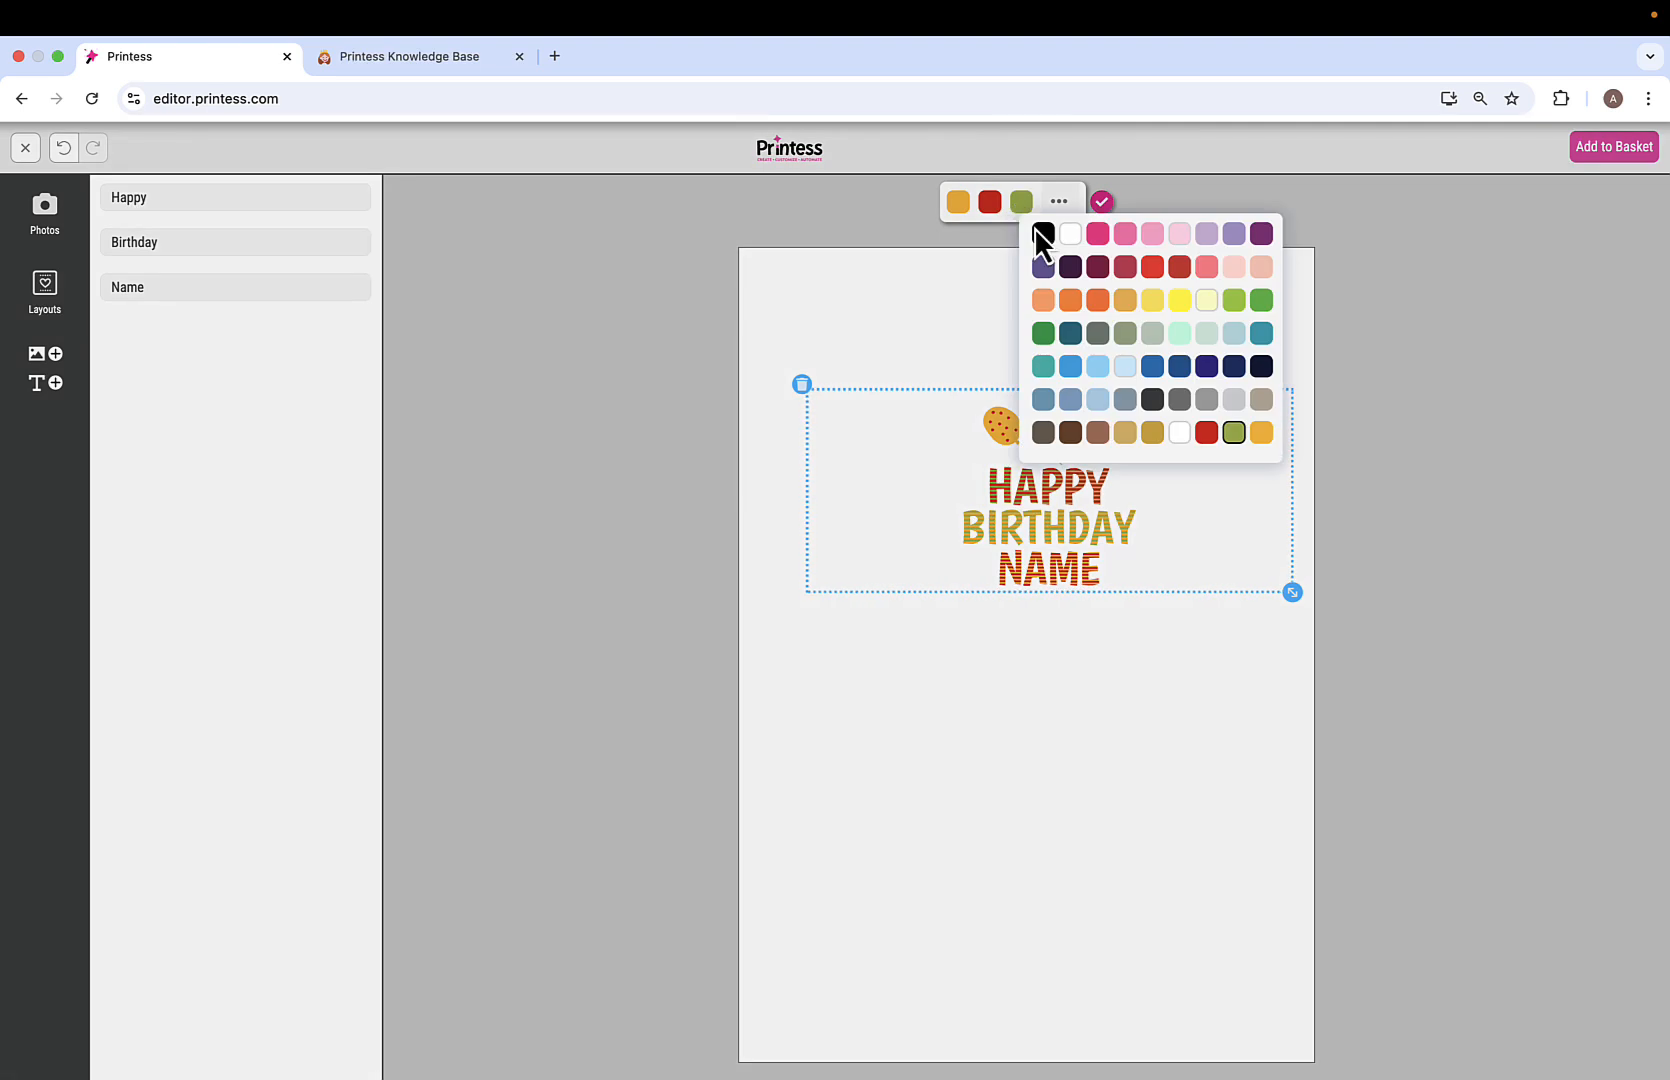
left_click(1068, 300)
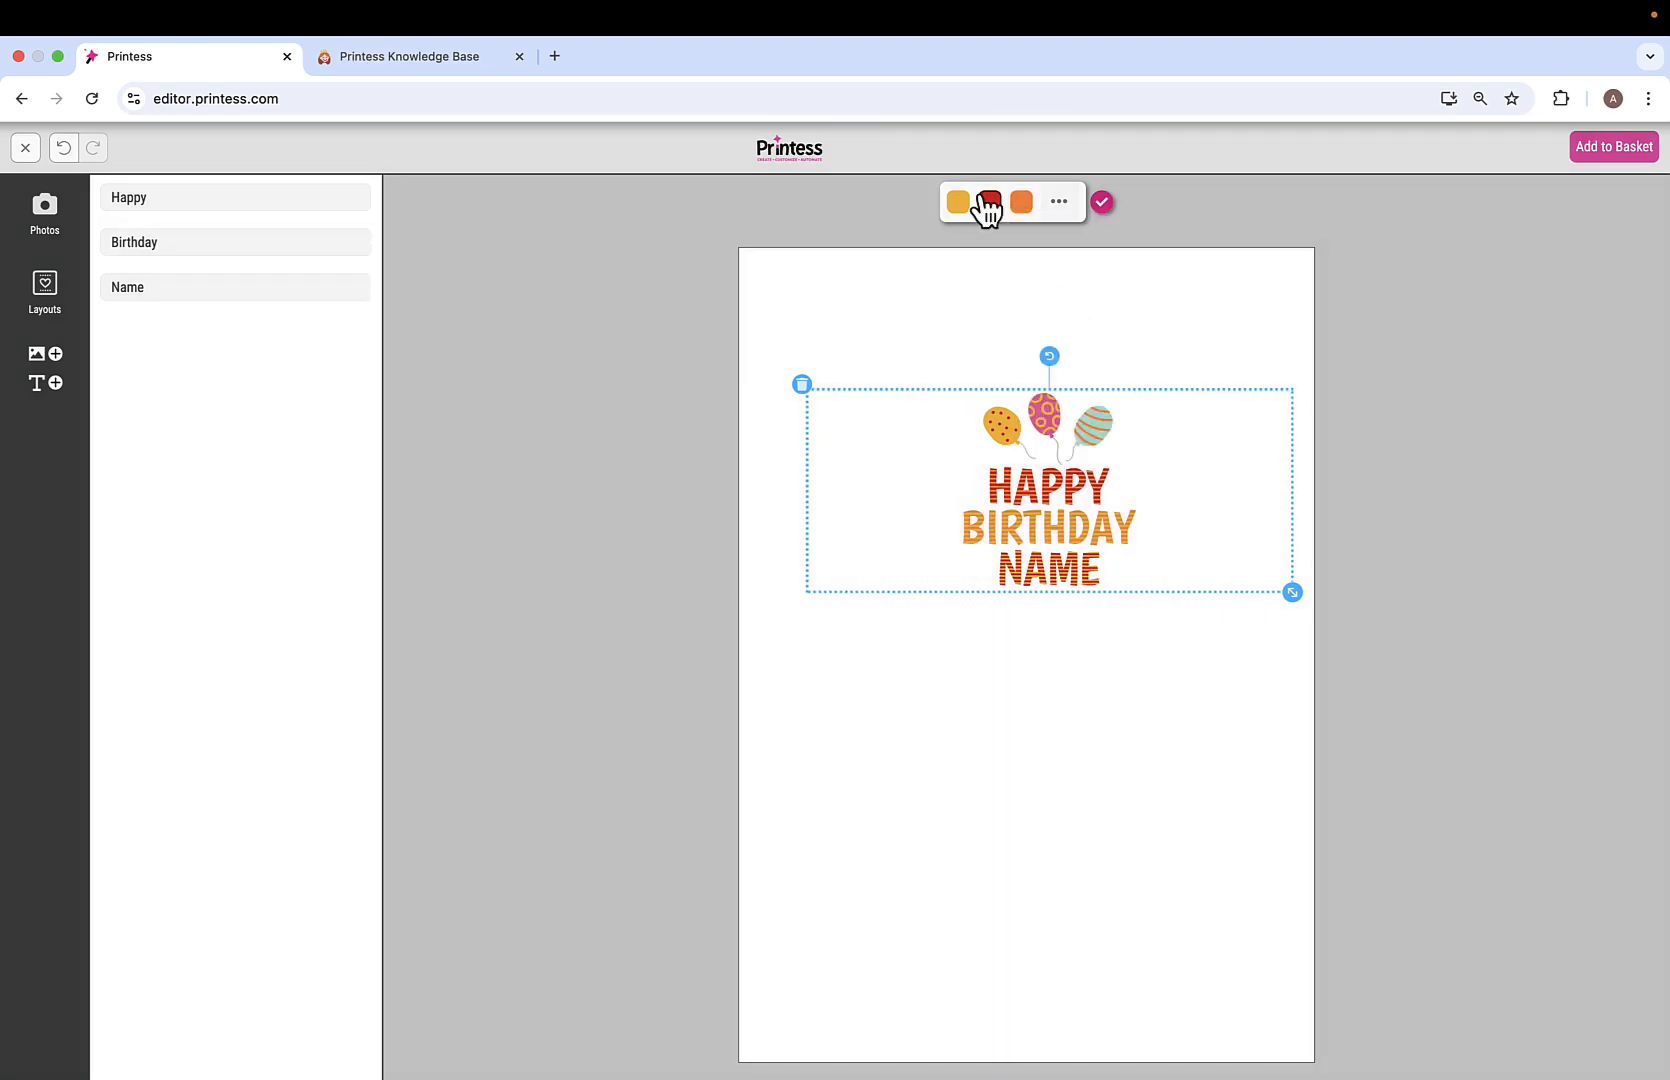
left_click(988, 203)
left_click(1039, 333)
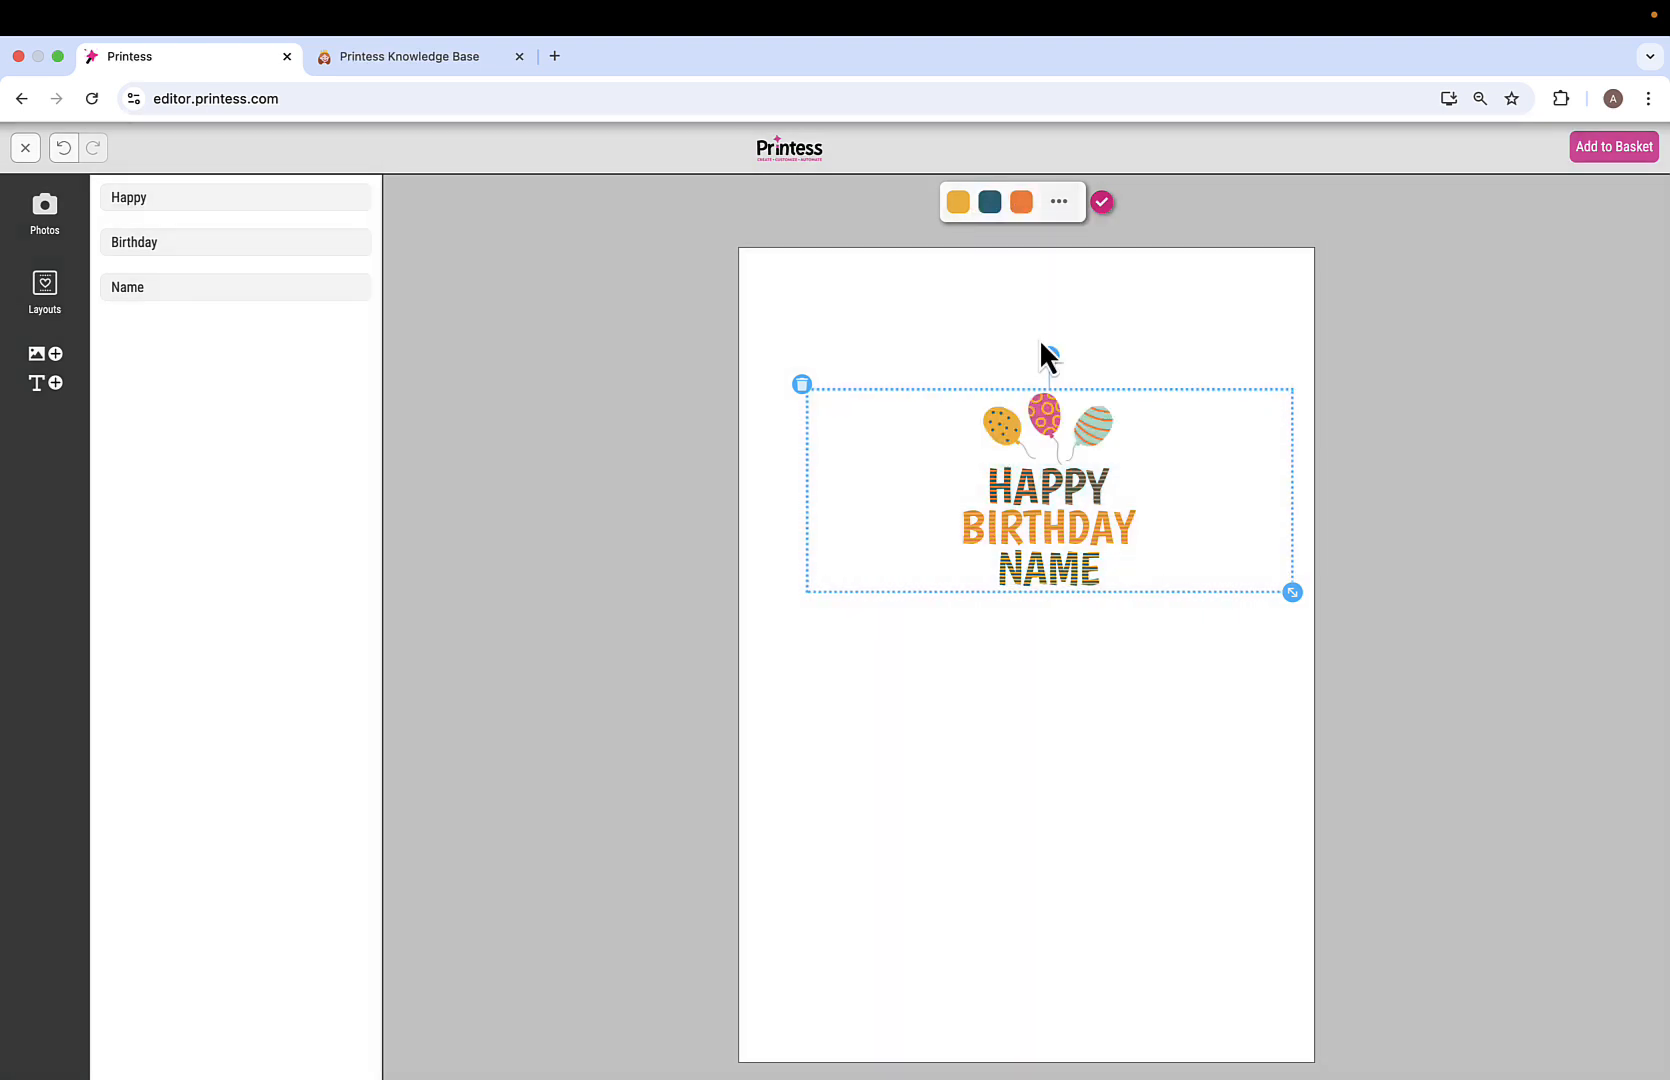
left_click(957, 203)
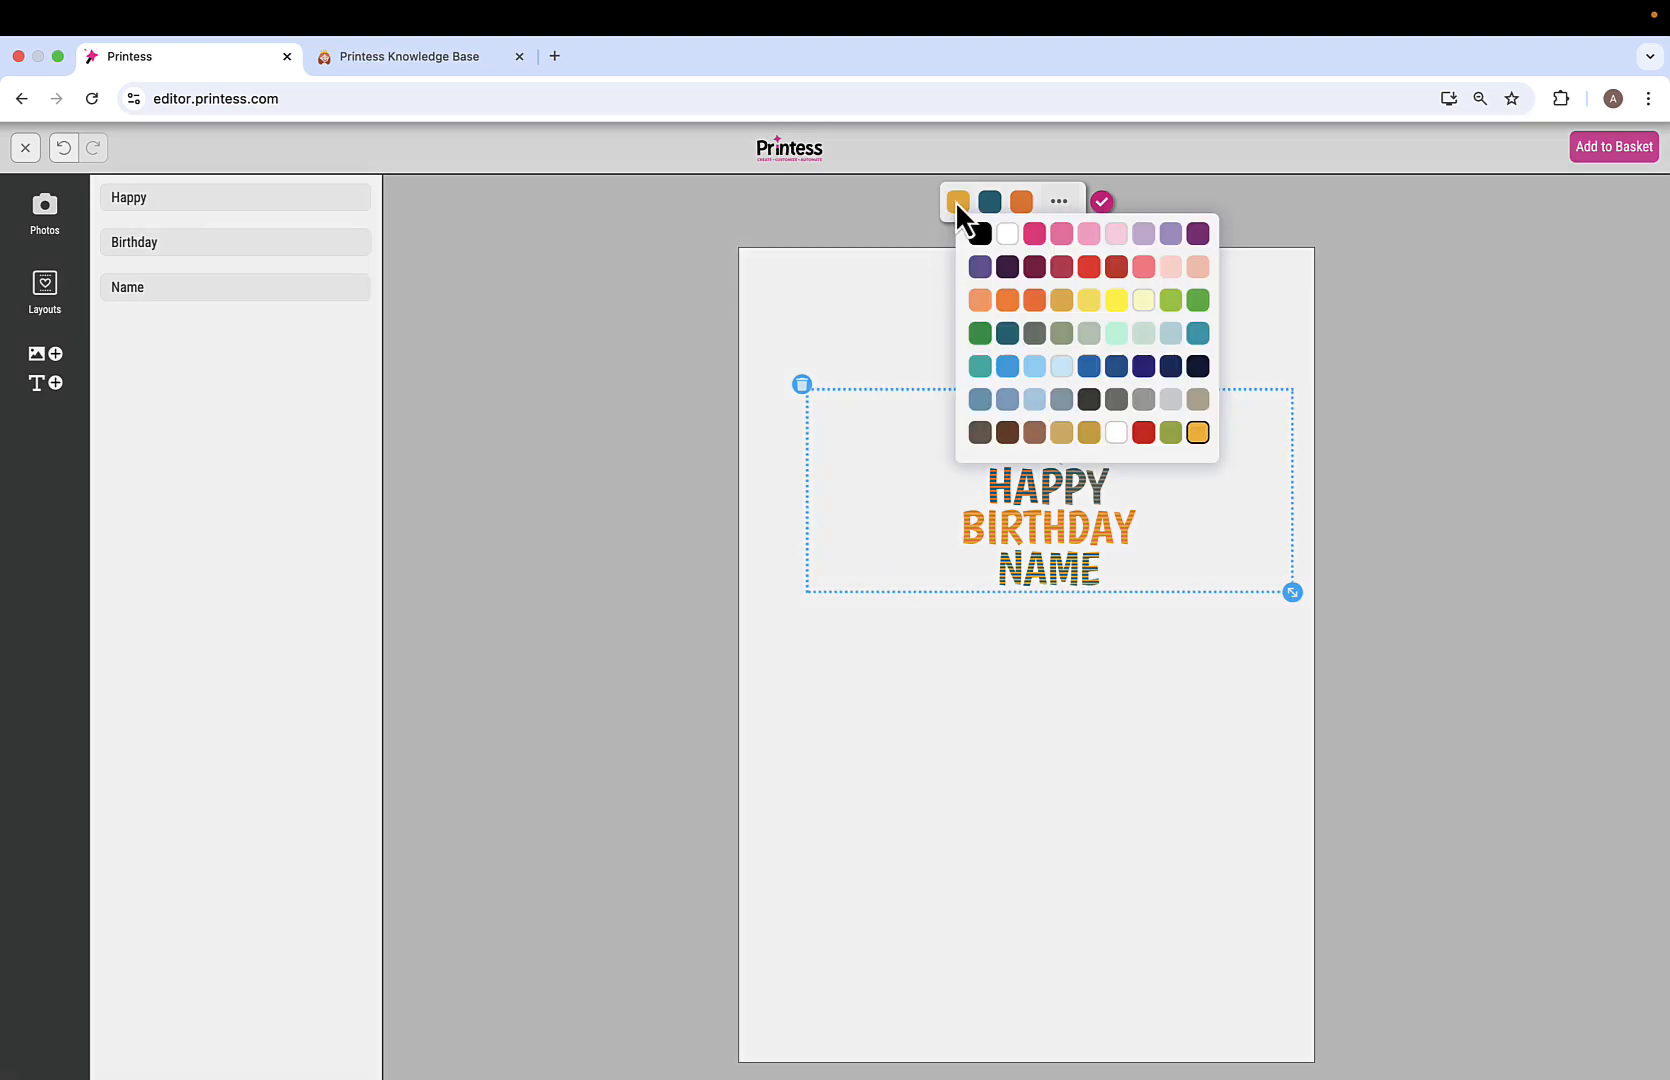
left_click(980, 333)
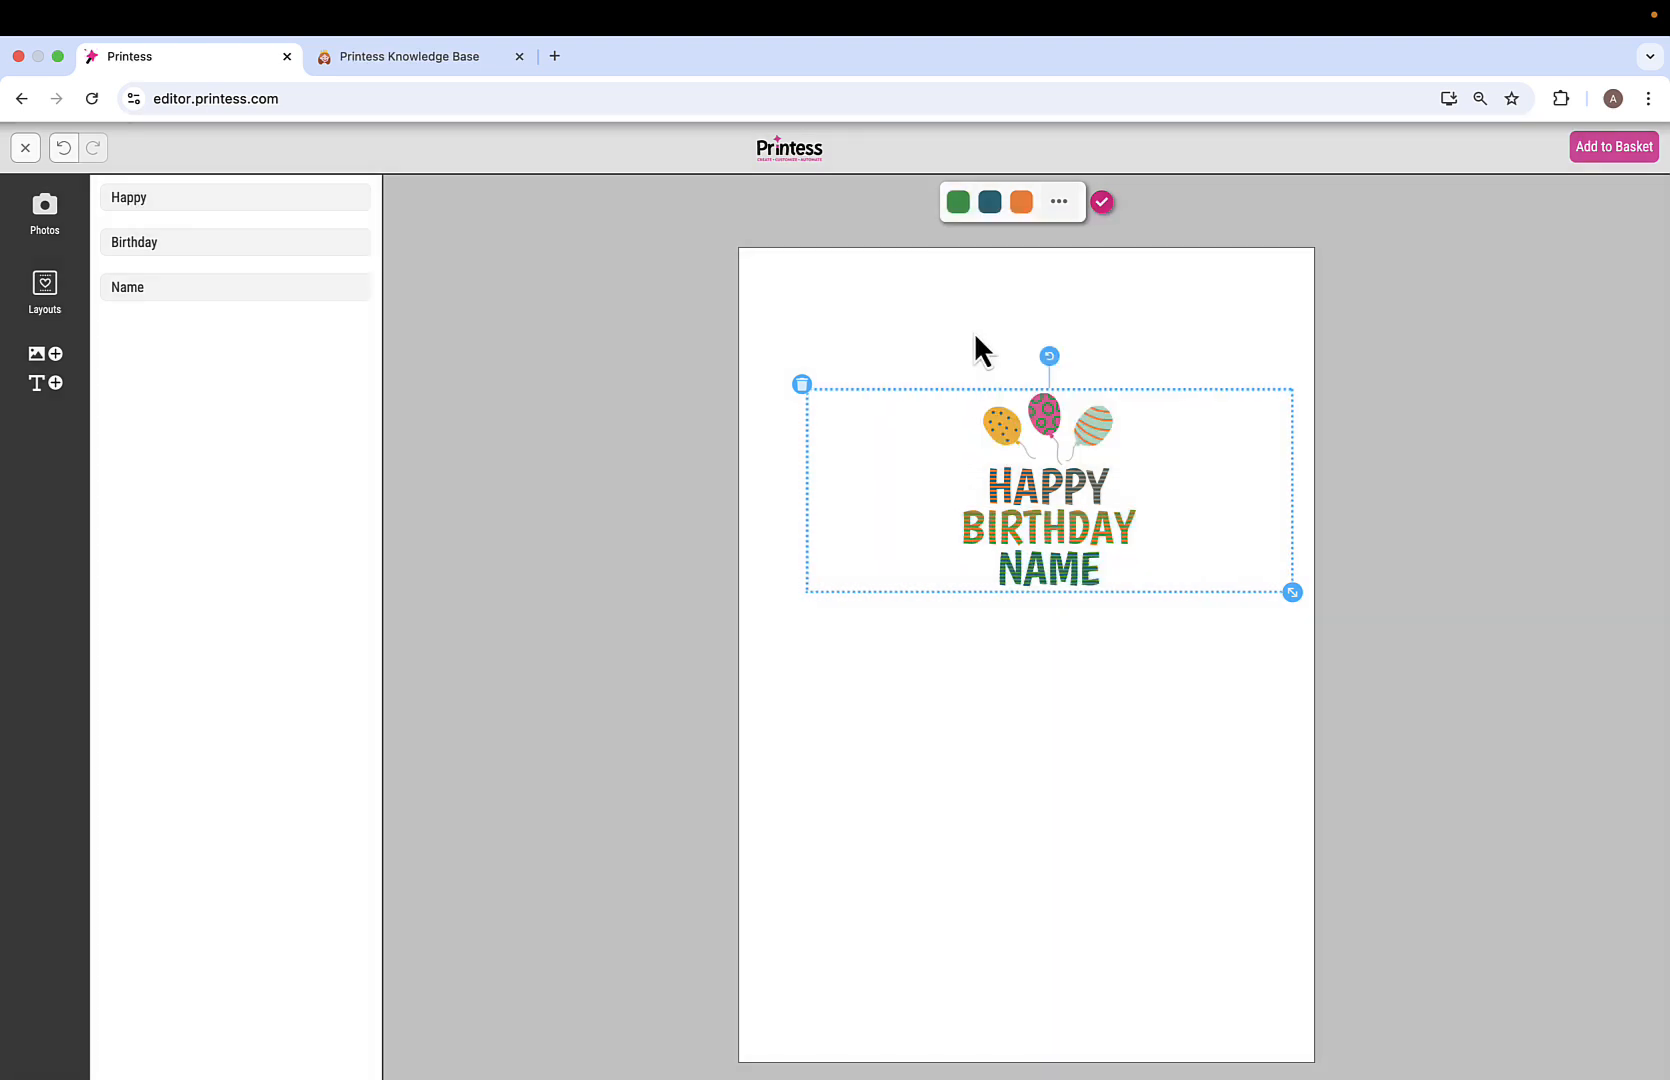
Rewrite the greeting lines as Thanks, a lot and the recipient's name.
left_click(195, 285)
type("Sam")
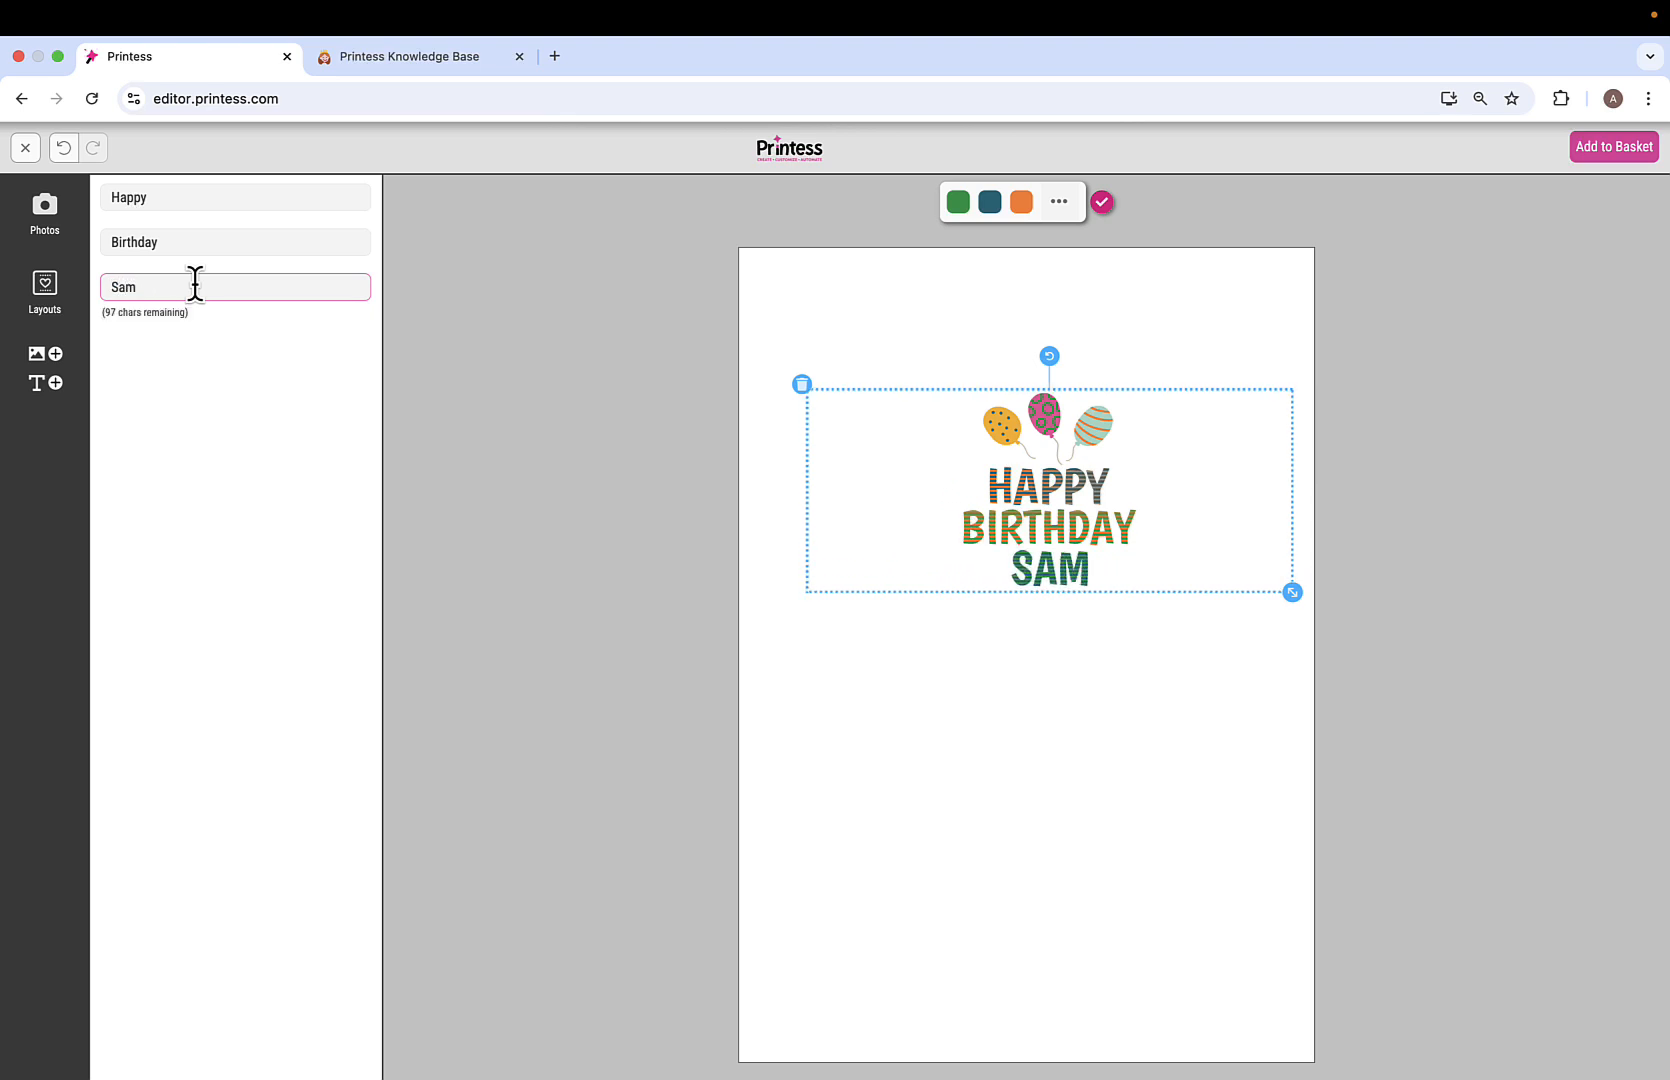
left_click(176, 190)
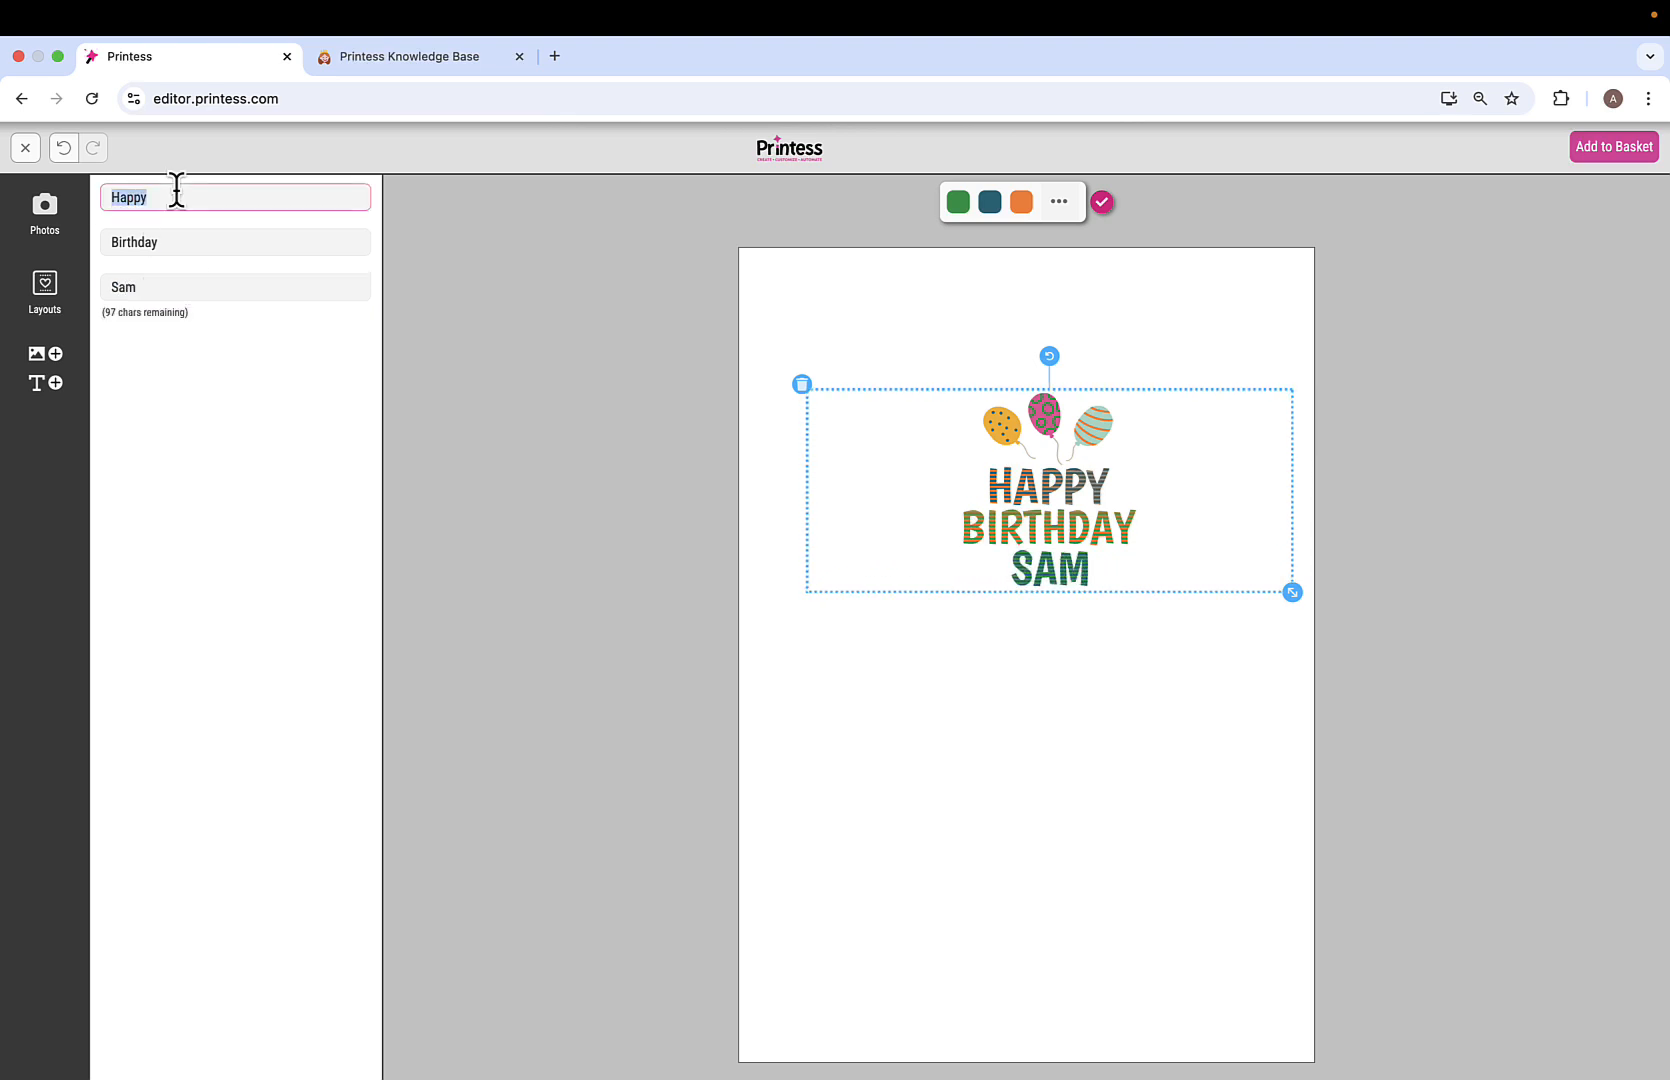
type("Thanks")
left_click(199, 261)
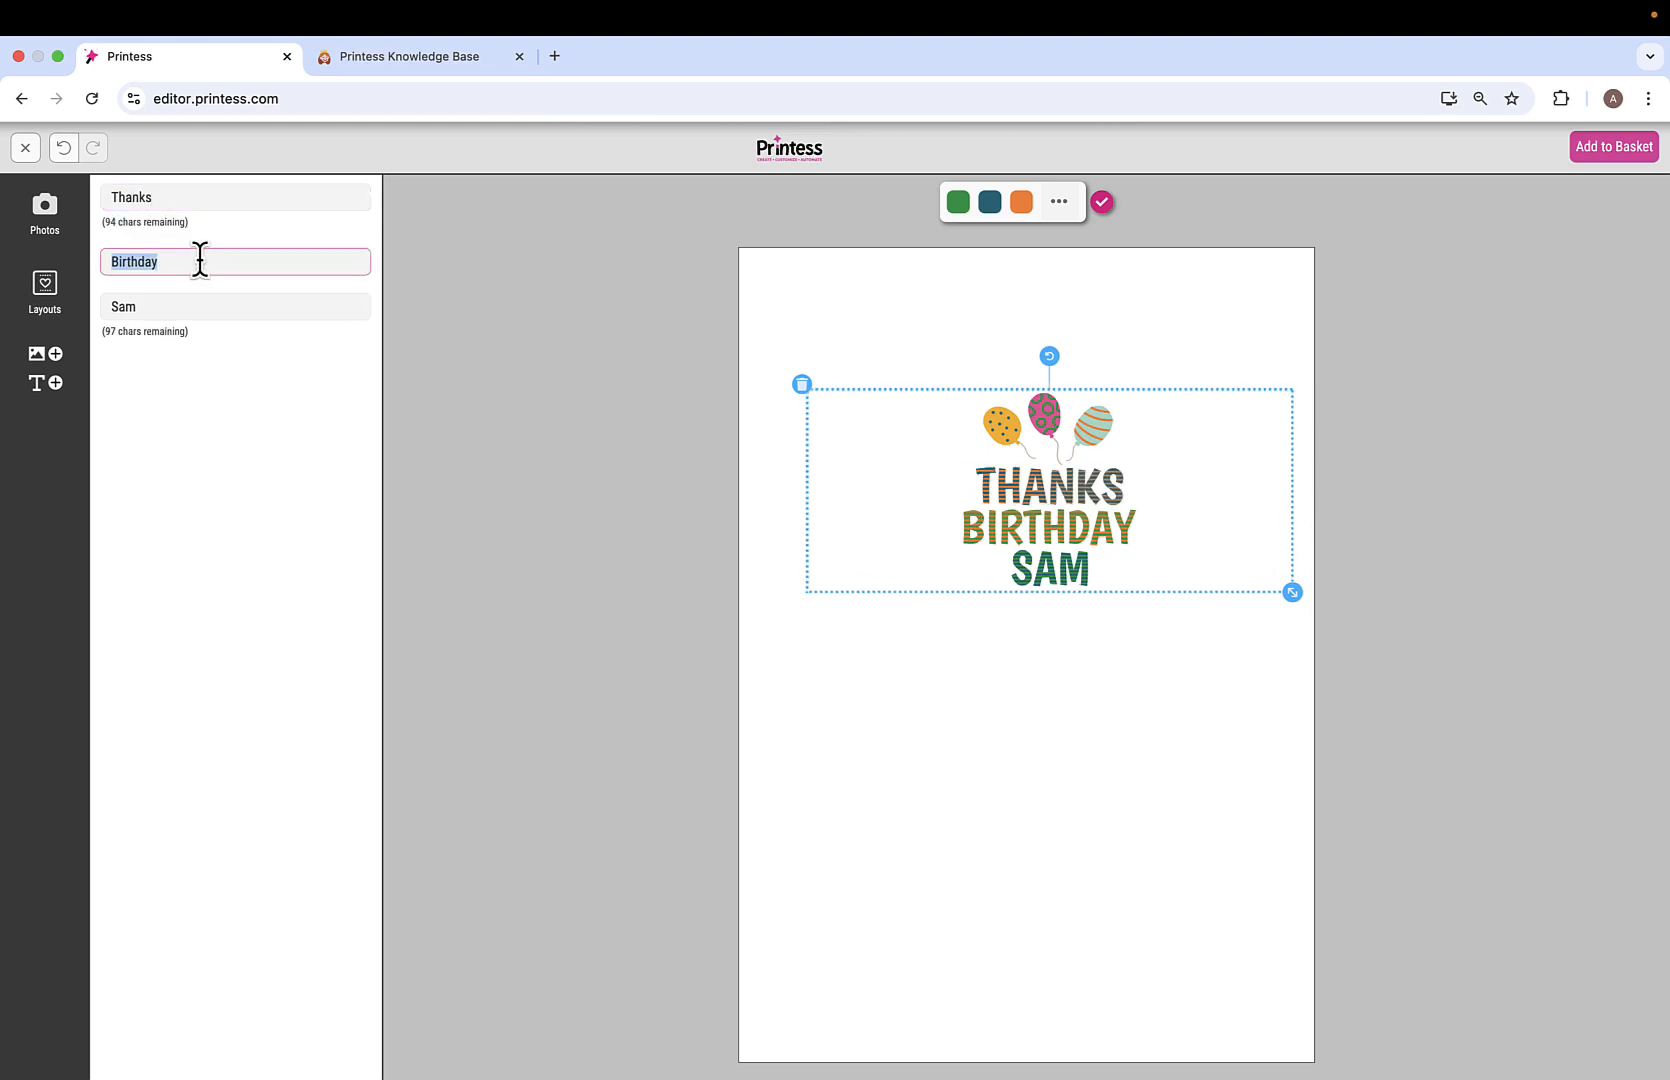
type("a lot")
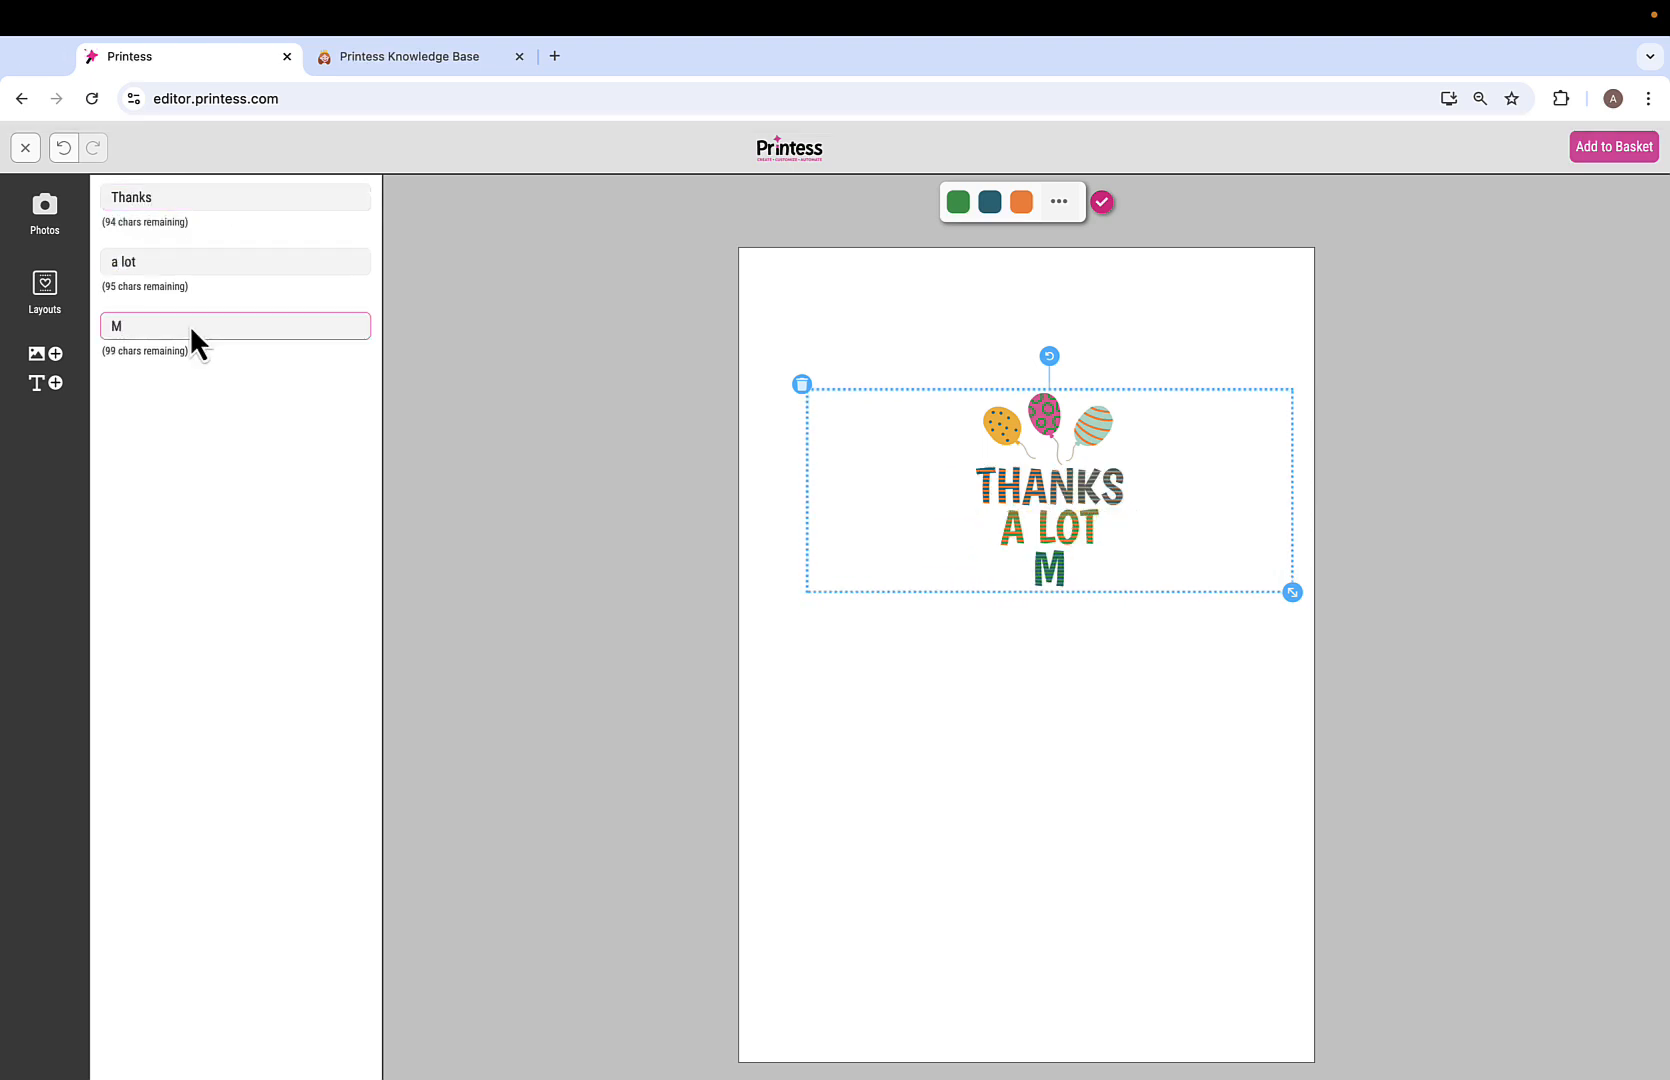
type("ary")
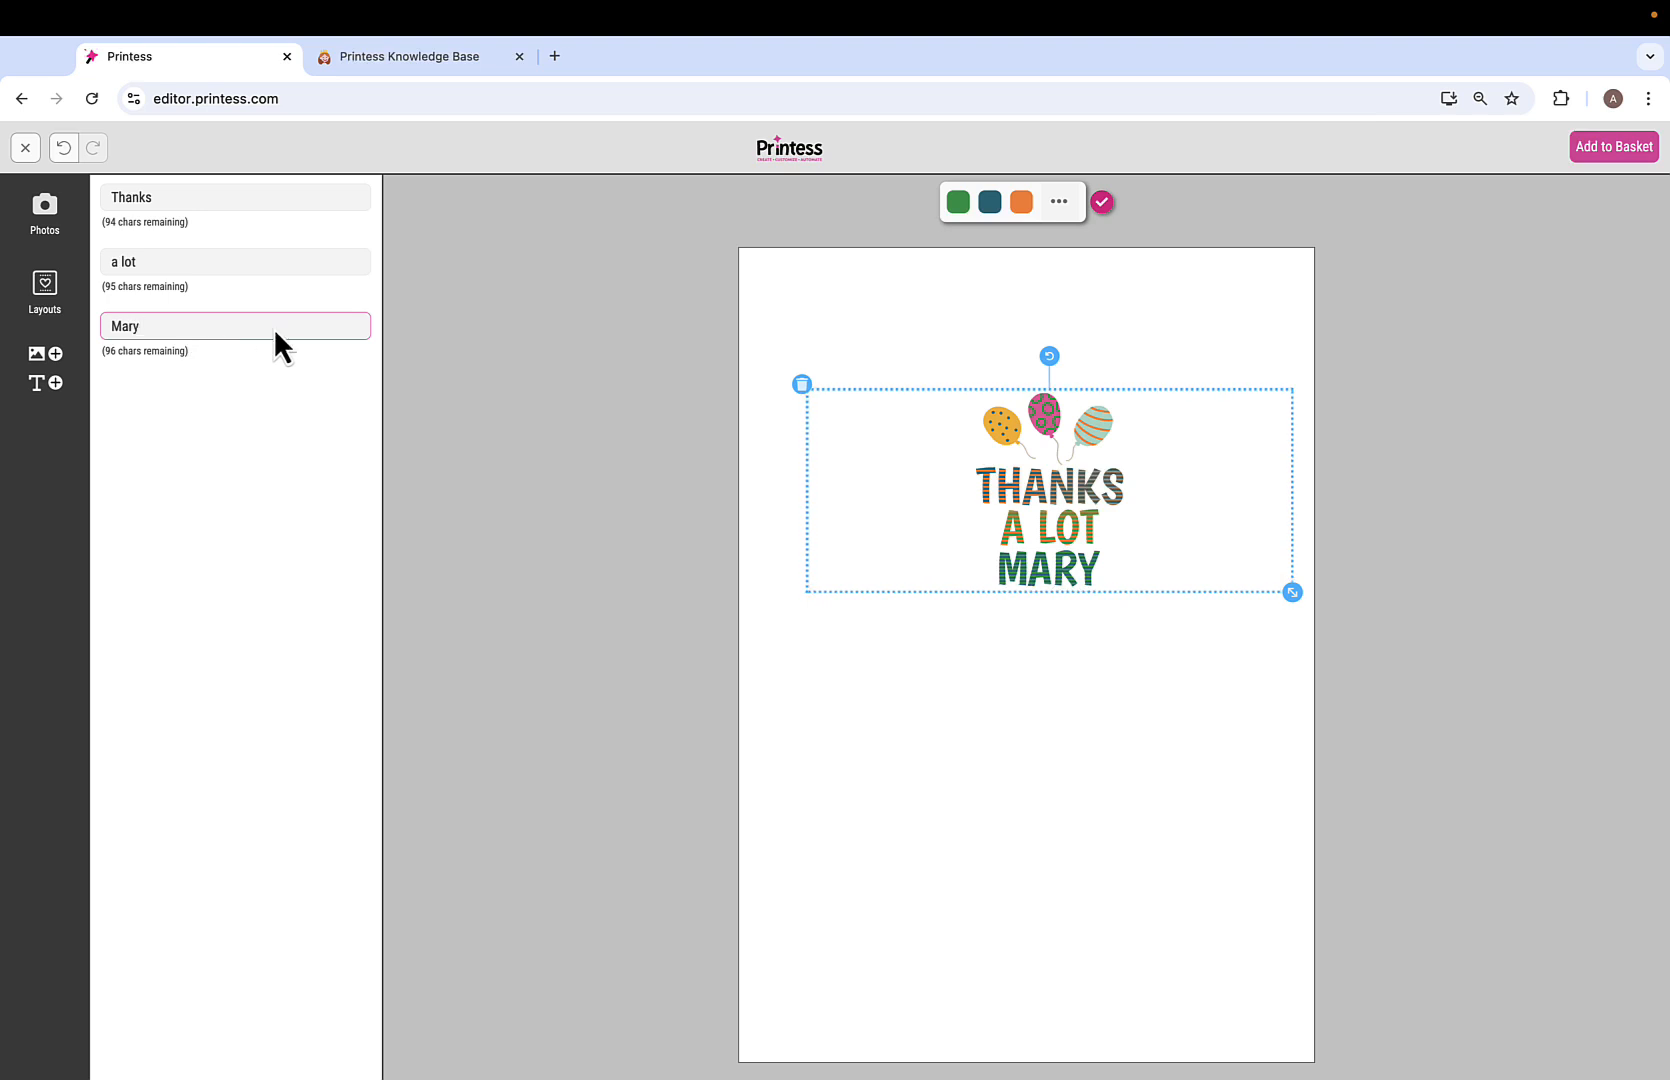
left_click(281, 403)
left_click(42, 366)
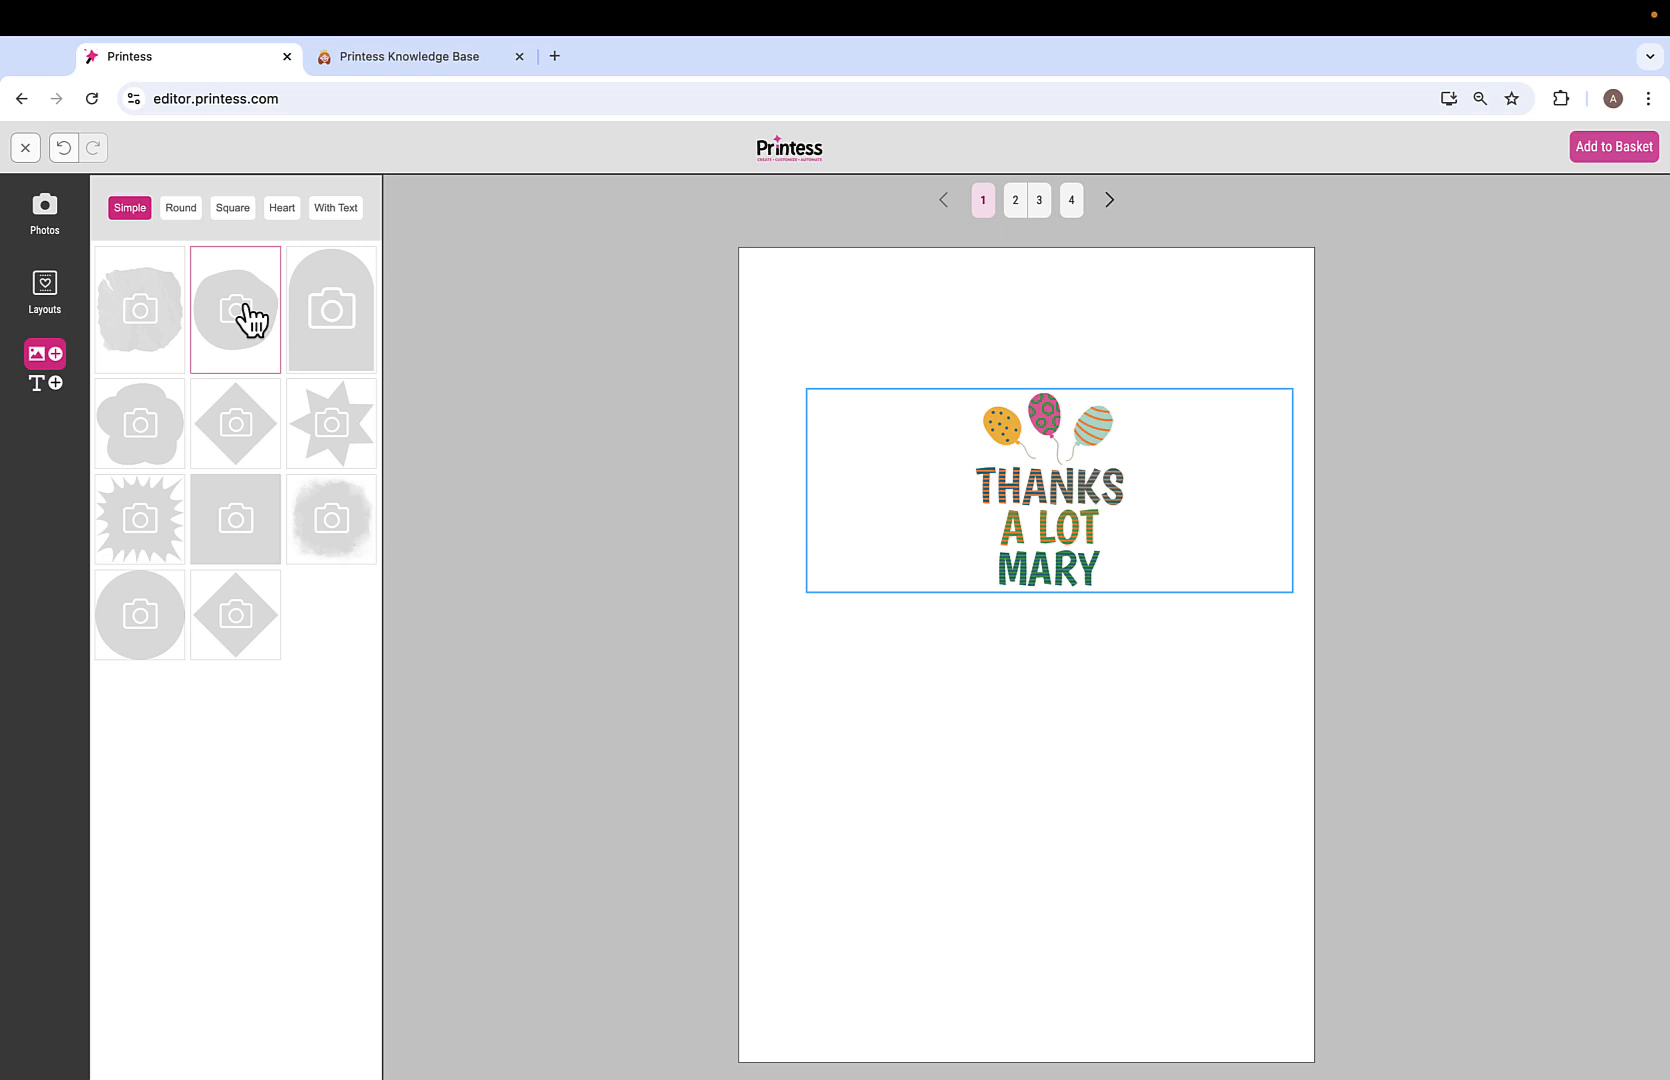
Add the pink dotted round frame and fill it with an uploaded WomanSmiling3.jpg.
left_click(181, 208)
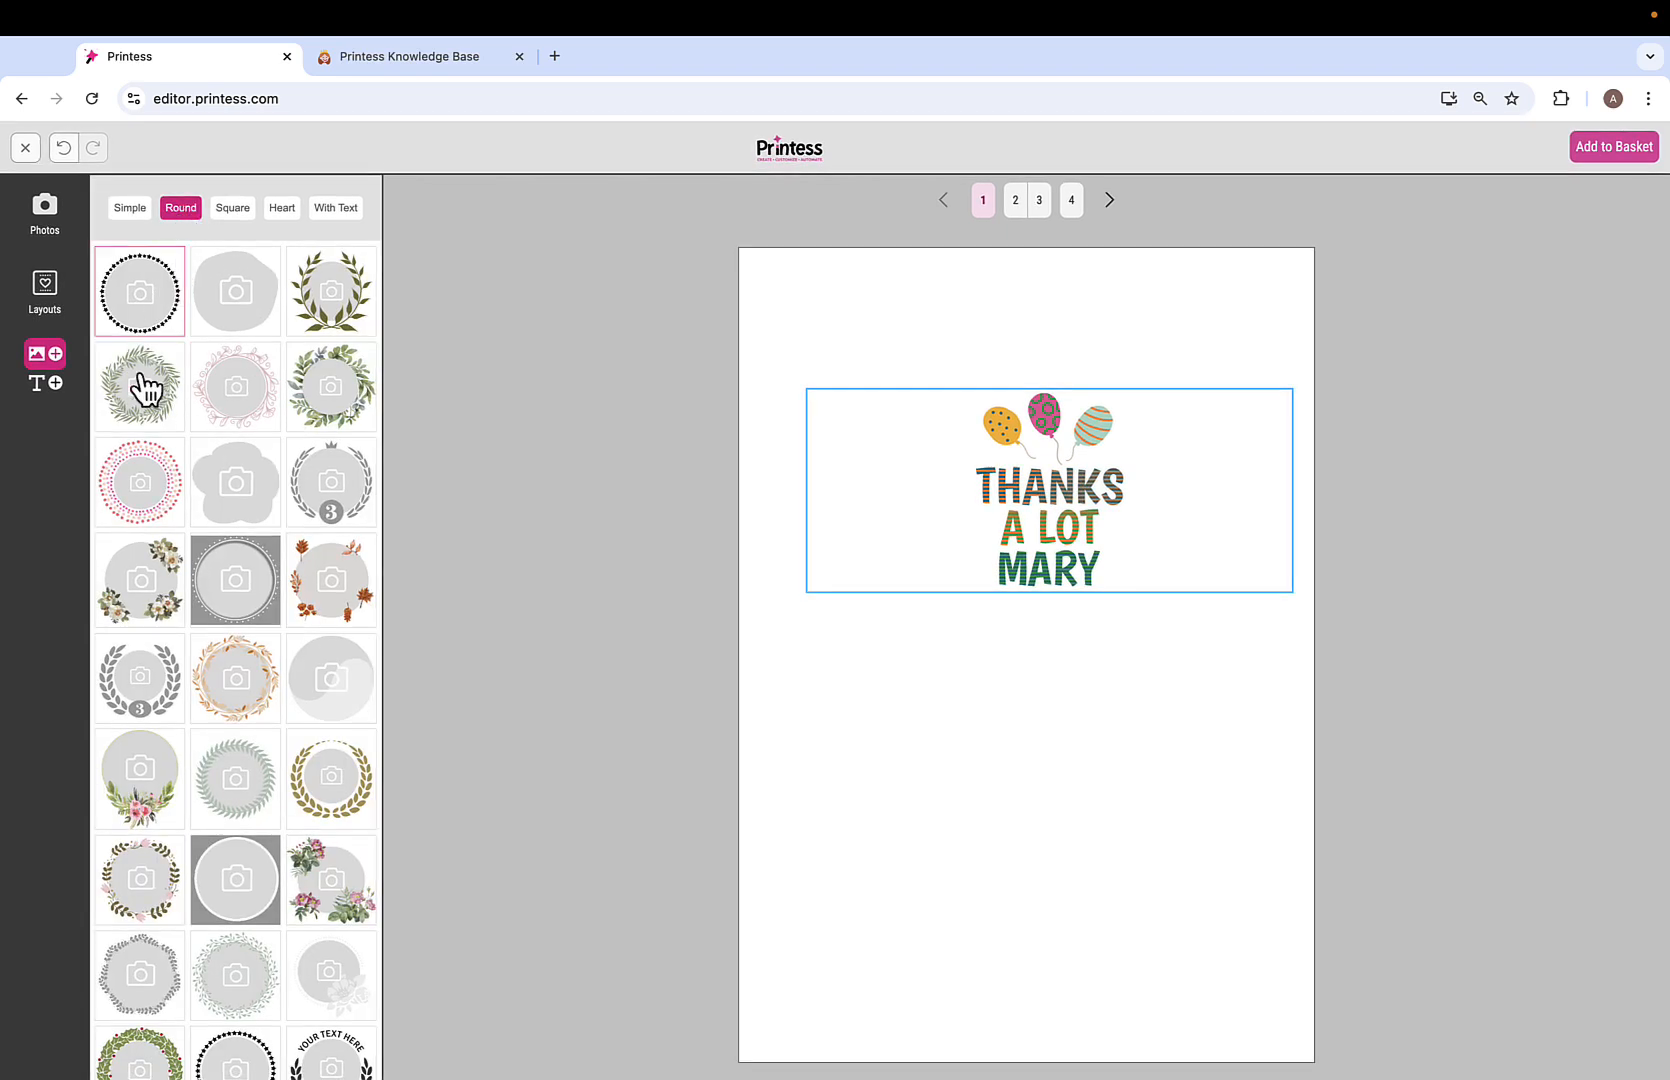
left_click(140, 520)
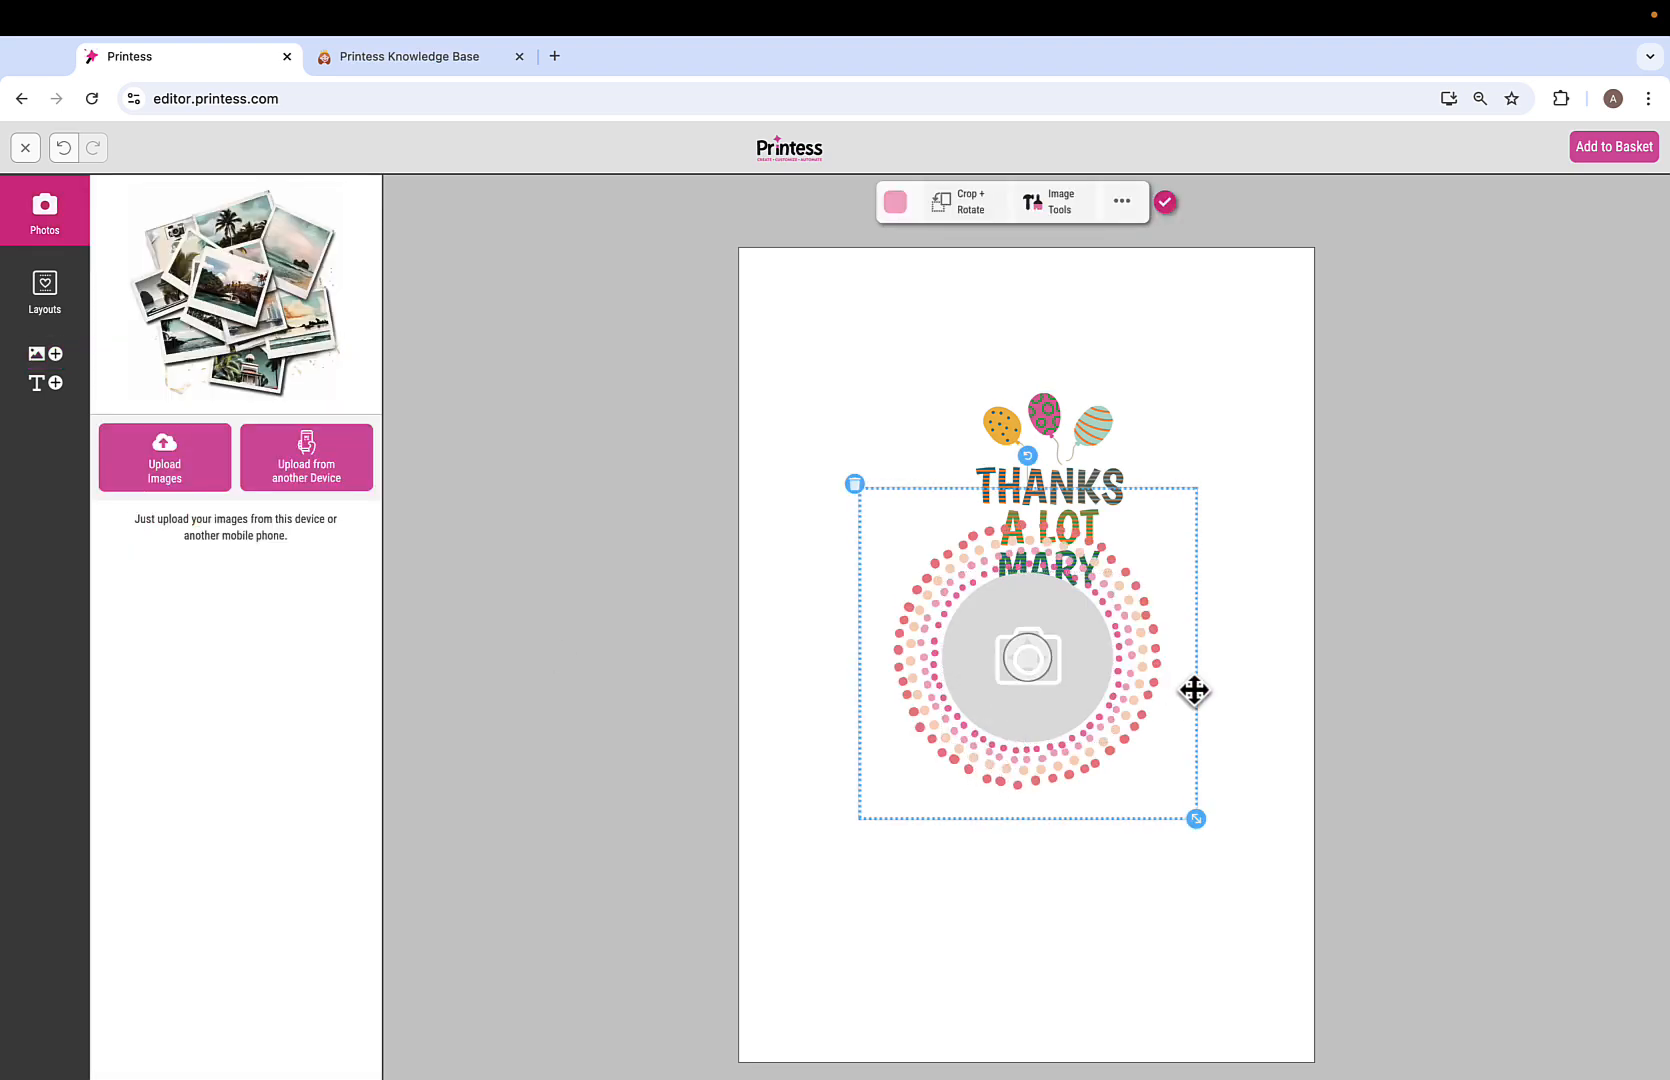
left_click_drag(1197, 690, 1100, 757)
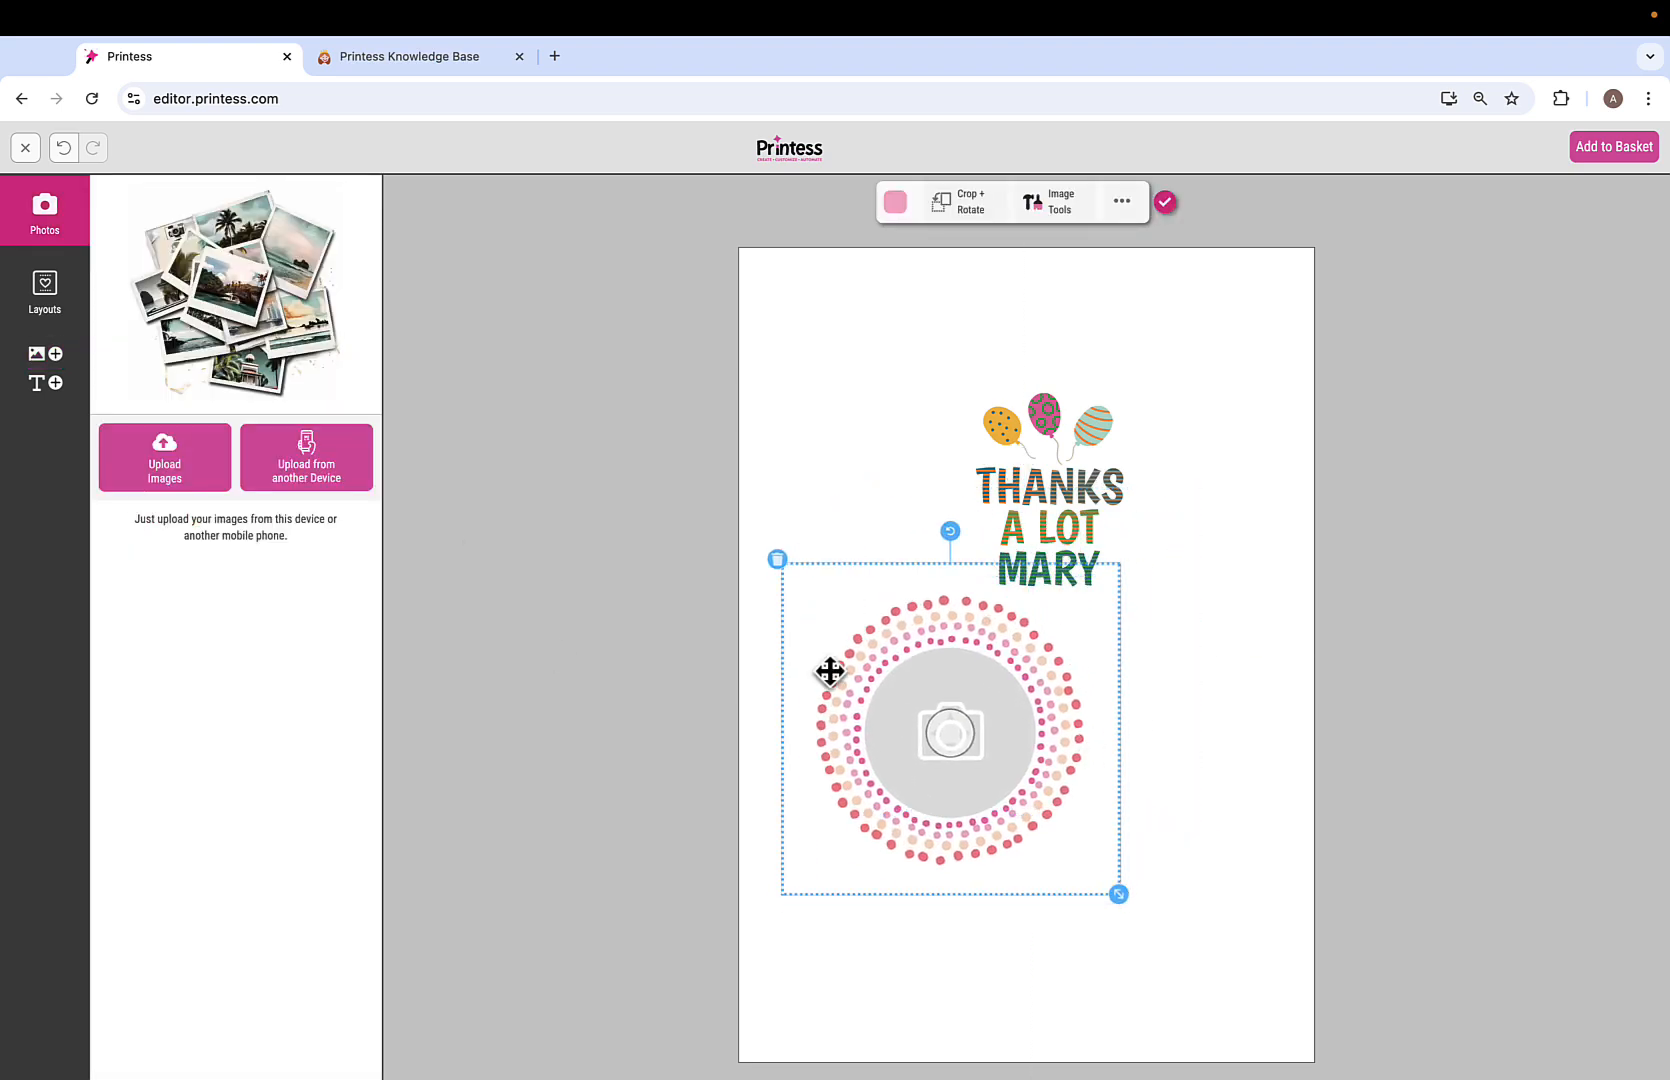
left_click(171, 468)
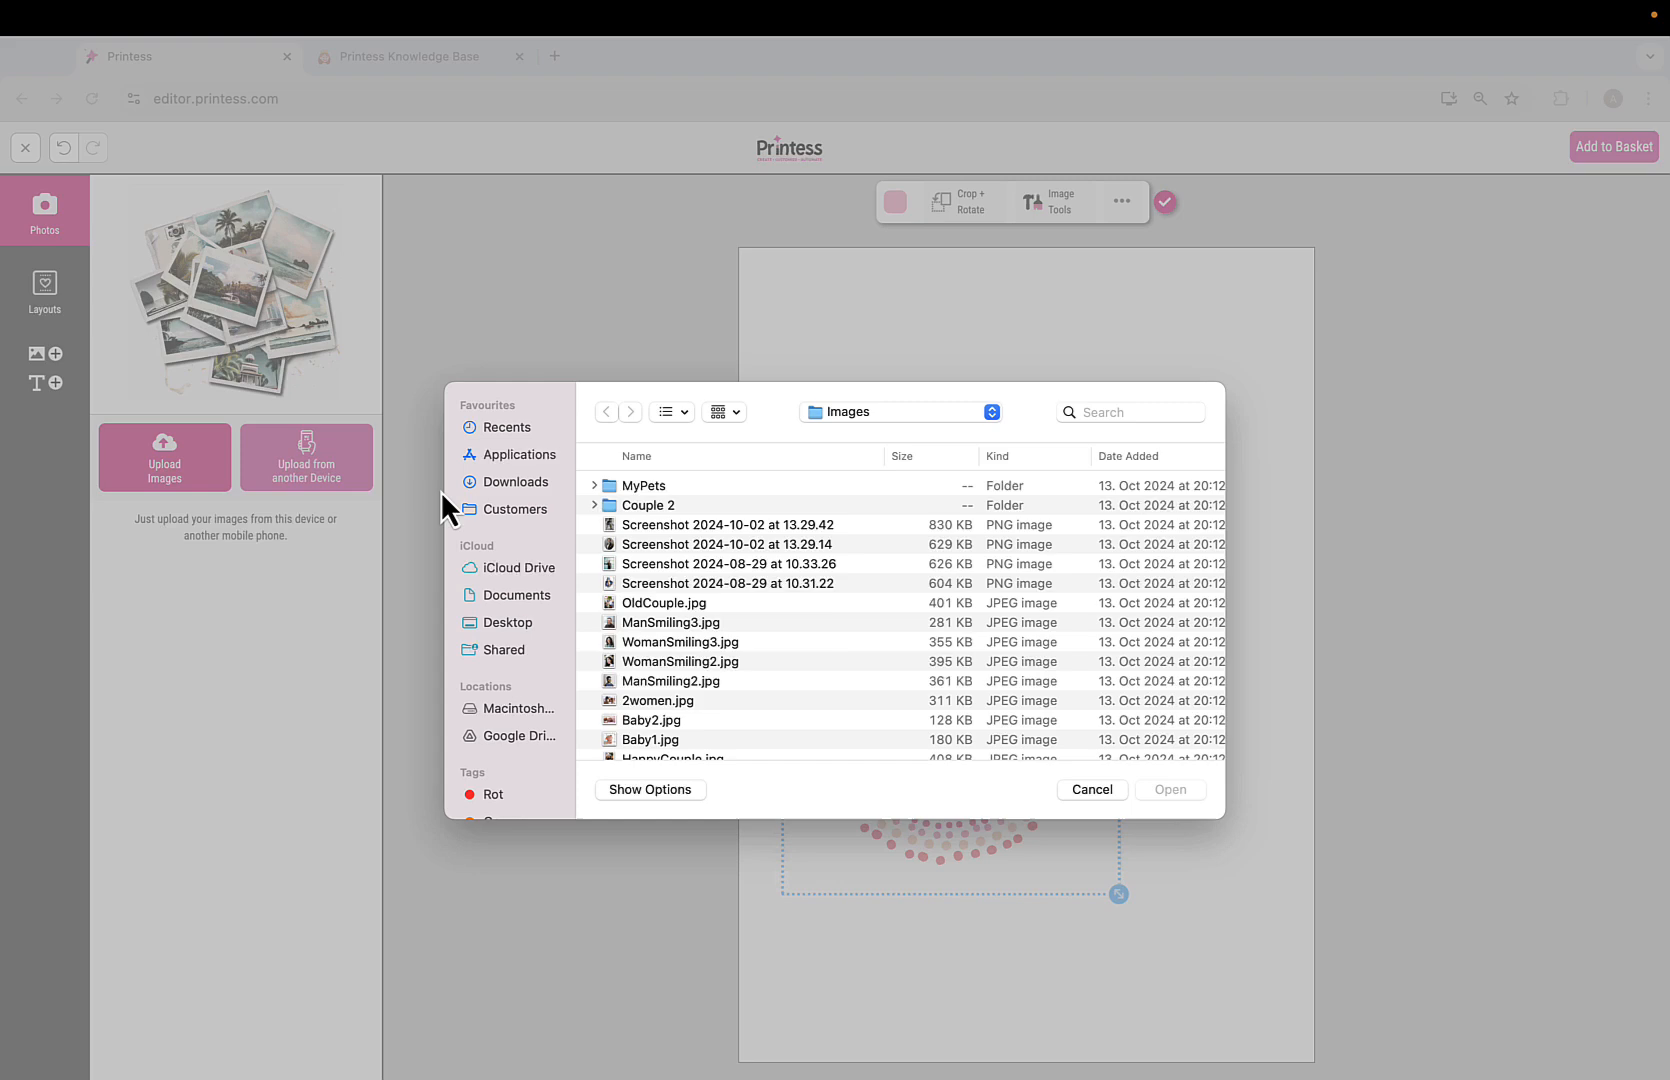
double_click(661, 642)
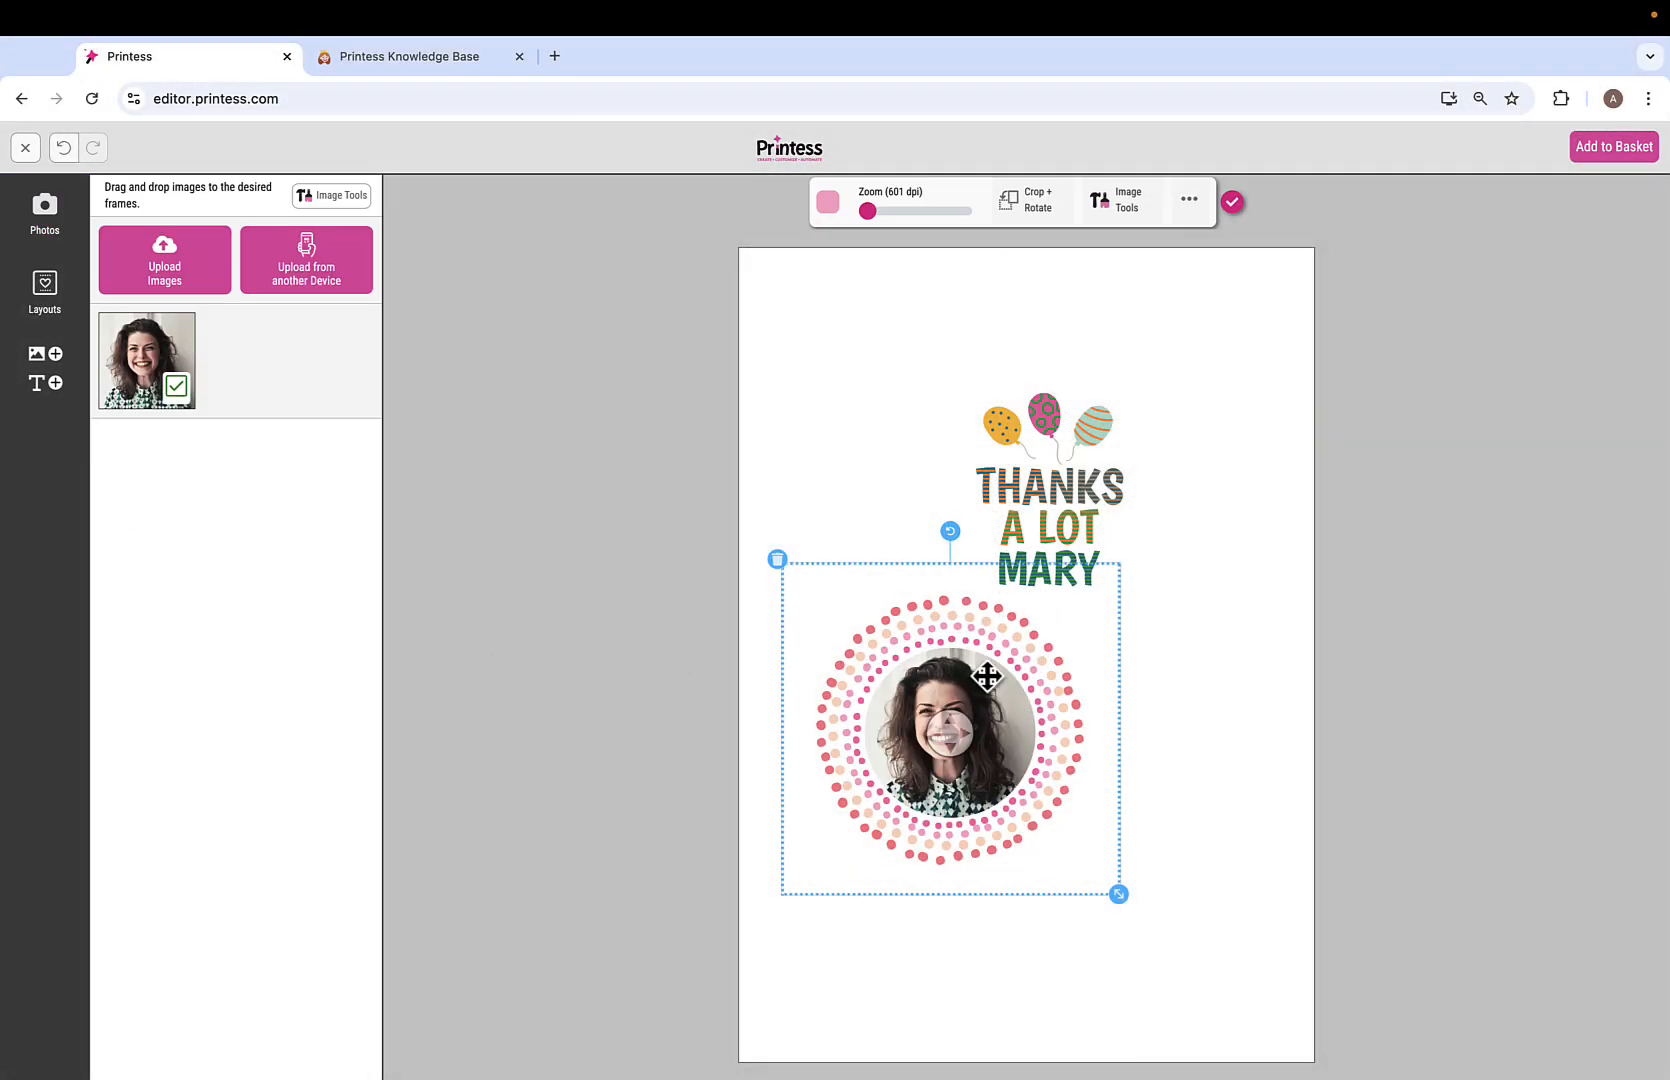
Recolour the round frame's dots orange and return to the template designer.
left_click(827, 201)
left_click(903, 306)
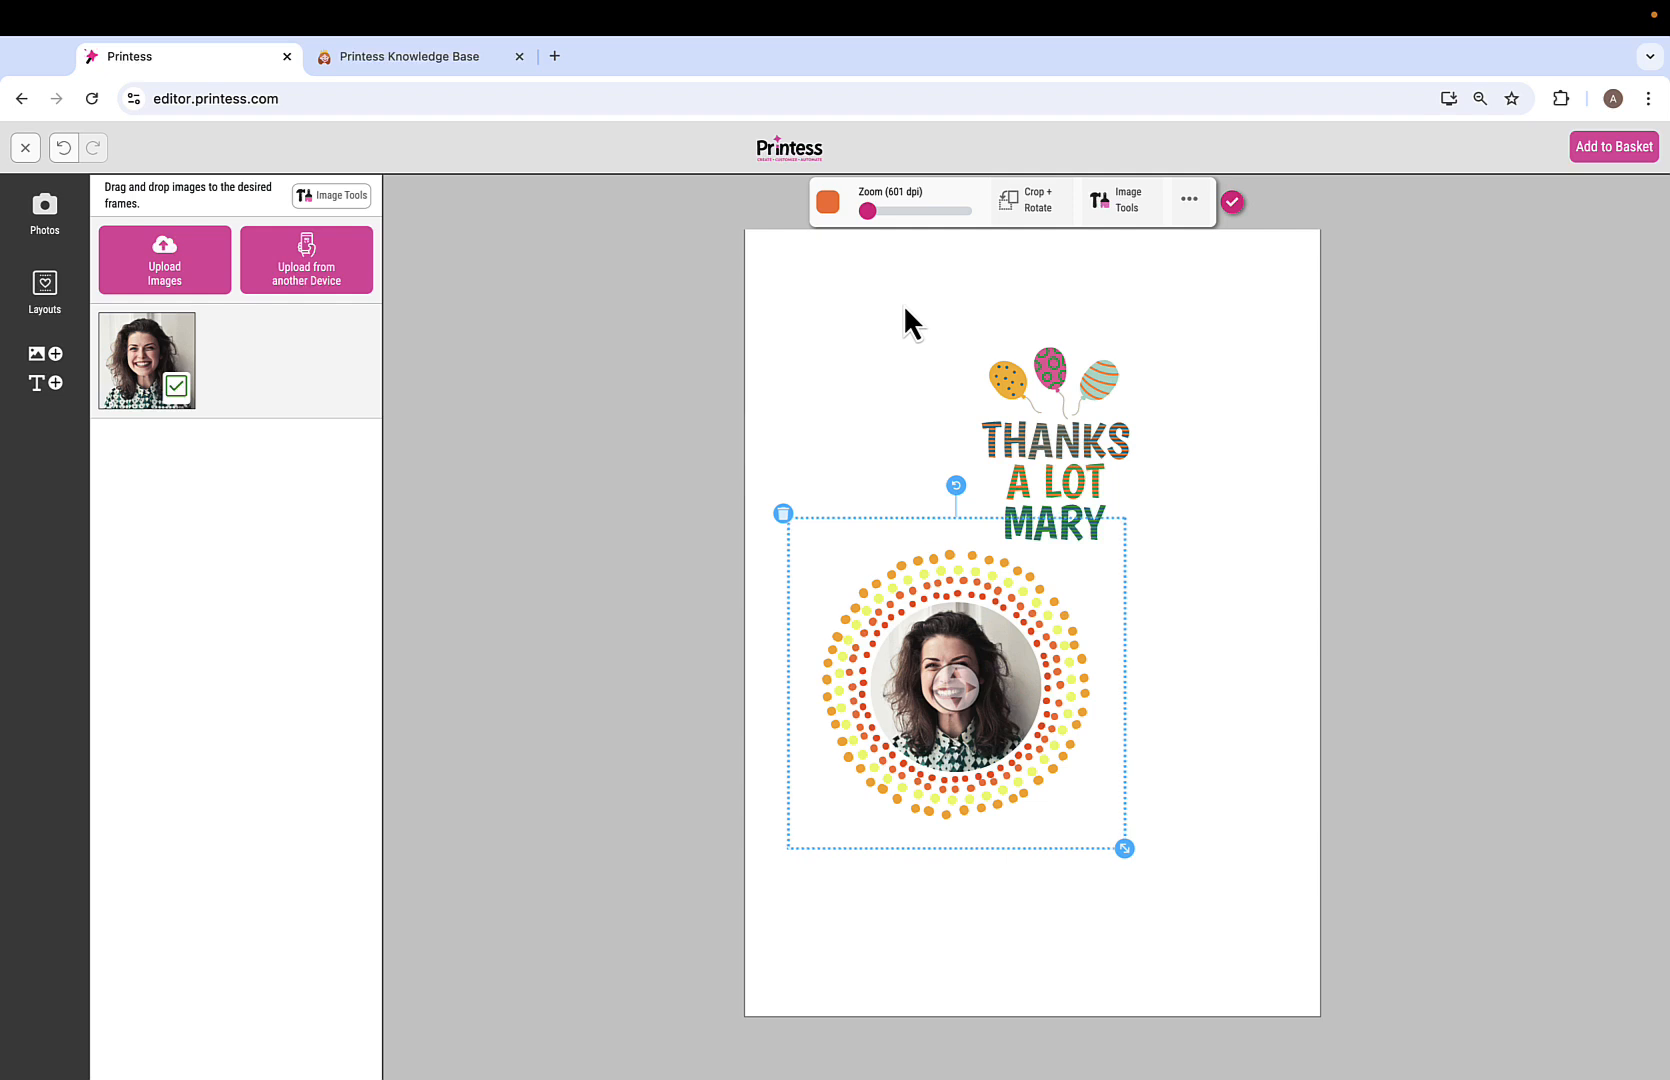
left_click(26, 147)
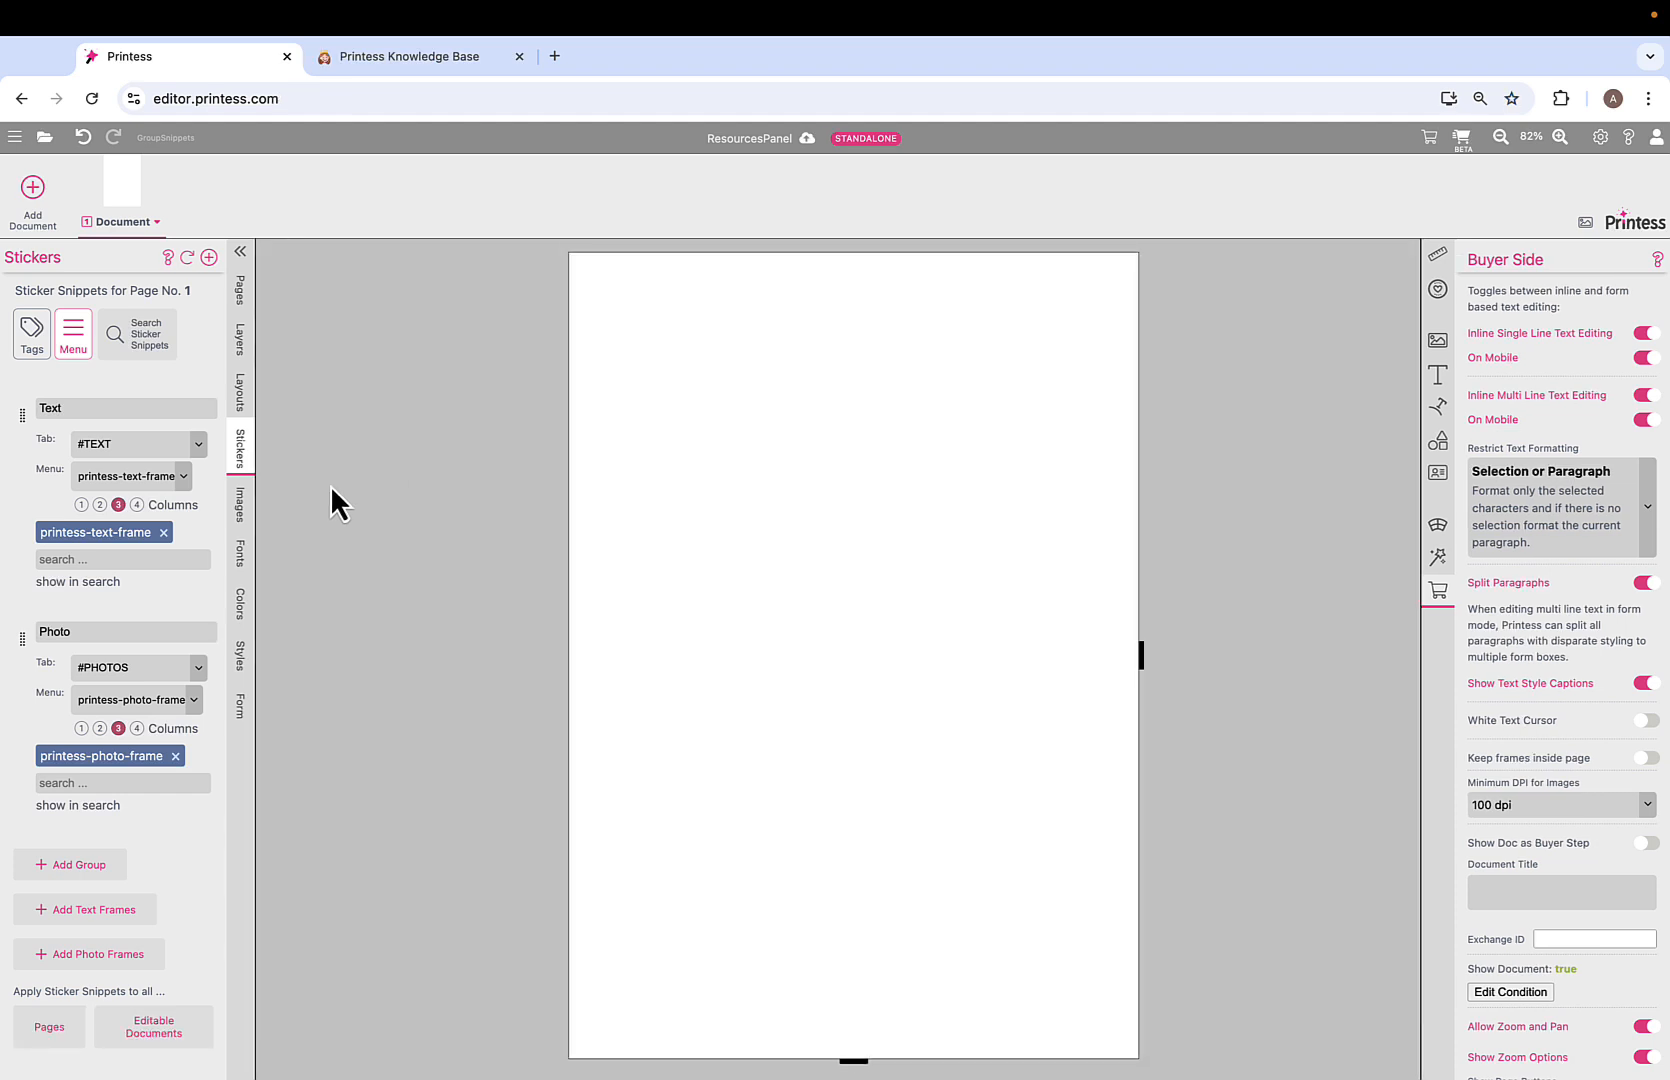
Upload 2women.jpg, ManSmiling2.jpg, WomanSmiling2.jpg, WomanSmiling3.jpg and ManSmiling3.jpg to the Images library.
left_click(246, 508)
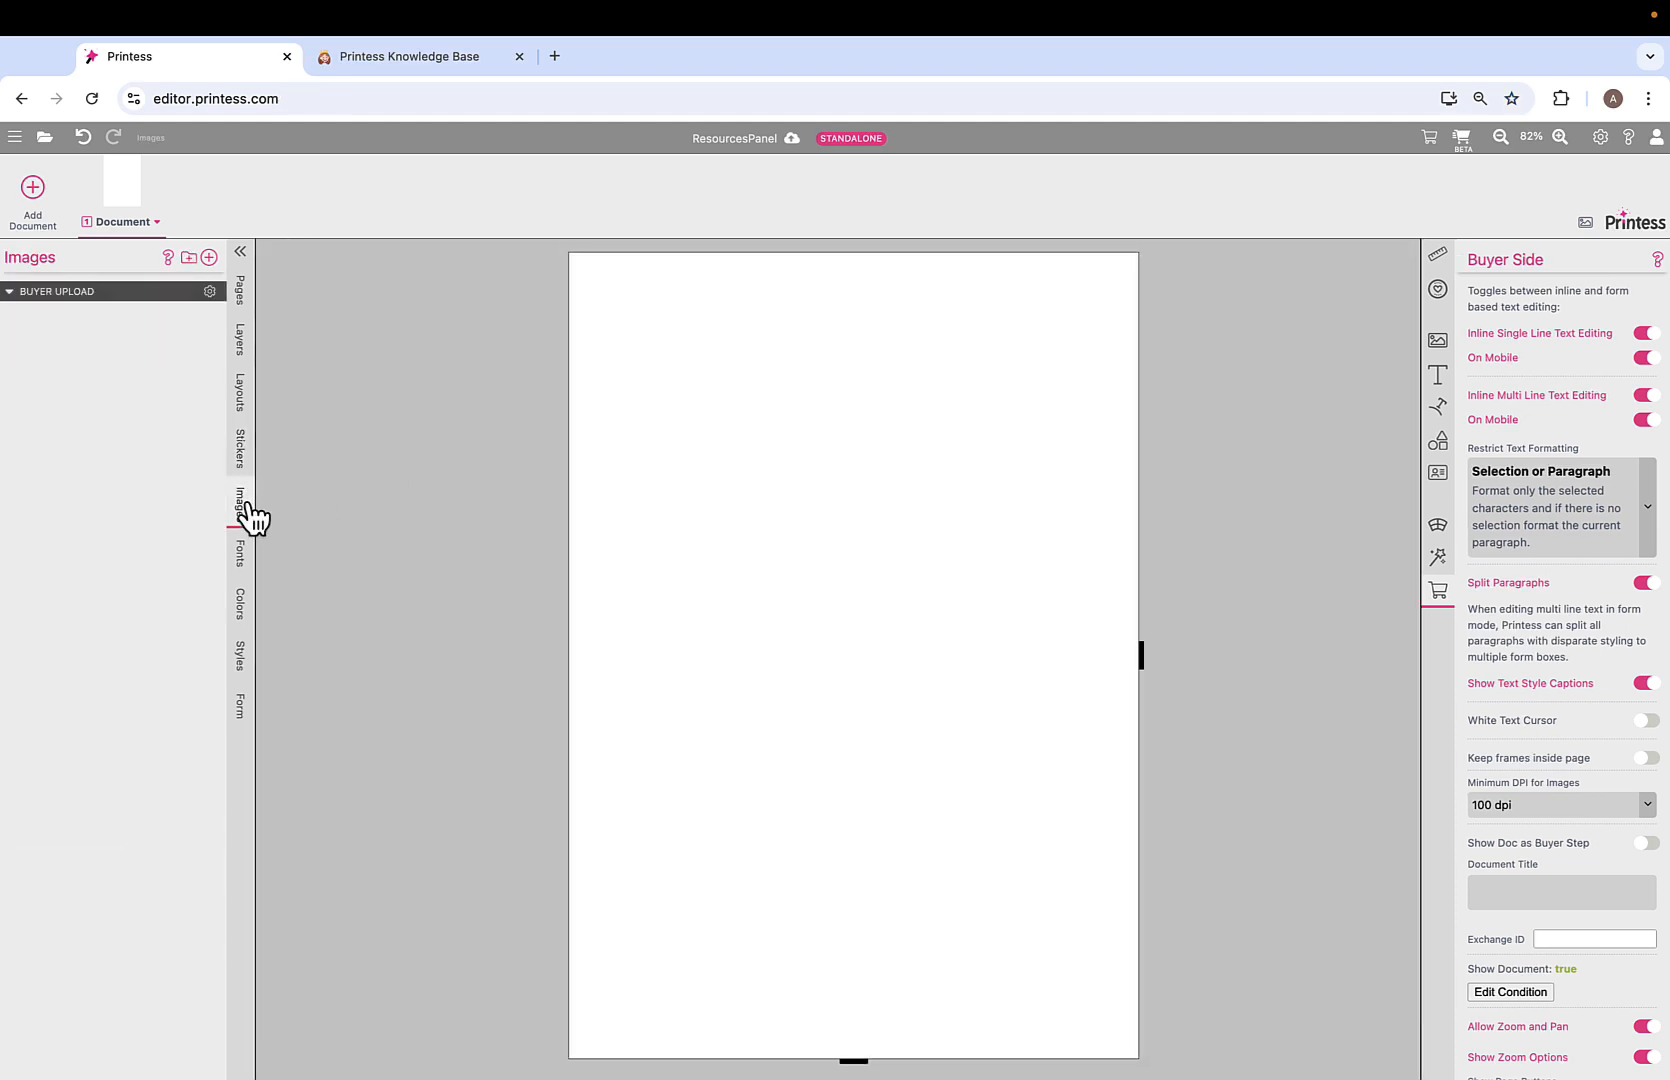
left_click(209, 258)
left_click(848, 600)
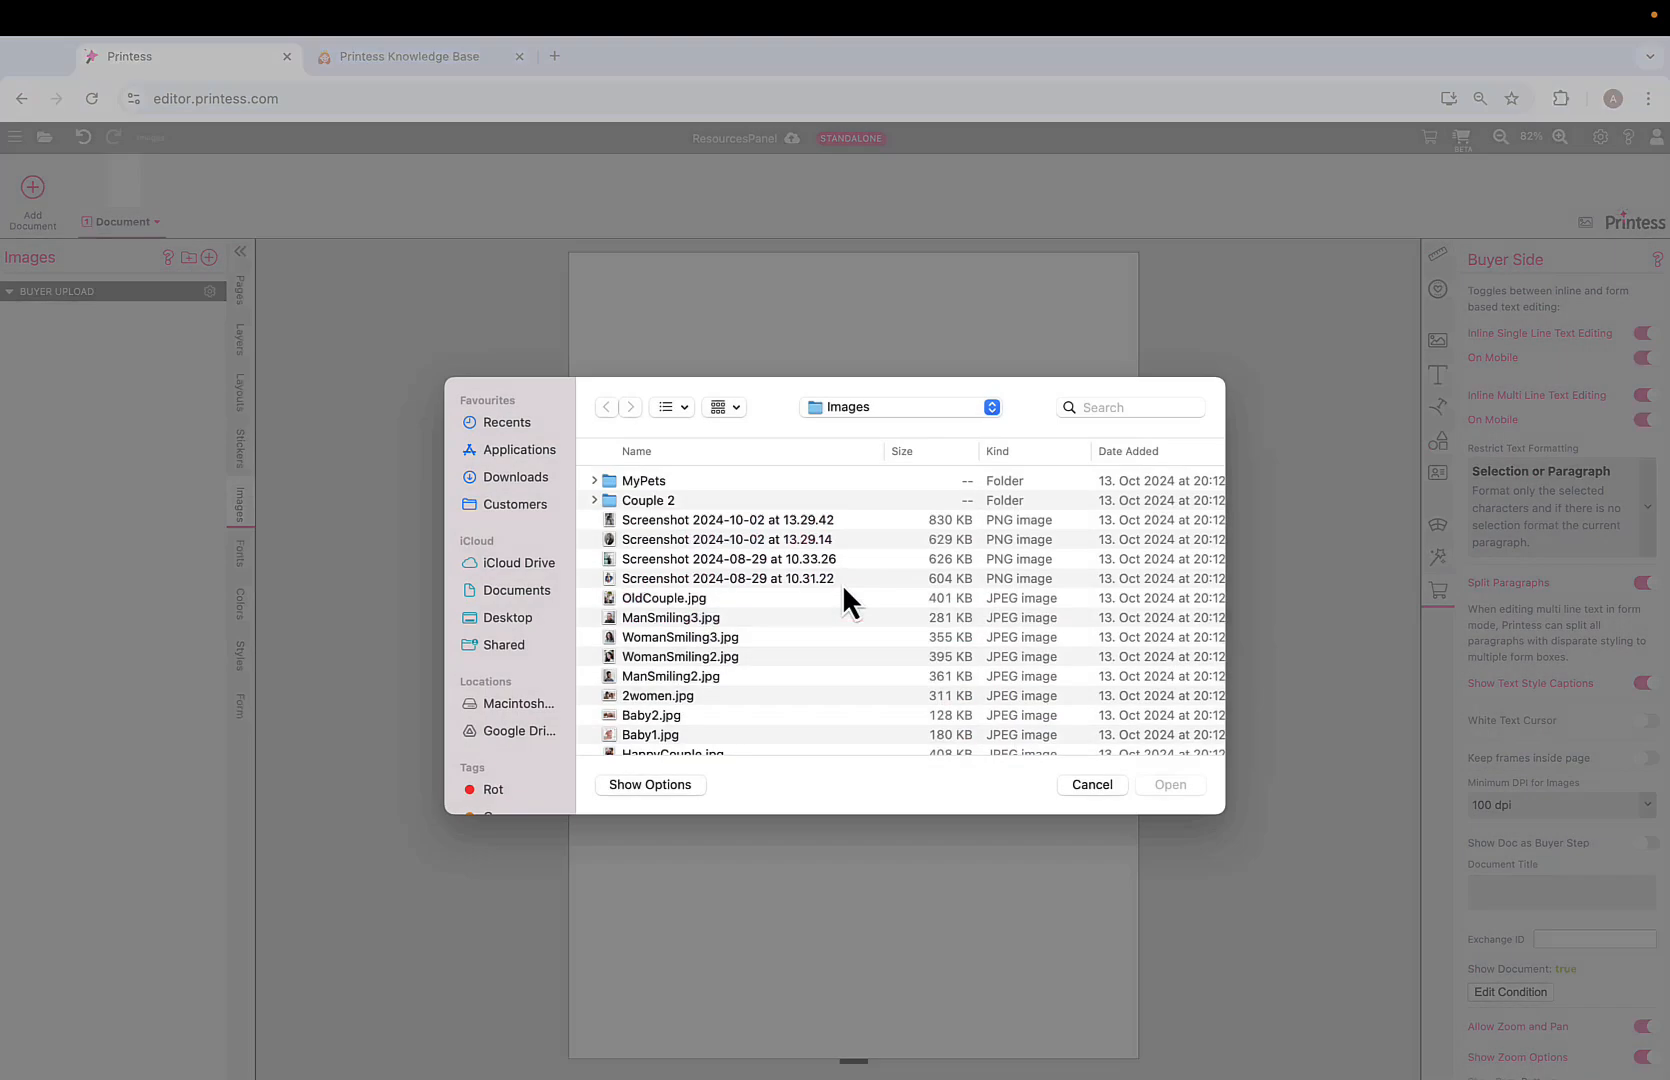
left_click(691, 620)
left_click(693, 704, "shift")
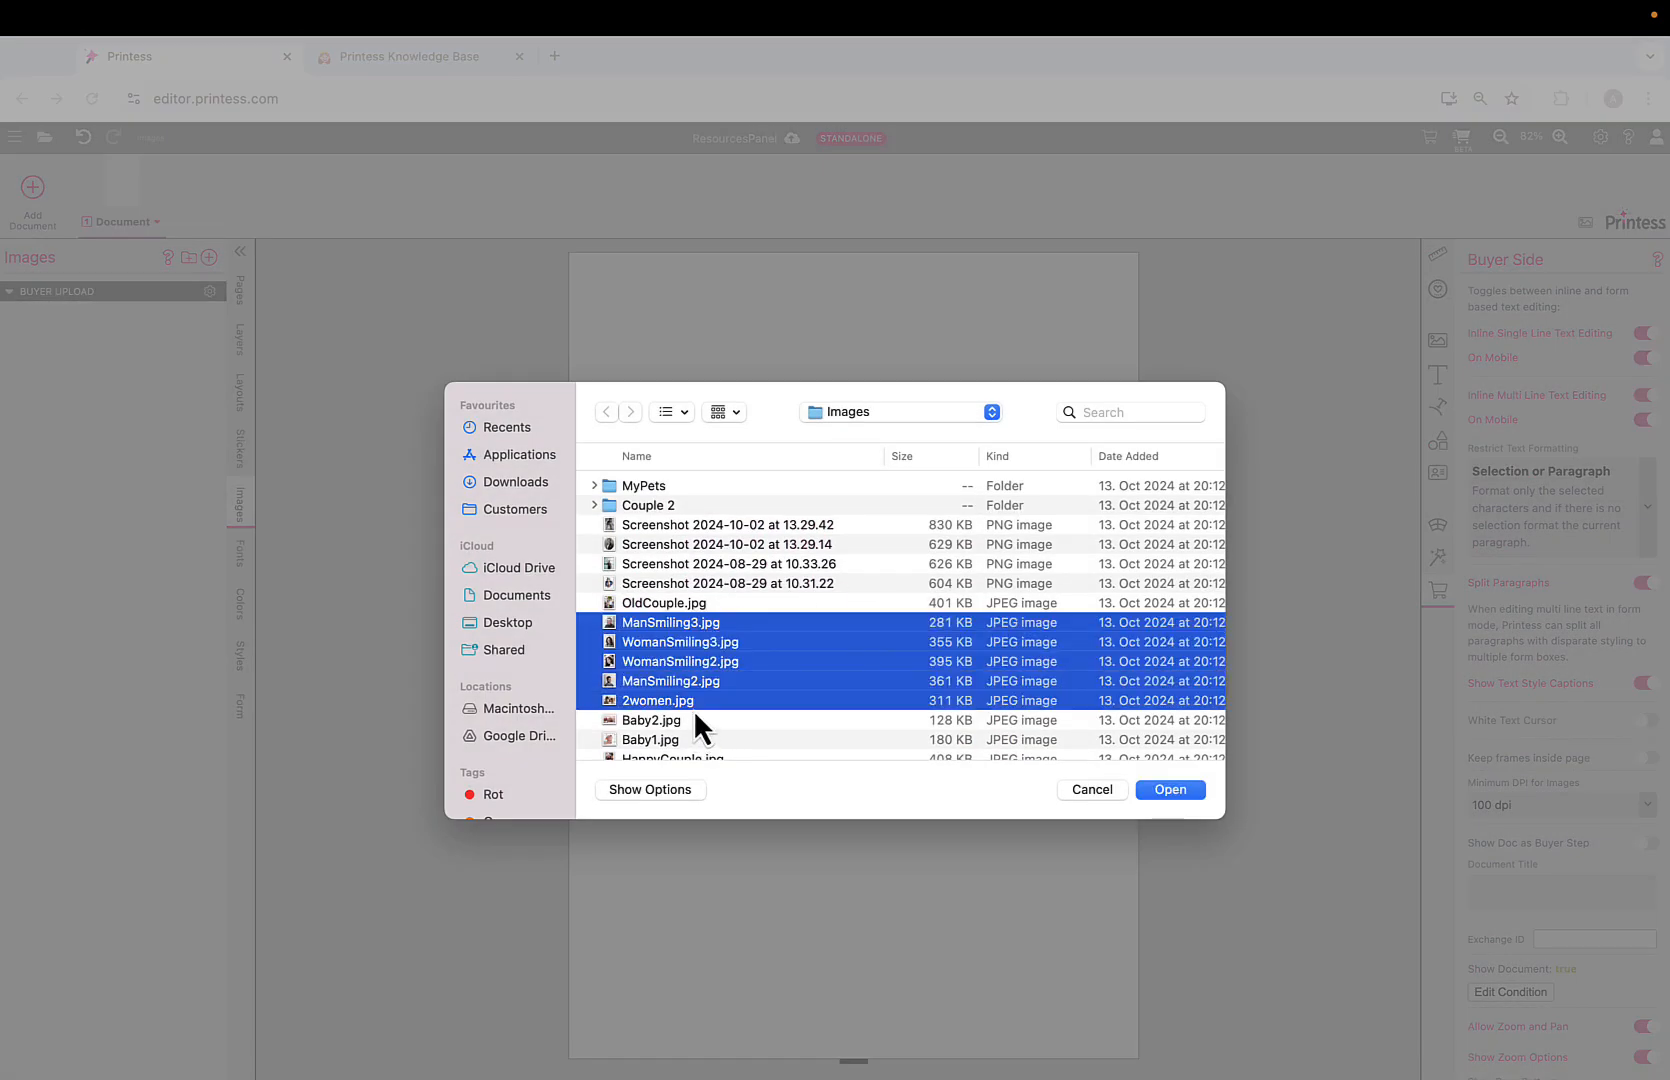
left_click(1178, 792)
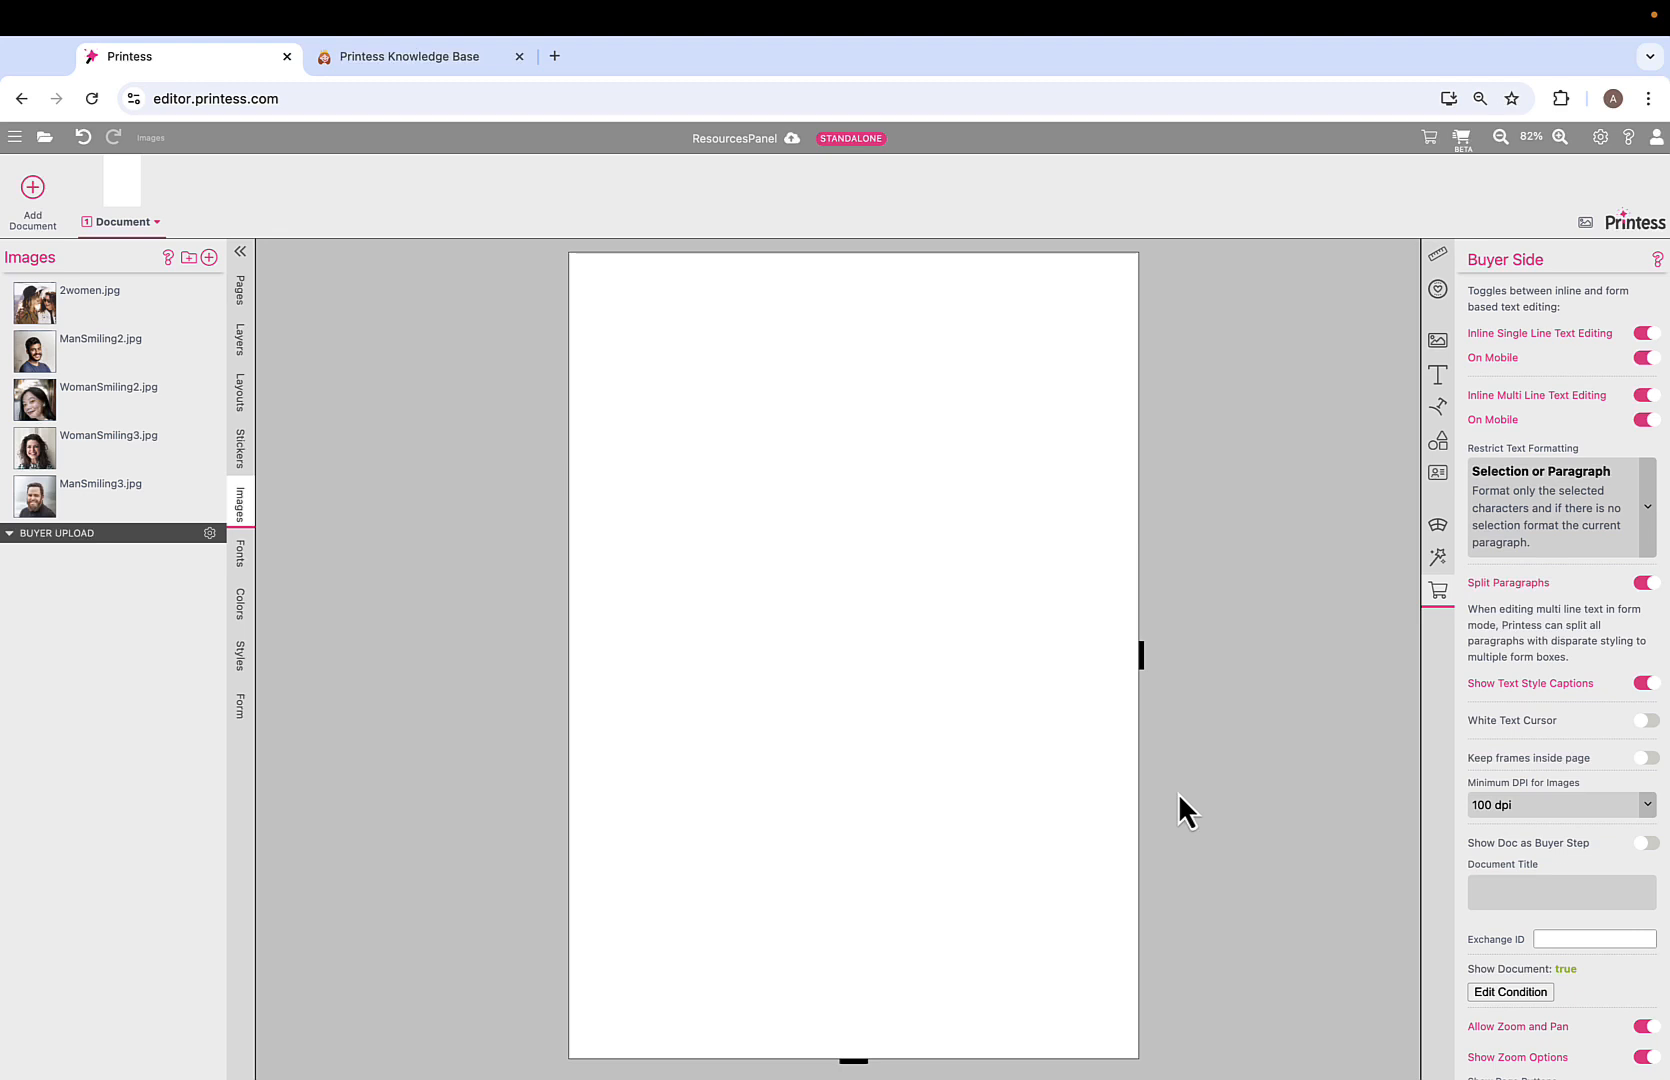
Place ManSmiling2.jpg on the page, enlarged to about 16.9 × 17.5 cm.
left_click_drag(45, 361, 725, 485)
left_click_drag(828, 589, 780, 556)
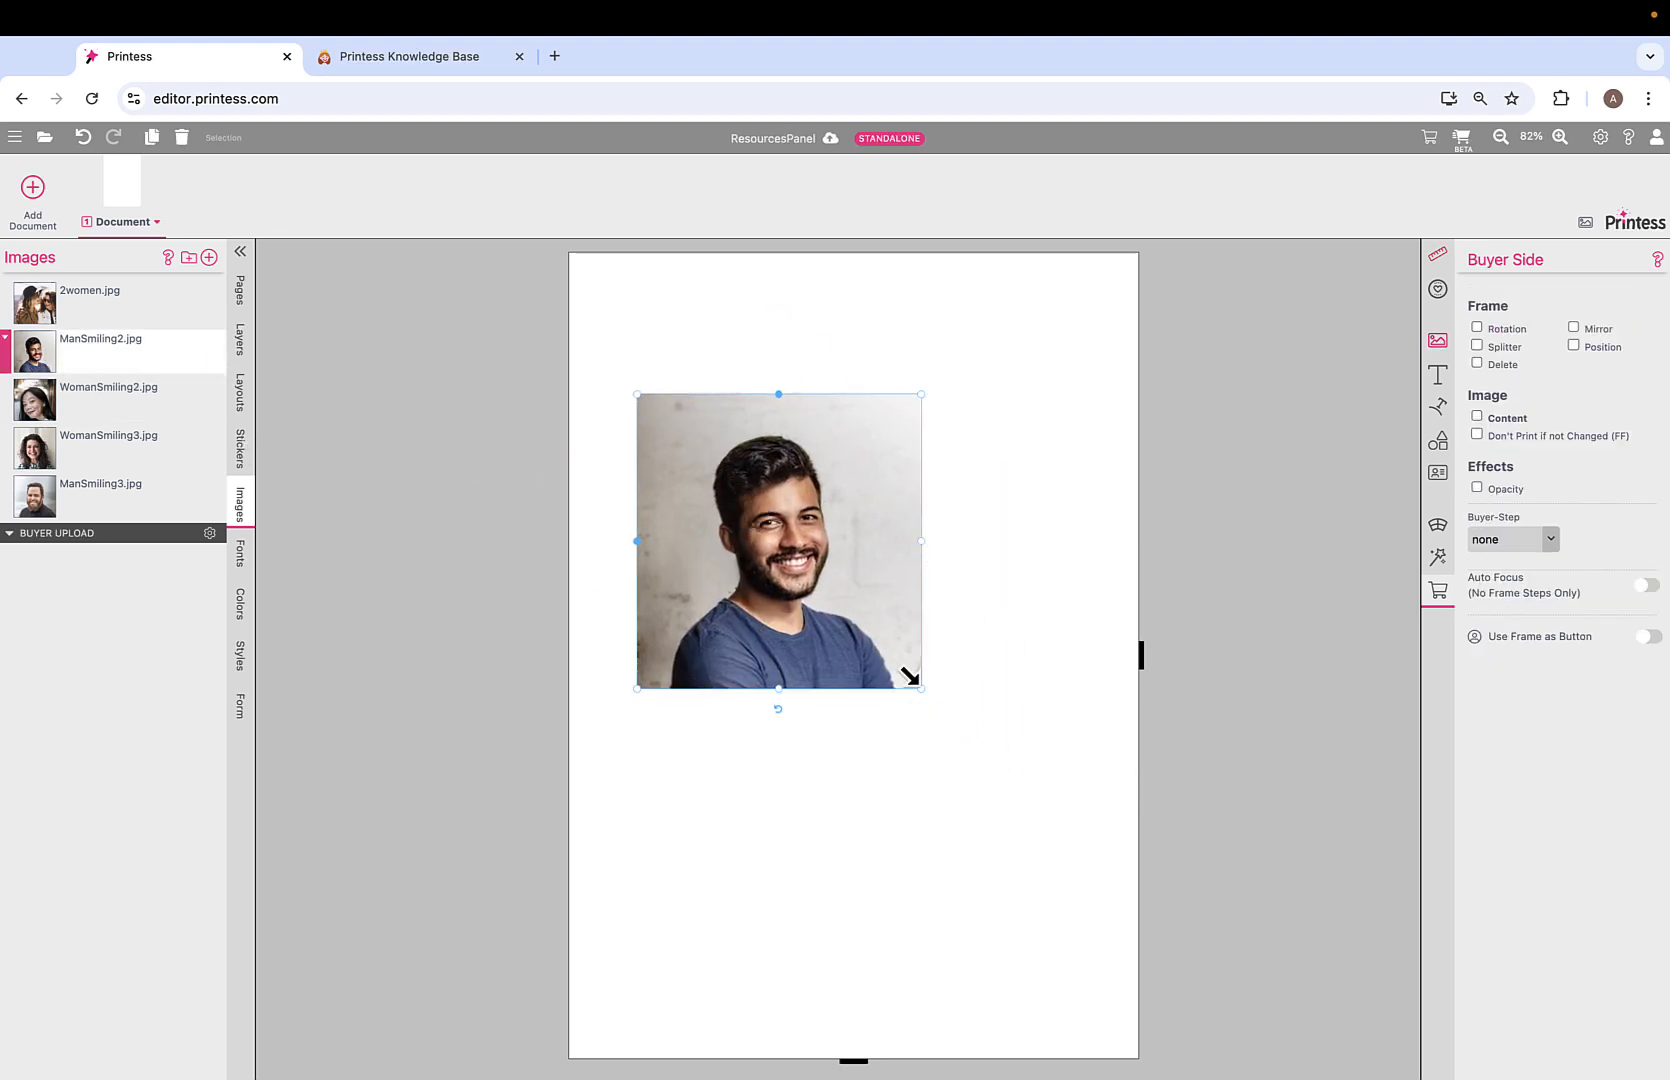
mouse_move(909, 677)
left_mouse_down()
mouse_move(1040, 812)
mouse_move(1100, 905)
mouse_move(929, 672)
left_mouse_up()
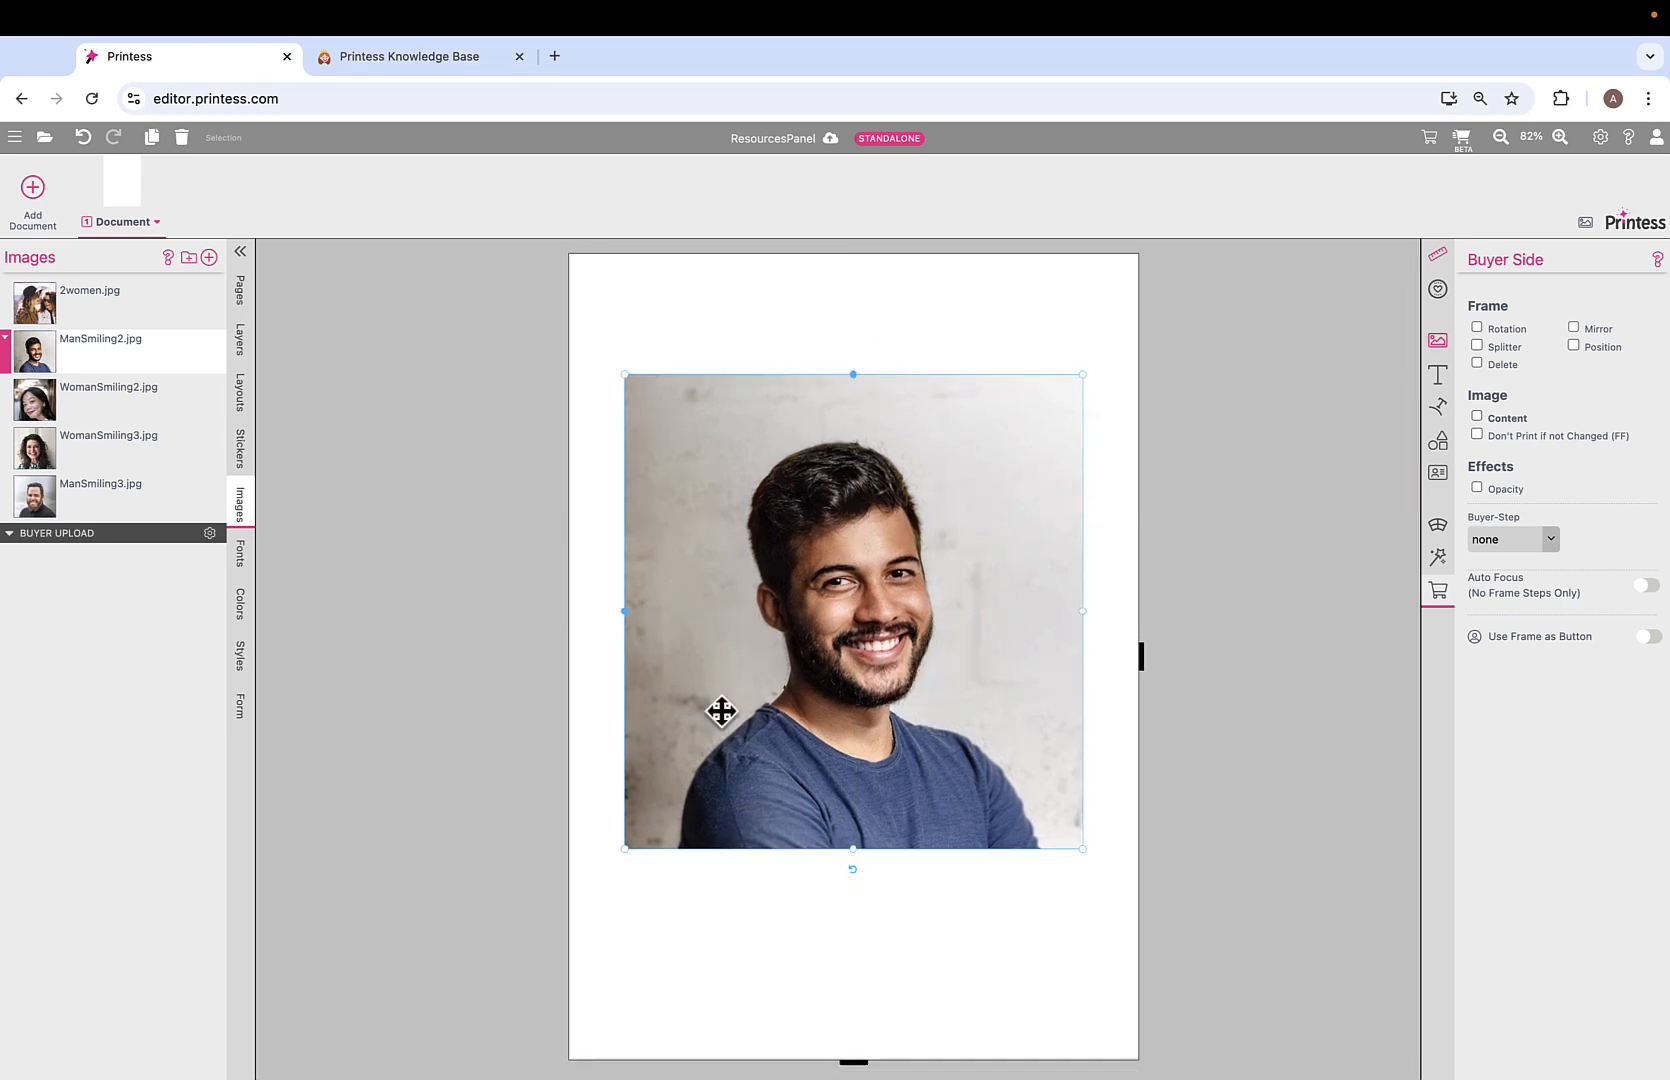
Delete WomanSmiling2.jpg and WomanSmiling3.jpg from the Images library, accepting the in-use warning.
left_click(14, 462, "shift")
right_click(15, 461)
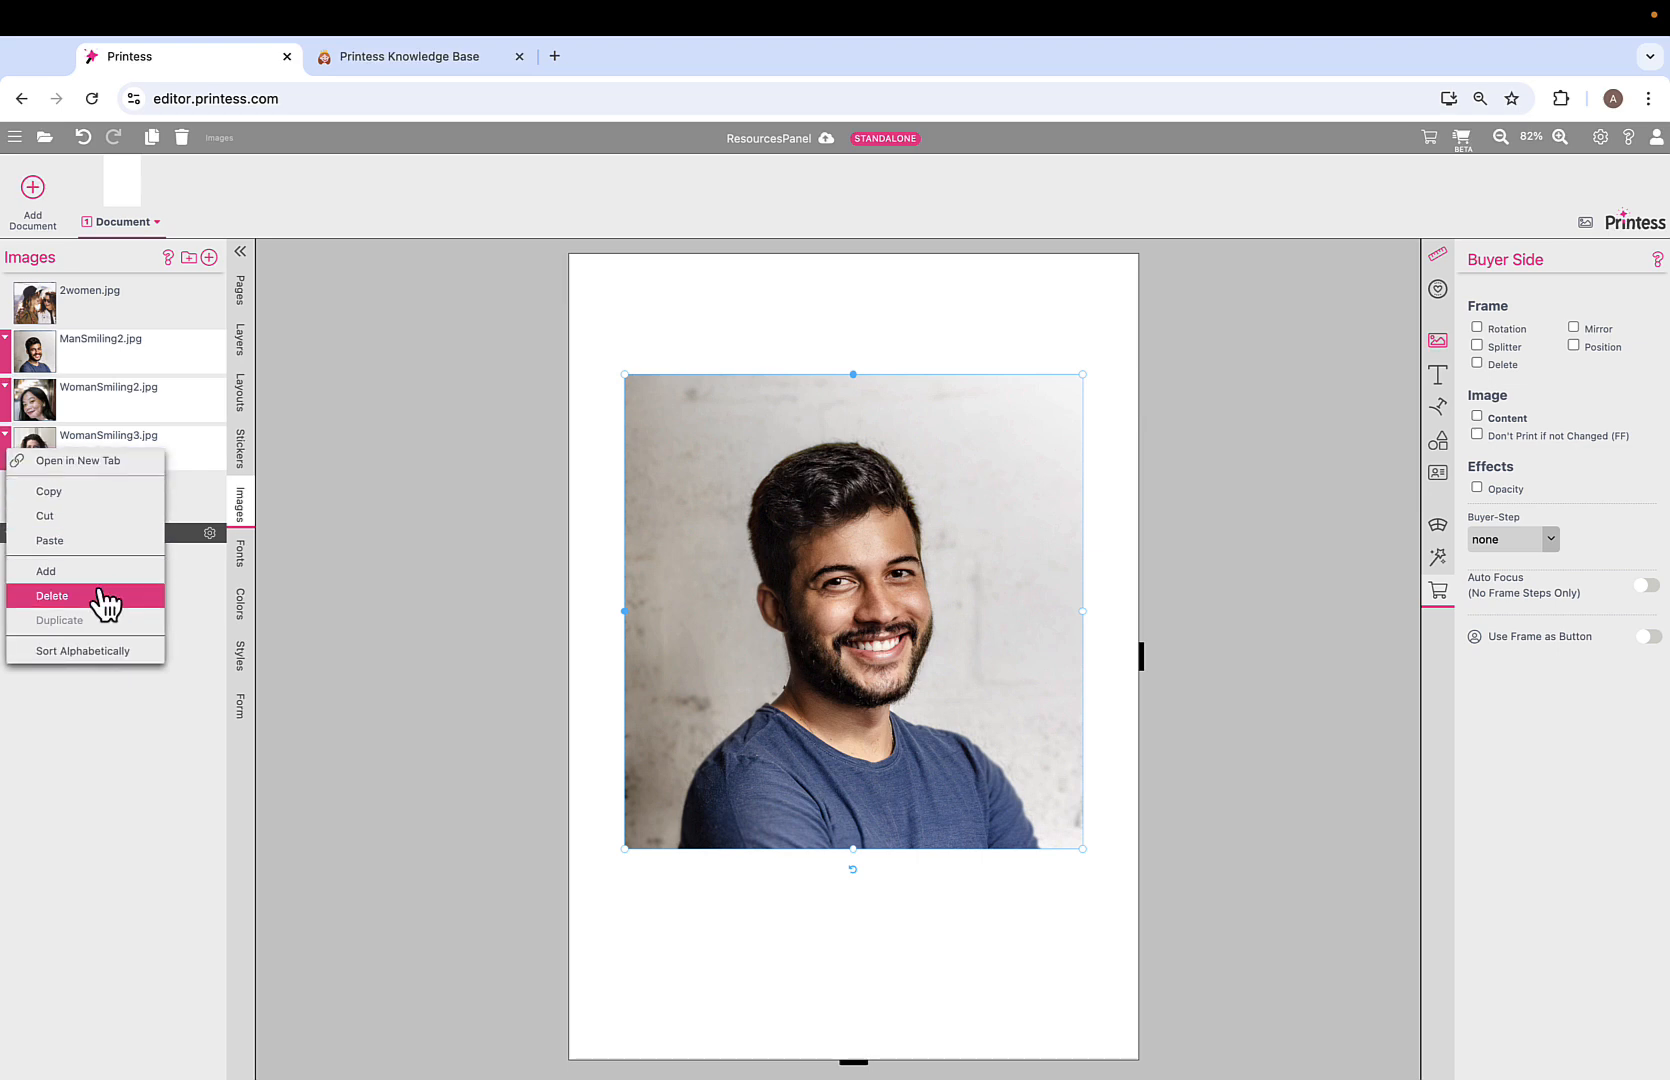
left_click(52, 596)
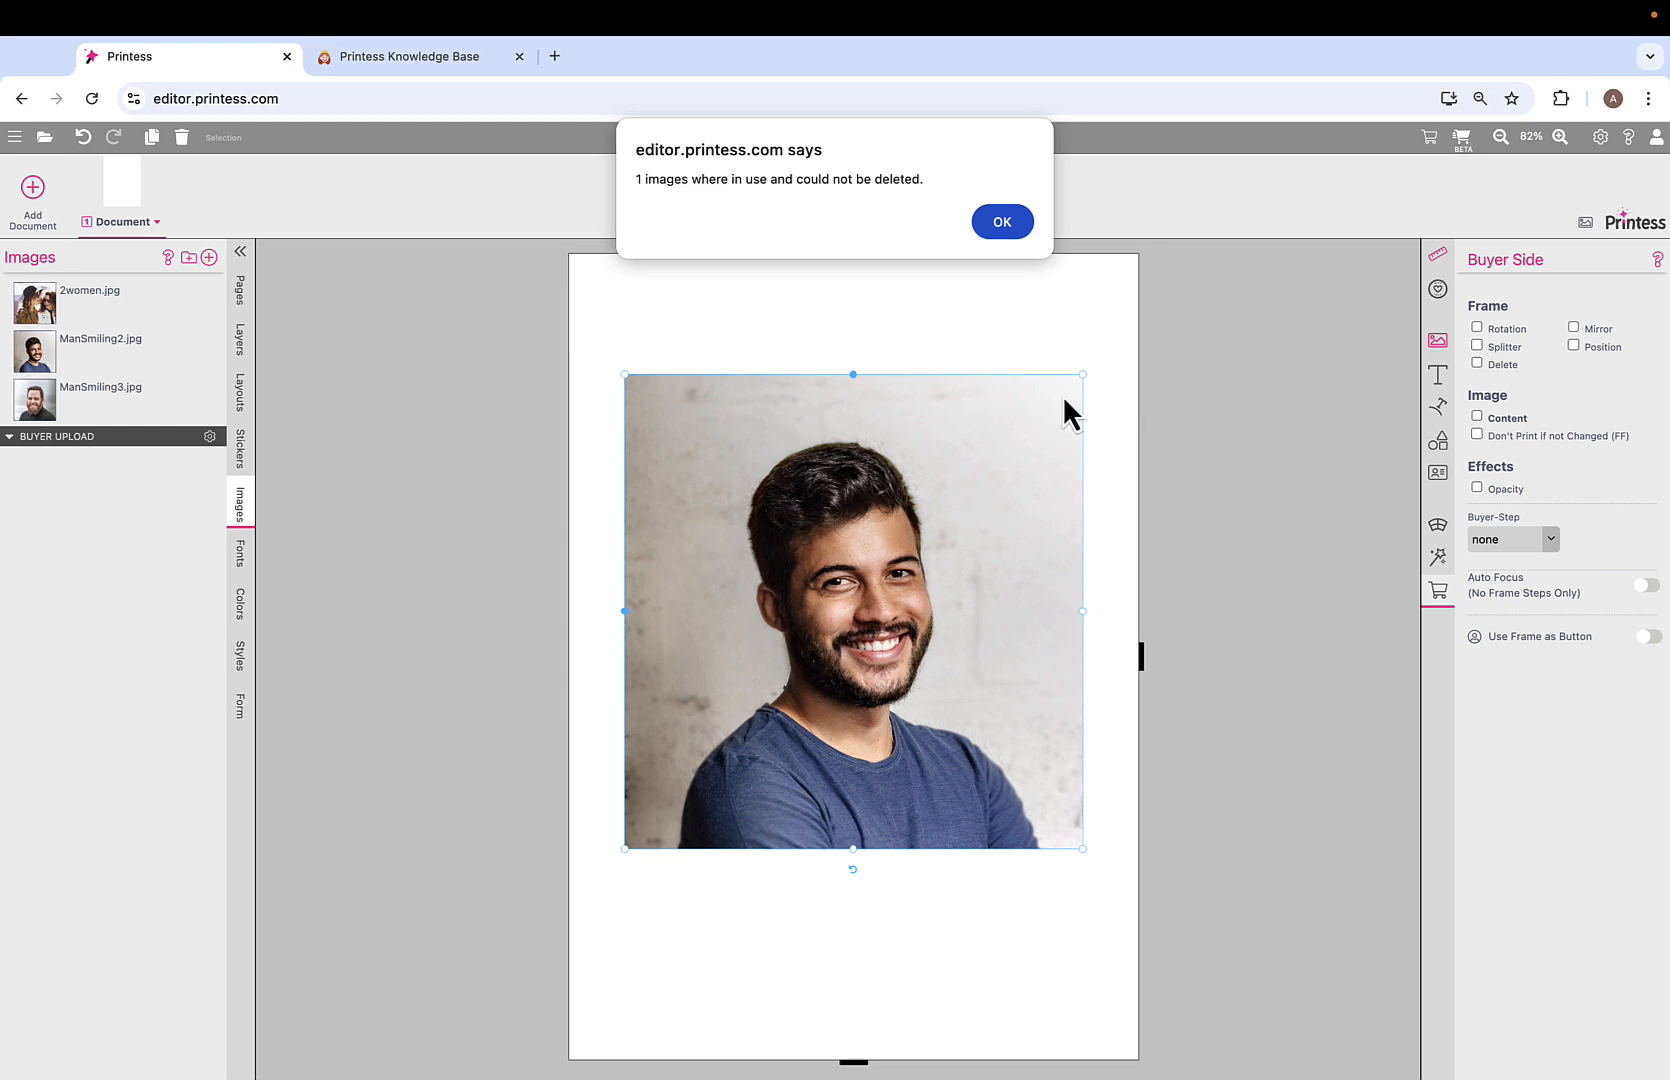
left_click(1002, 222)
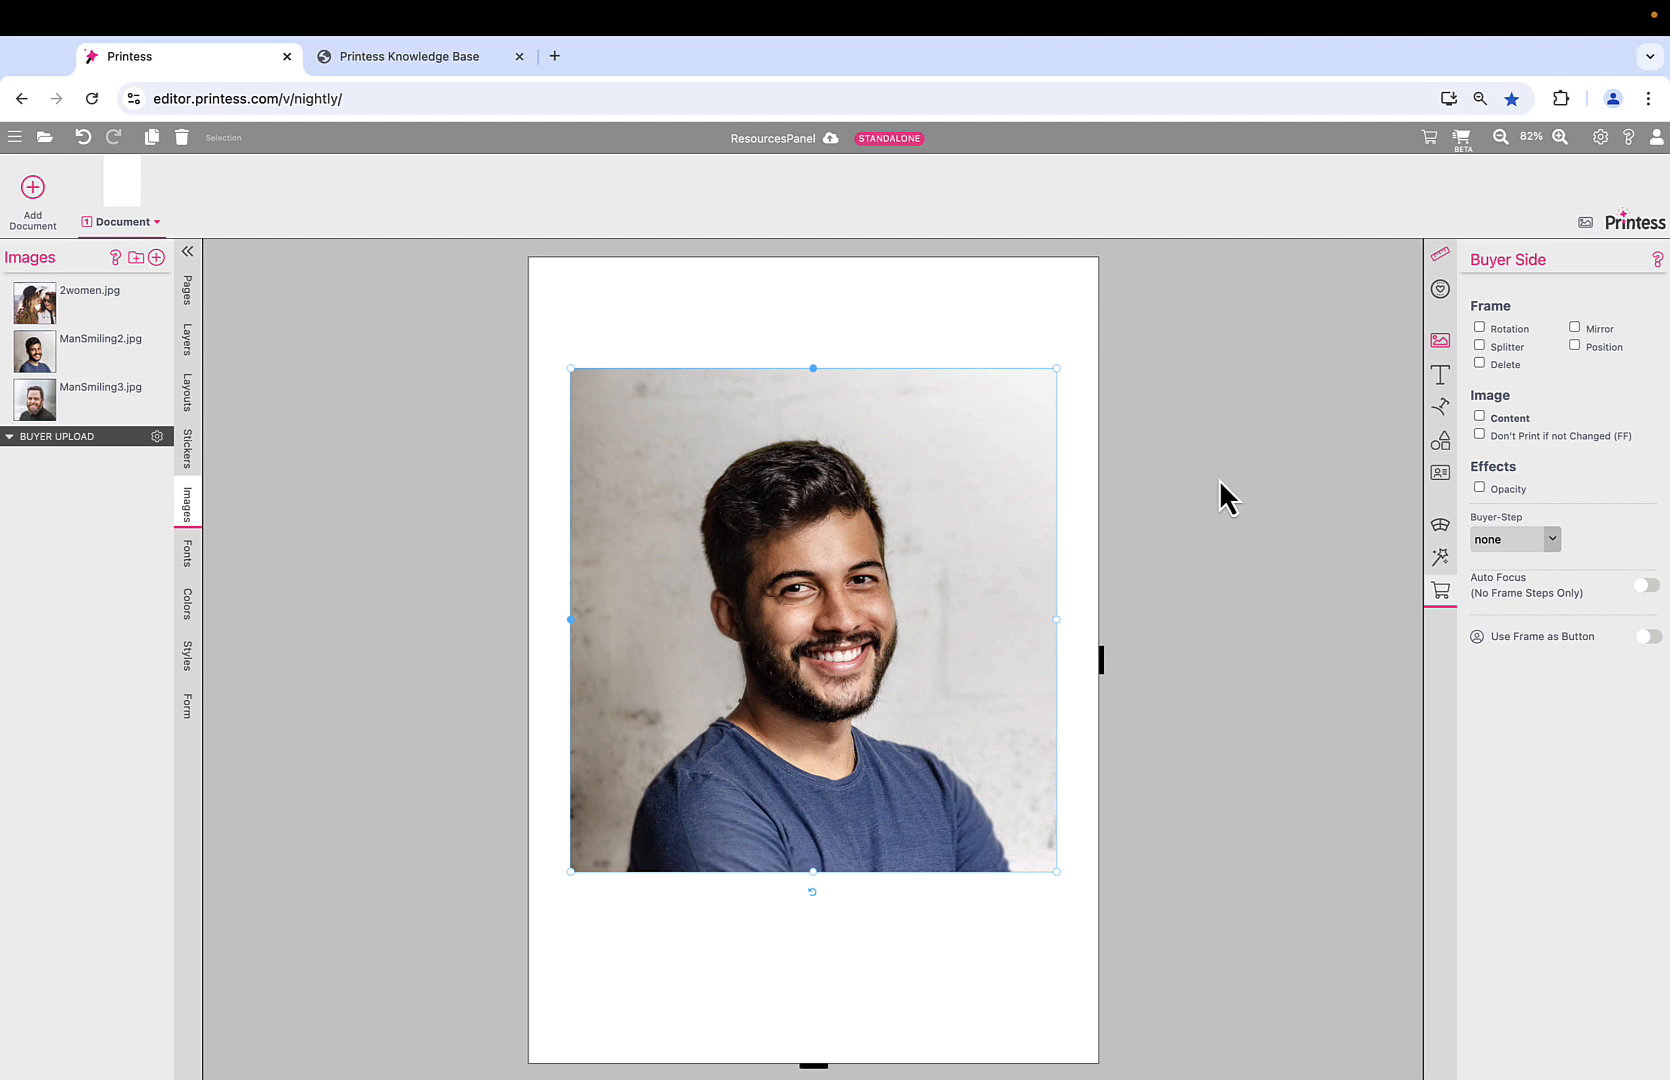
Enable Content and Mandatory under Image in the photo's Buyer Side settings.
left_click(1479, 416)
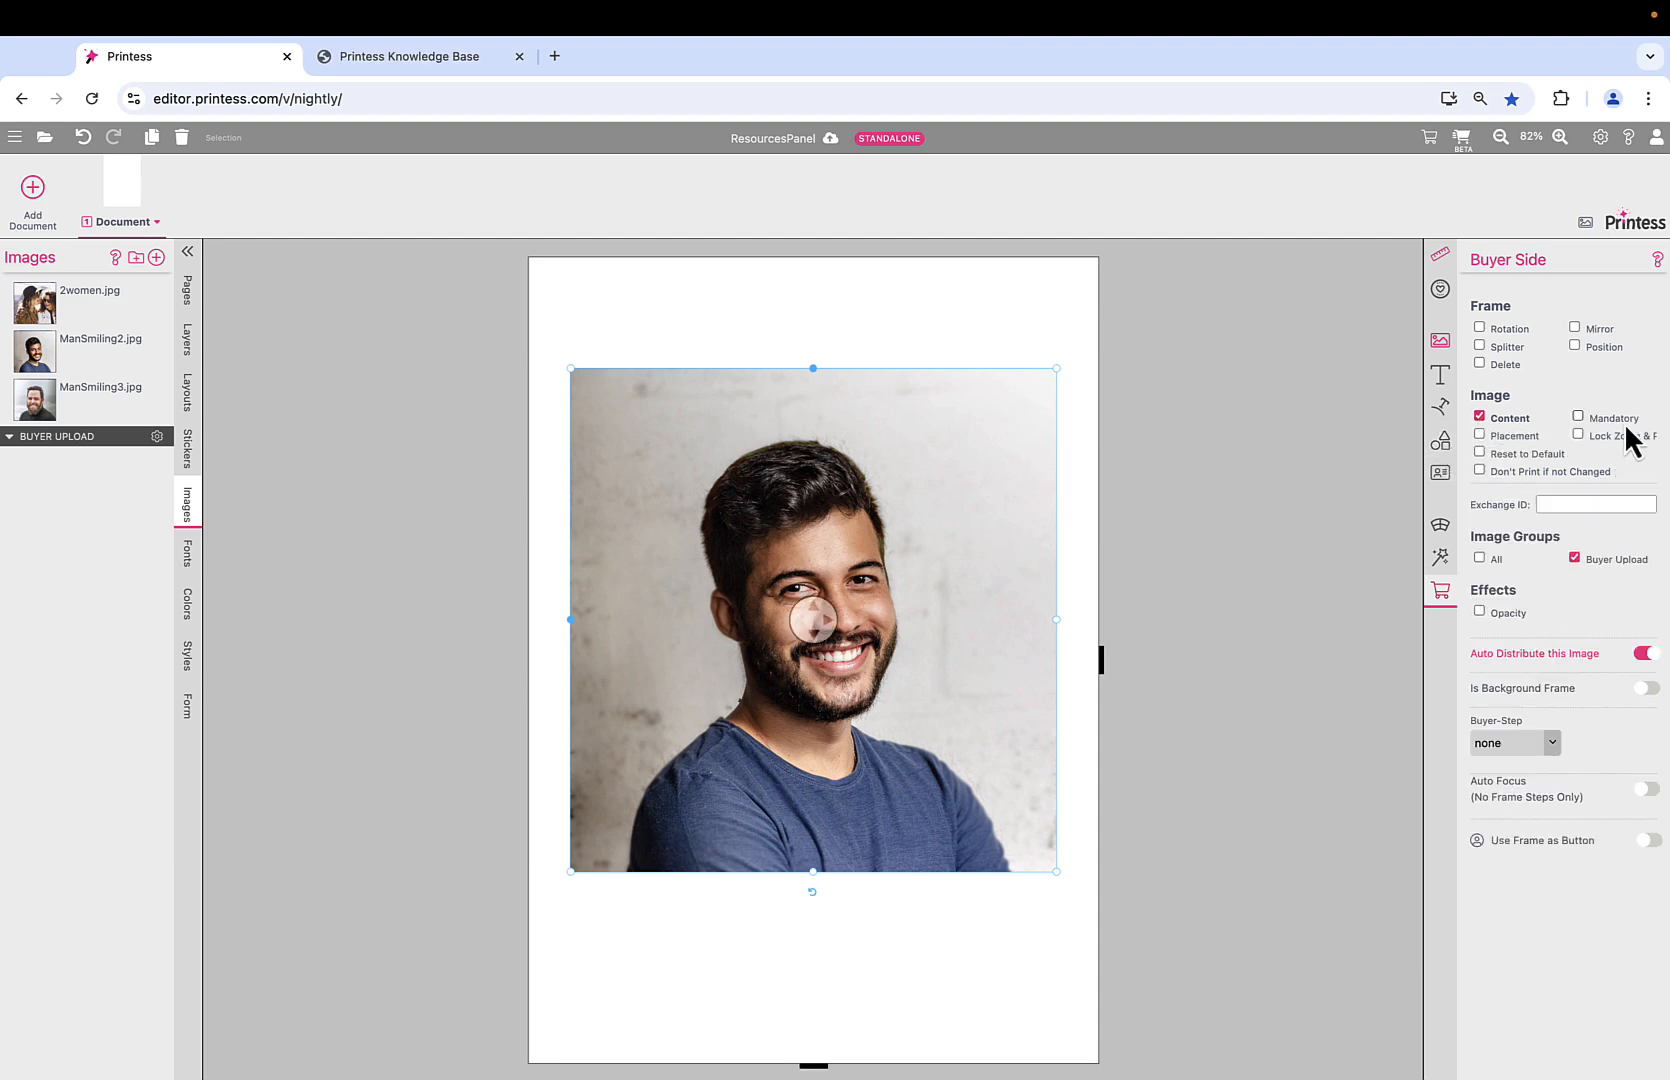
left_click(1578, 417)
left_click(1463, 145)
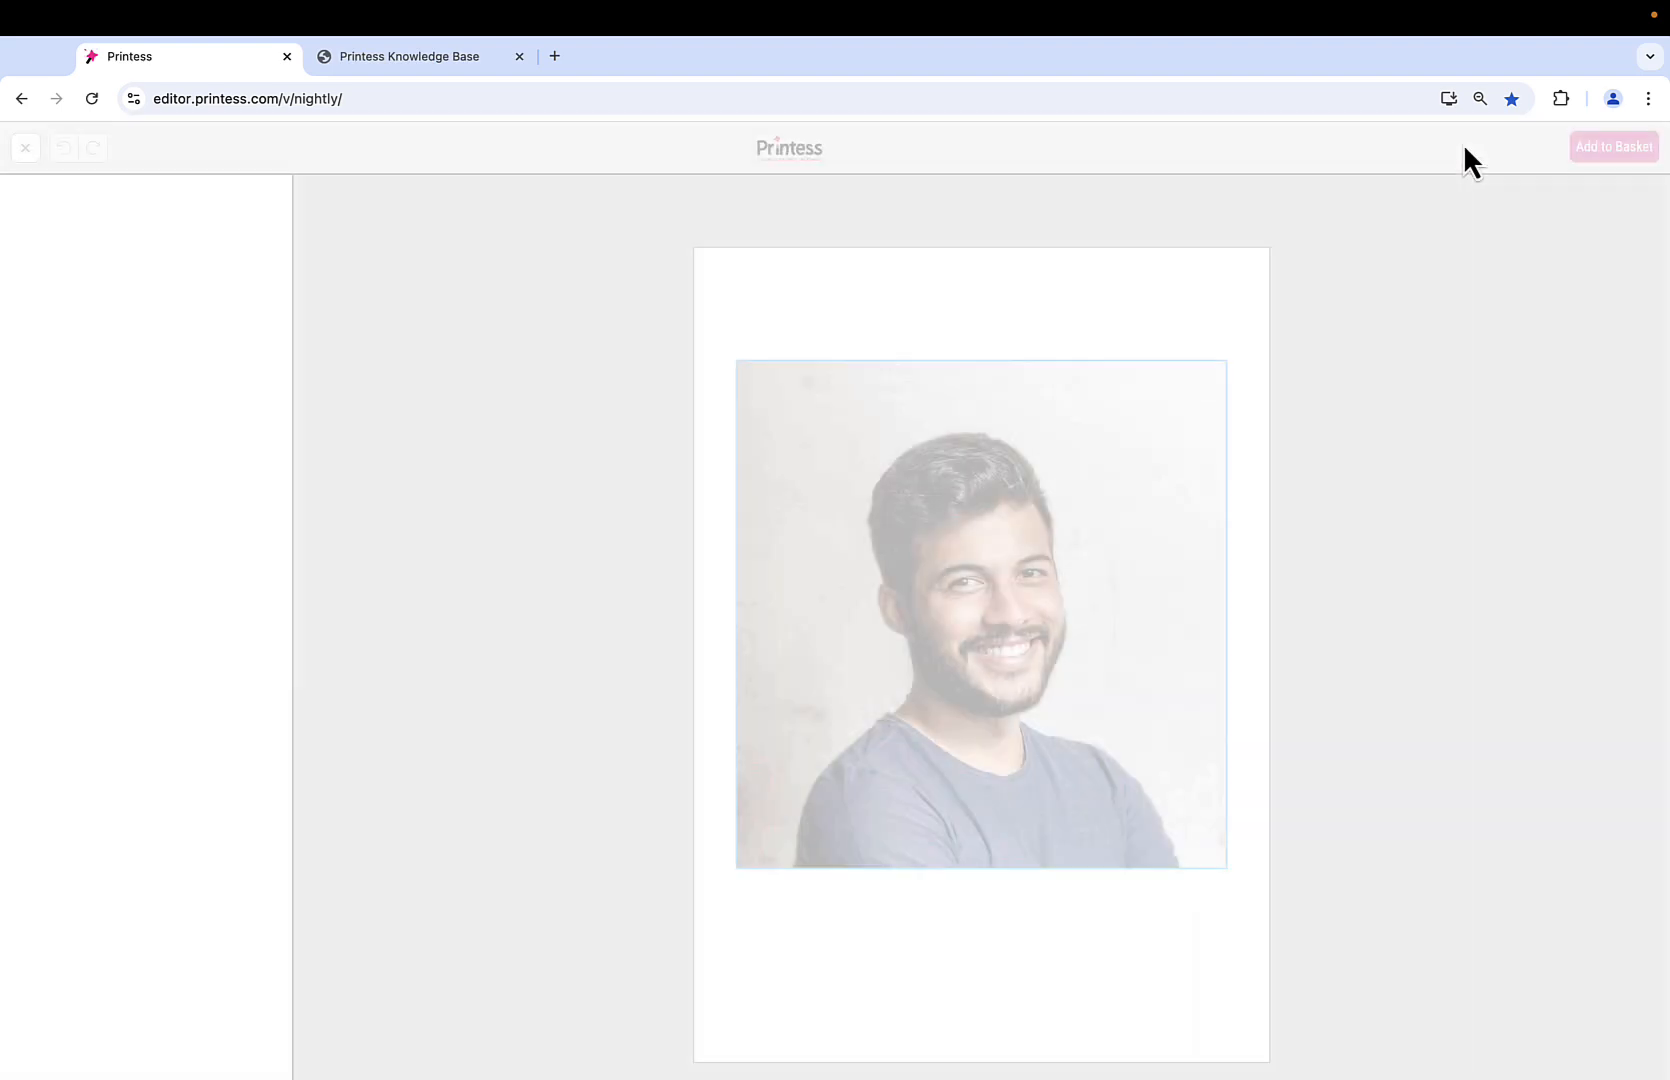
left_click(1622, 149)
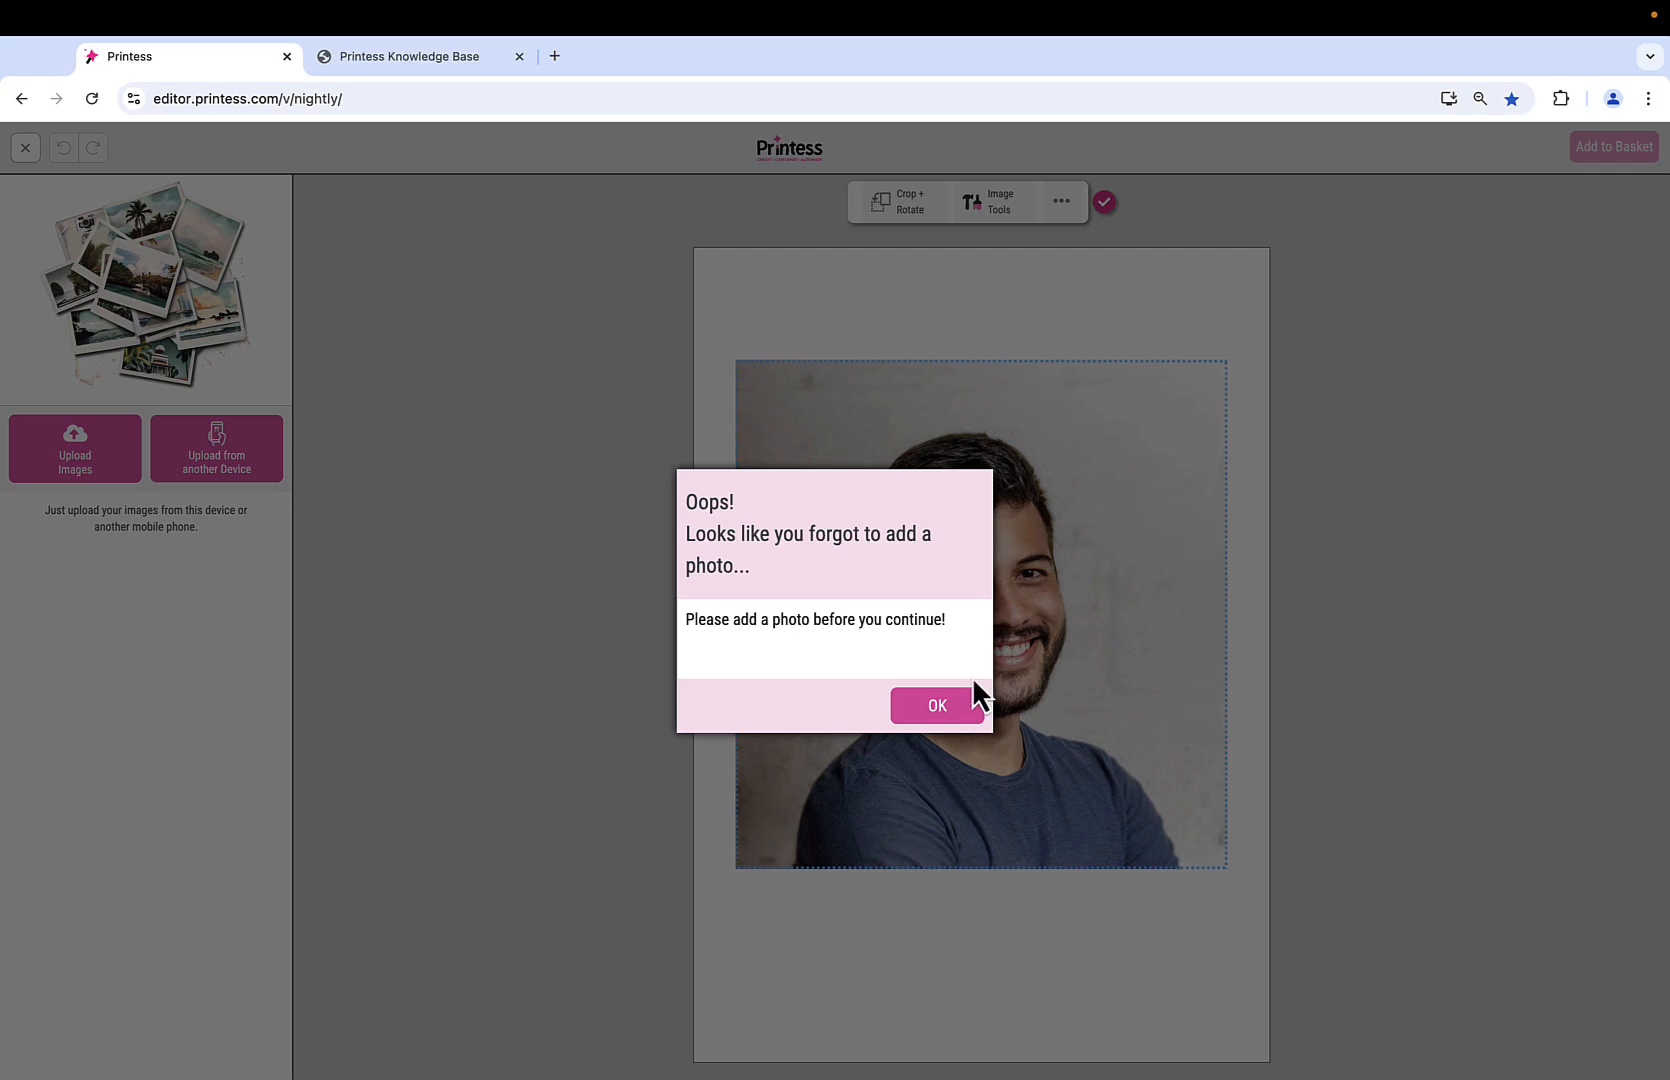
left_click(937, 705)
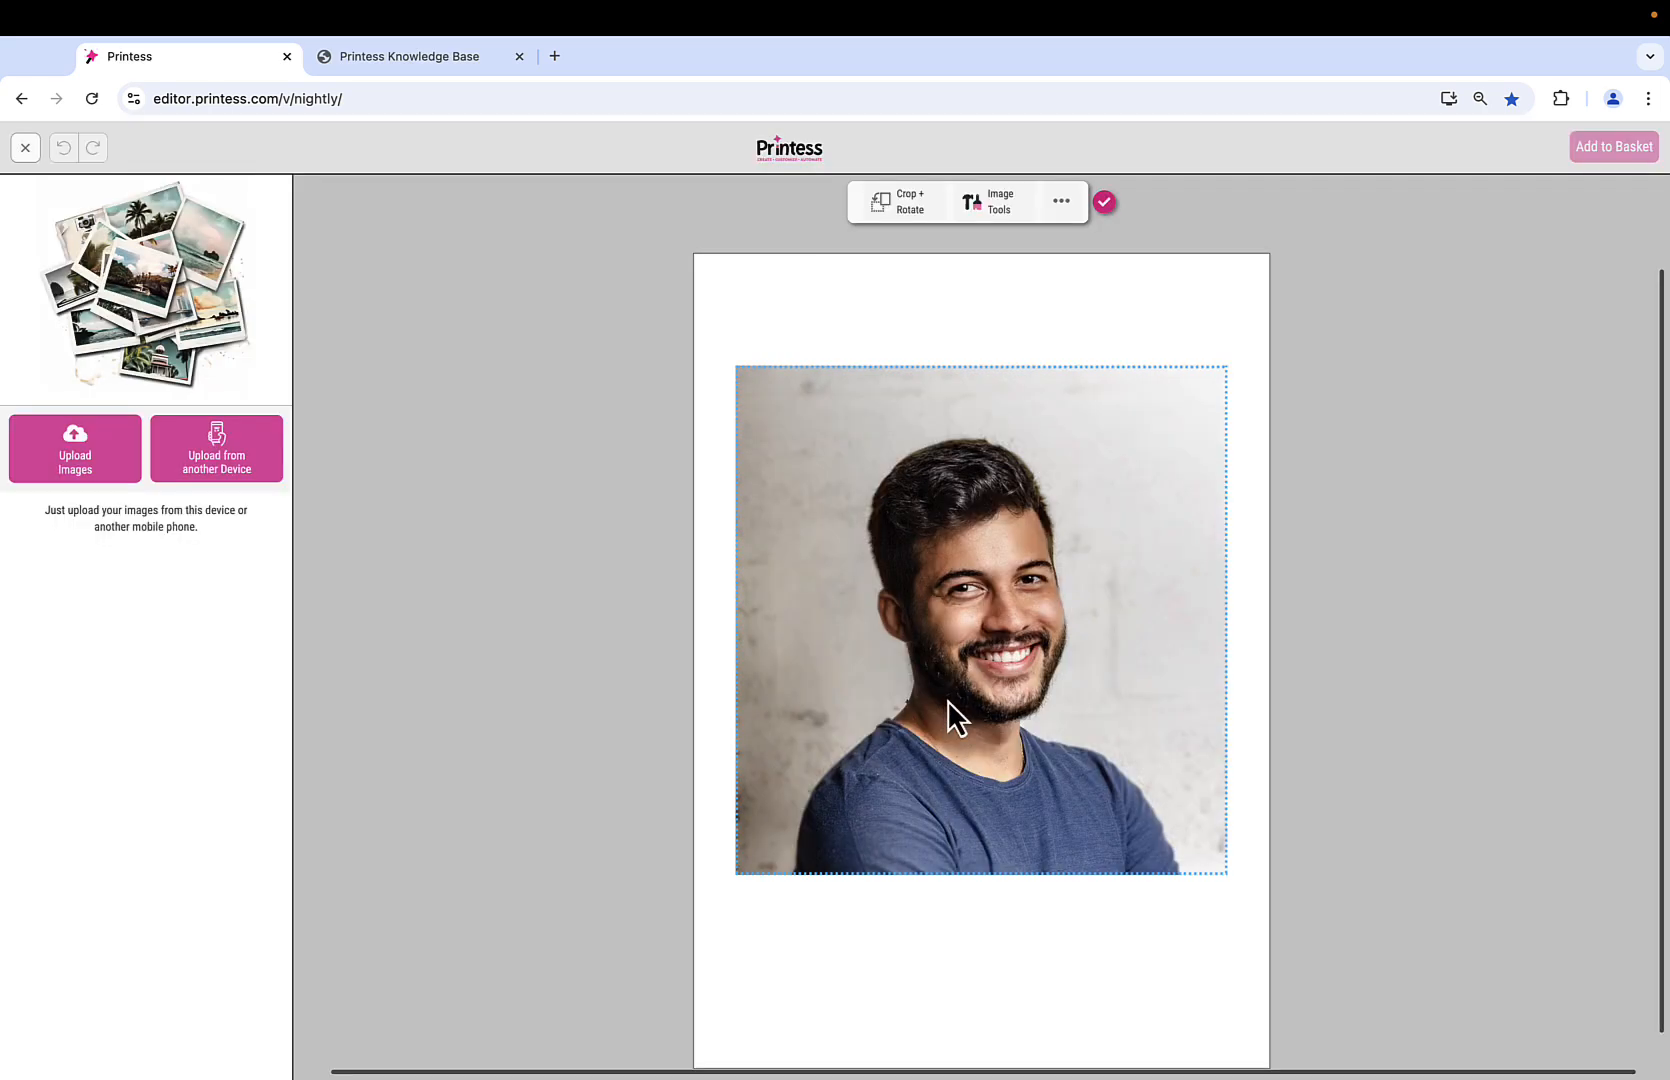
left_click(27, 147)
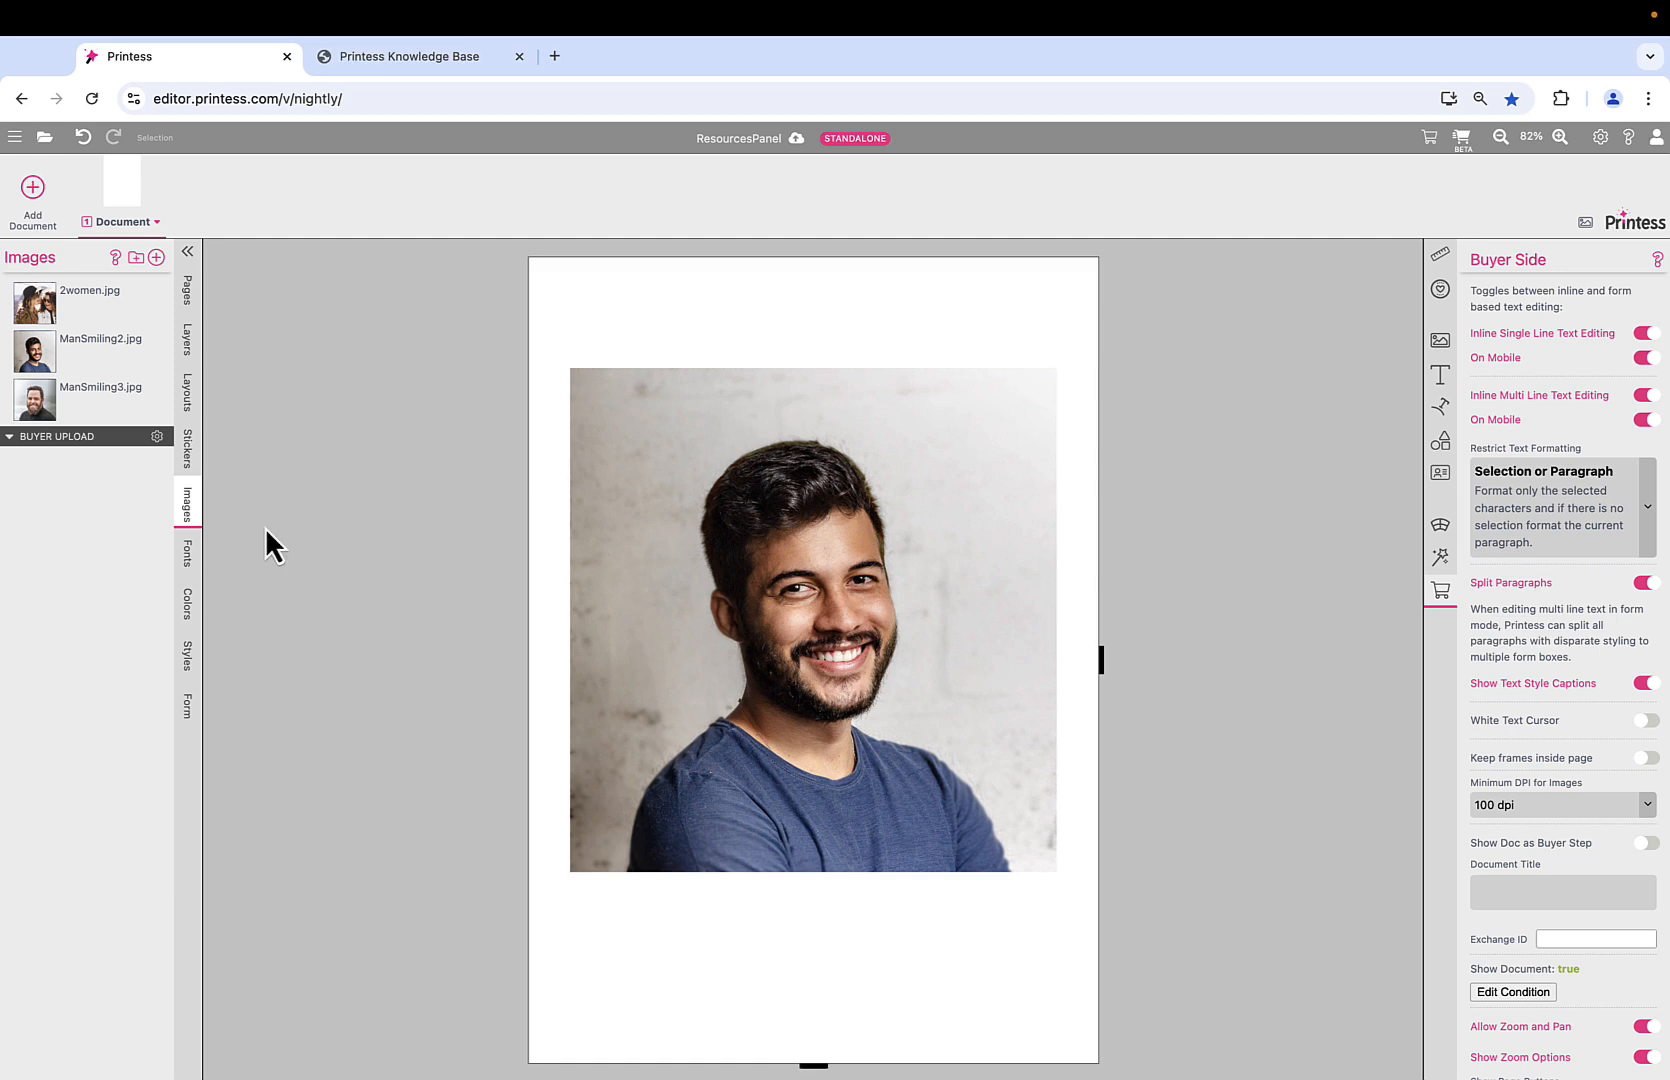
Upload the Ubuntu, Ubuntu Bold, Quentin, Noto Sans Bold and Special Elite font files from the Fonts folder.
left_click(187, 558)
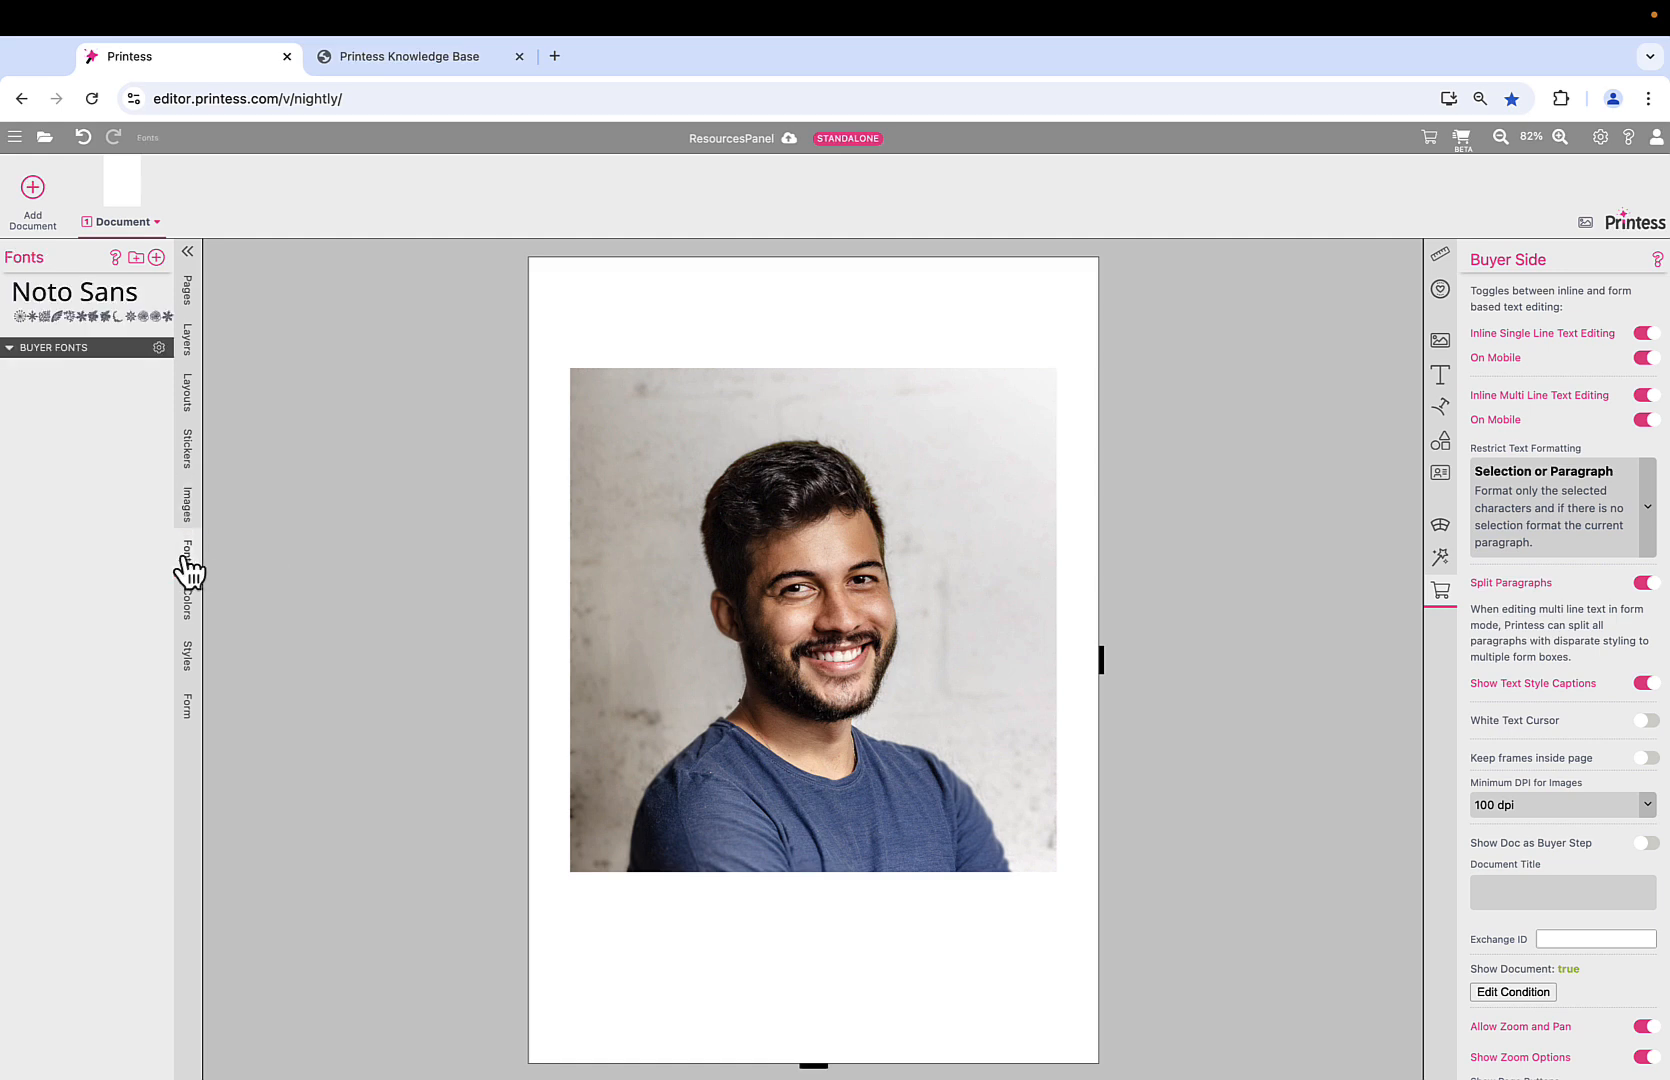
left_click(156, 258)
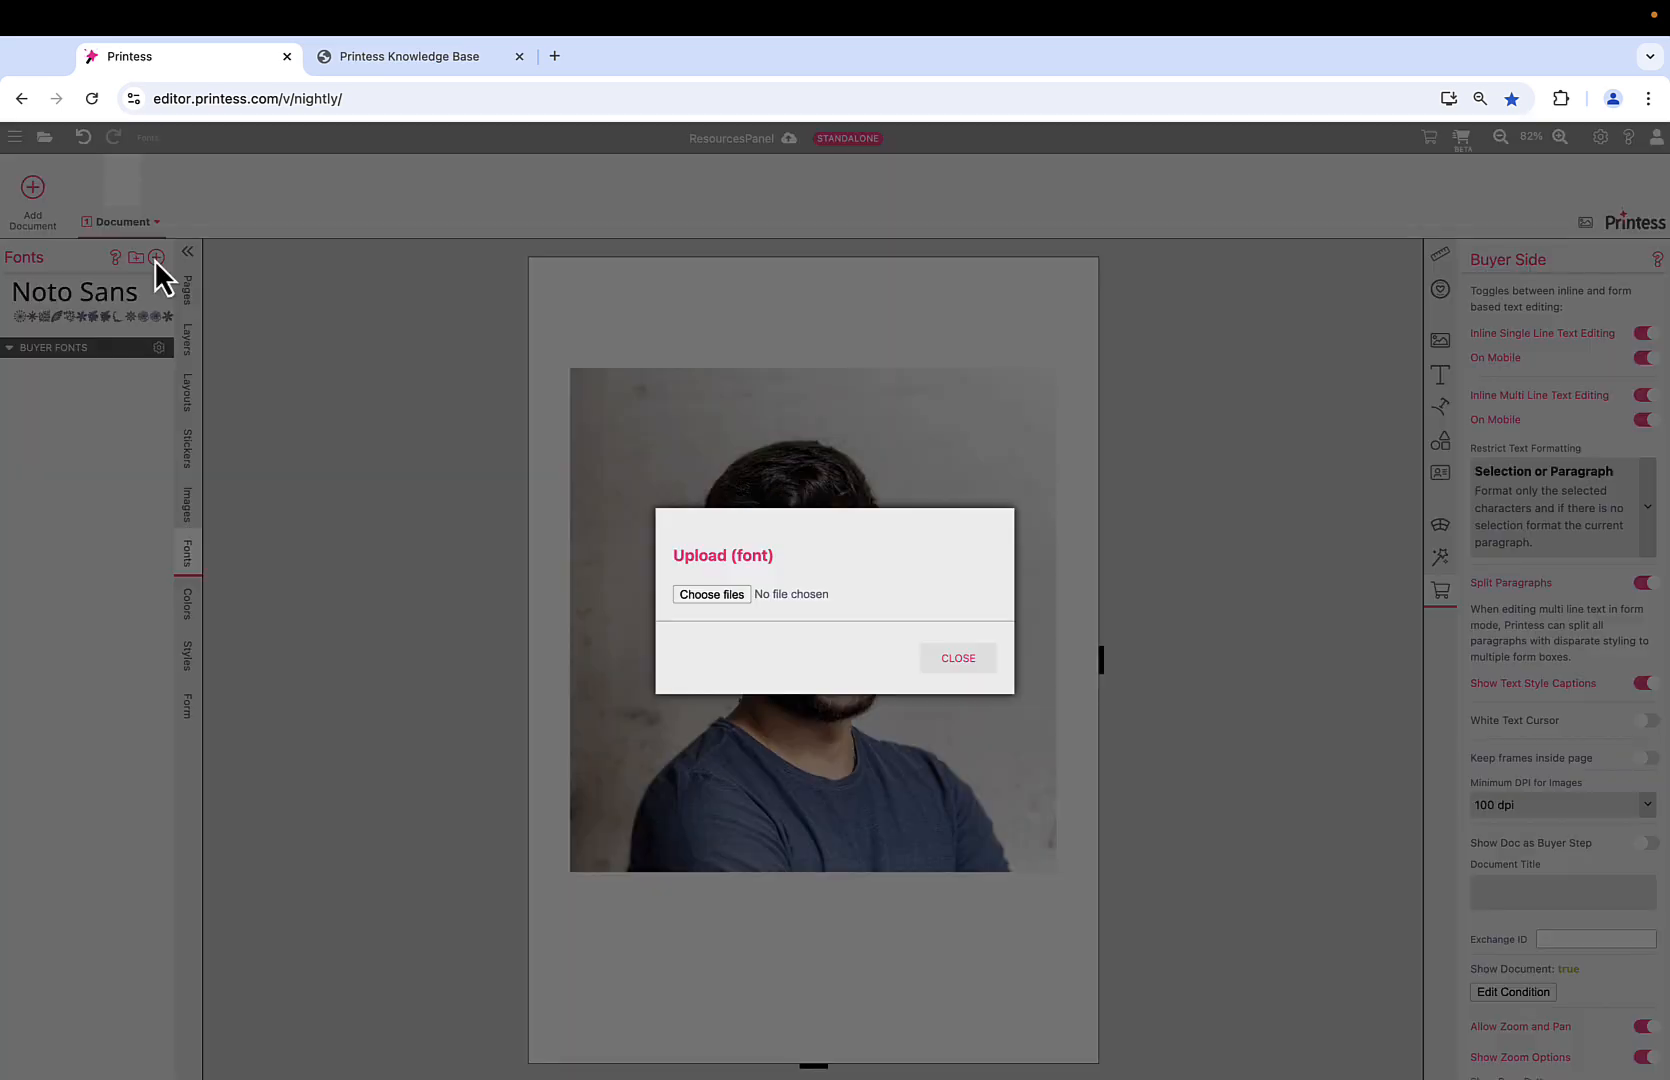
left_click(711, 596)
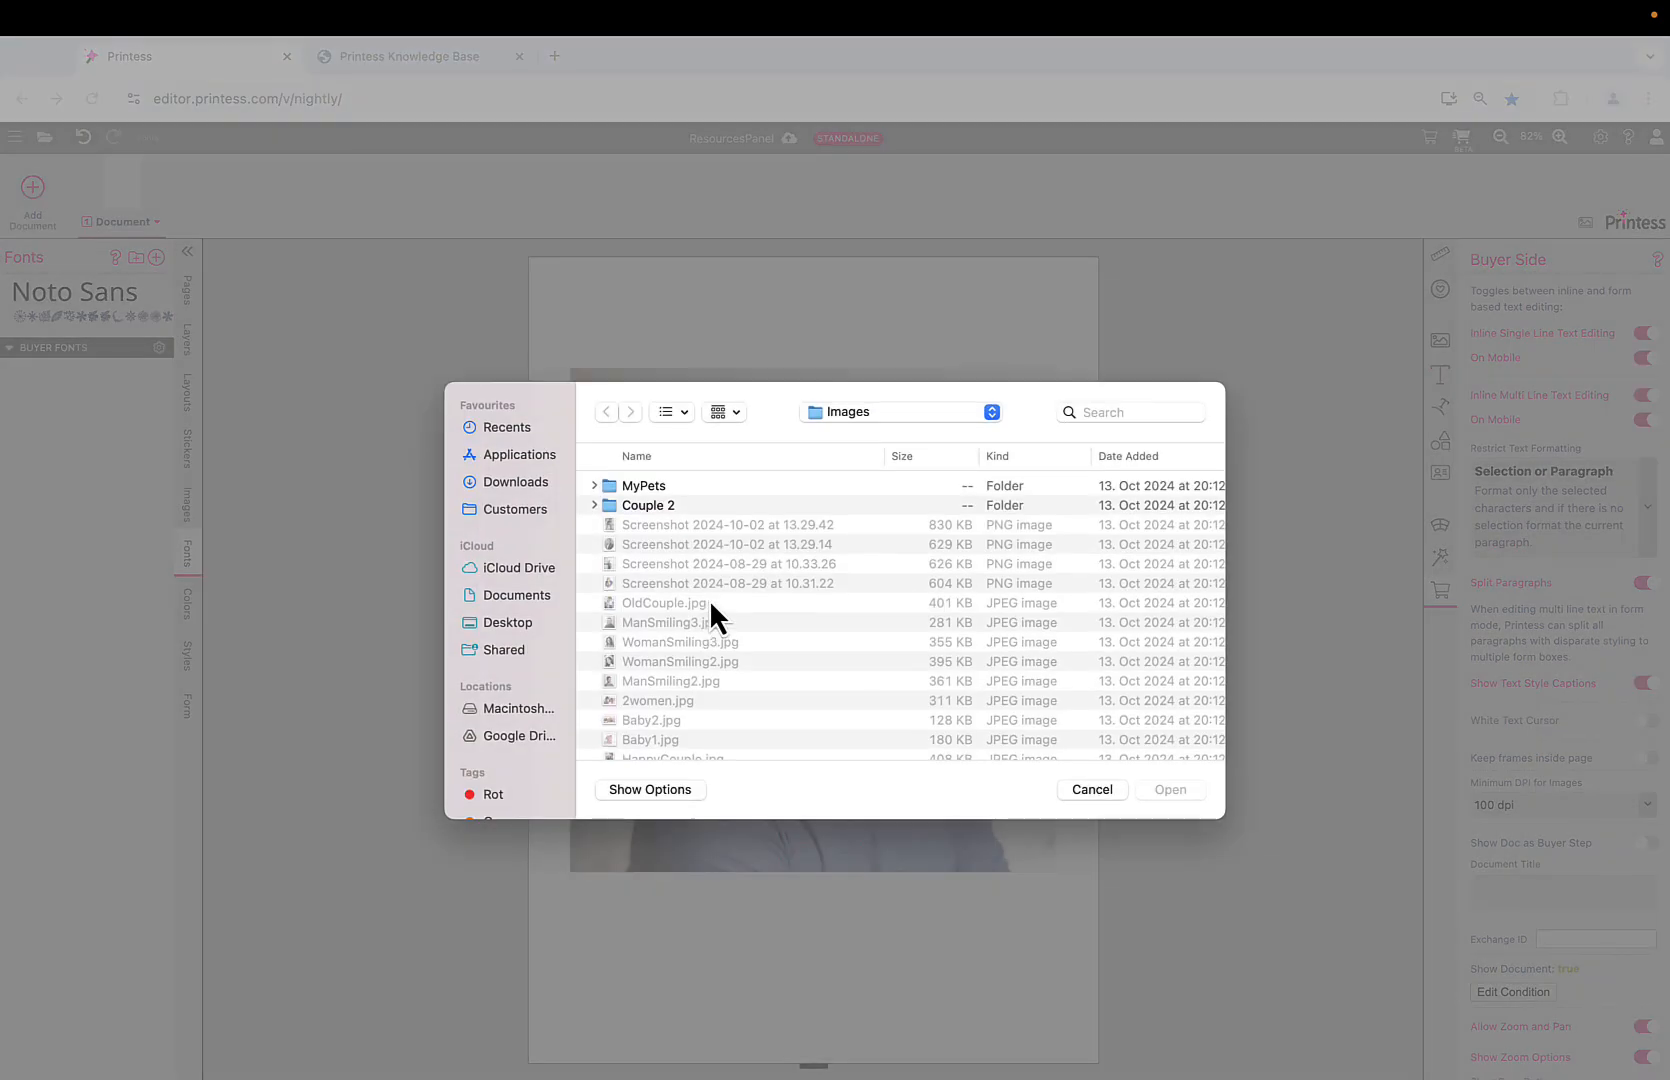
left_click(885, 414)
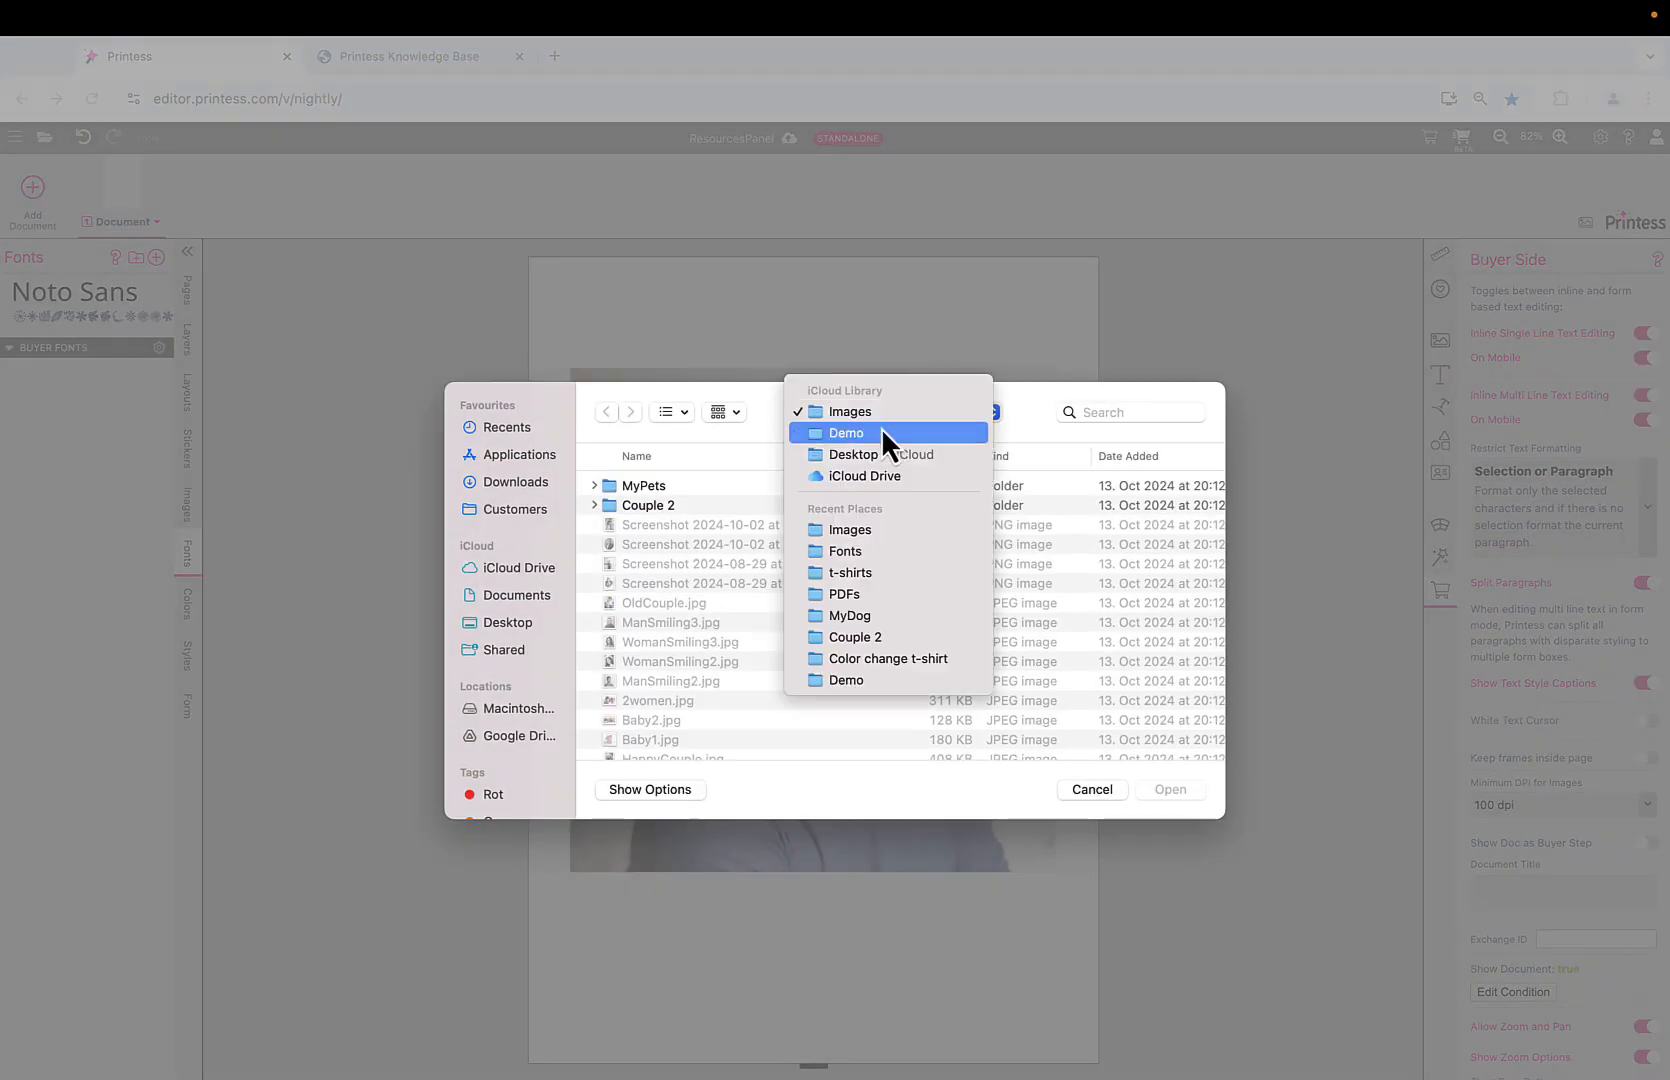
left_click(886, 551)
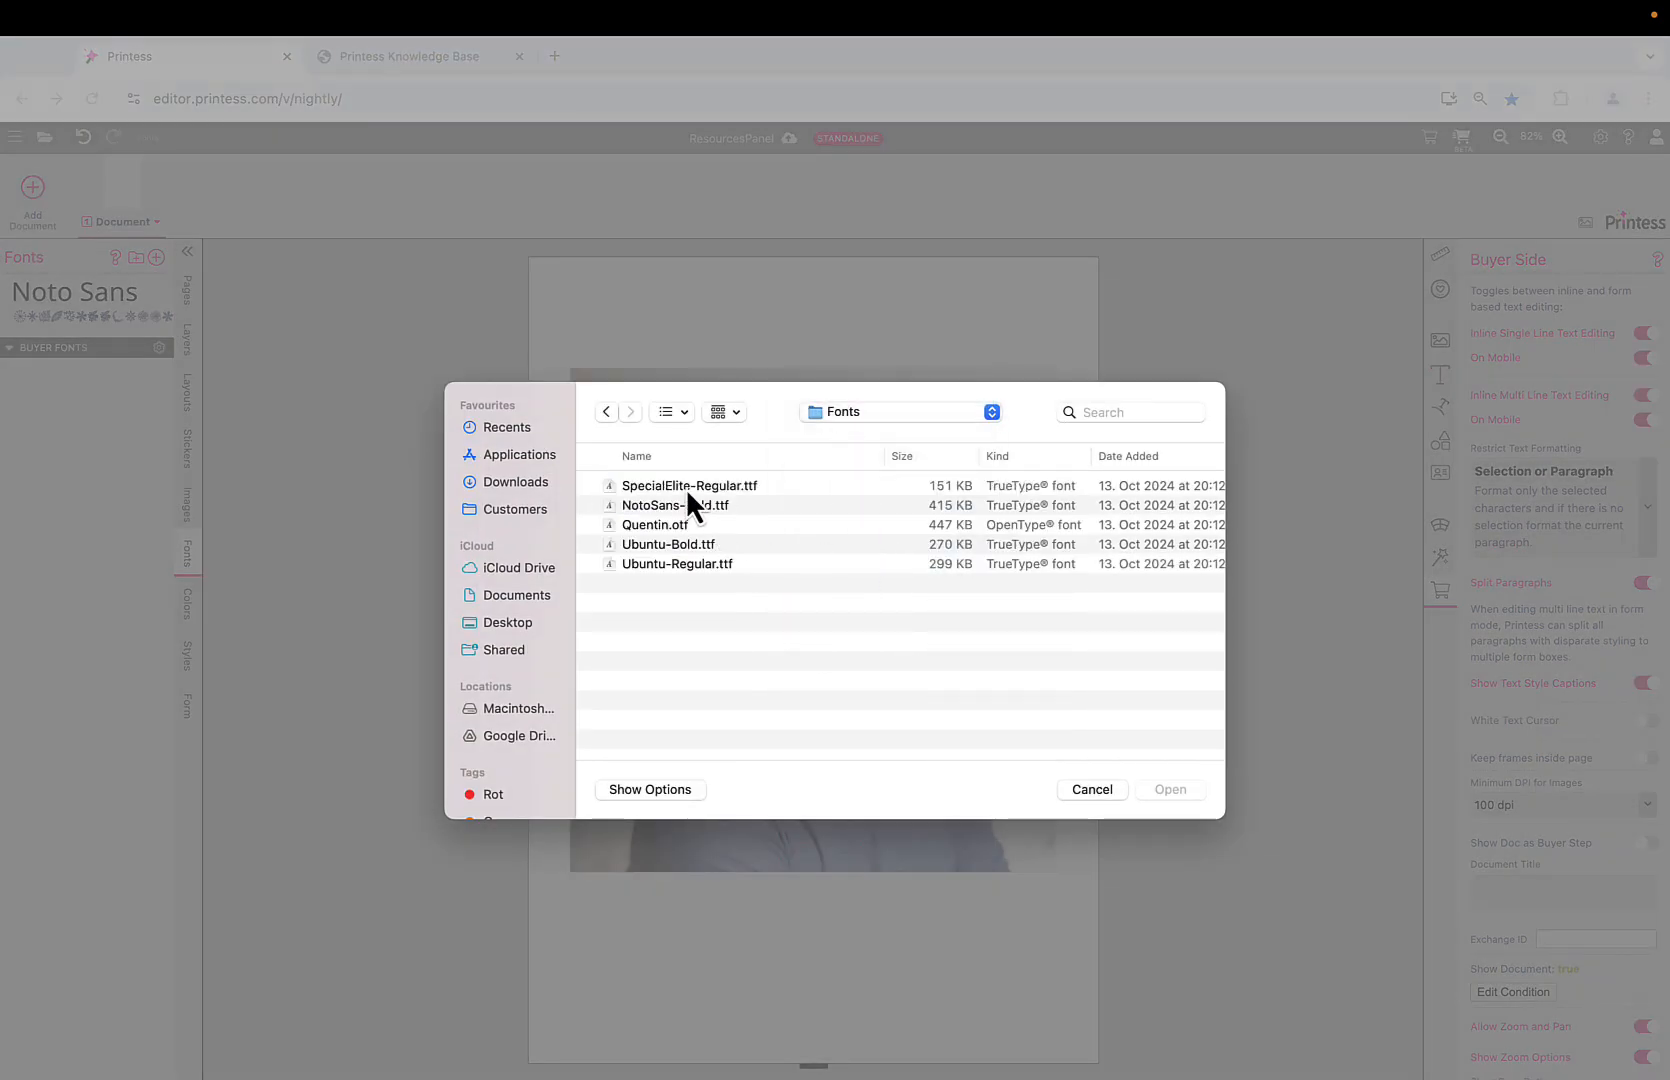
left_click(686, 487)
left_click(688, 564, "shift")
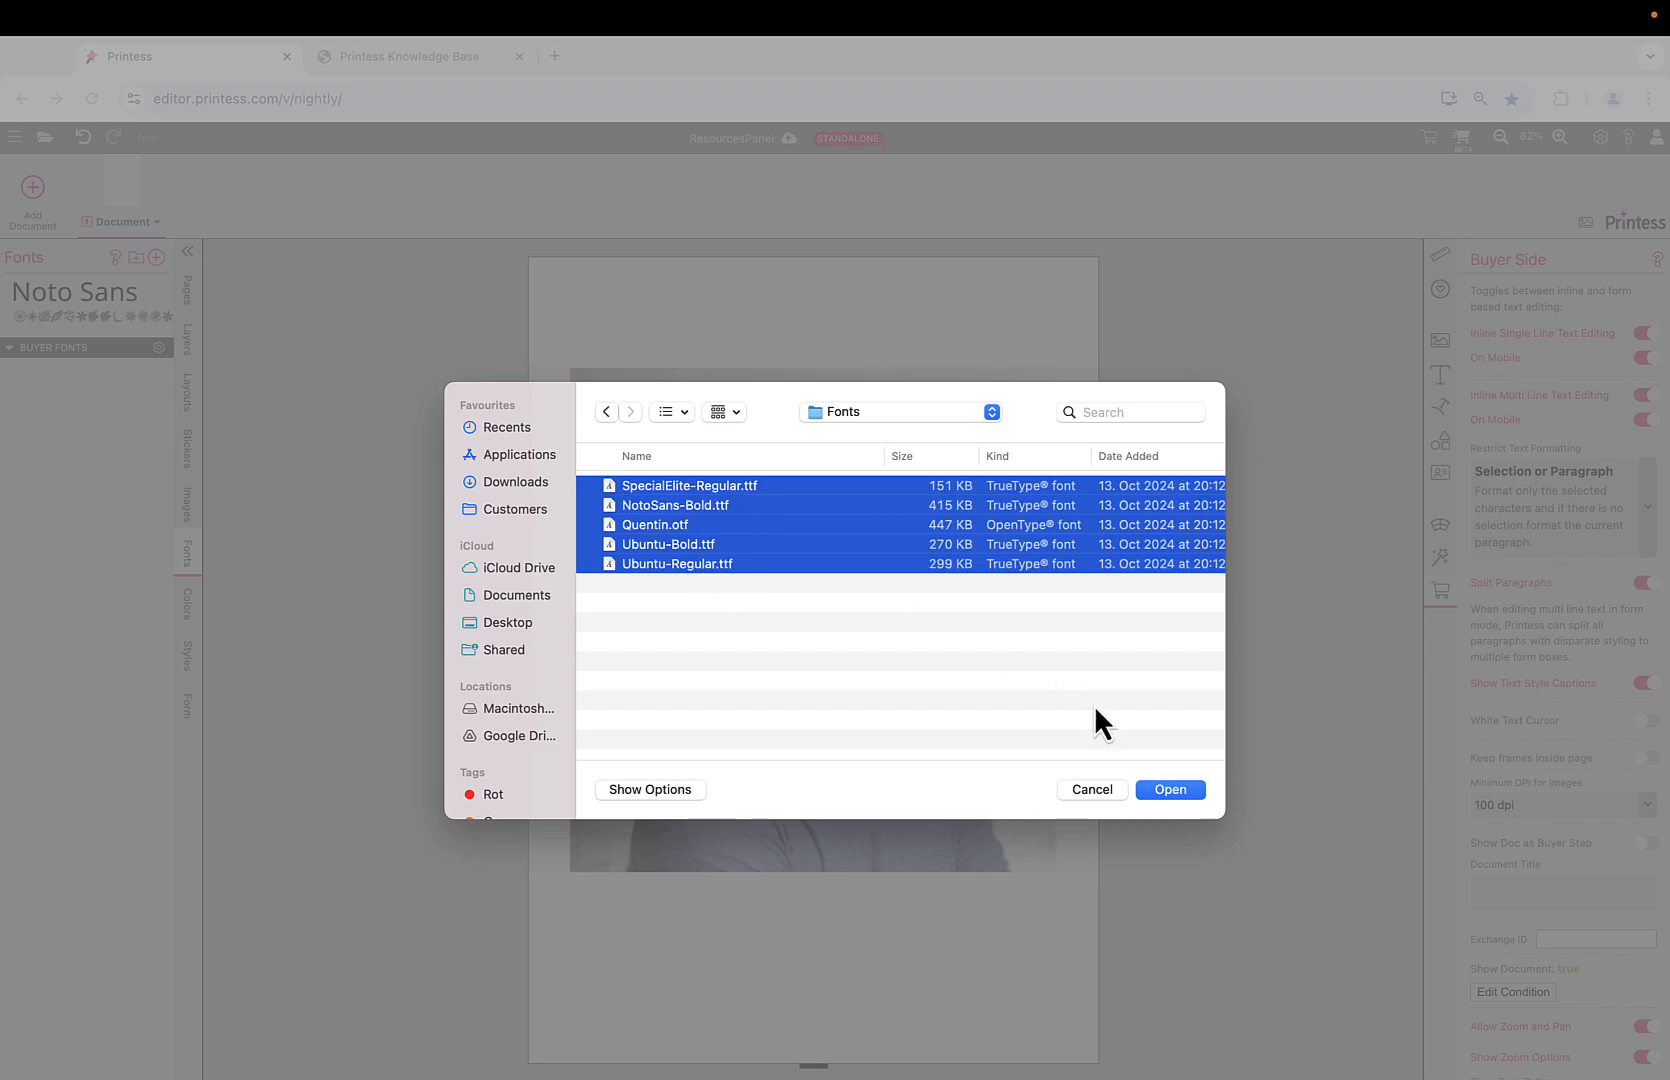
left_click(1170, 789)
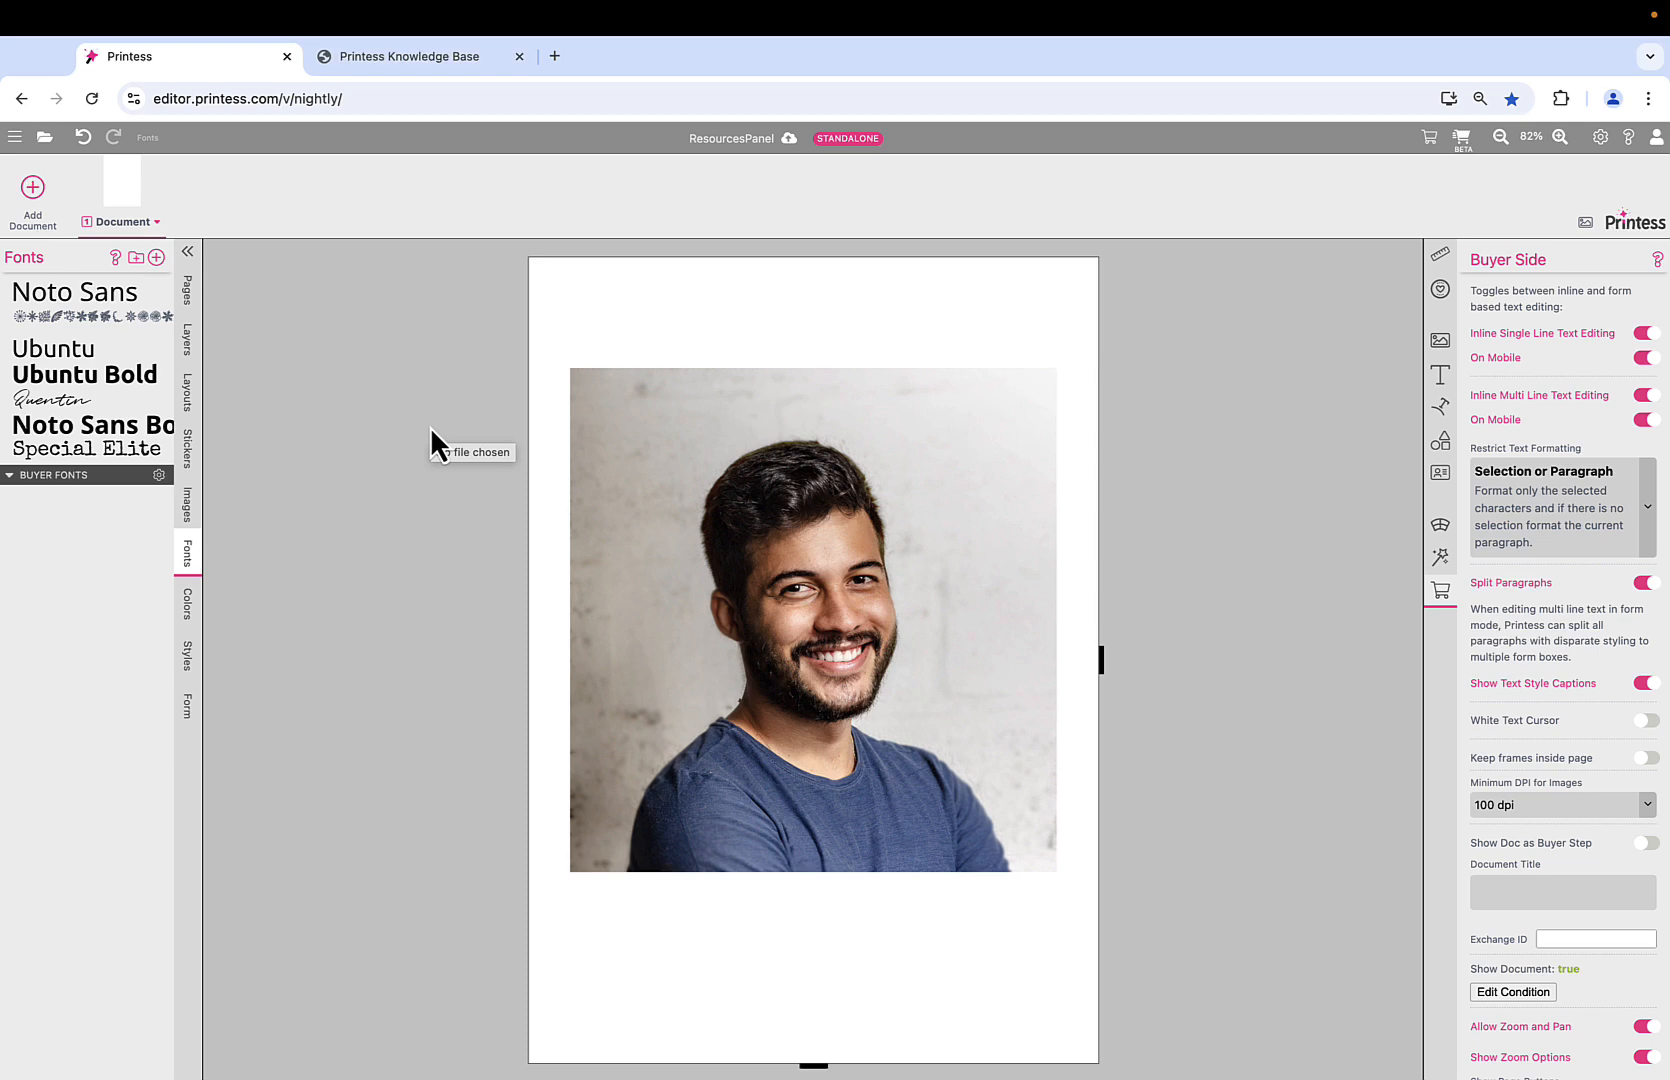
Move the five new fonts into the Buyer Fonts group and drag the photo lower.
left_click(79, 454, "shift")
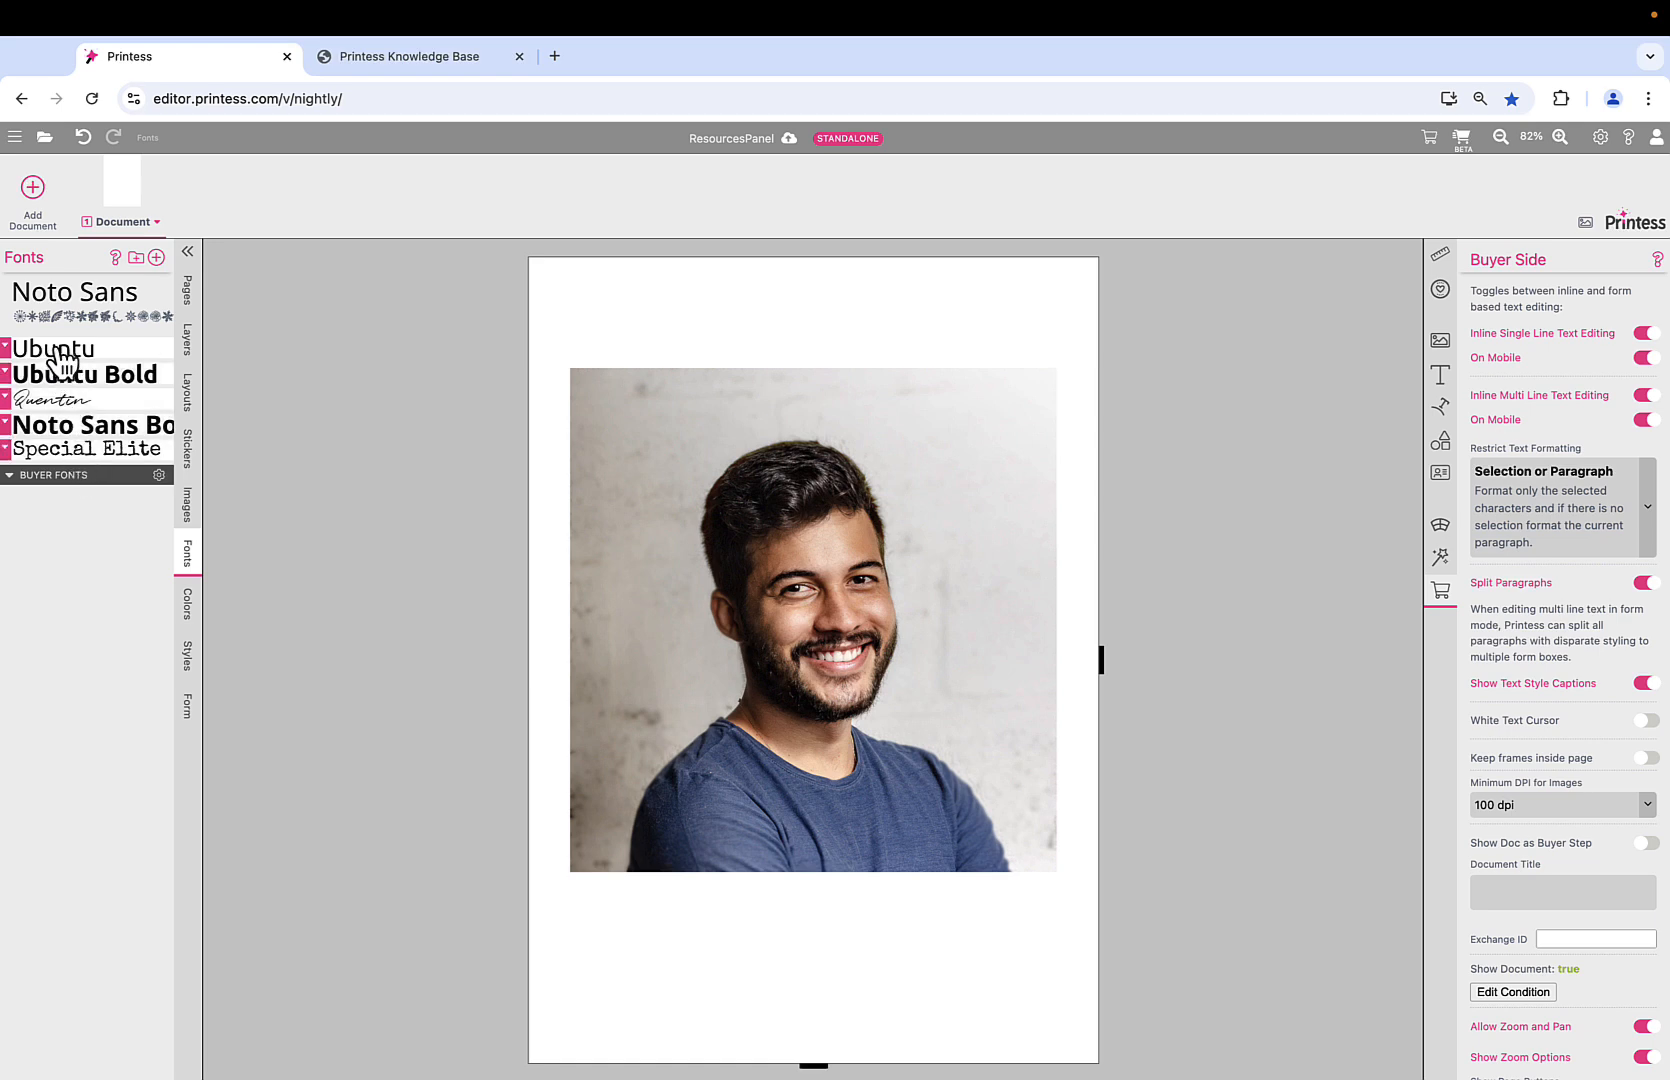
left_click_drag(57, 358, 60, 488)
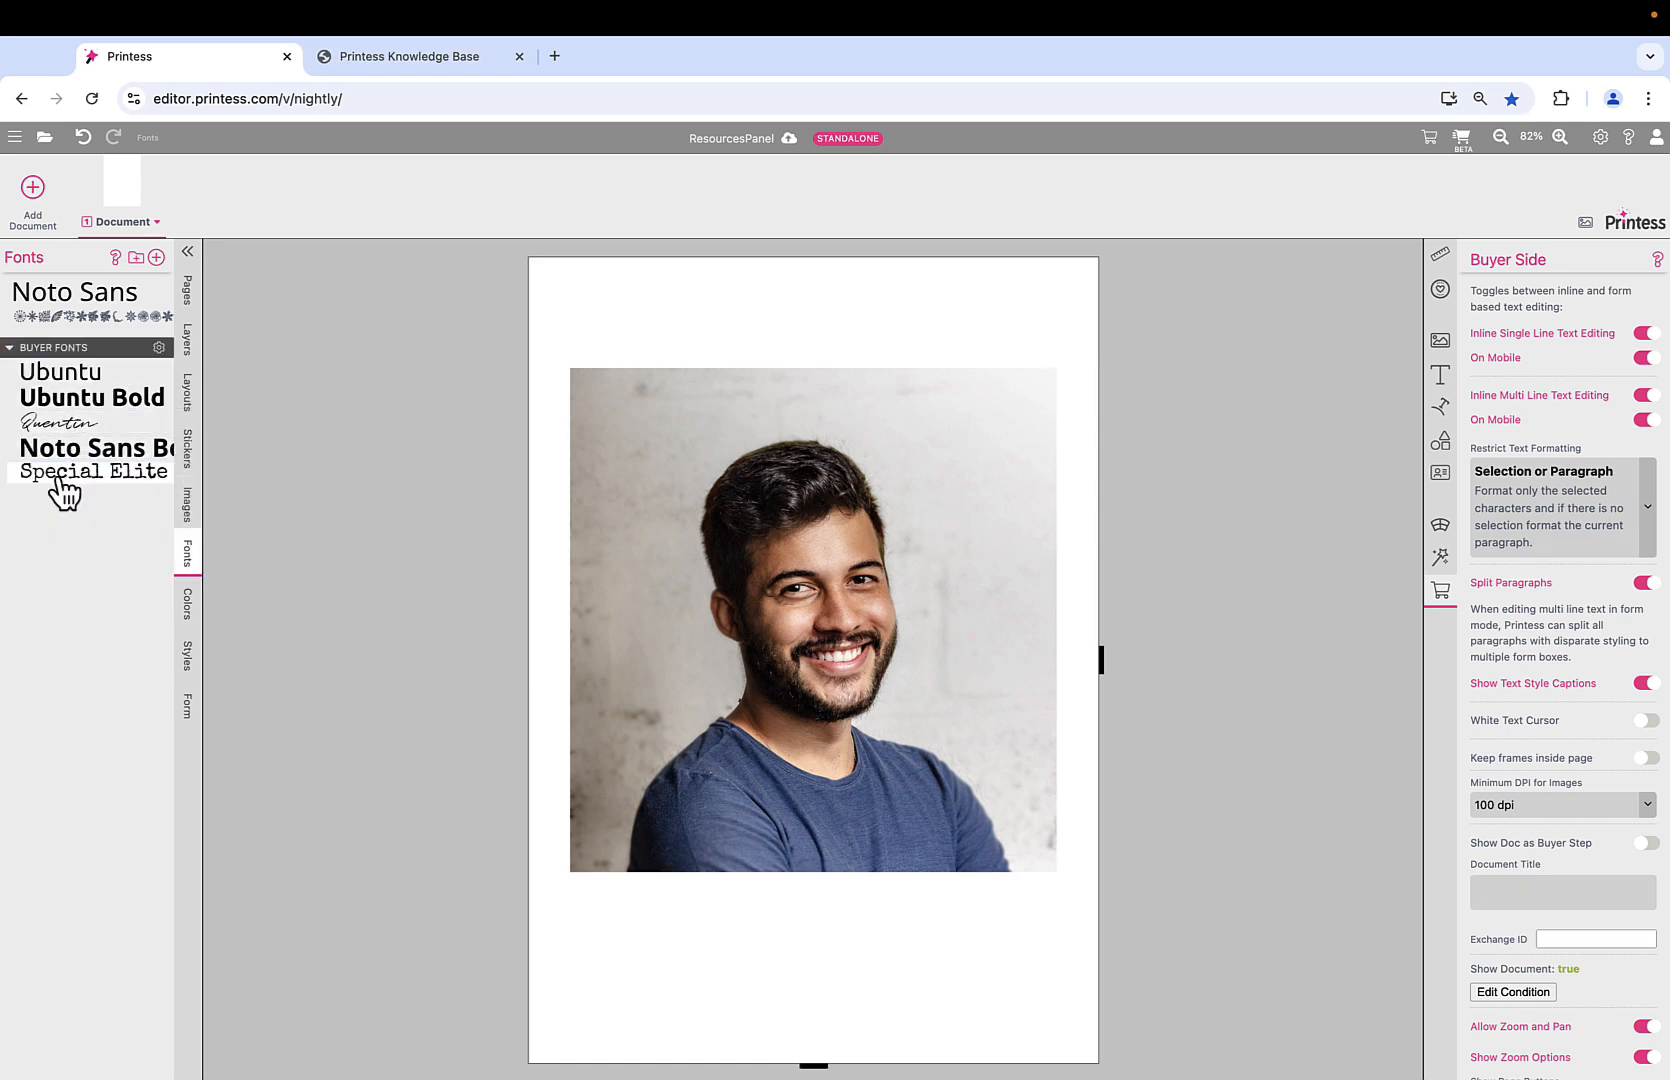
left_click(828, 559)
left_click_drag(828, 559, 830, 670)
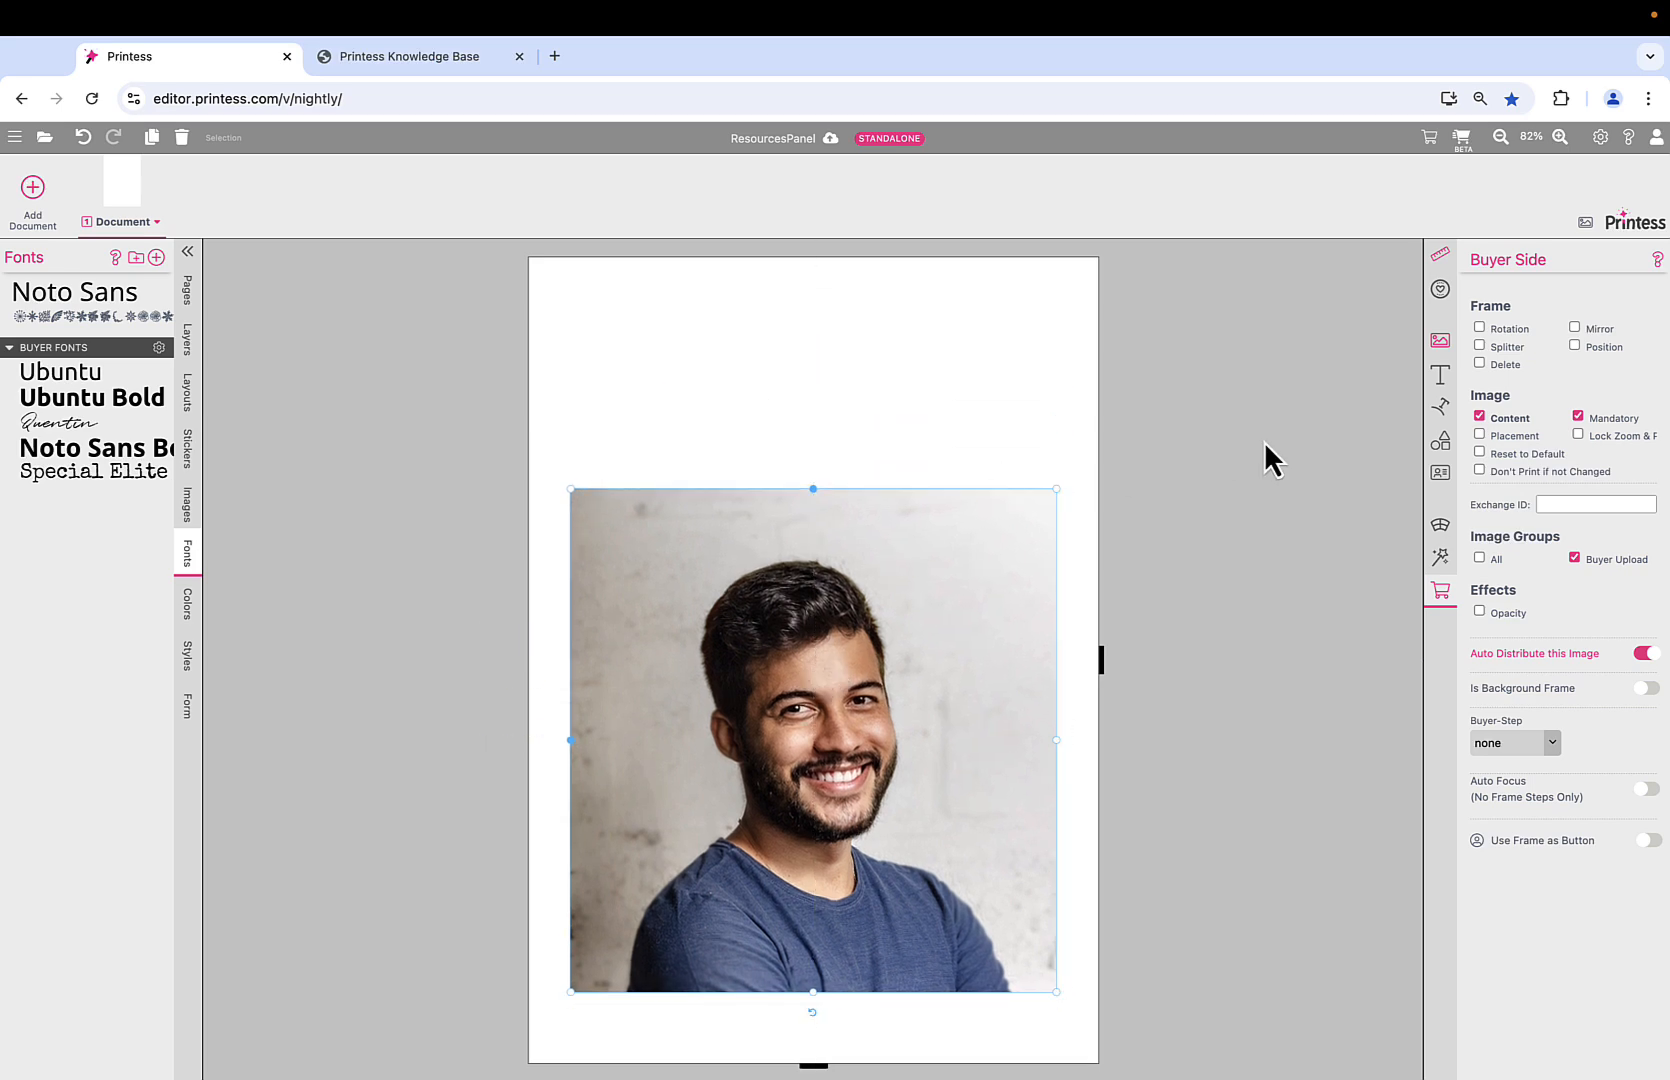
Add a page-wide Fancy Text line whose content and Buyer Fonts font buyers can change.
left_click(1440, 374)
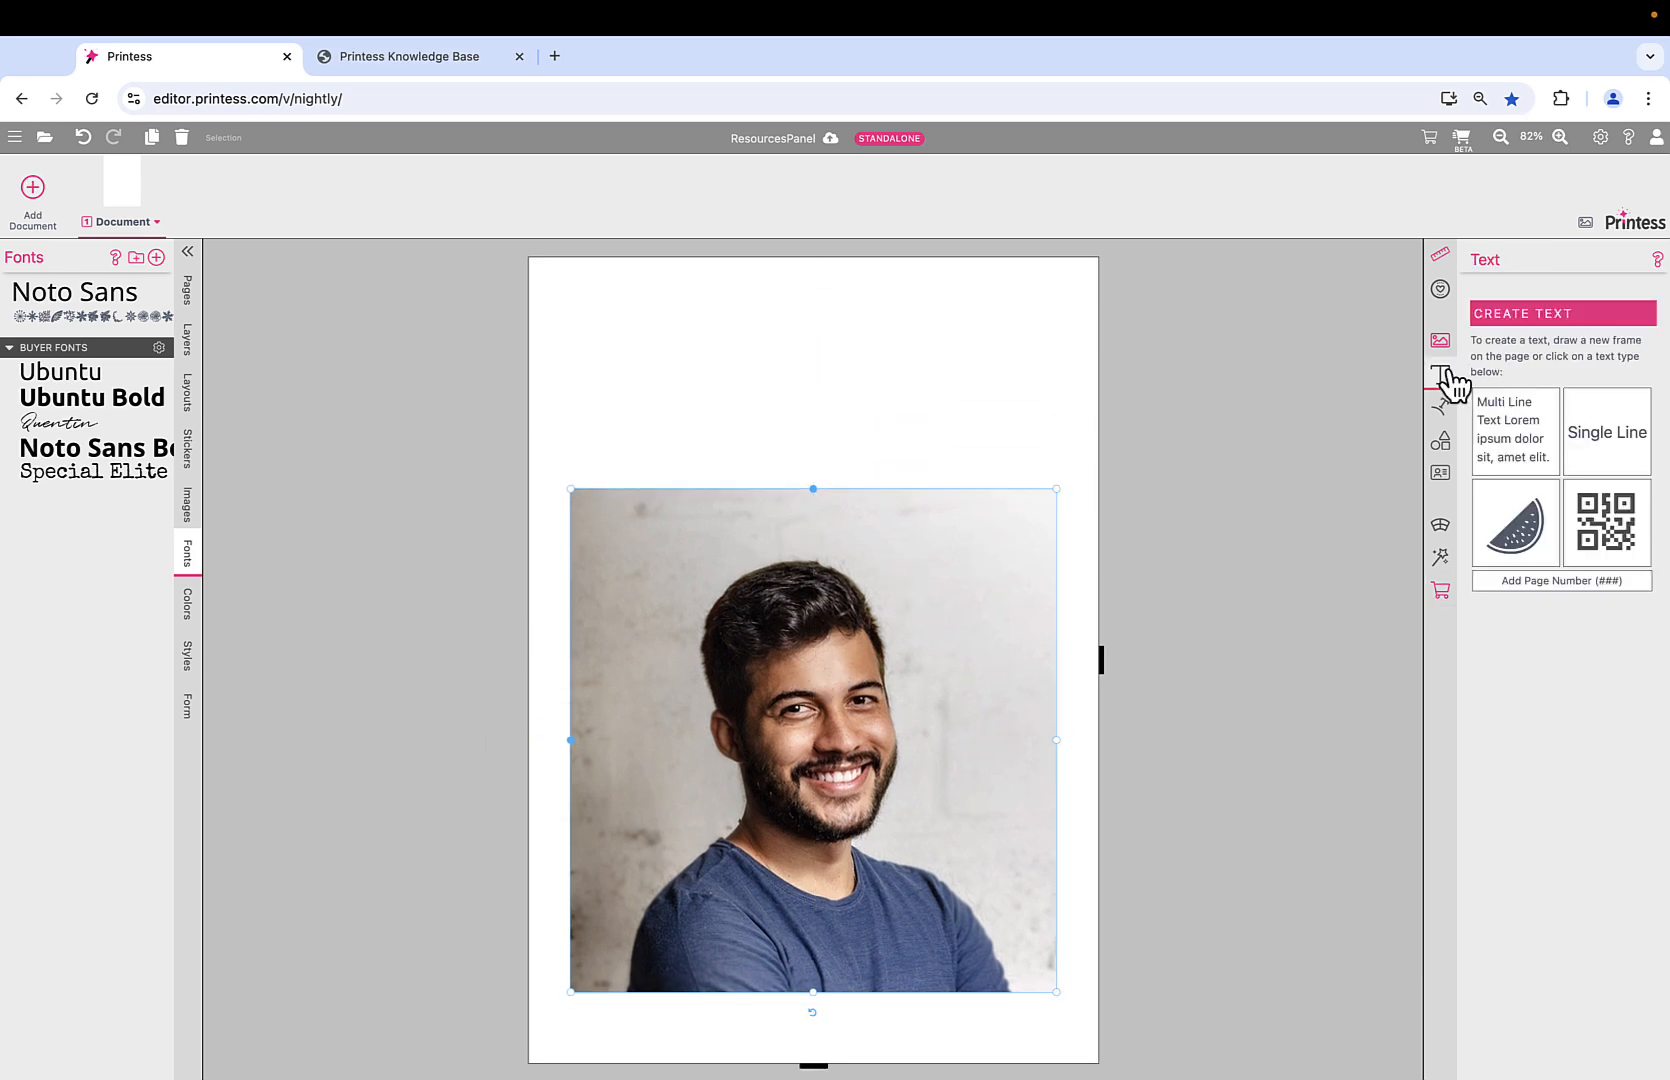
left_click(1605, 446)
left_click_drag(841, 347, 1080, 347)
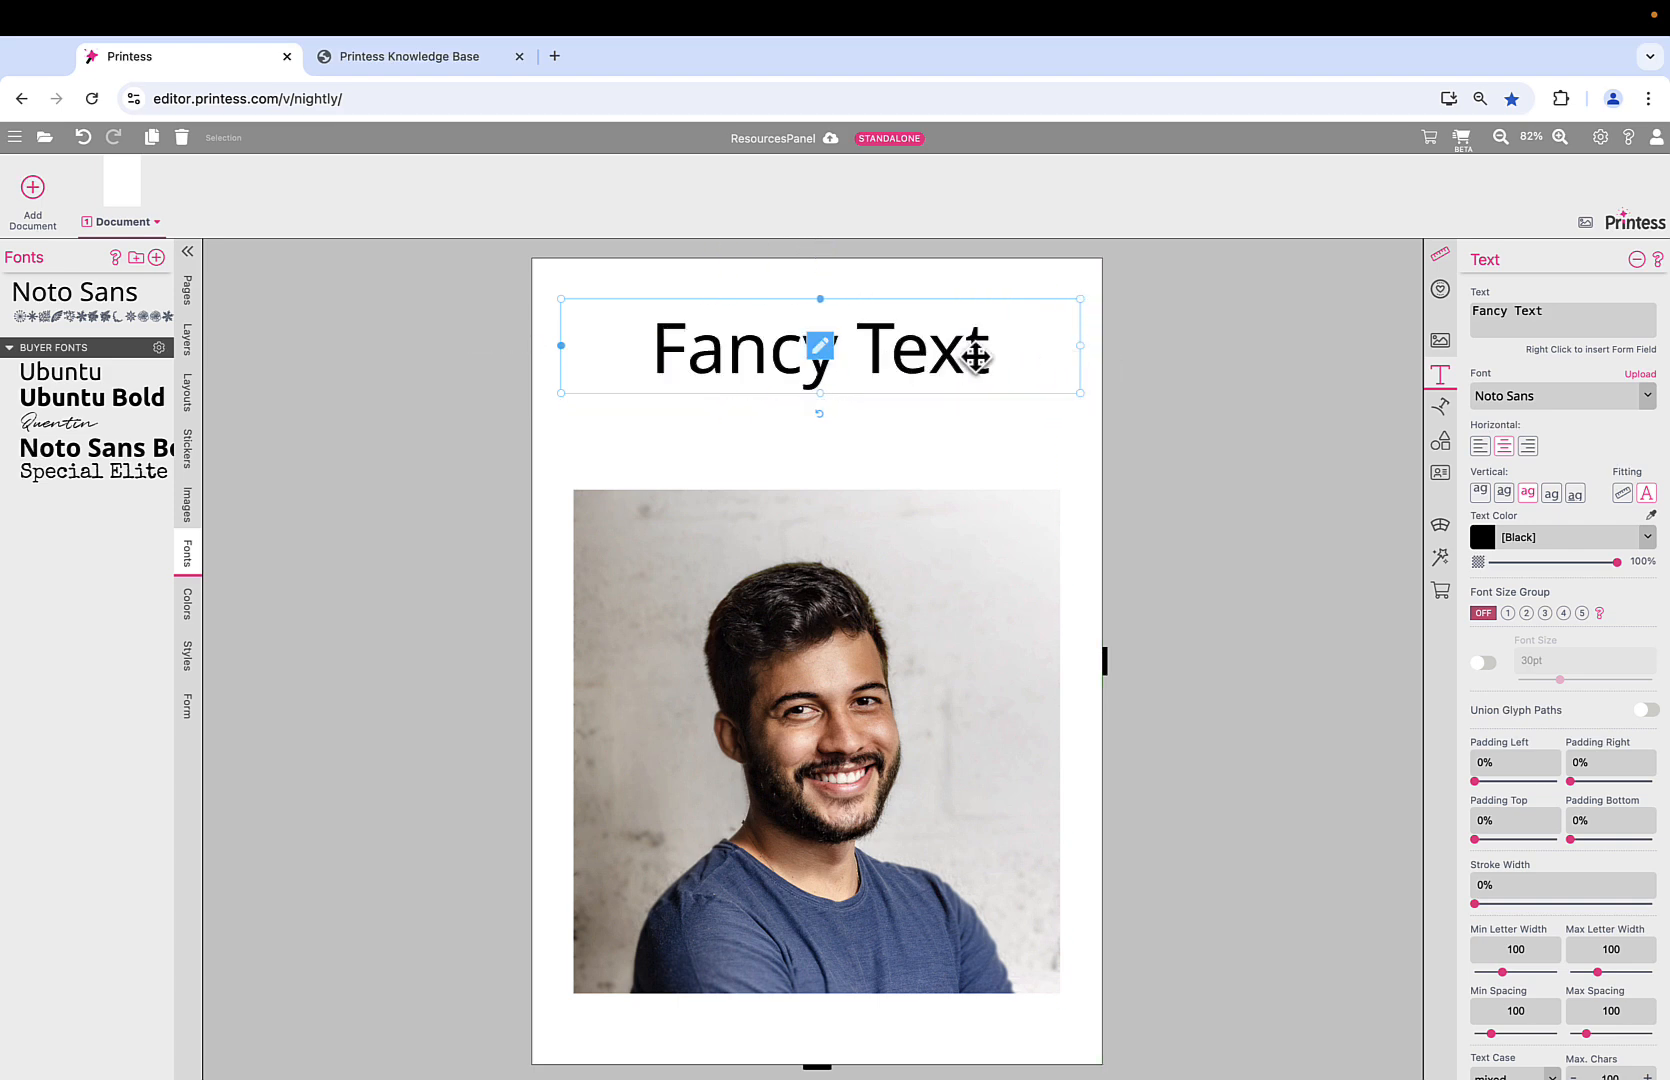
left_click(1440, 592)
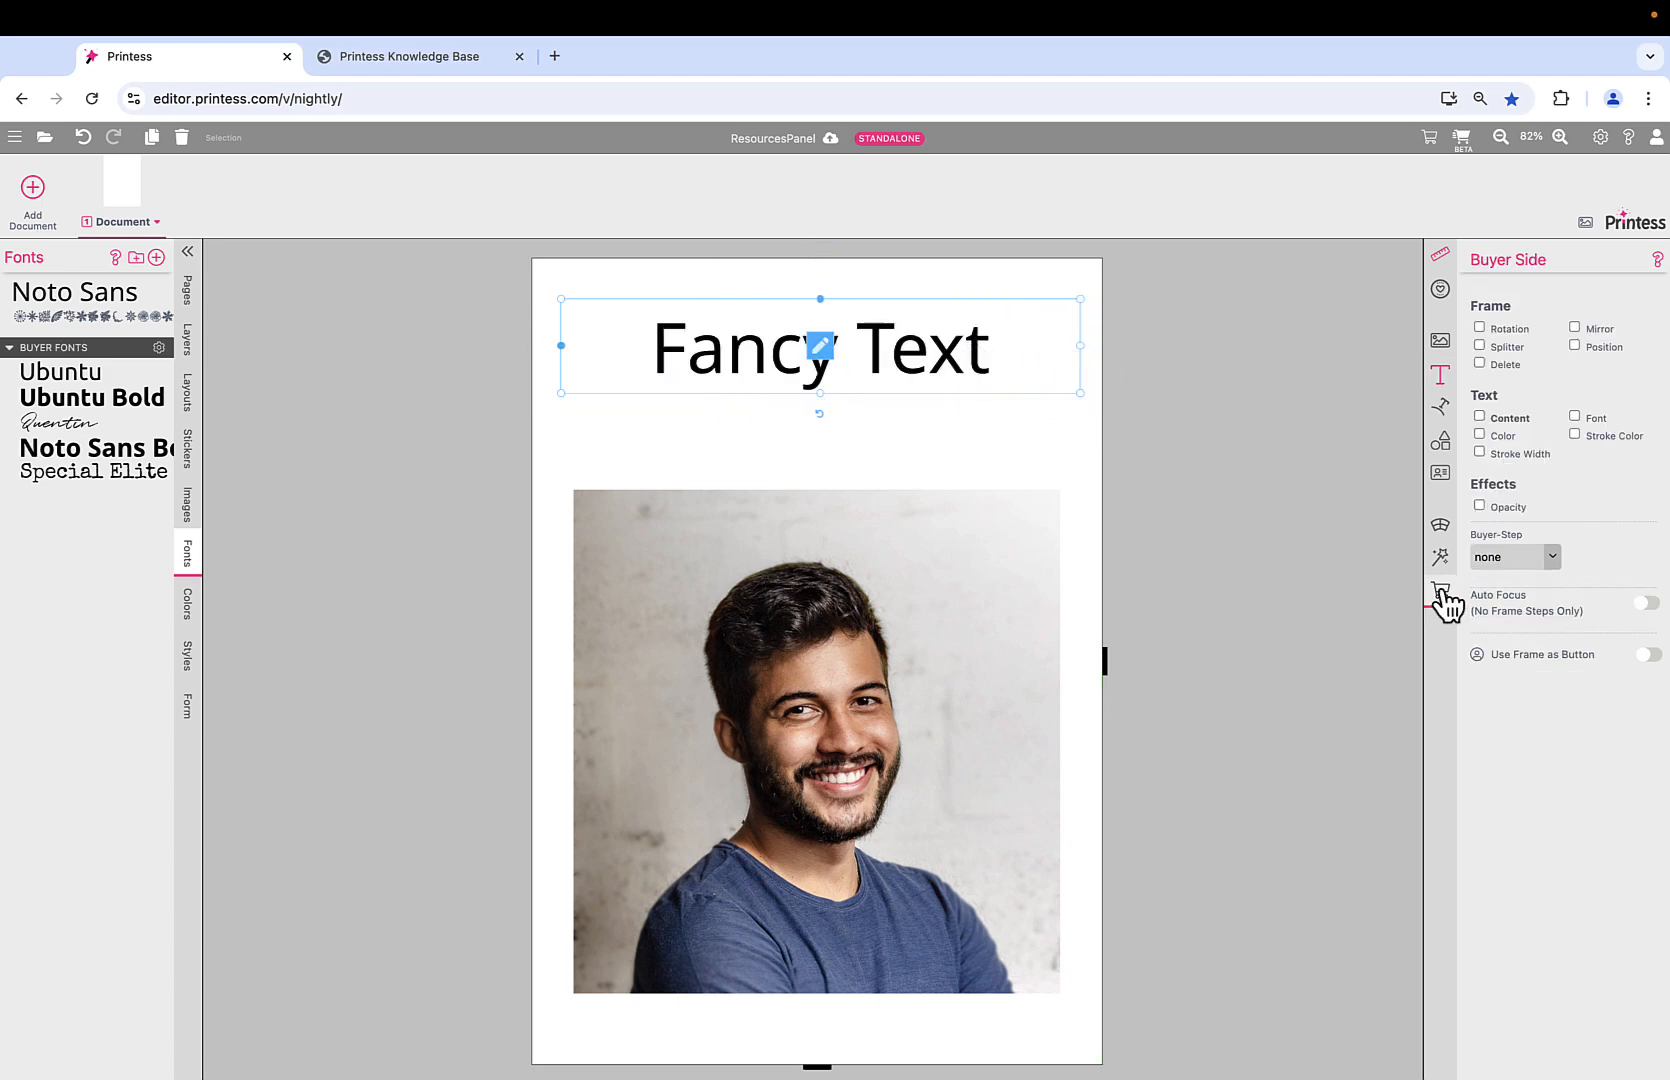
left_click(1480, 416)
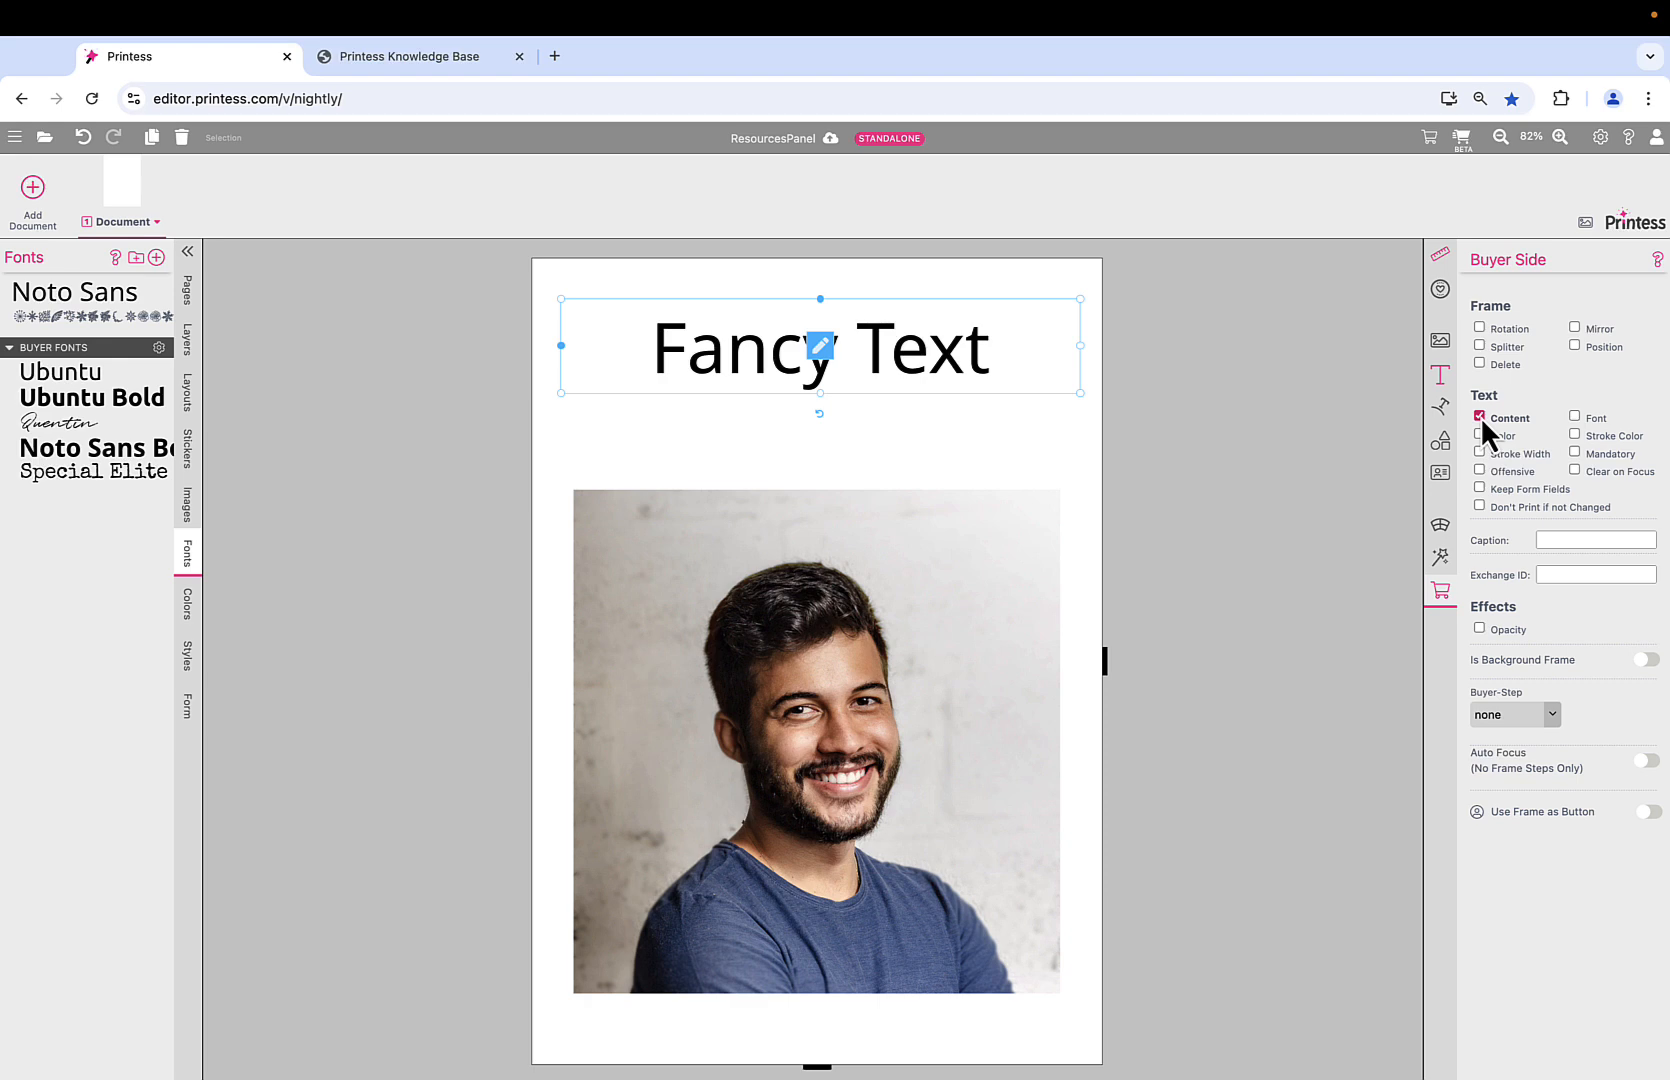
left_click(1575, 417)
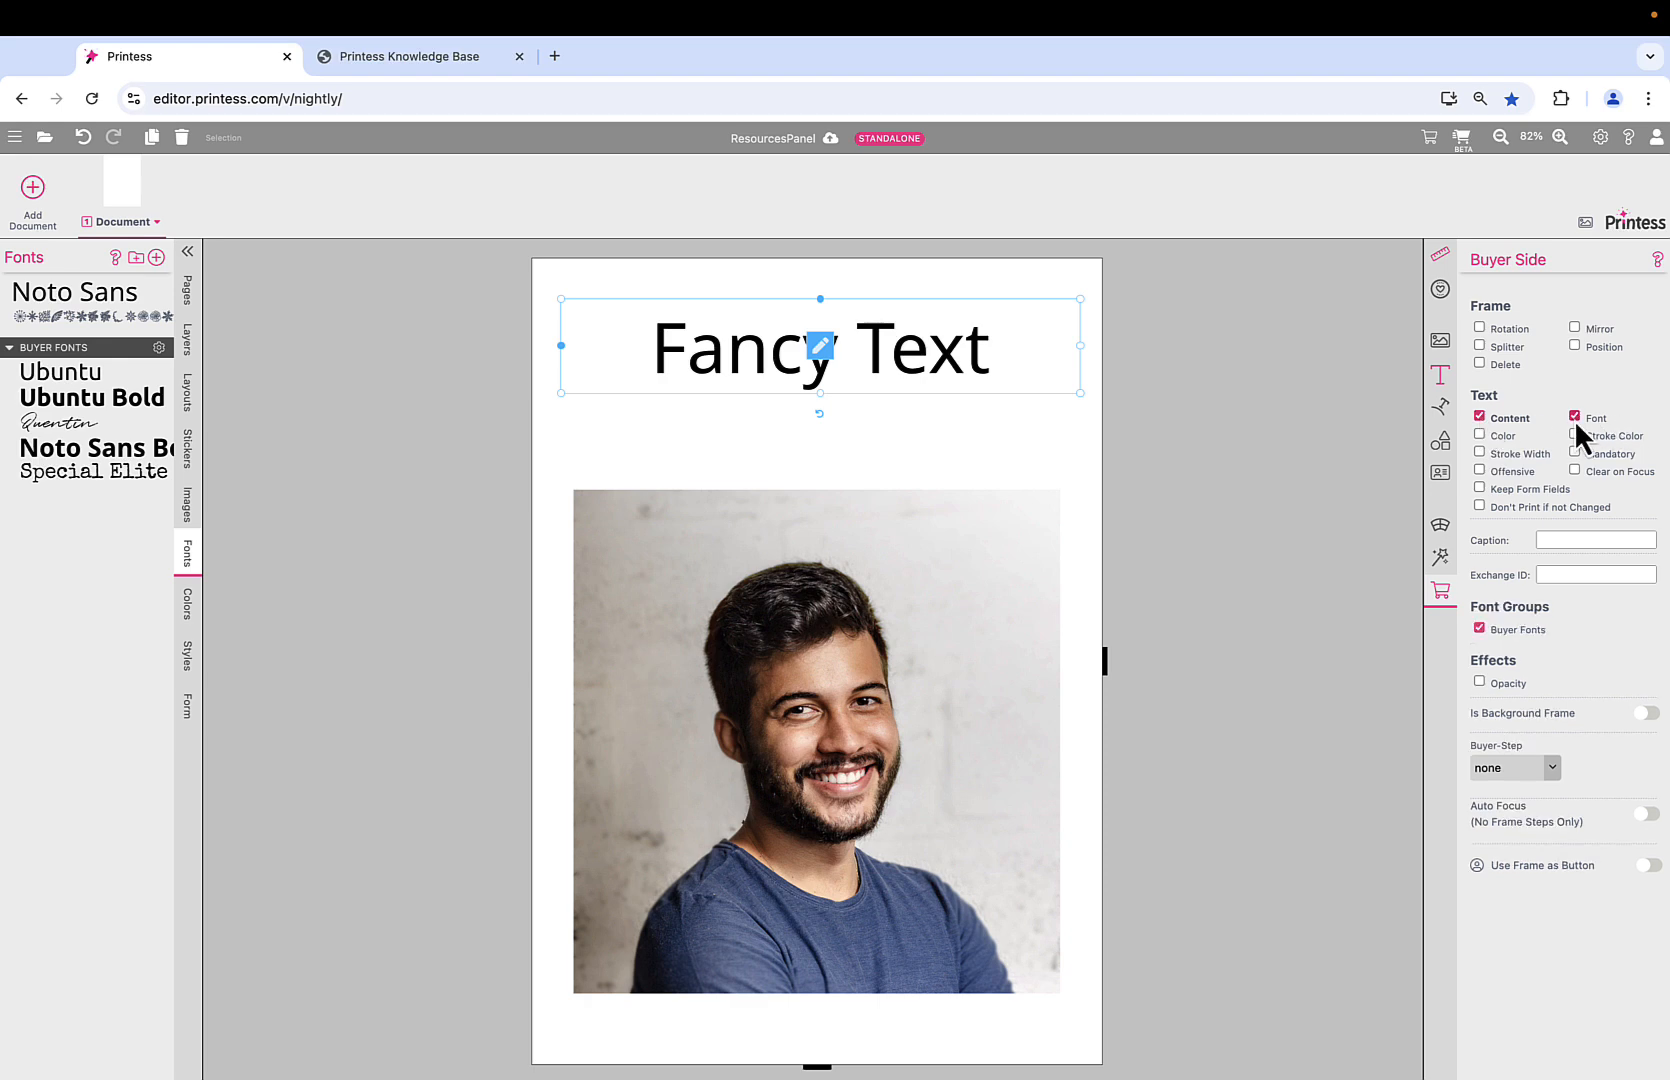
left_click(1461, 139)
Switch Fancy Text to Ubuntu Bold in the buyer preview, then close the preview.
left_click(1088, 352)
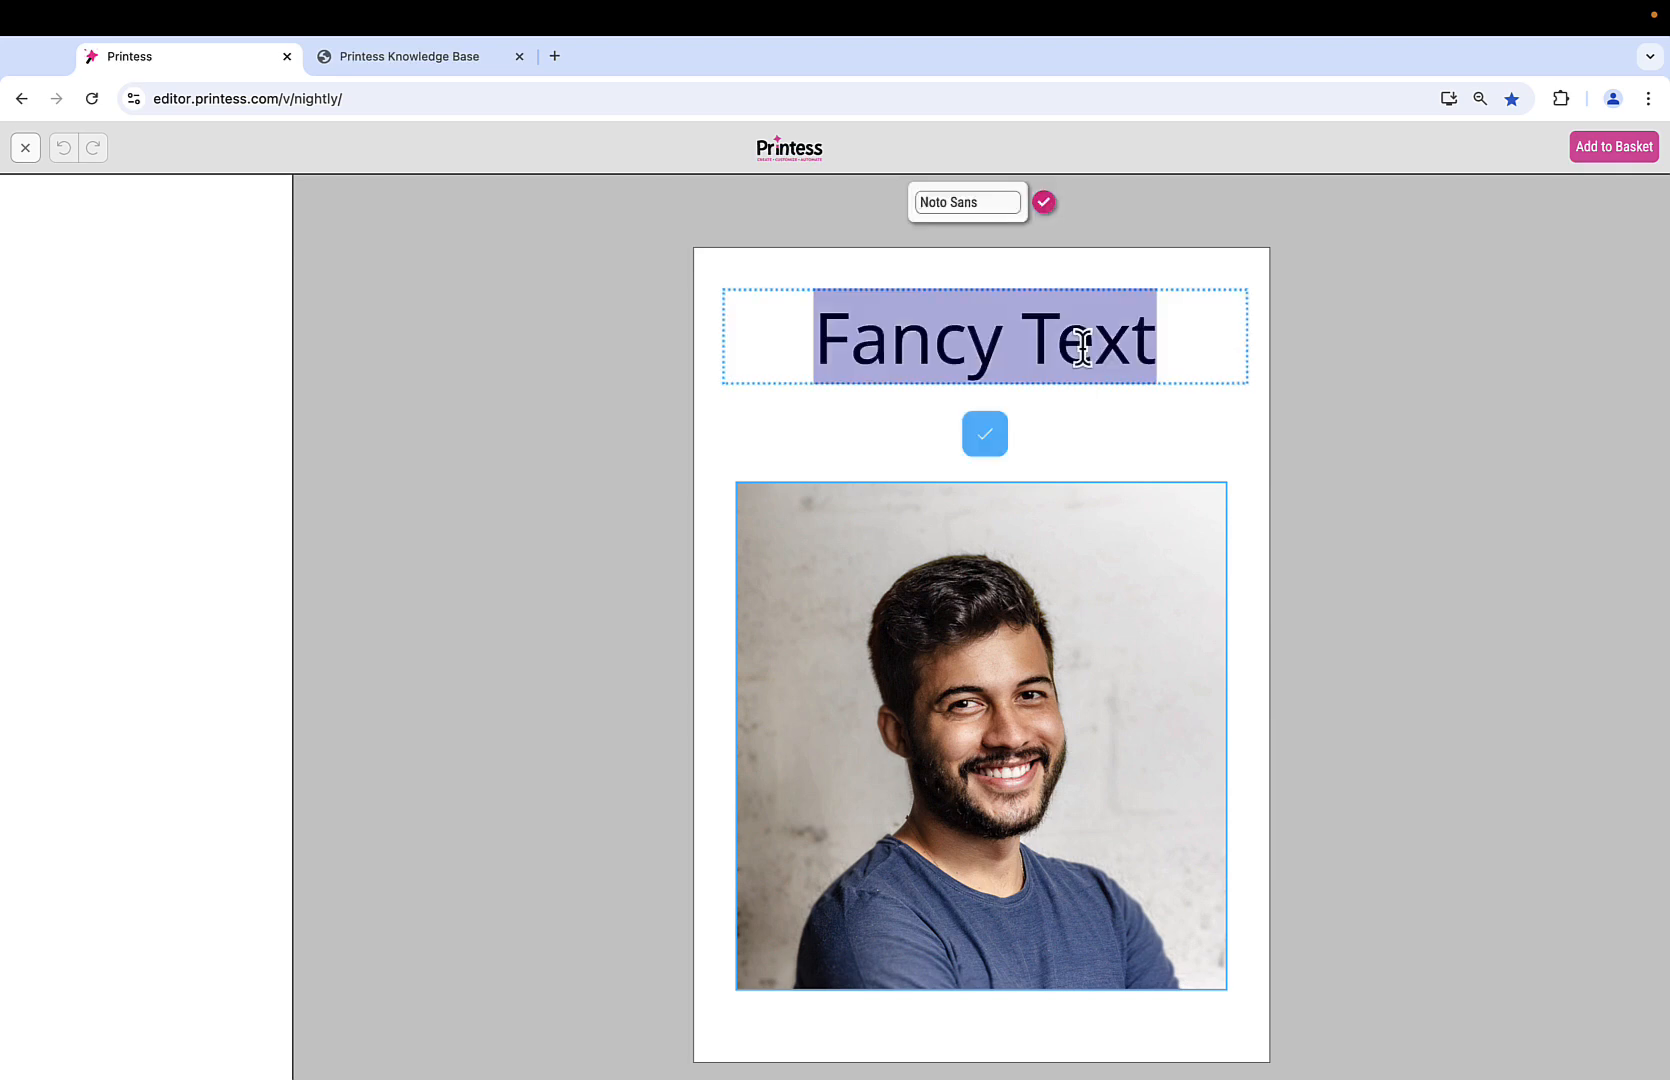
left_click(969, 203)
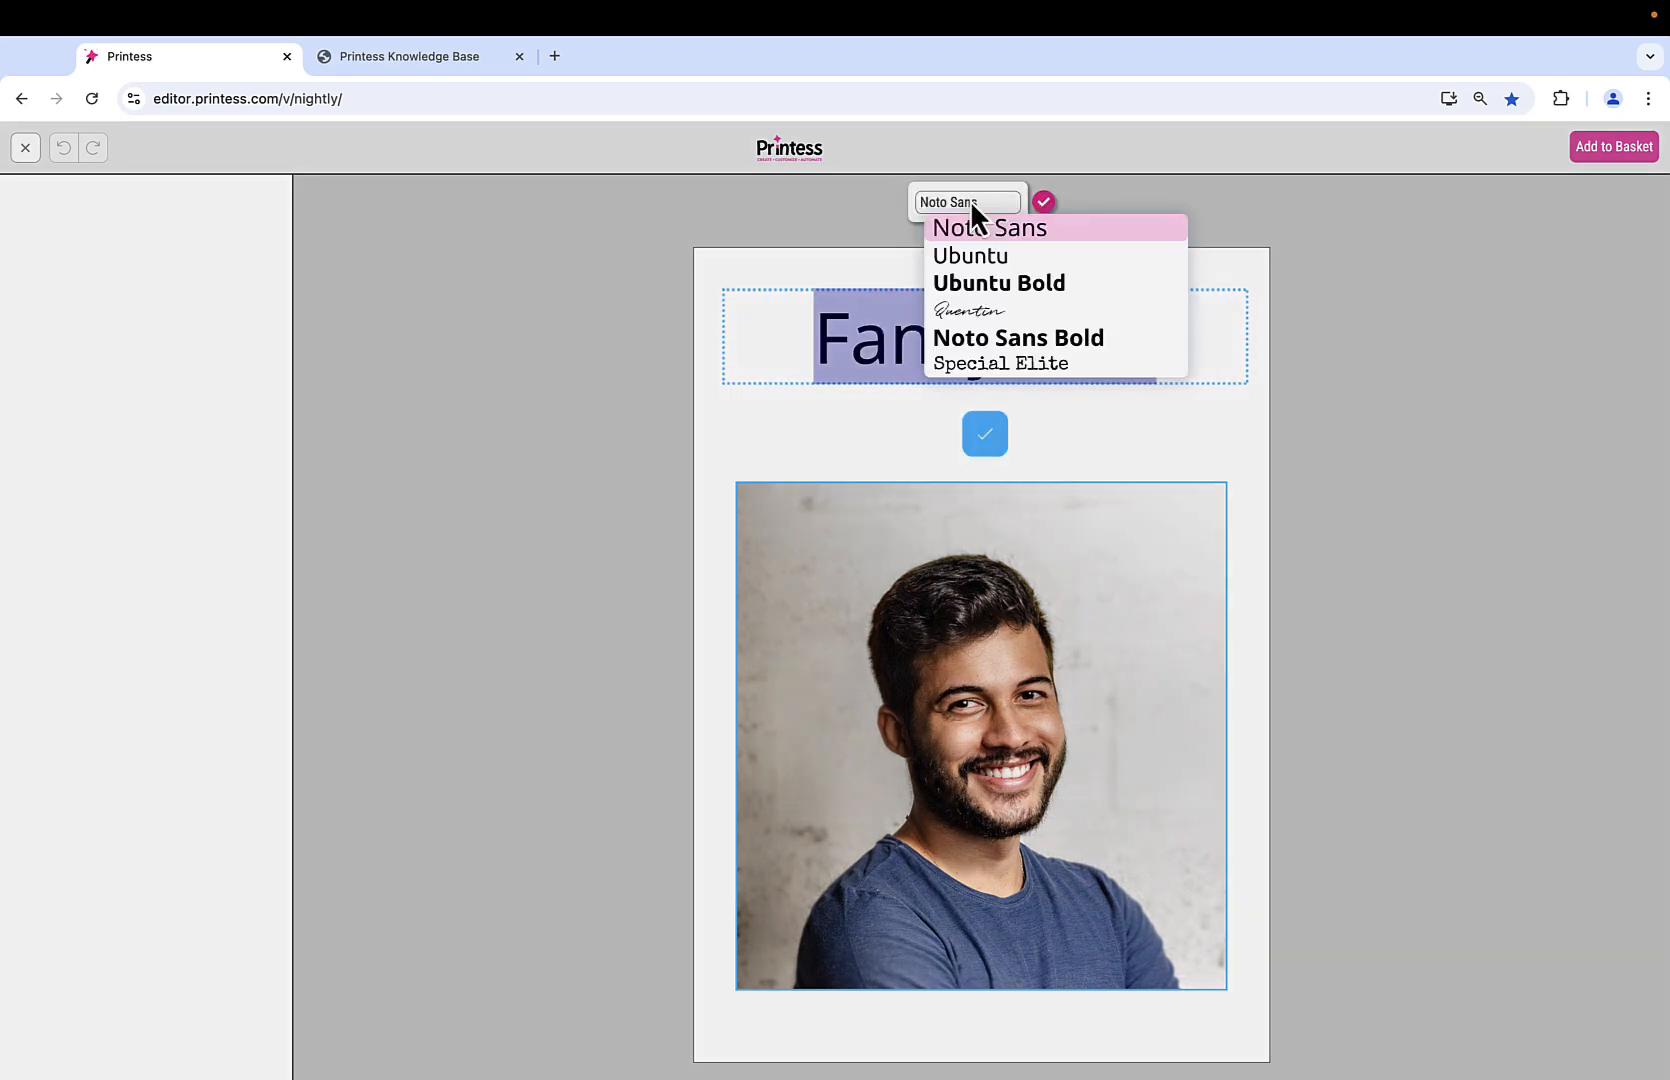
left_click(992, 285)
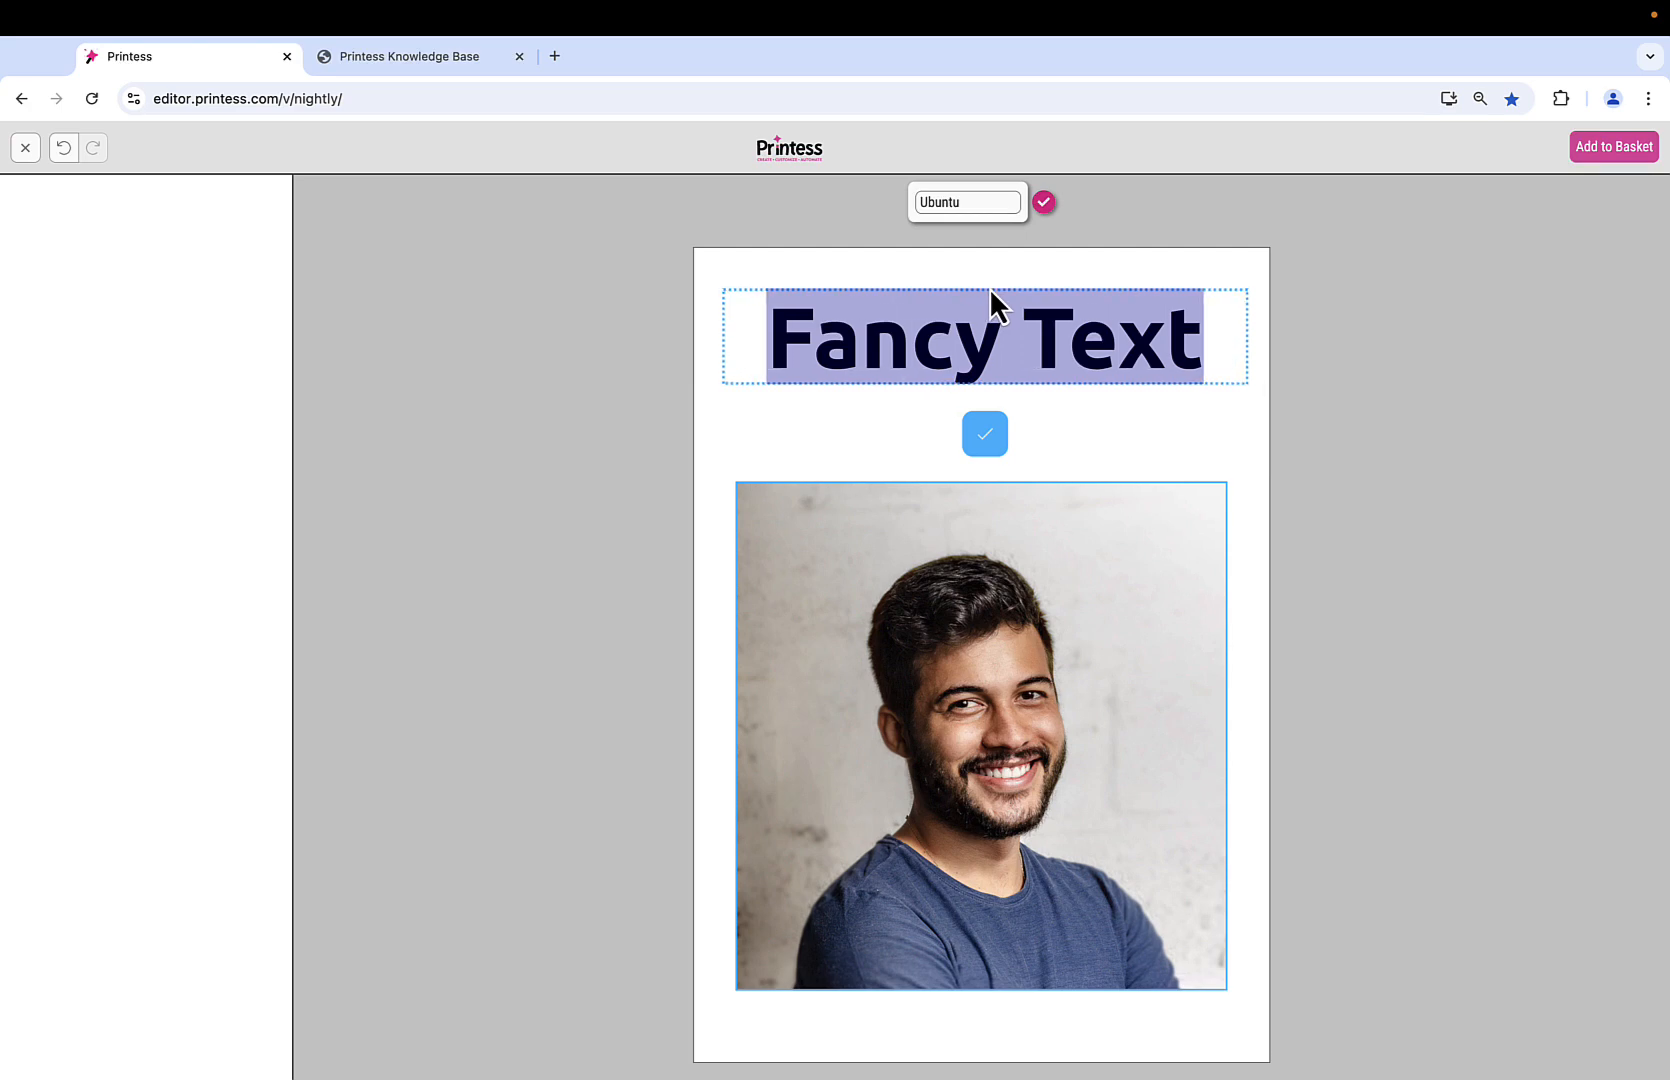
left_click(27, 149)
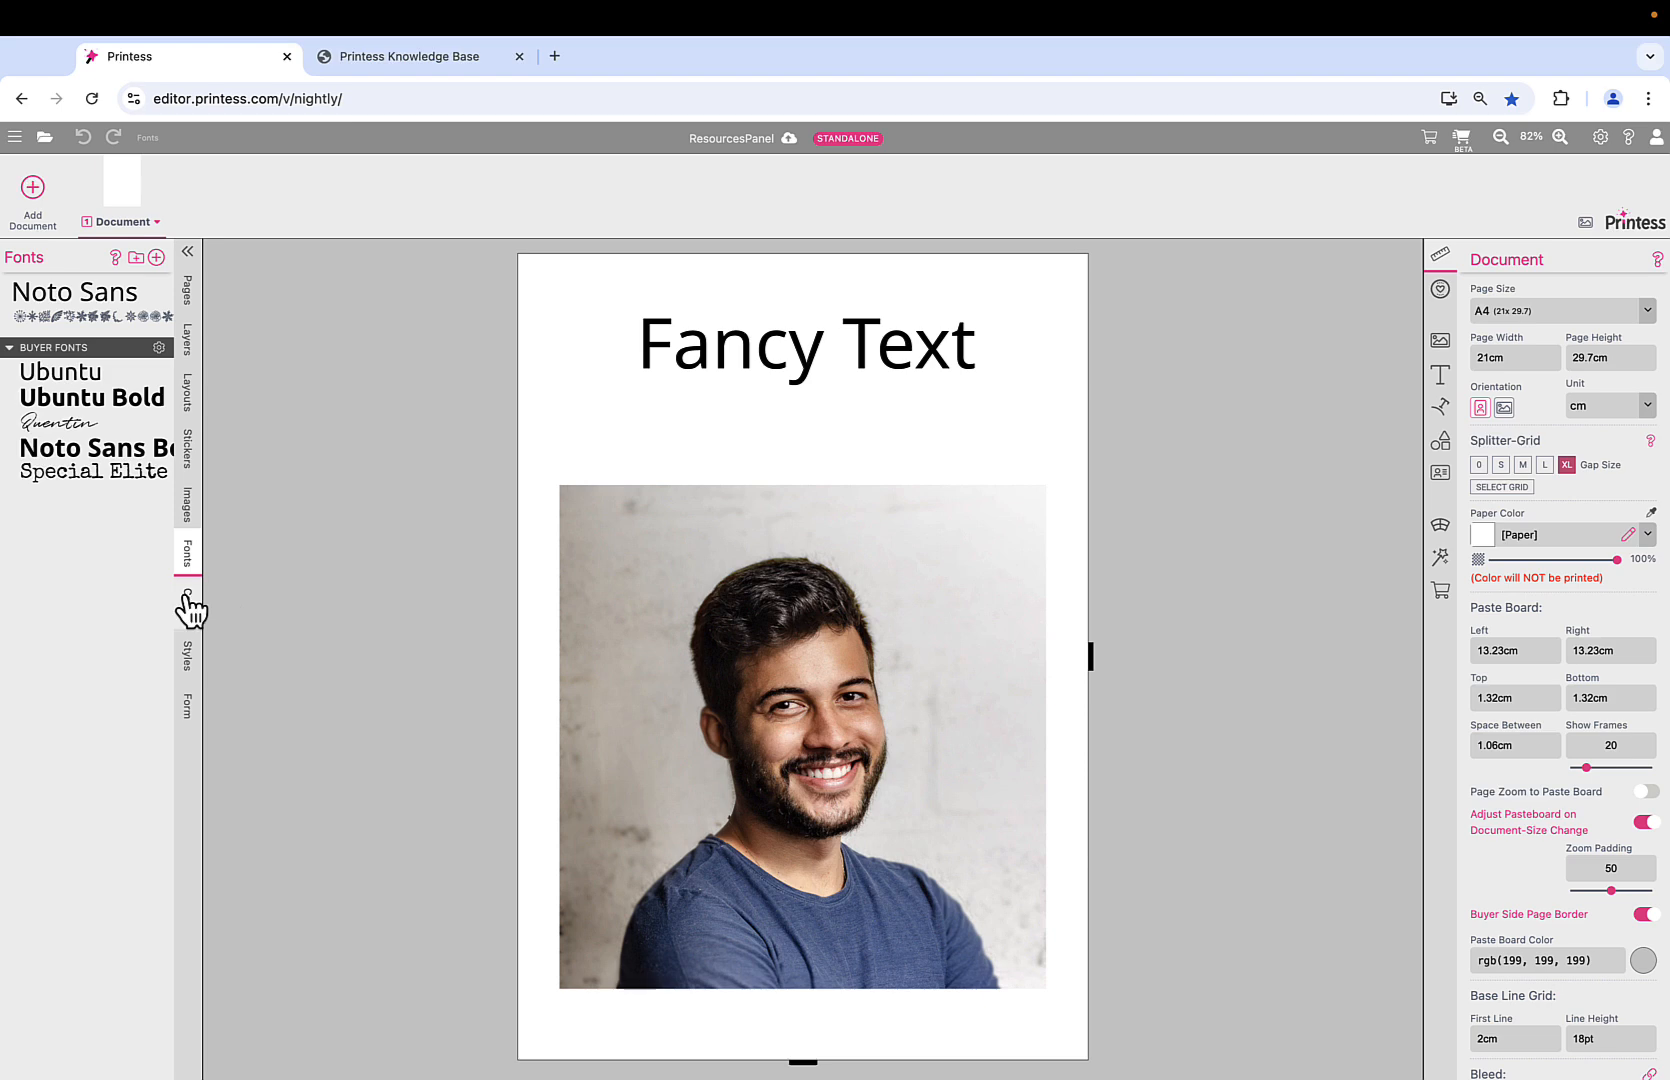
Enable Color in Fancy Text's Buyer Side settings, restricted to the Buyer Colors group.
left_click(188, 603)
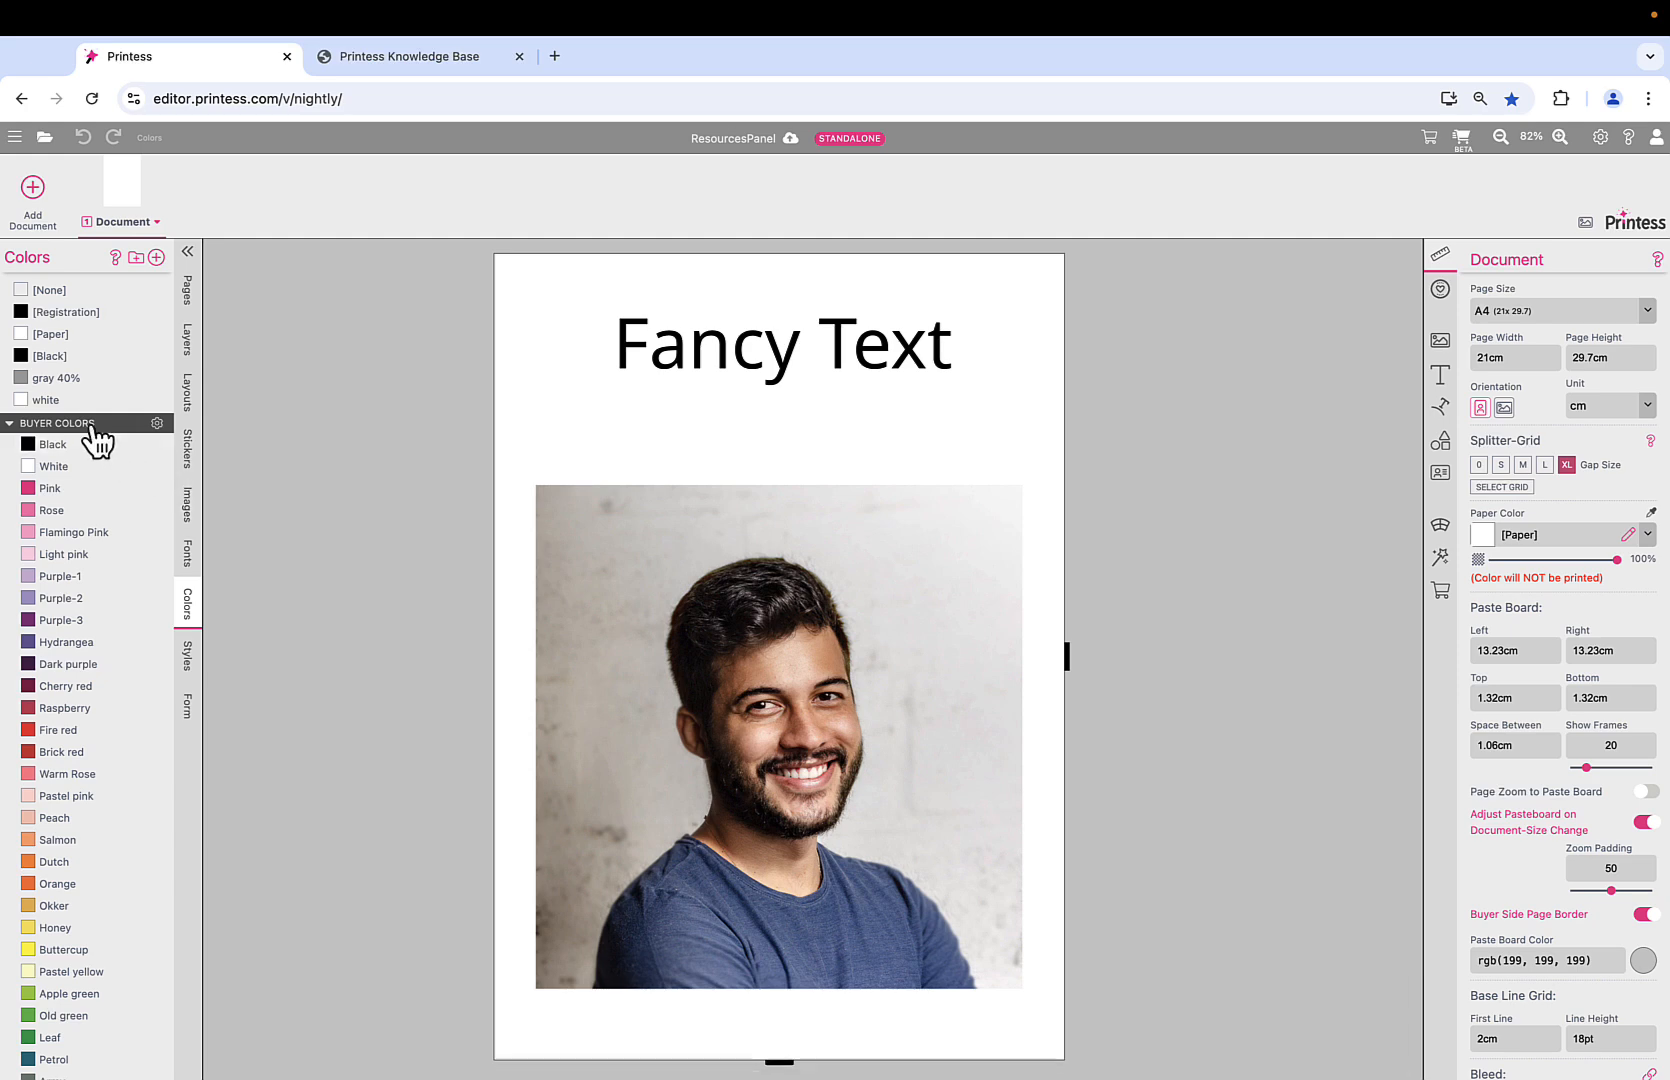
left_click(805, 343)
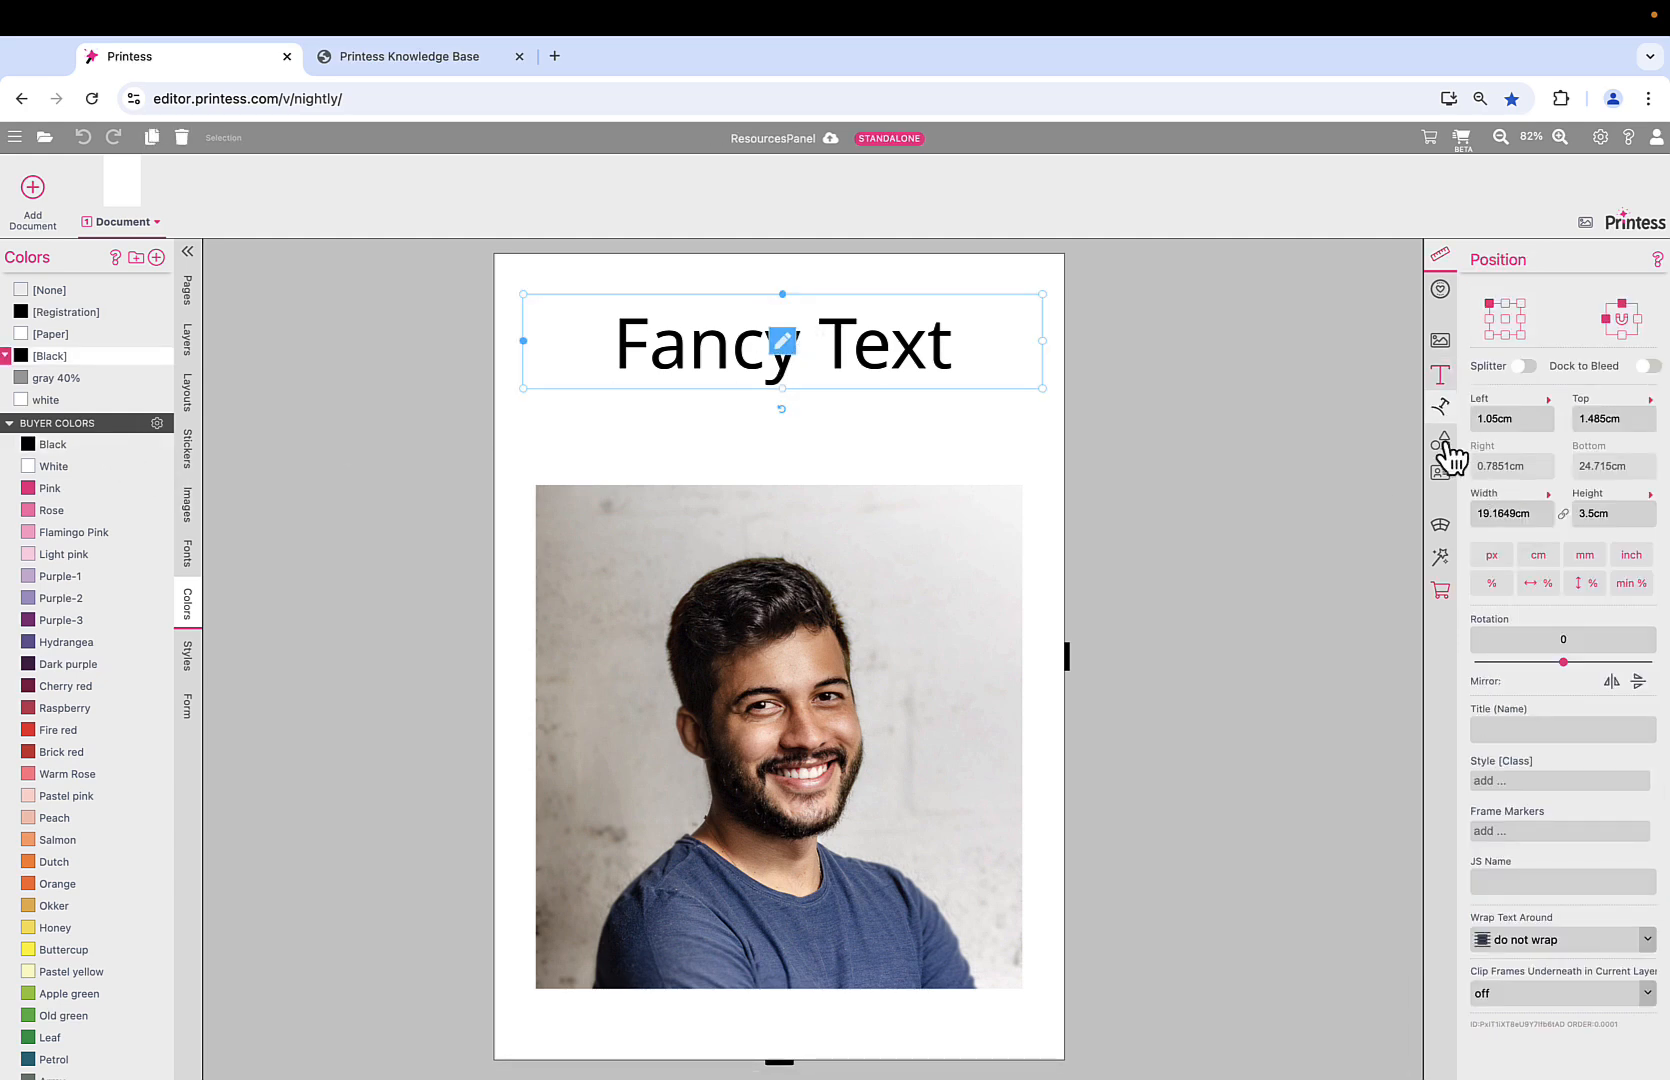
left_click(1442, 592)
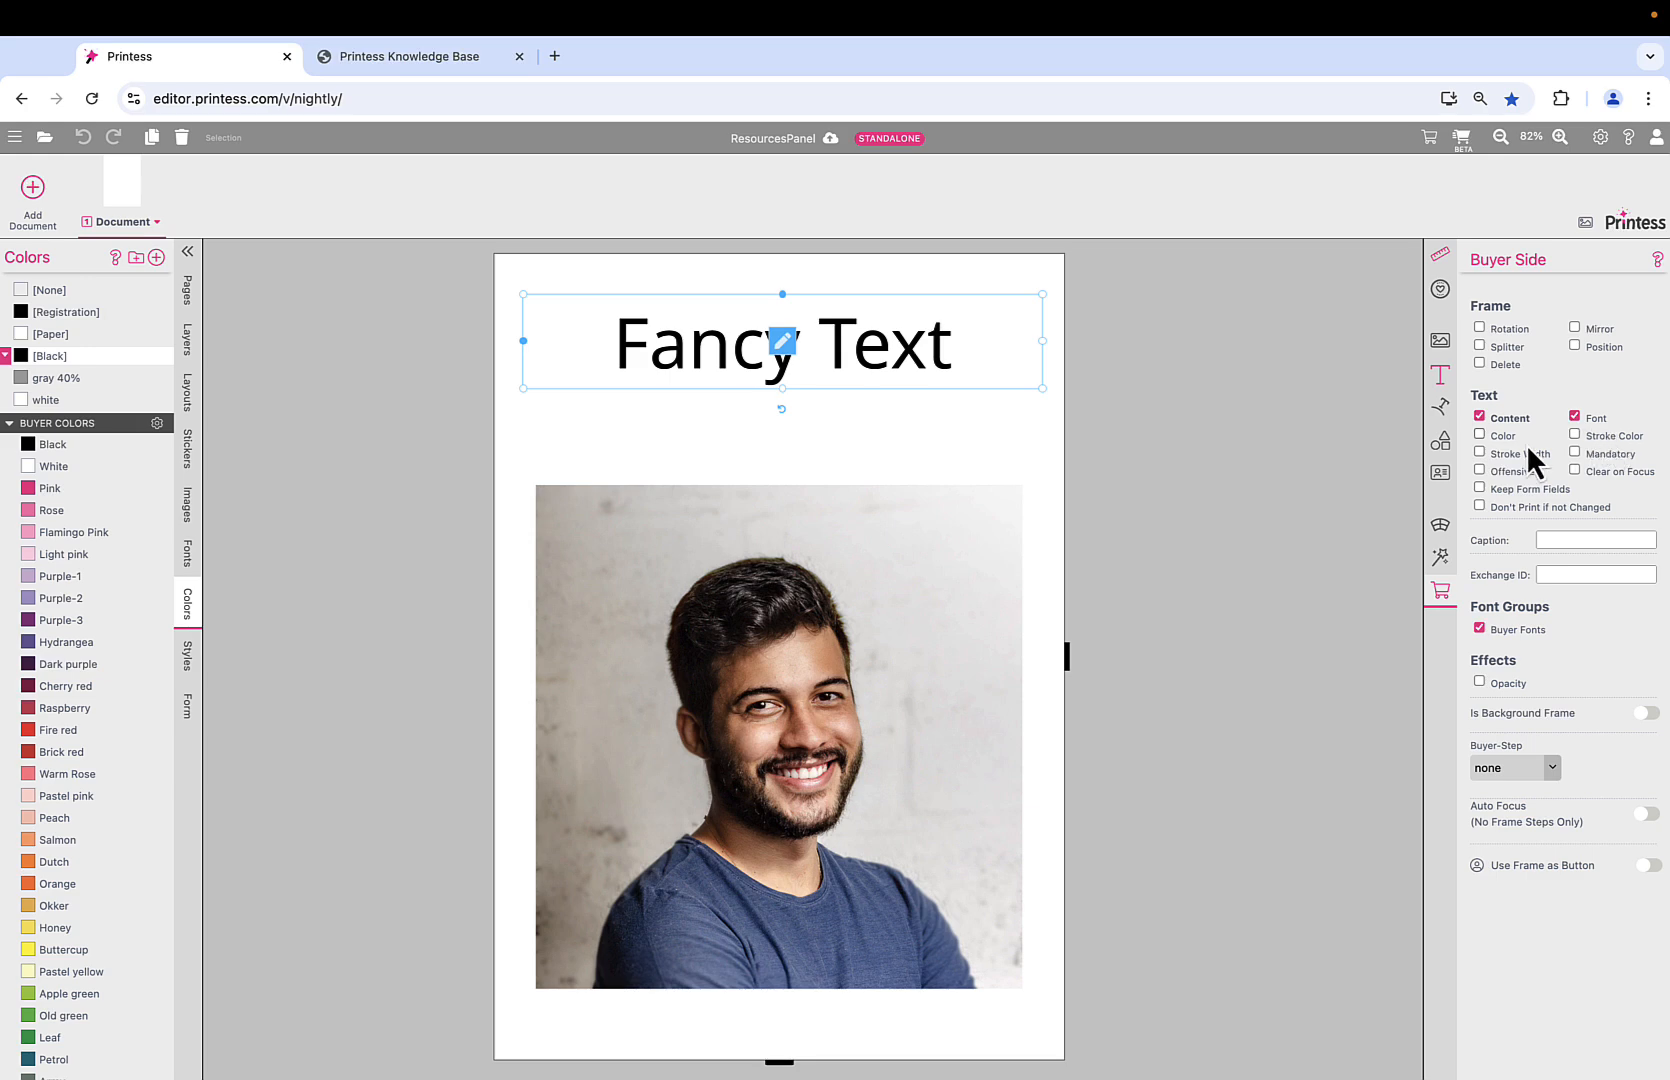
left_click(1480, 434)
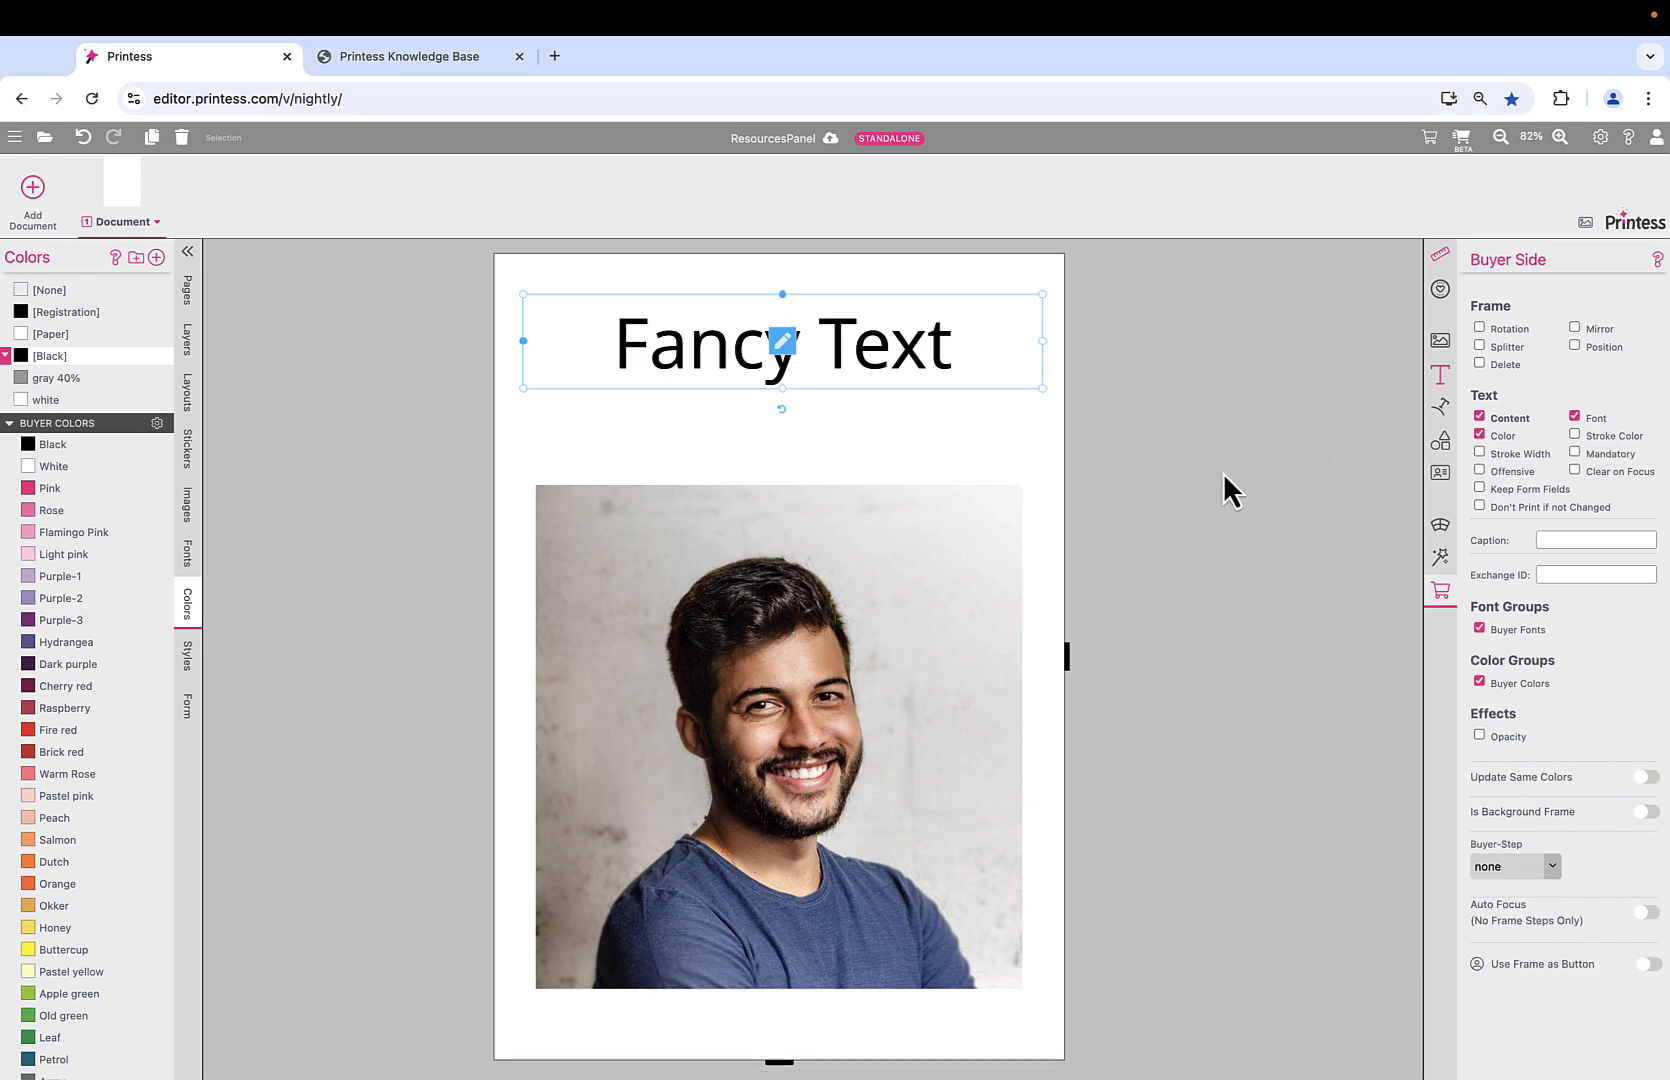
In the buyer preview, recolour Fancy Text orange, then yellow, and return to the designer.
left_click(1463, 140)
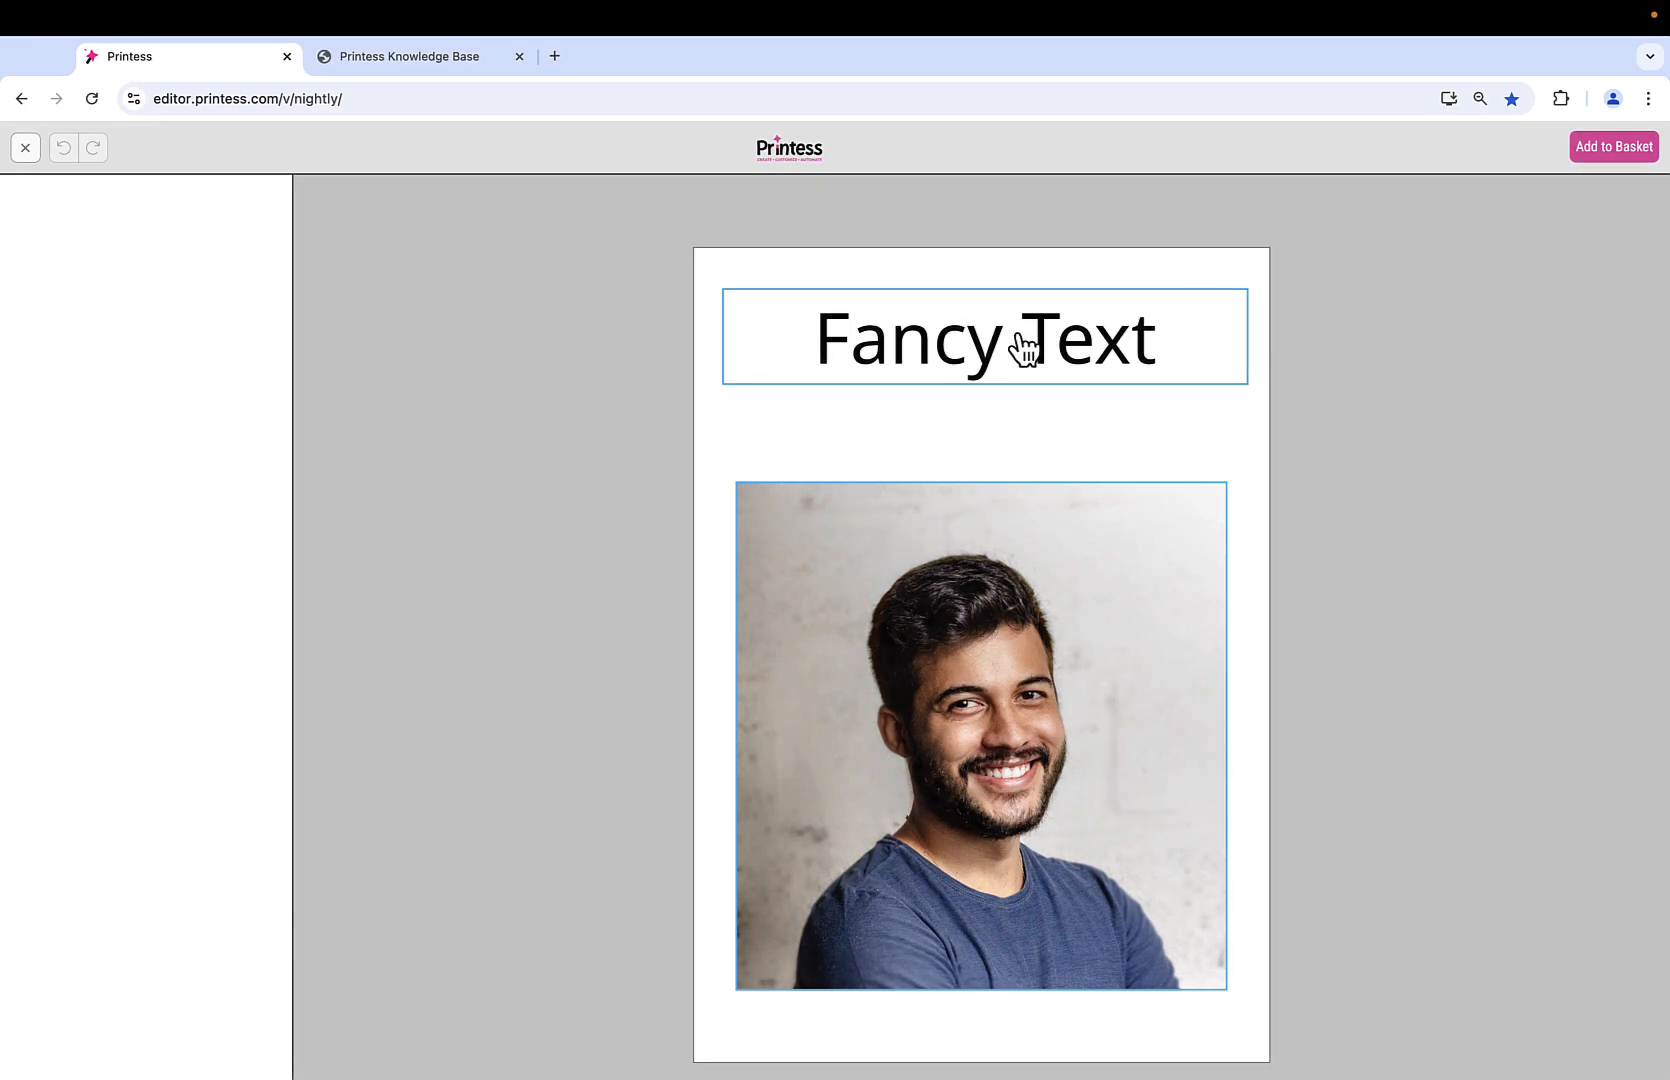
left_click(1025, 344)
left_click(911, 202)
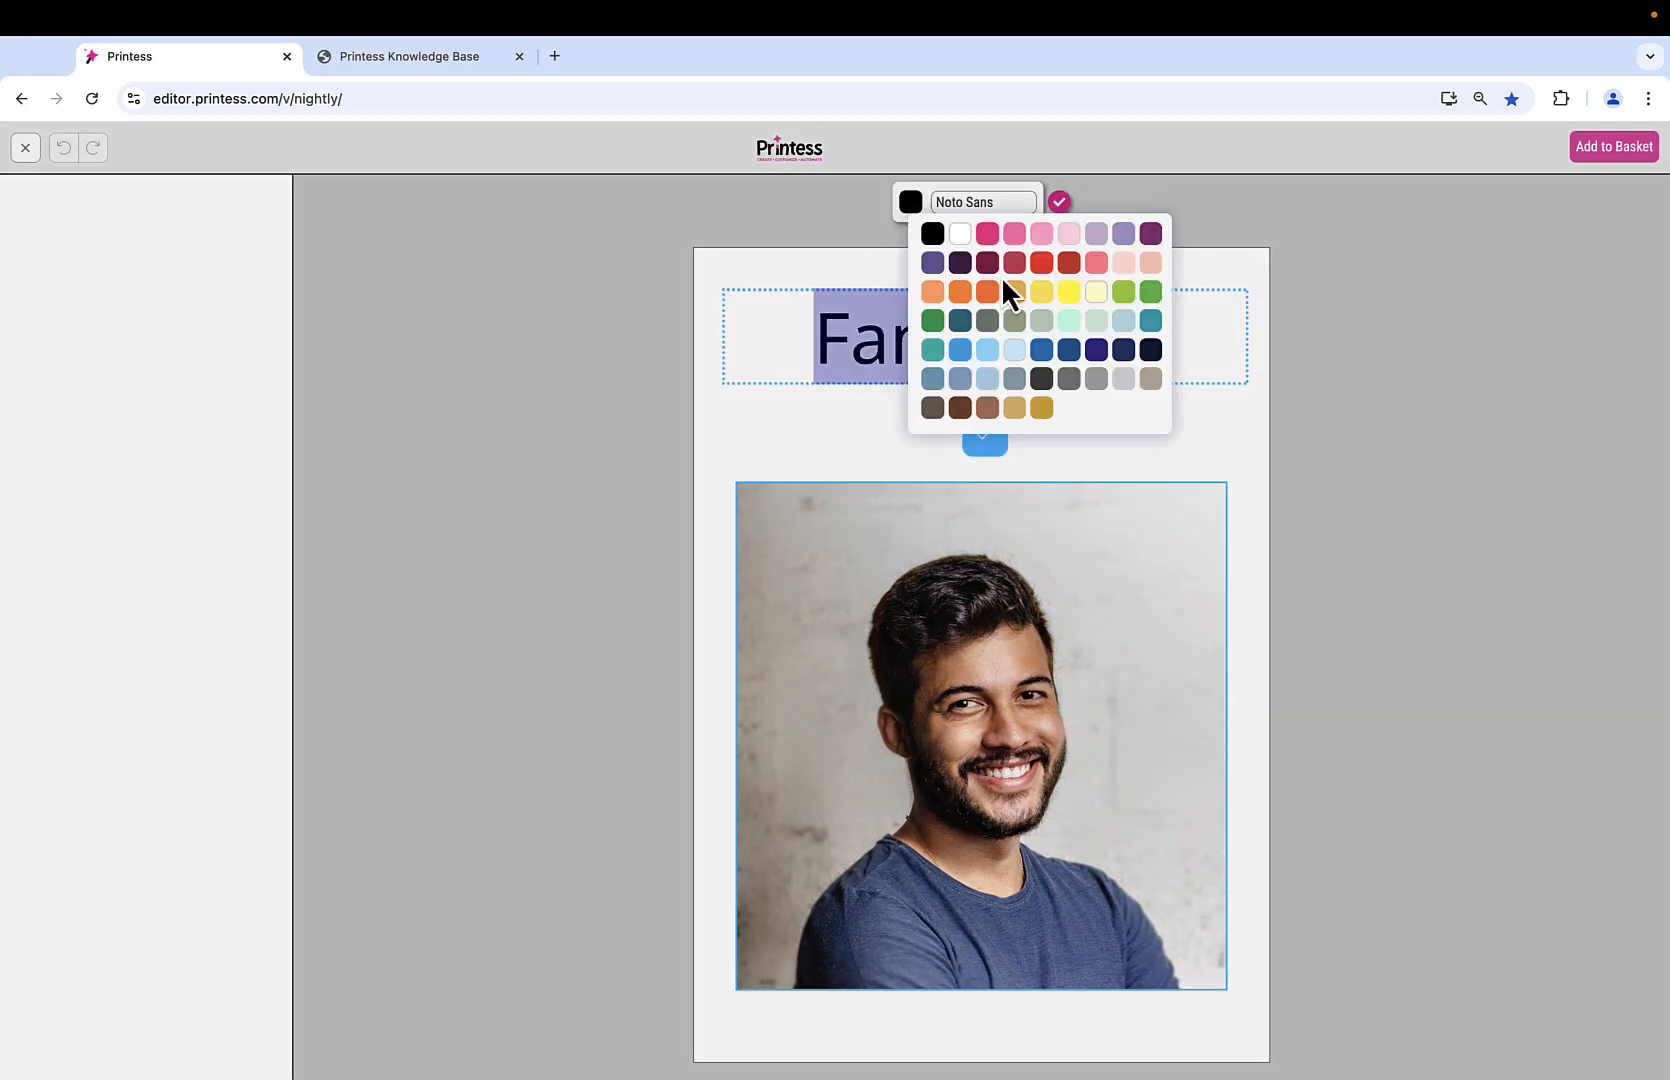
left_click(988, 288)
left_click(910, 204)
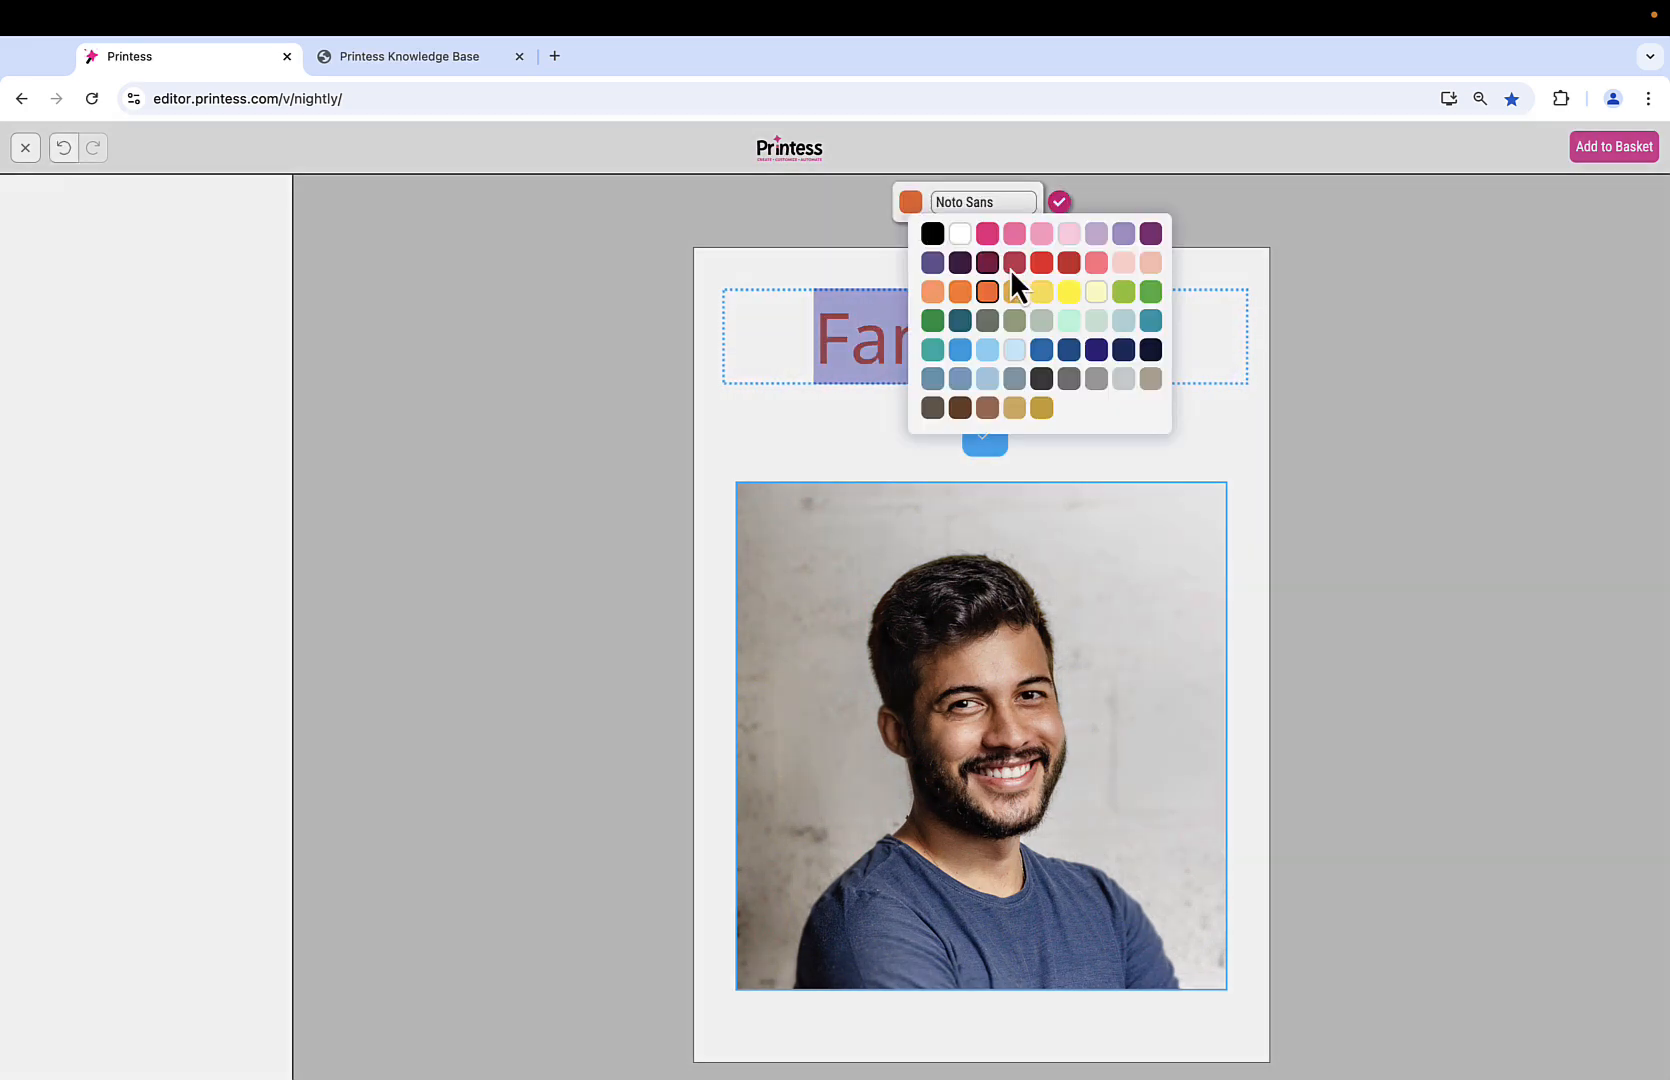
left_click(1066, 292)
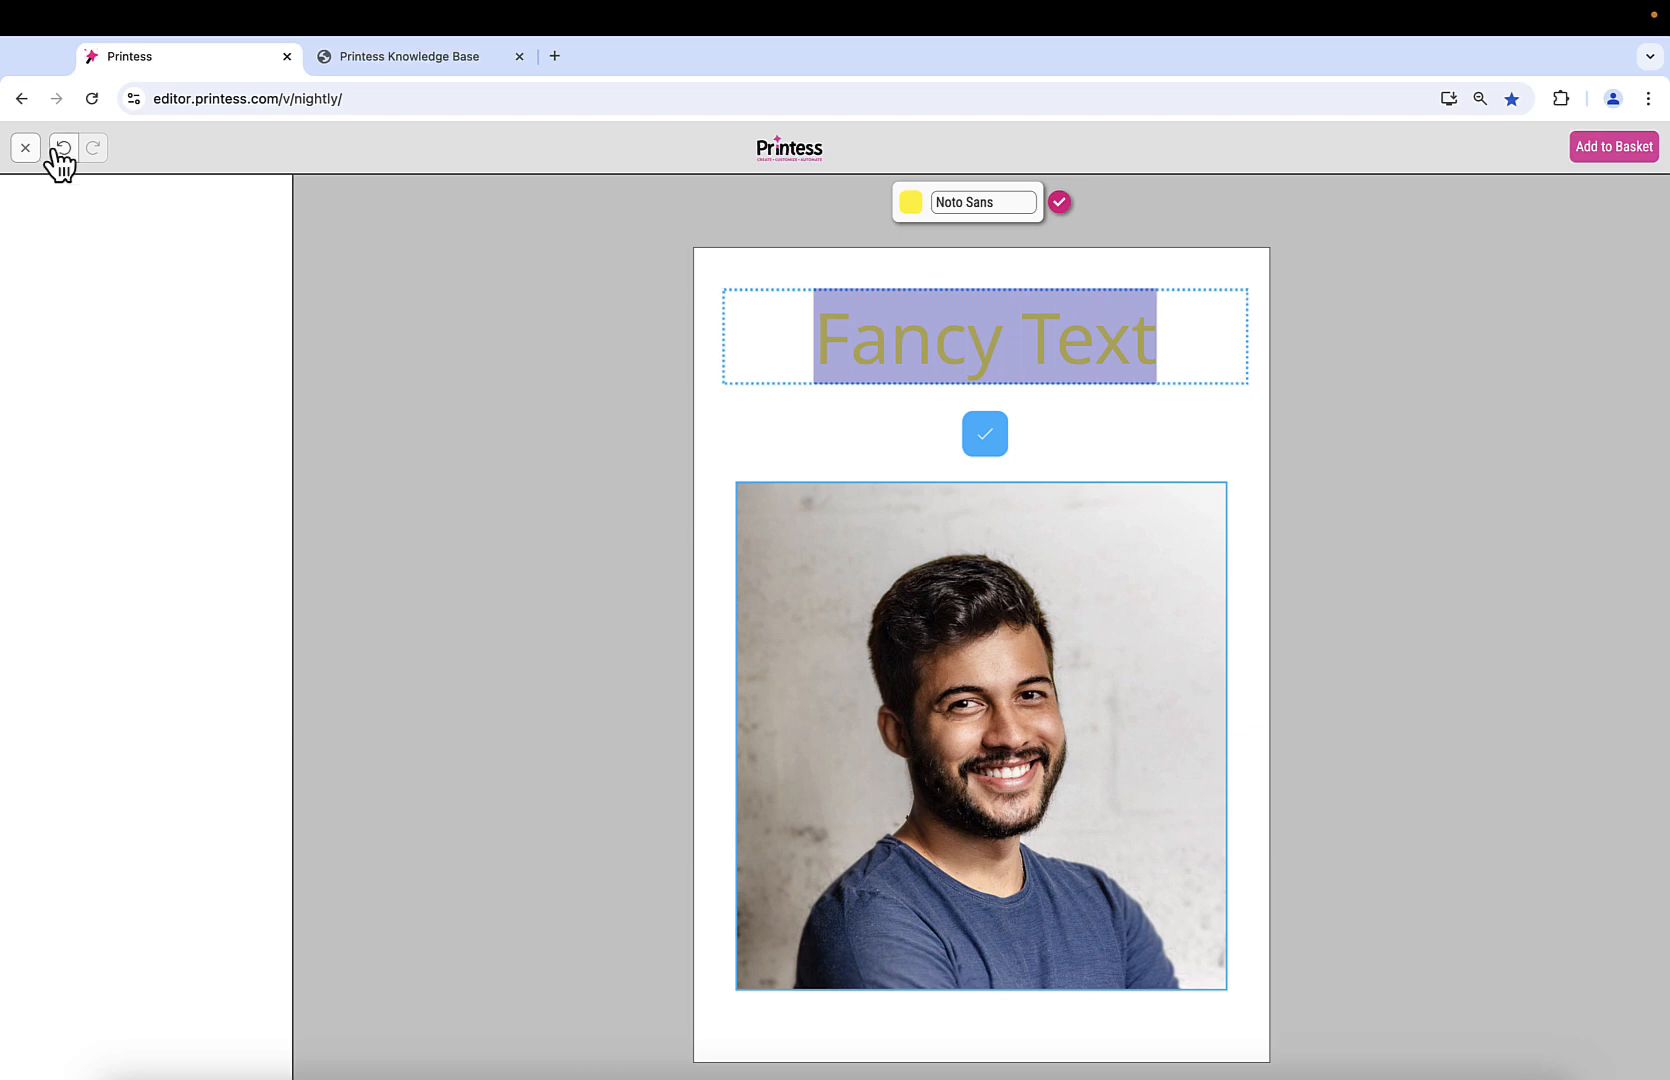
left_click(26, 149)
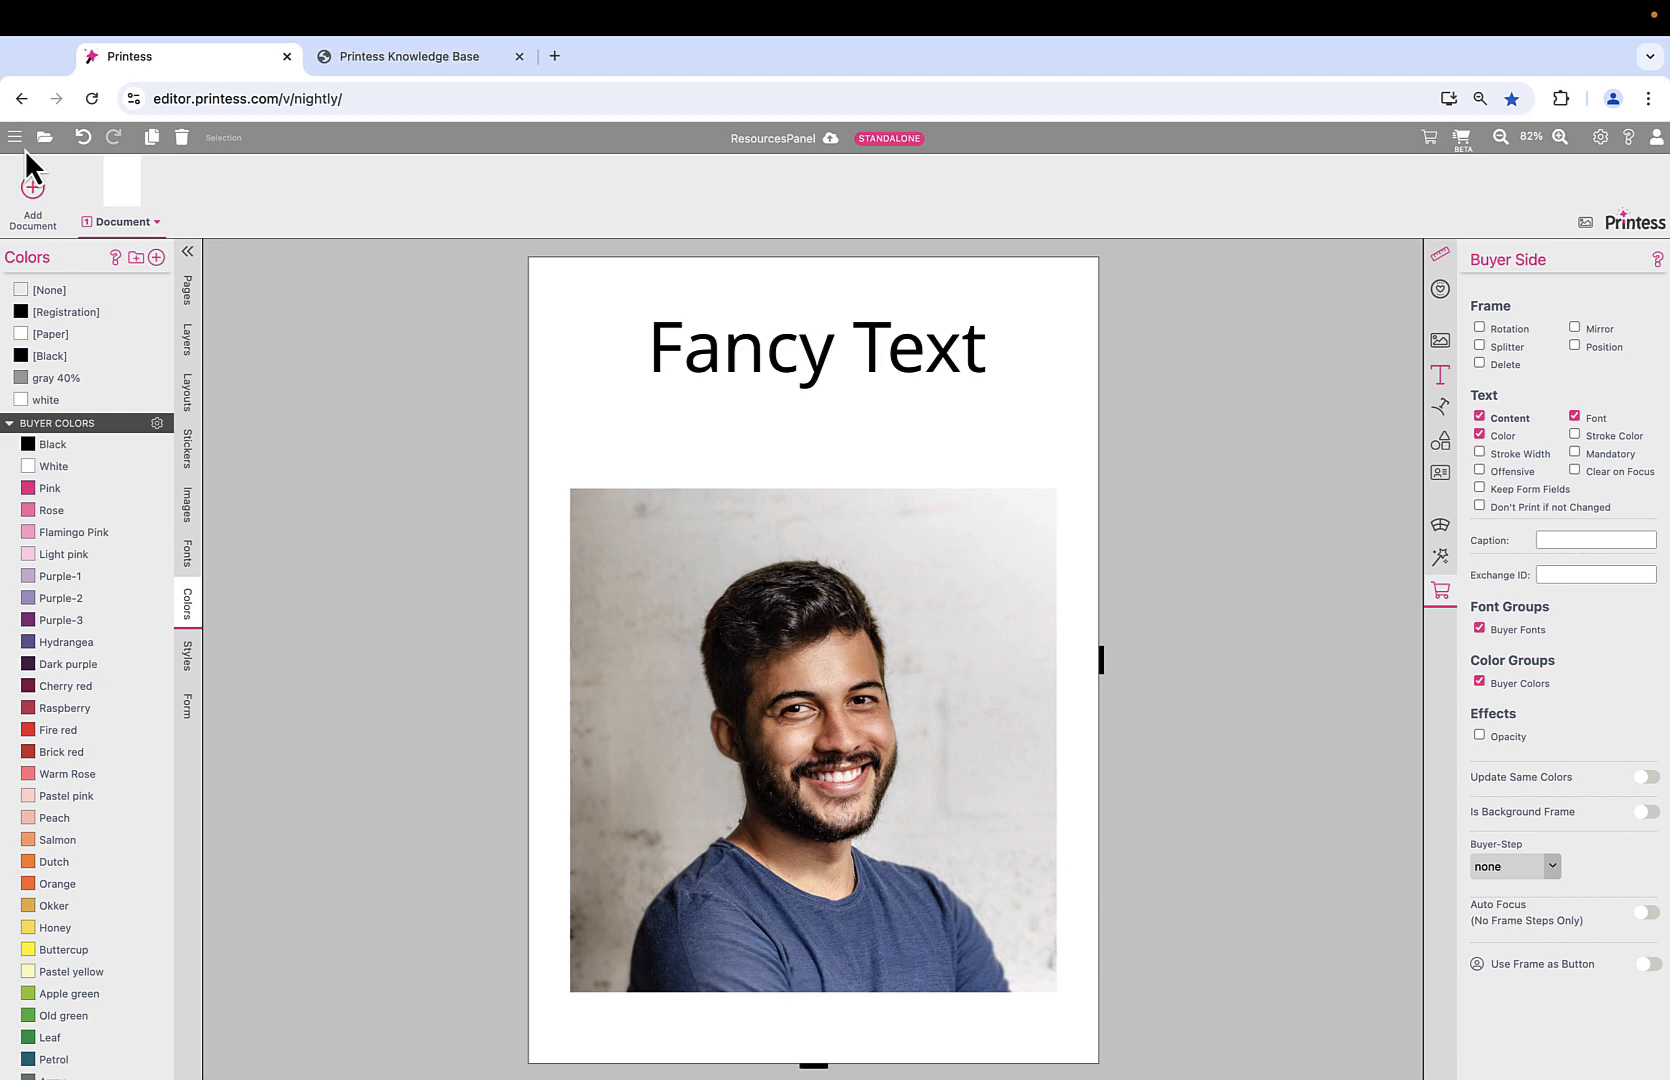
left_click(367, 408)
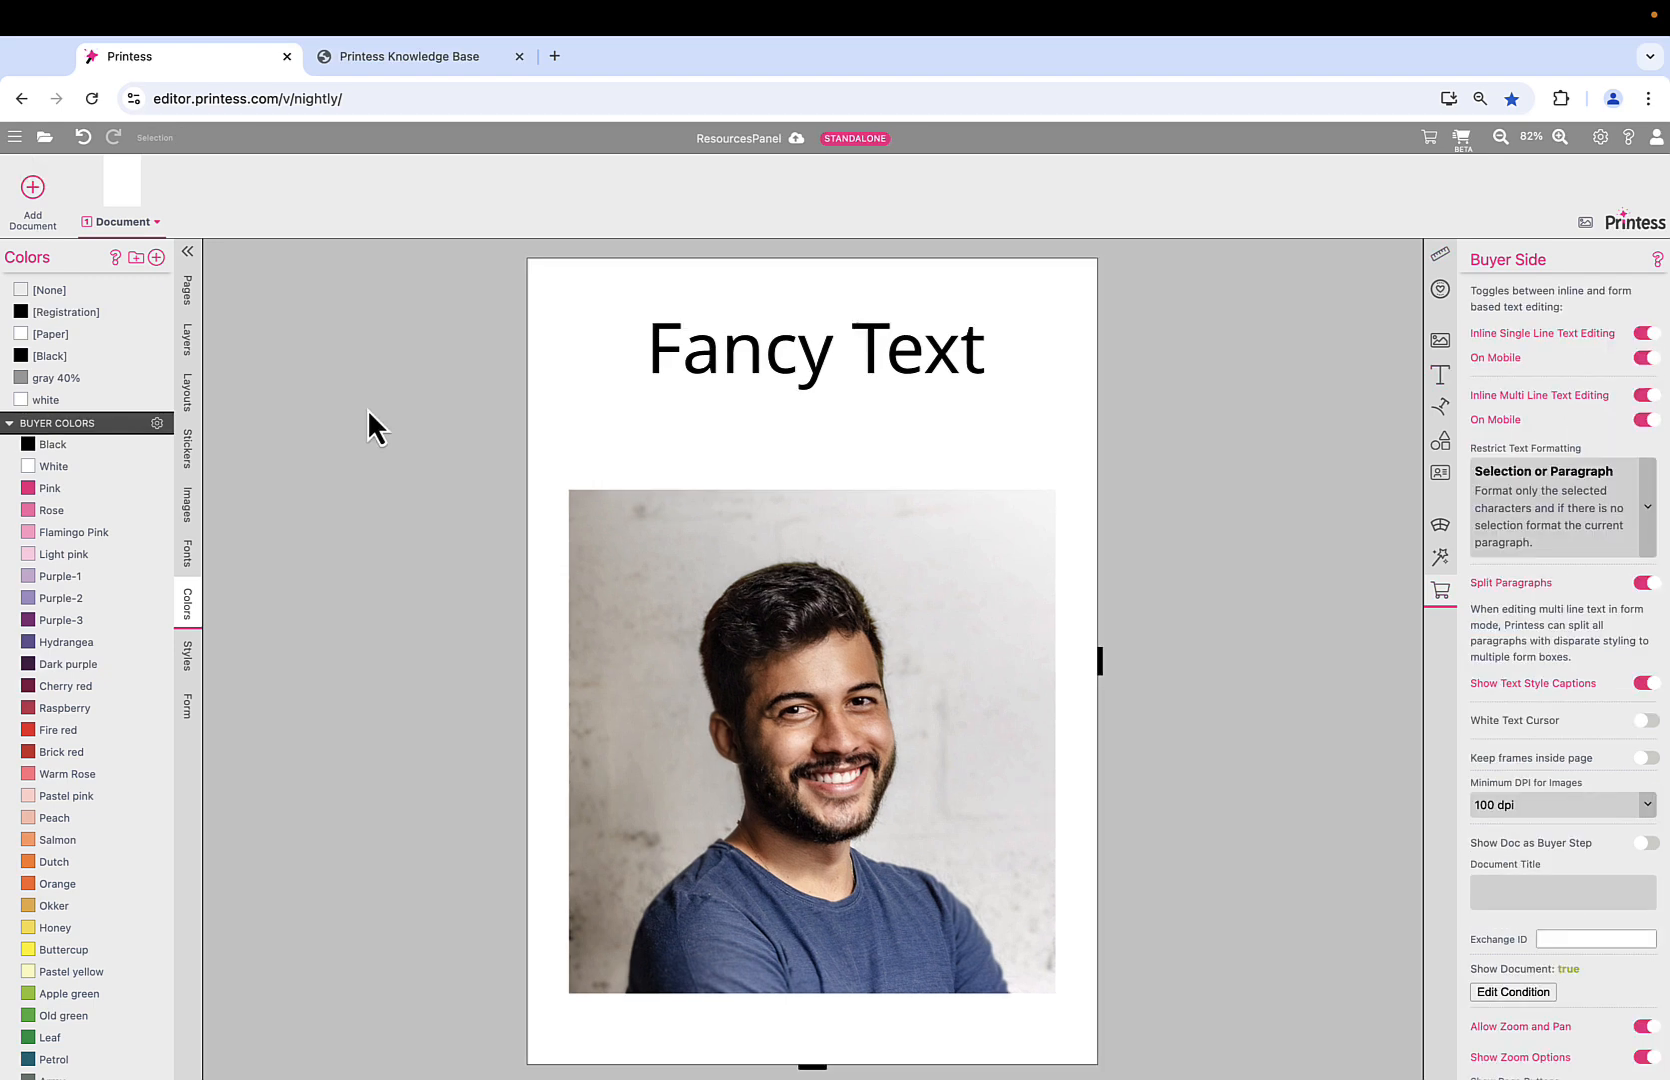
double_click(27, 487)
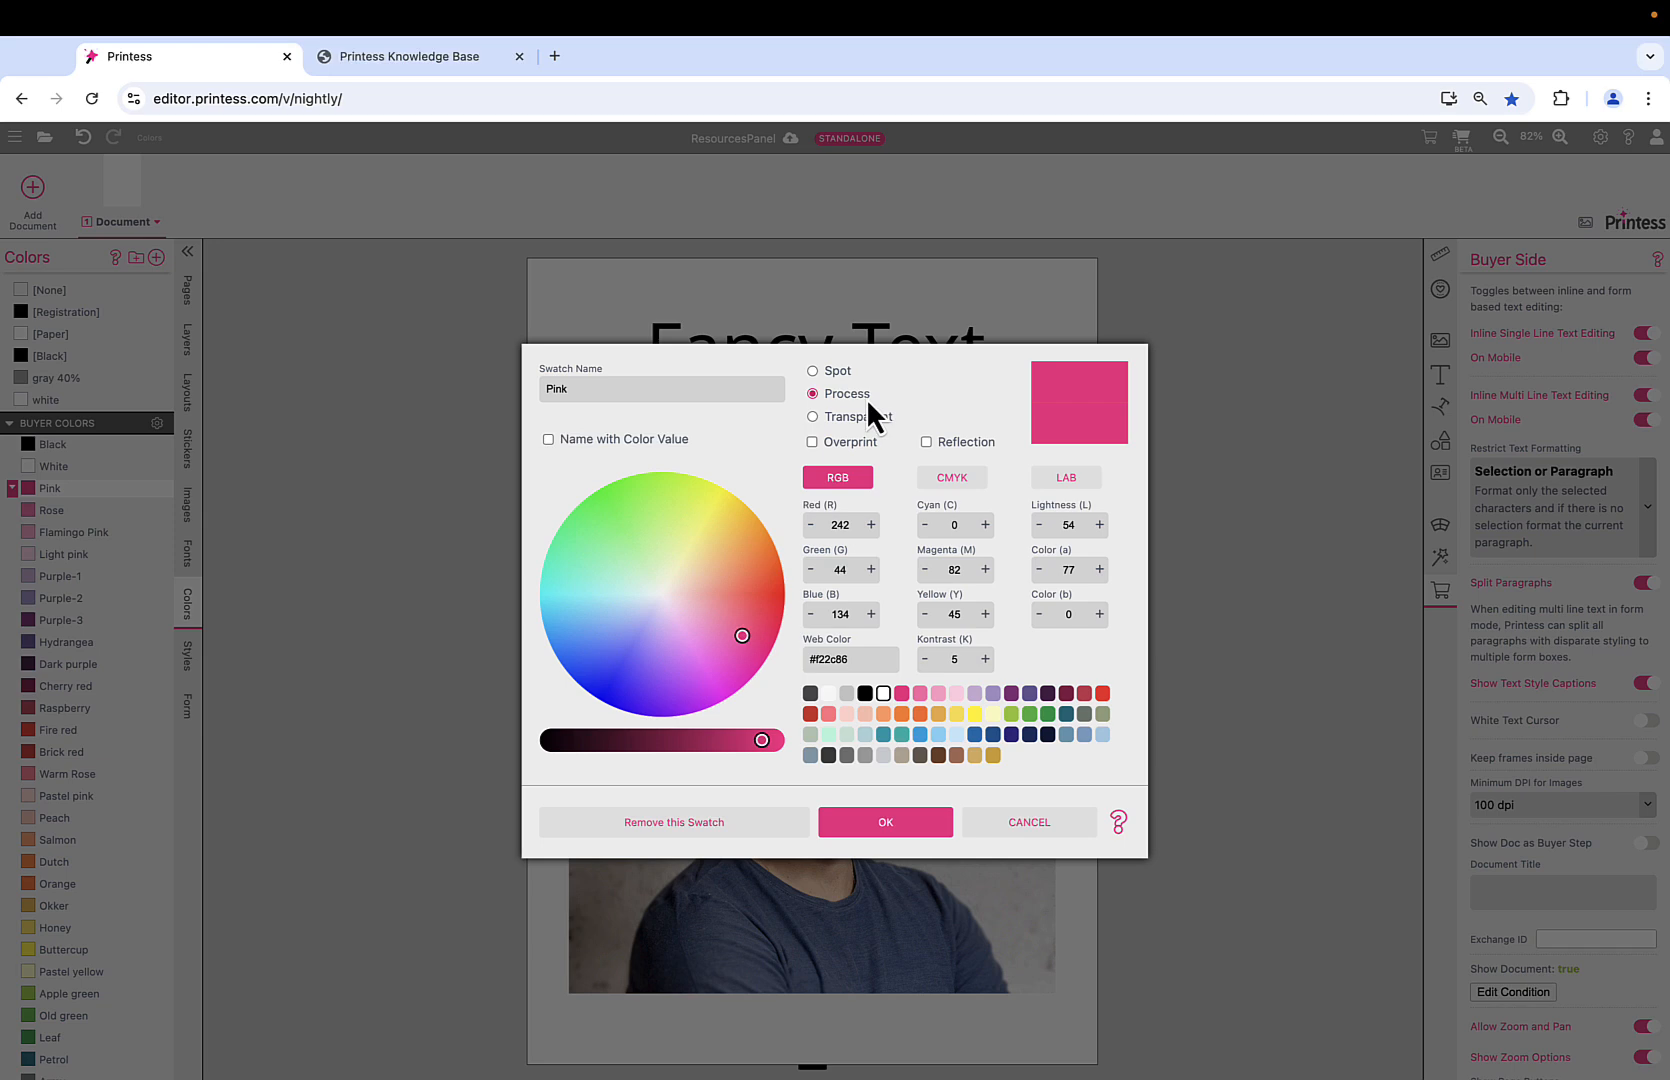
left_click(1048, 825)
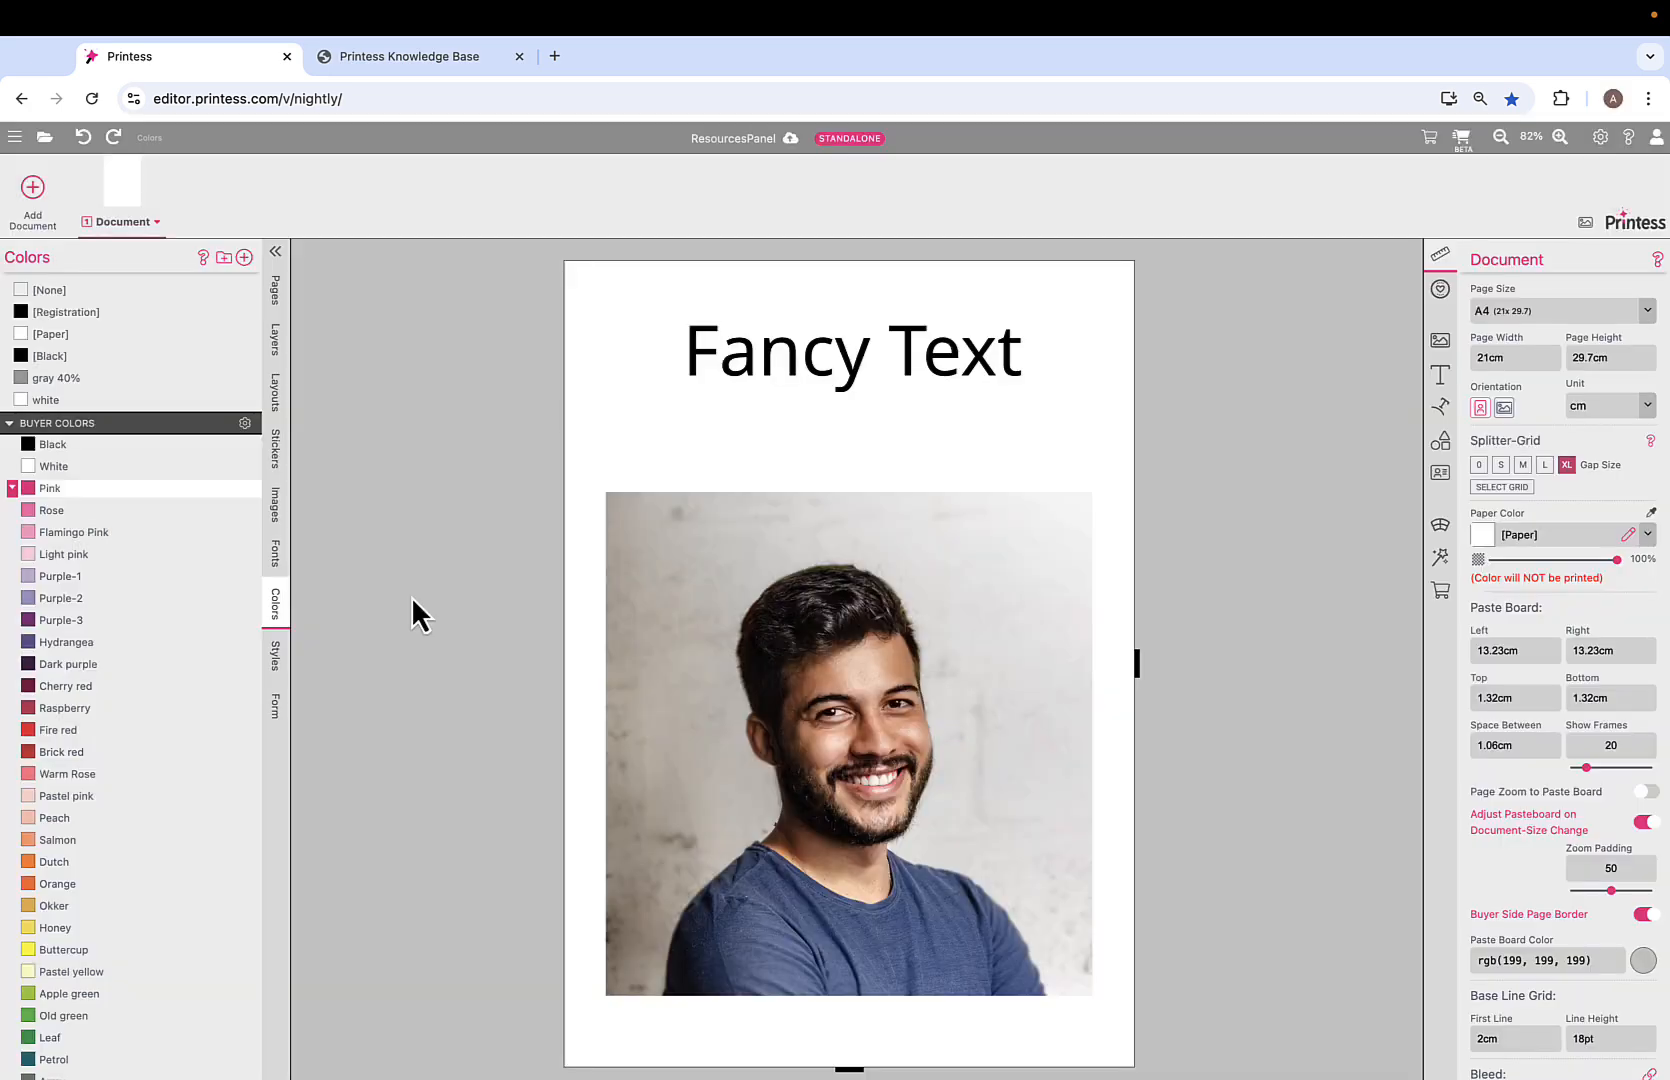
Show the text styles and delete the photo frame from the page.
left_click(274, 668)
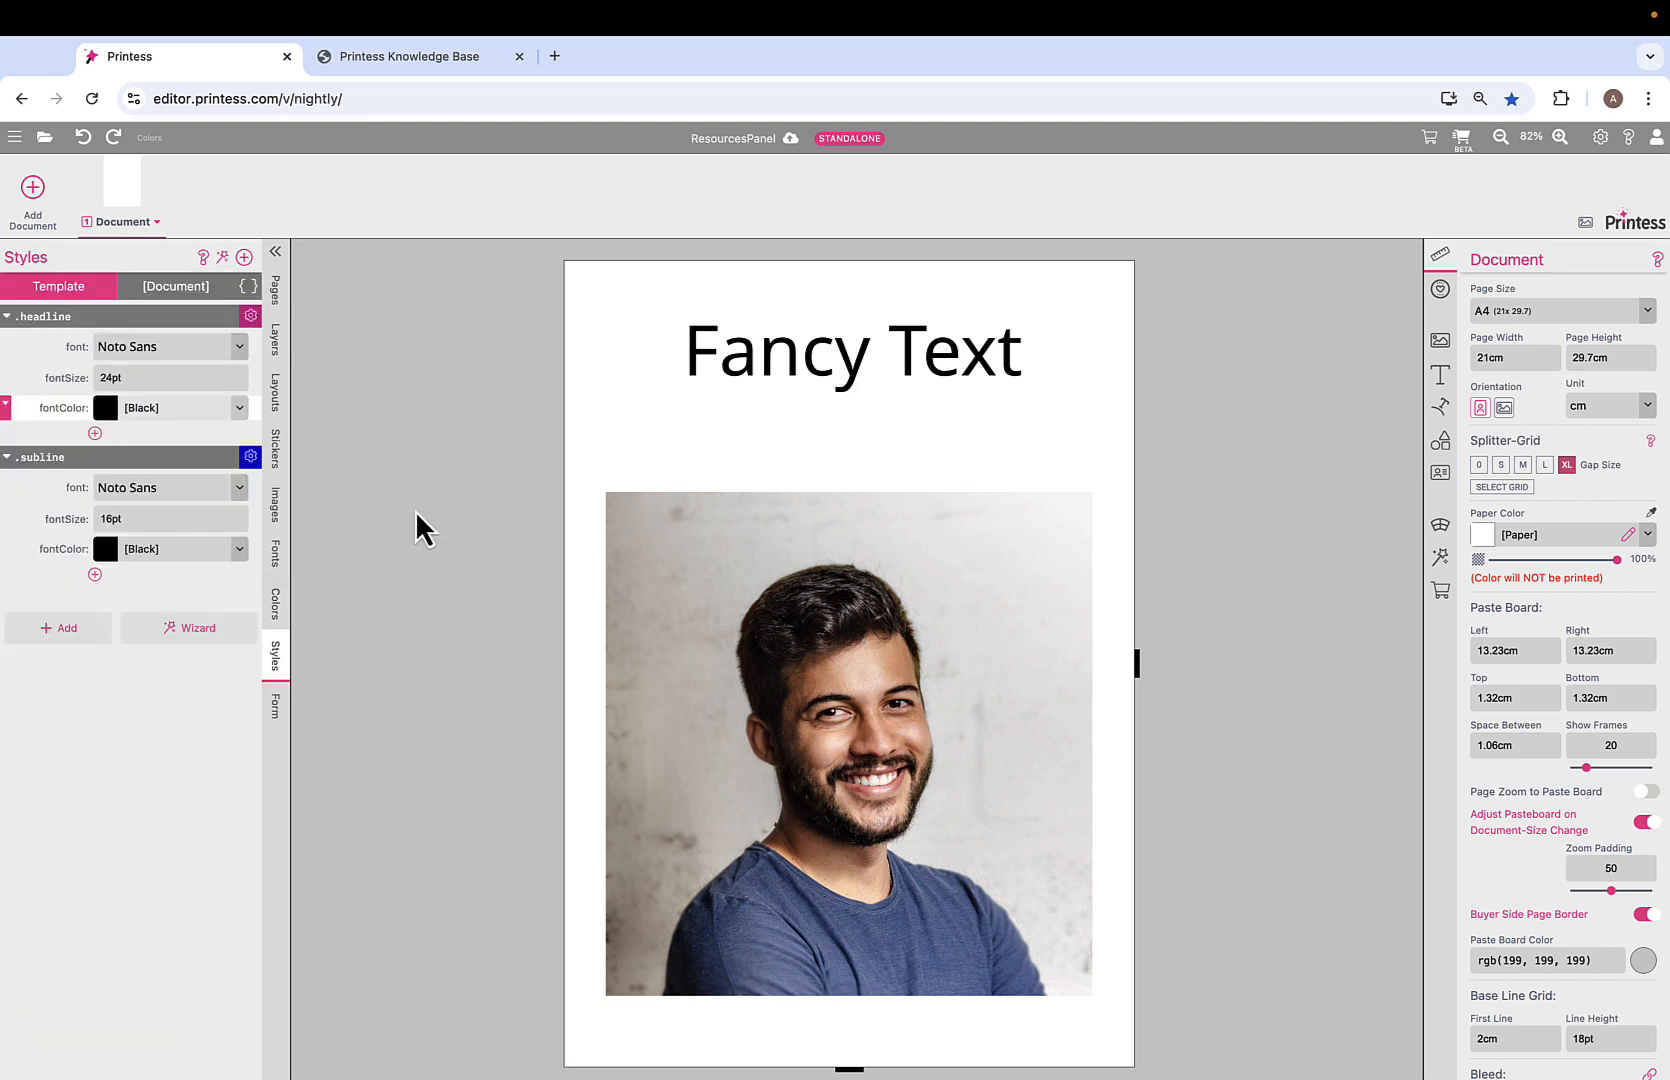
left_click(471, 573)
left_click(816, 686)
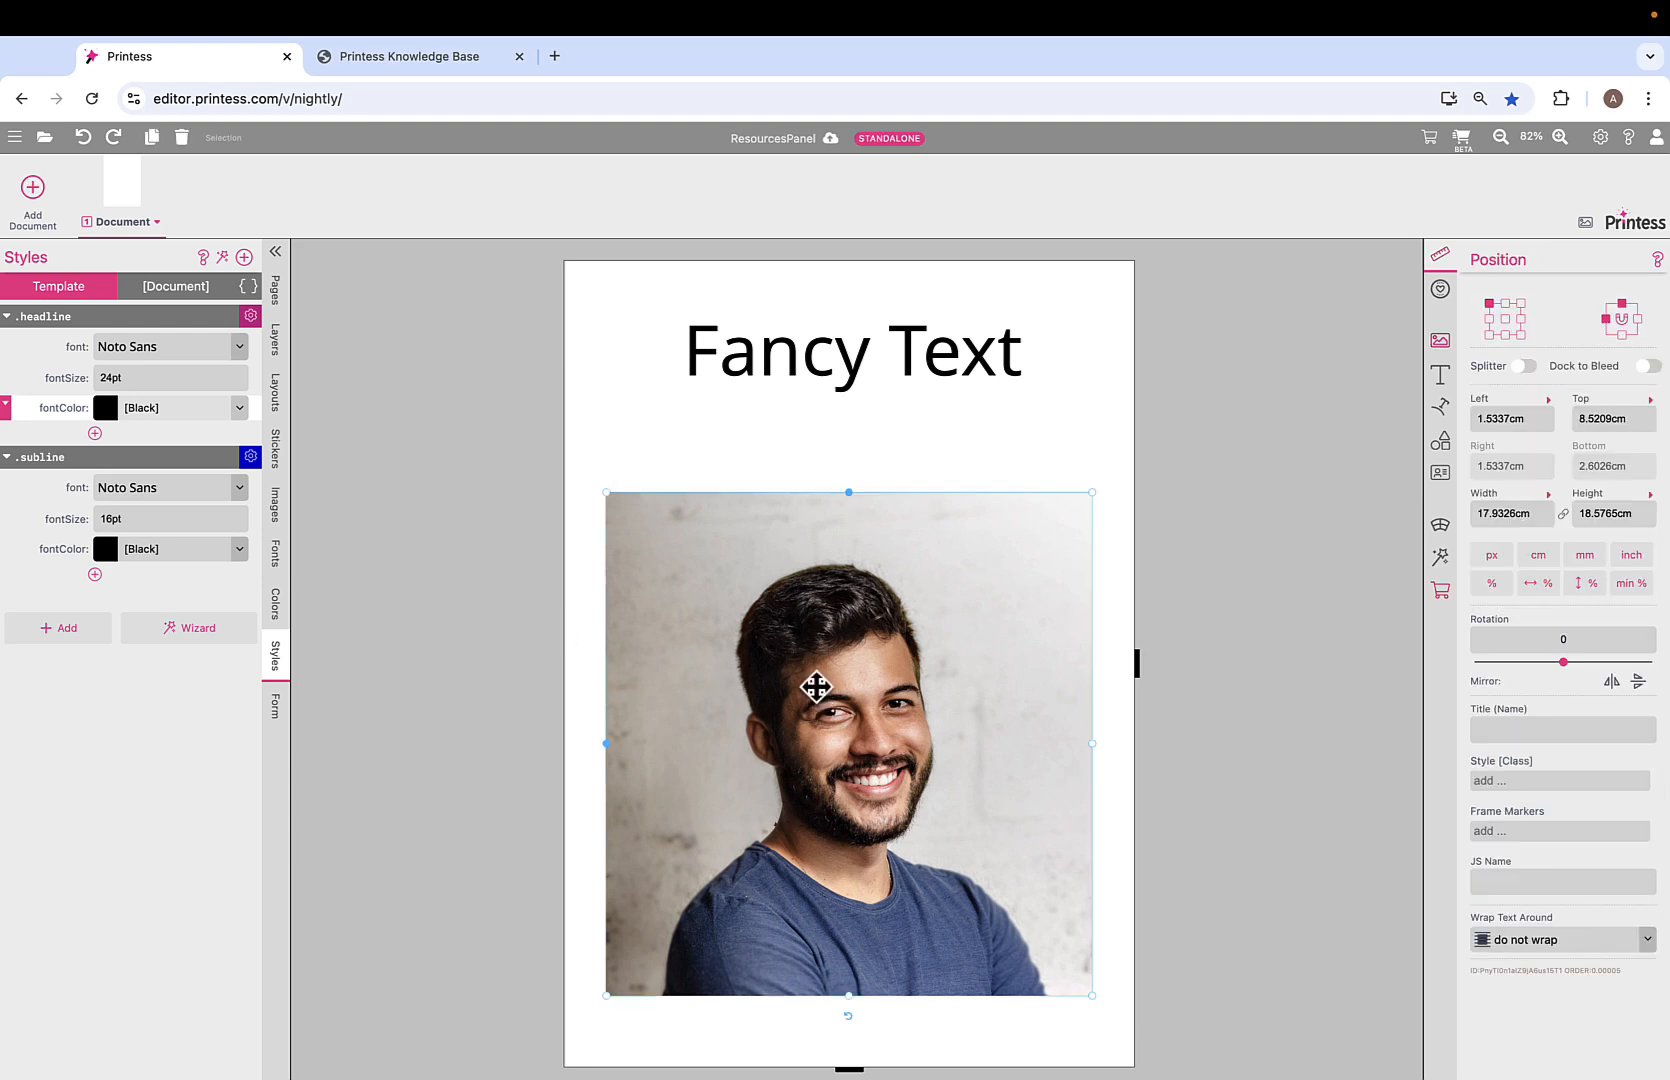
key("Delete")
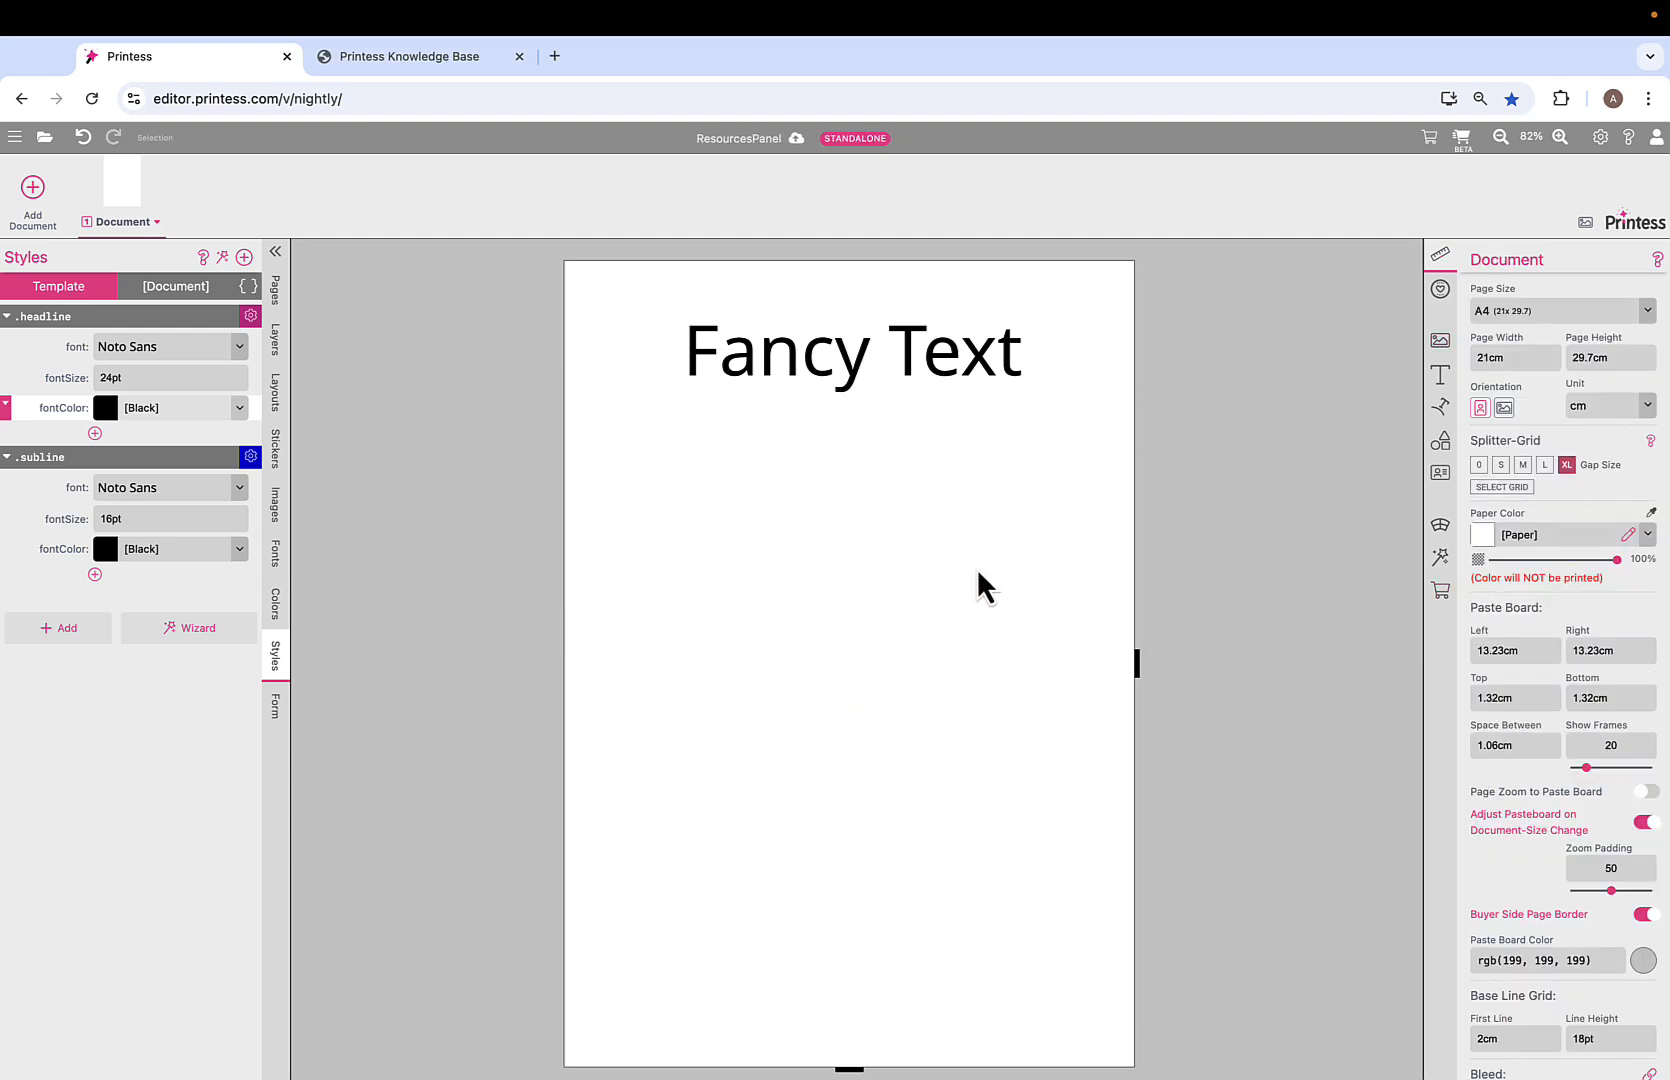
Add a Multi Line text preset lower on the page with 16pt body text.
left_click(1450, 380)
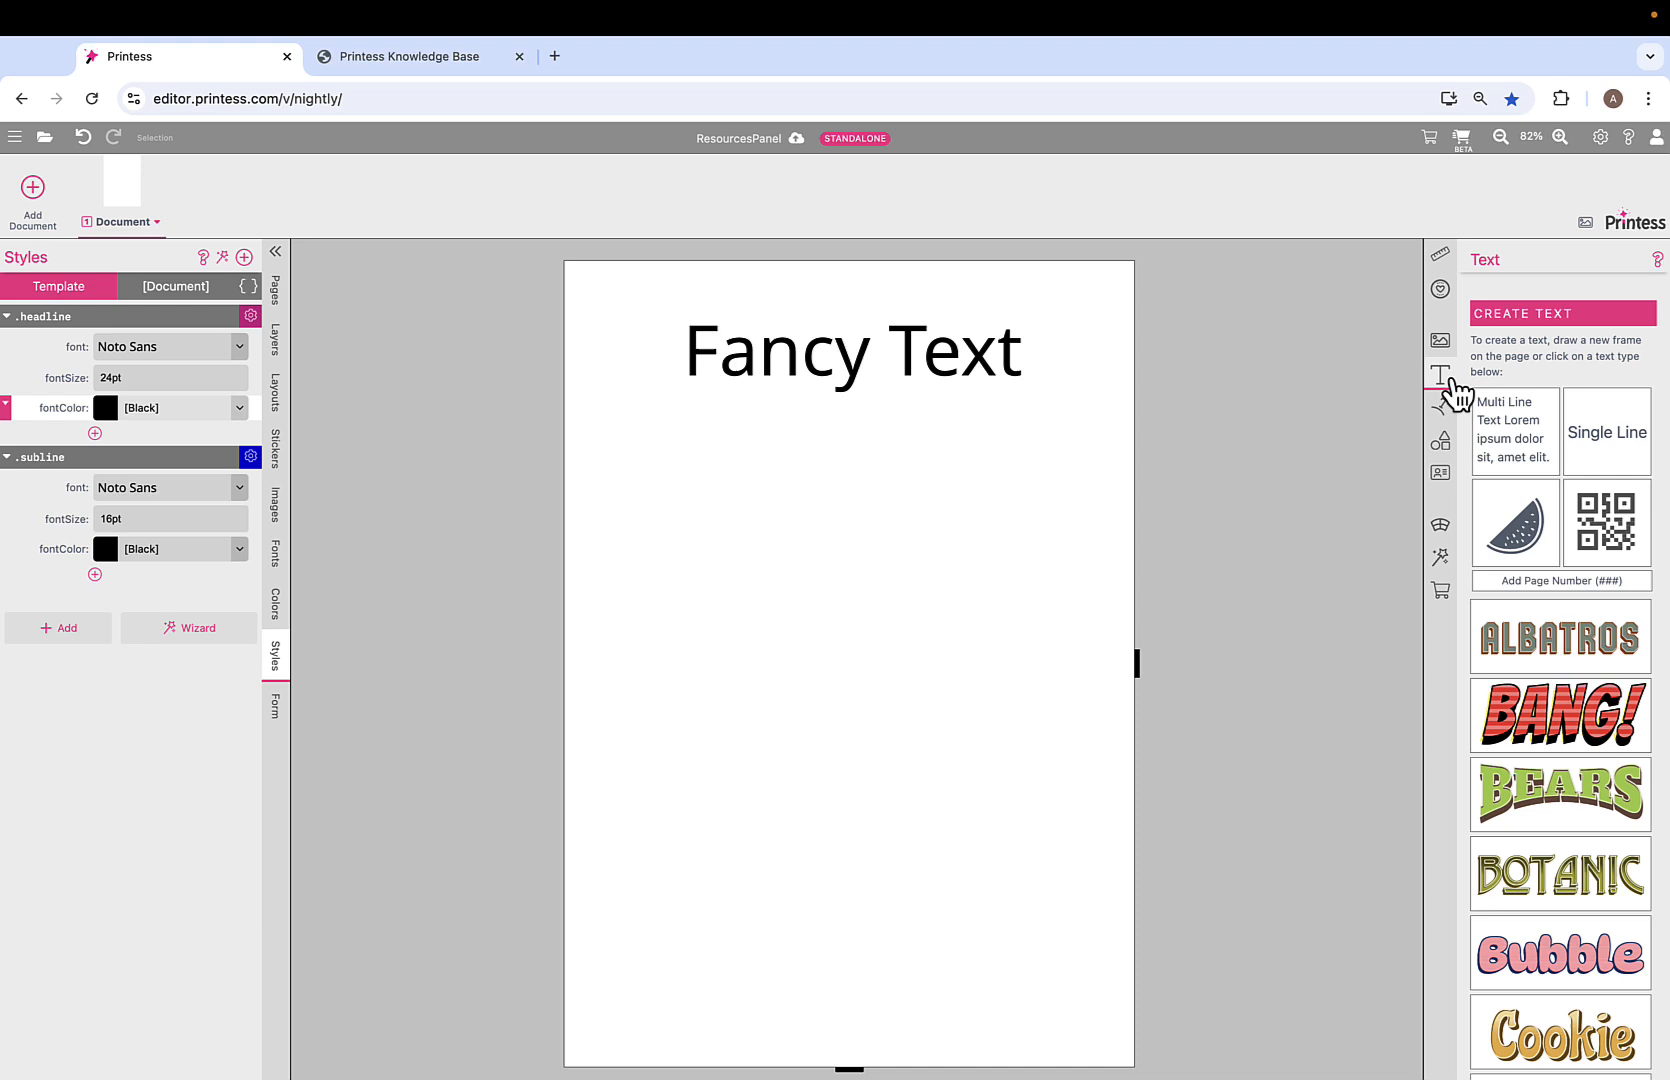
left_click(1525, 452)
left_click_drag(727, 417, 849, 662)
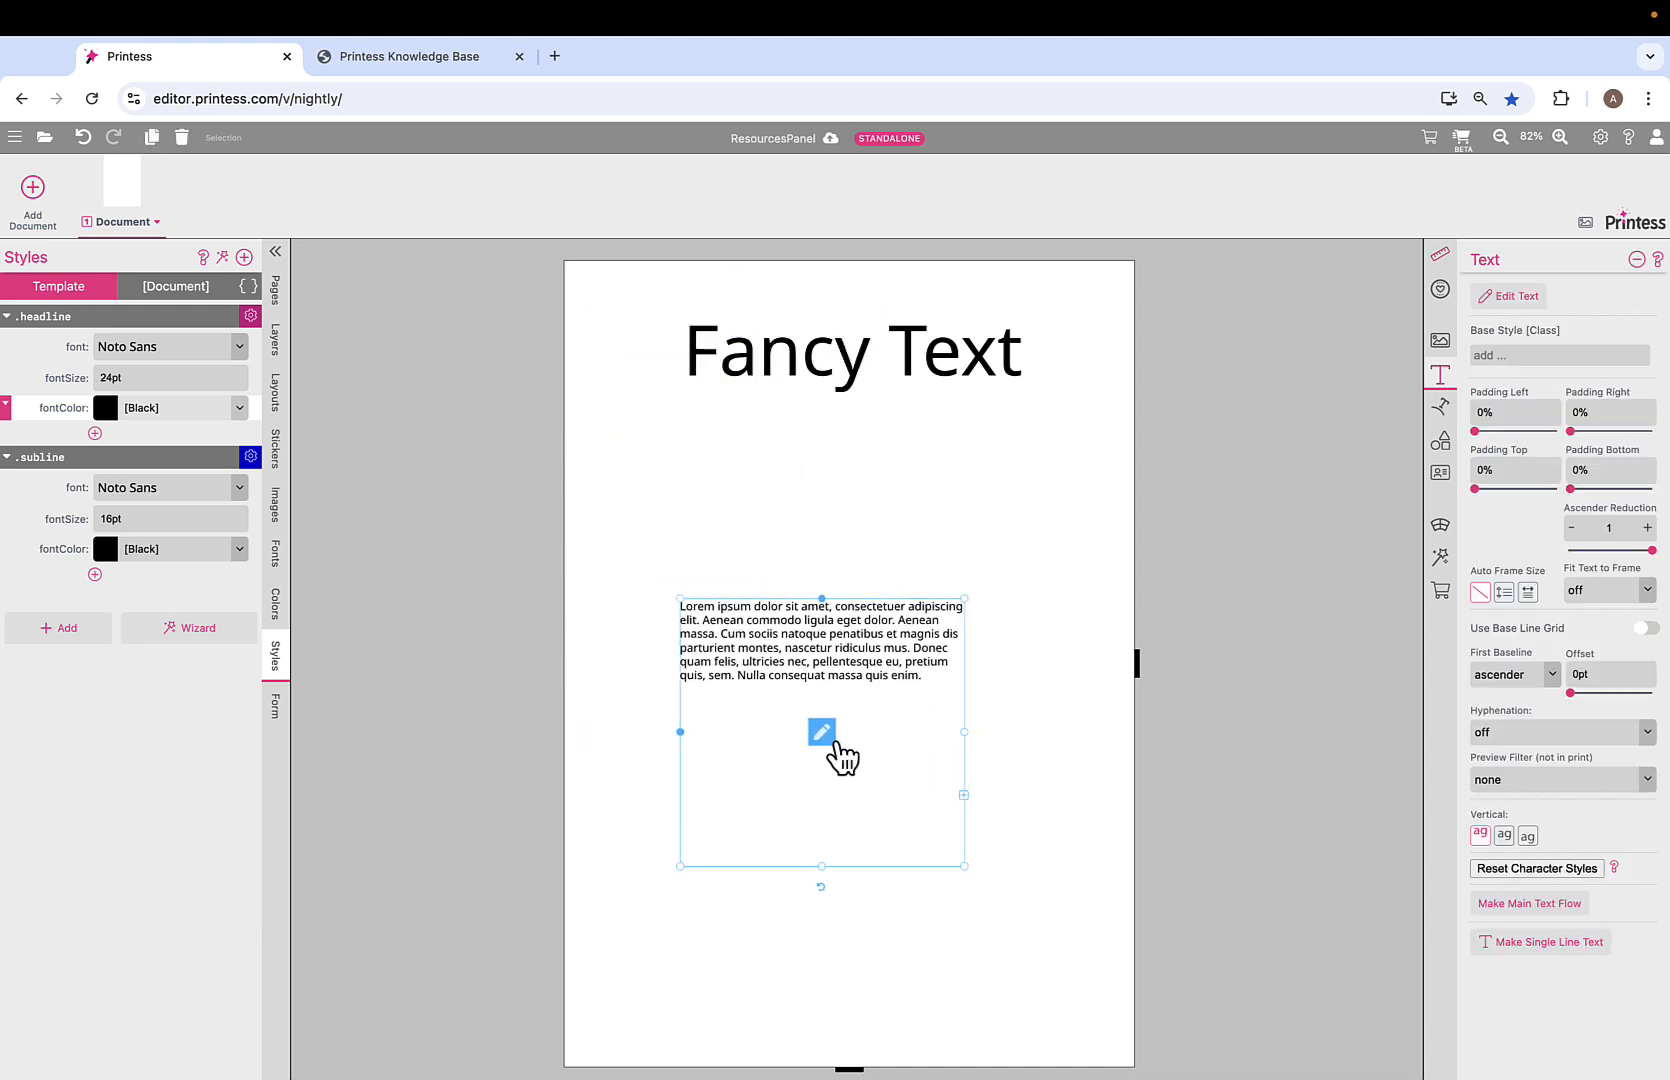
left_click(824, 732)
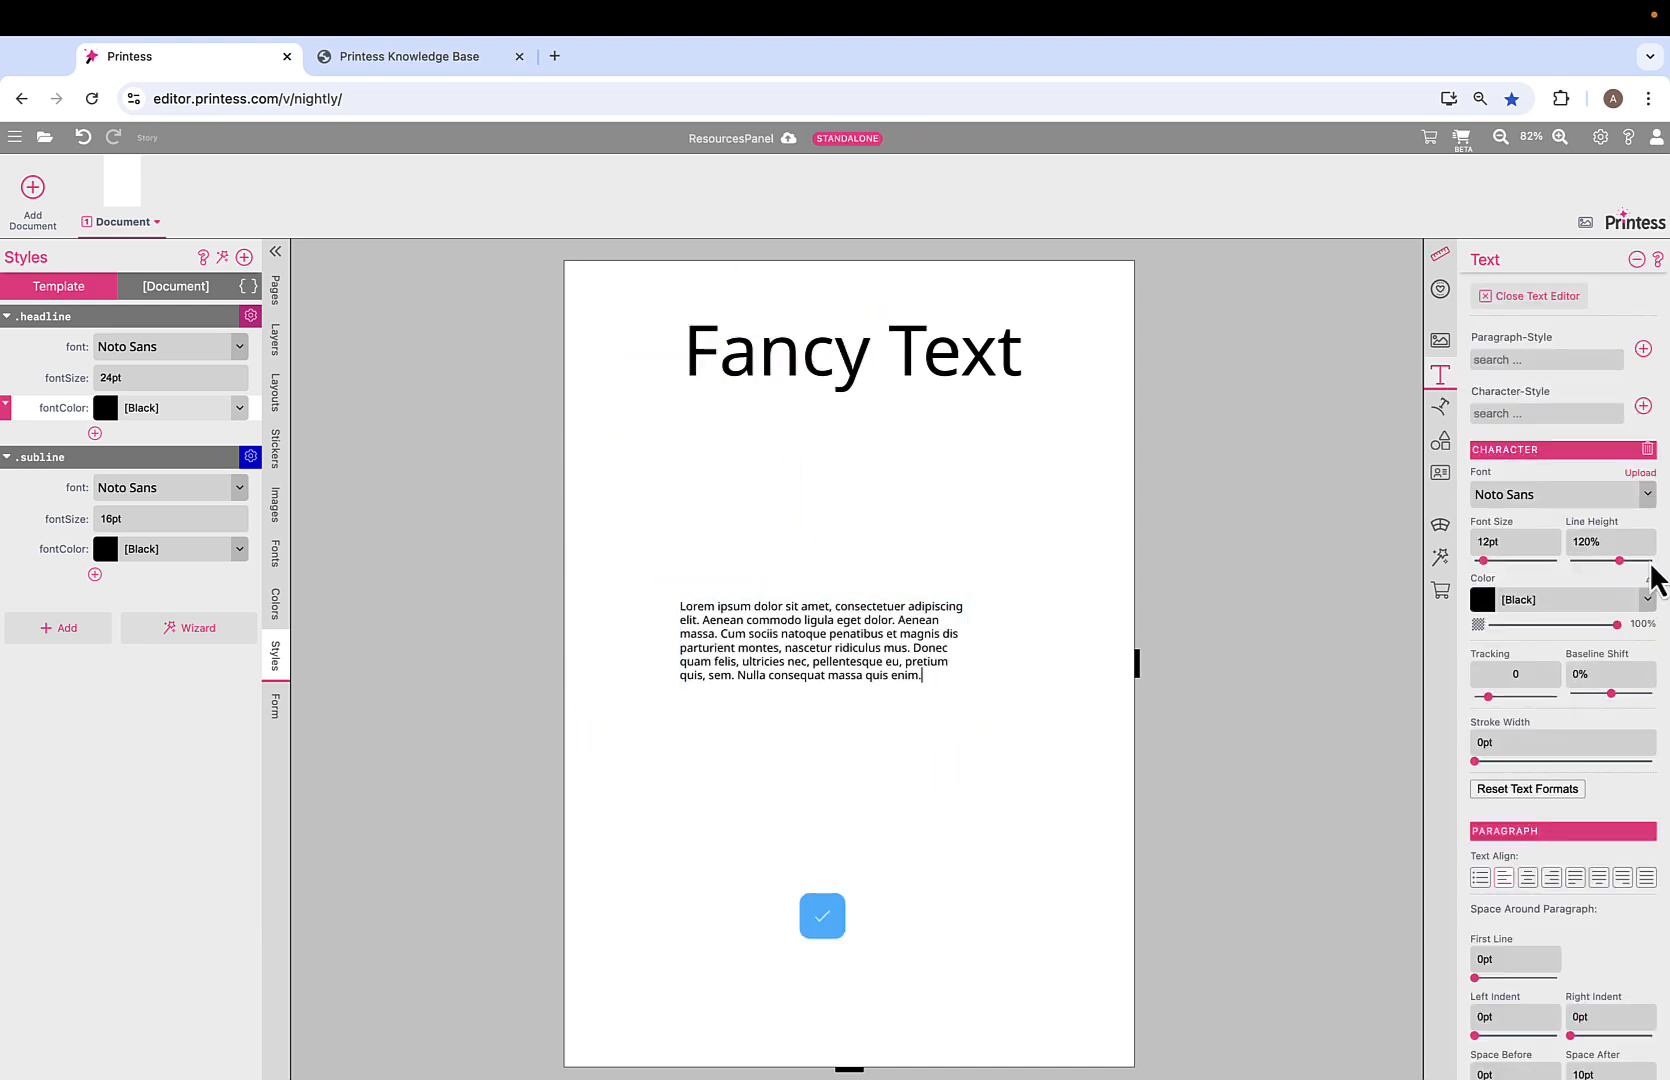
left_click_drag(1484, 561, 1498, 572)
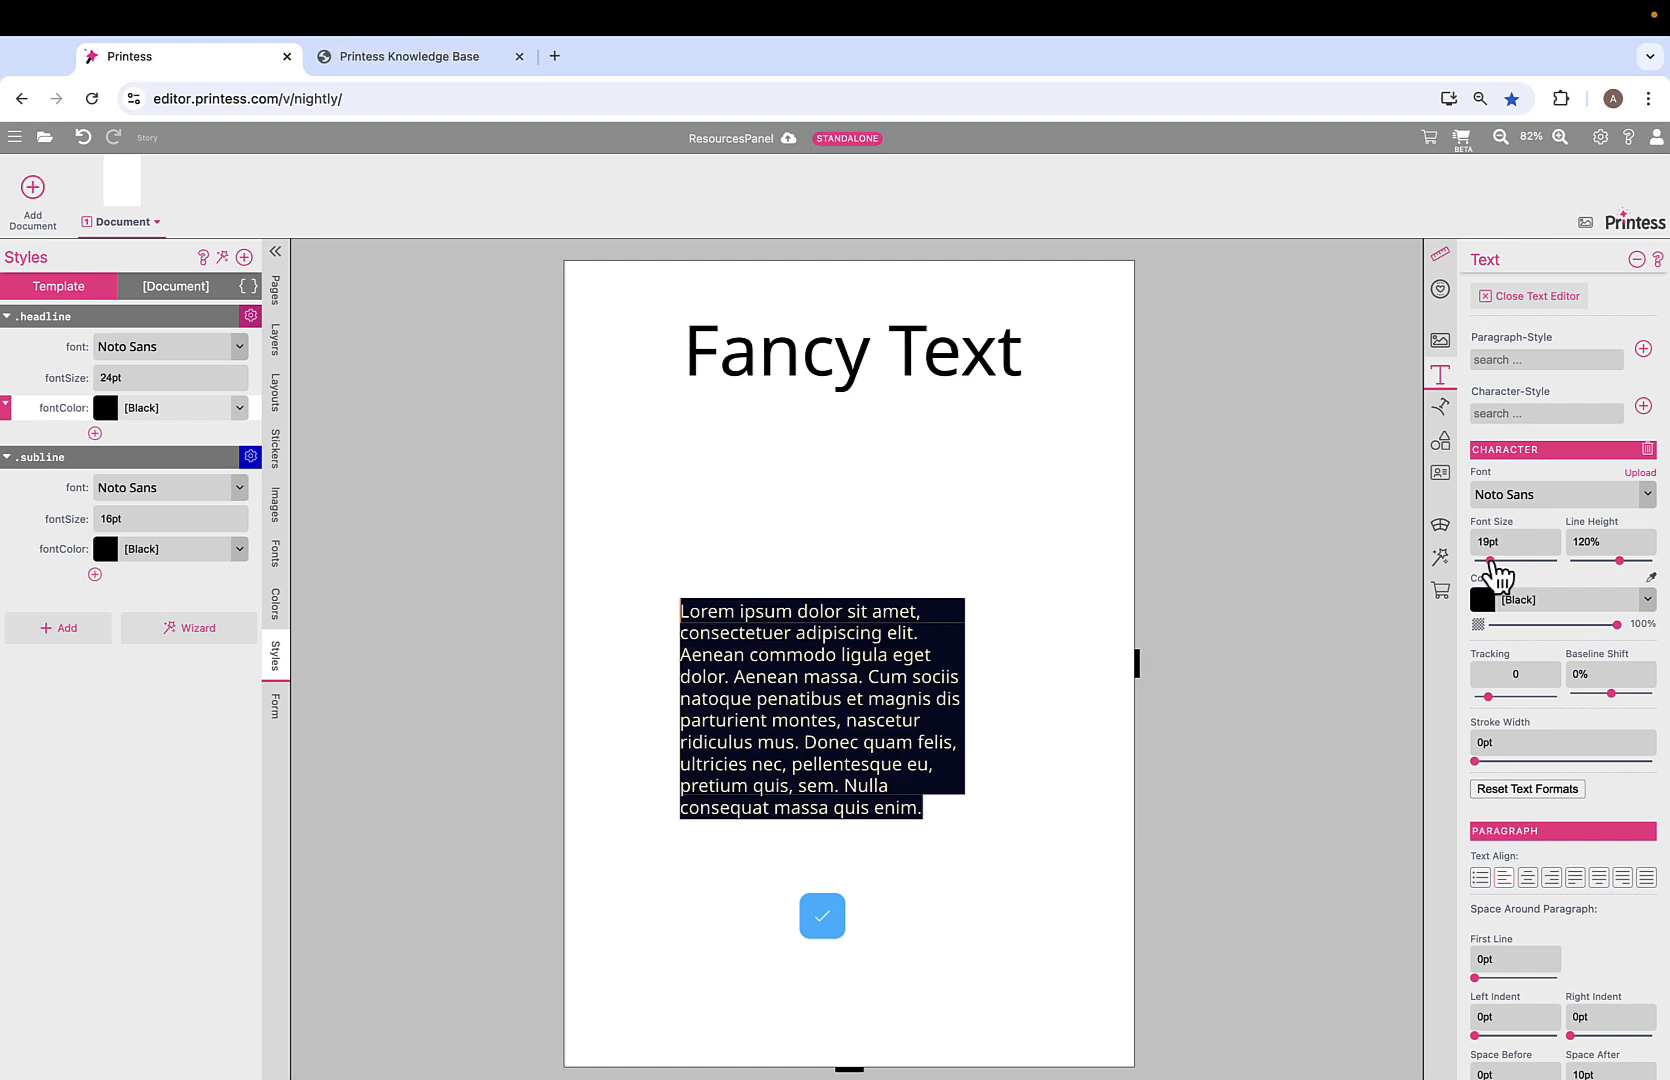
Replace the first line with 'Hallo' on its own line in the headline character style.
left_click(896, 612)
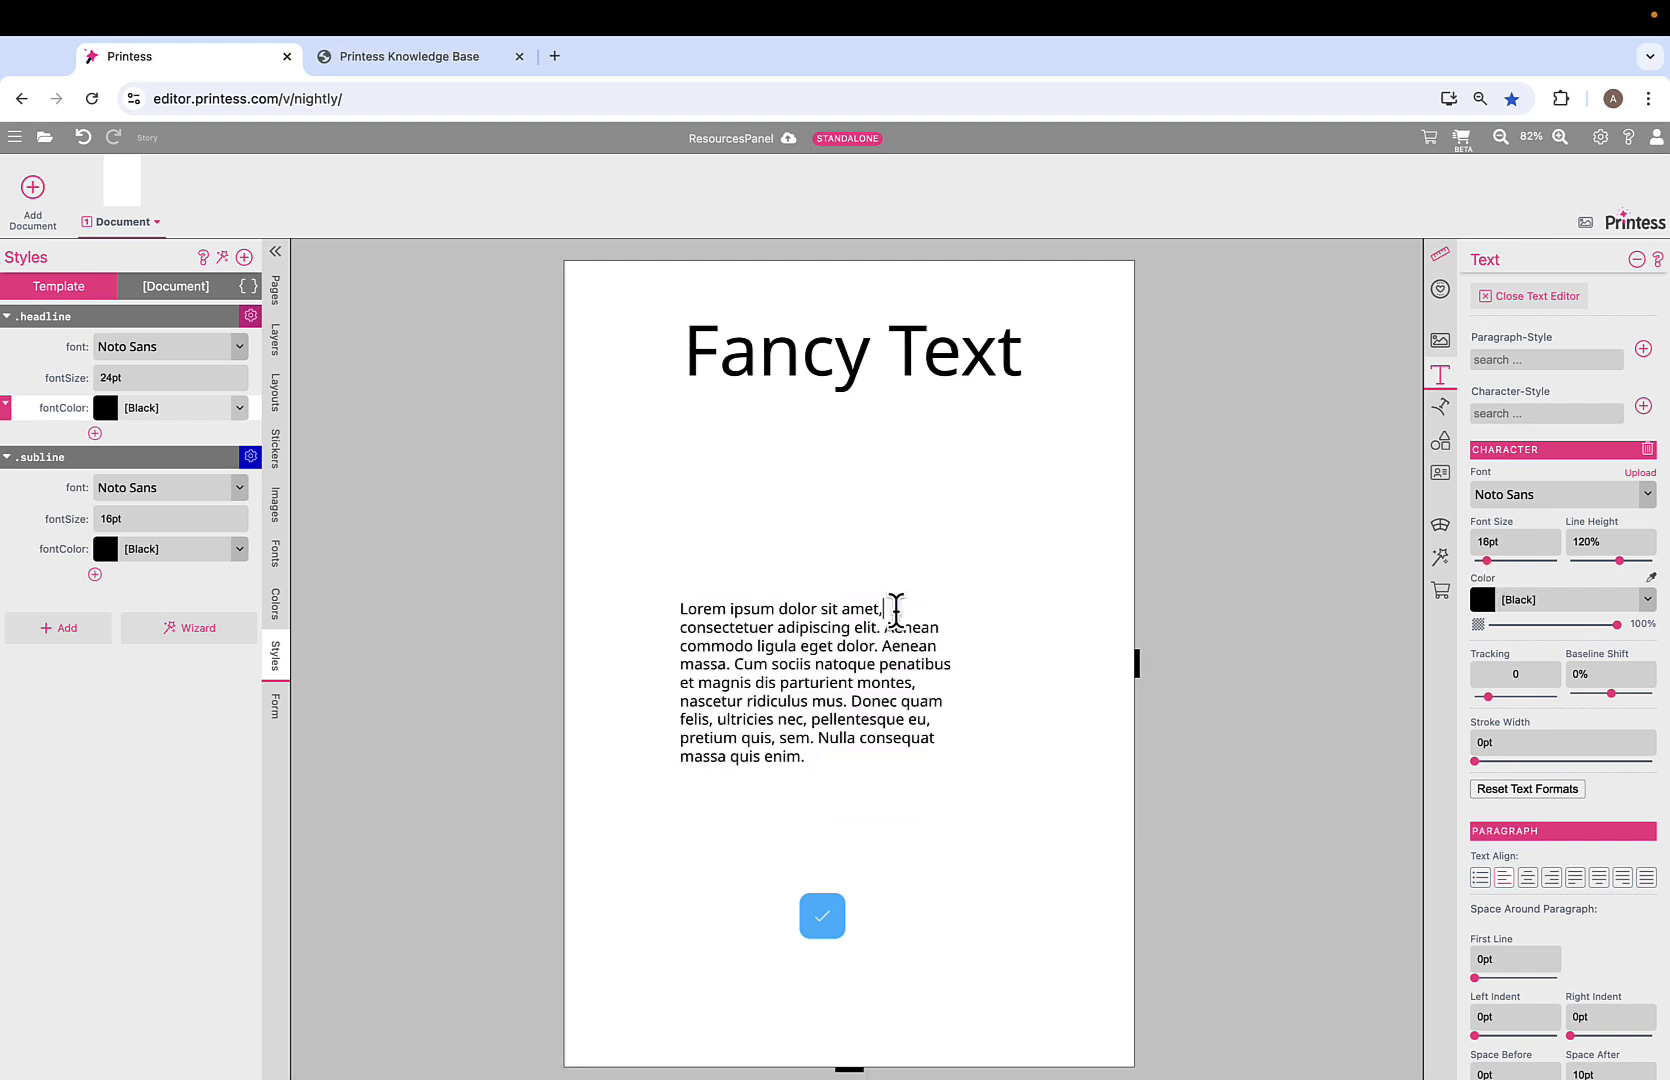
key("Return")
left_click_drag(885, 610, 661, 622)
type("Halloconsectetuer adipiscing elit.")
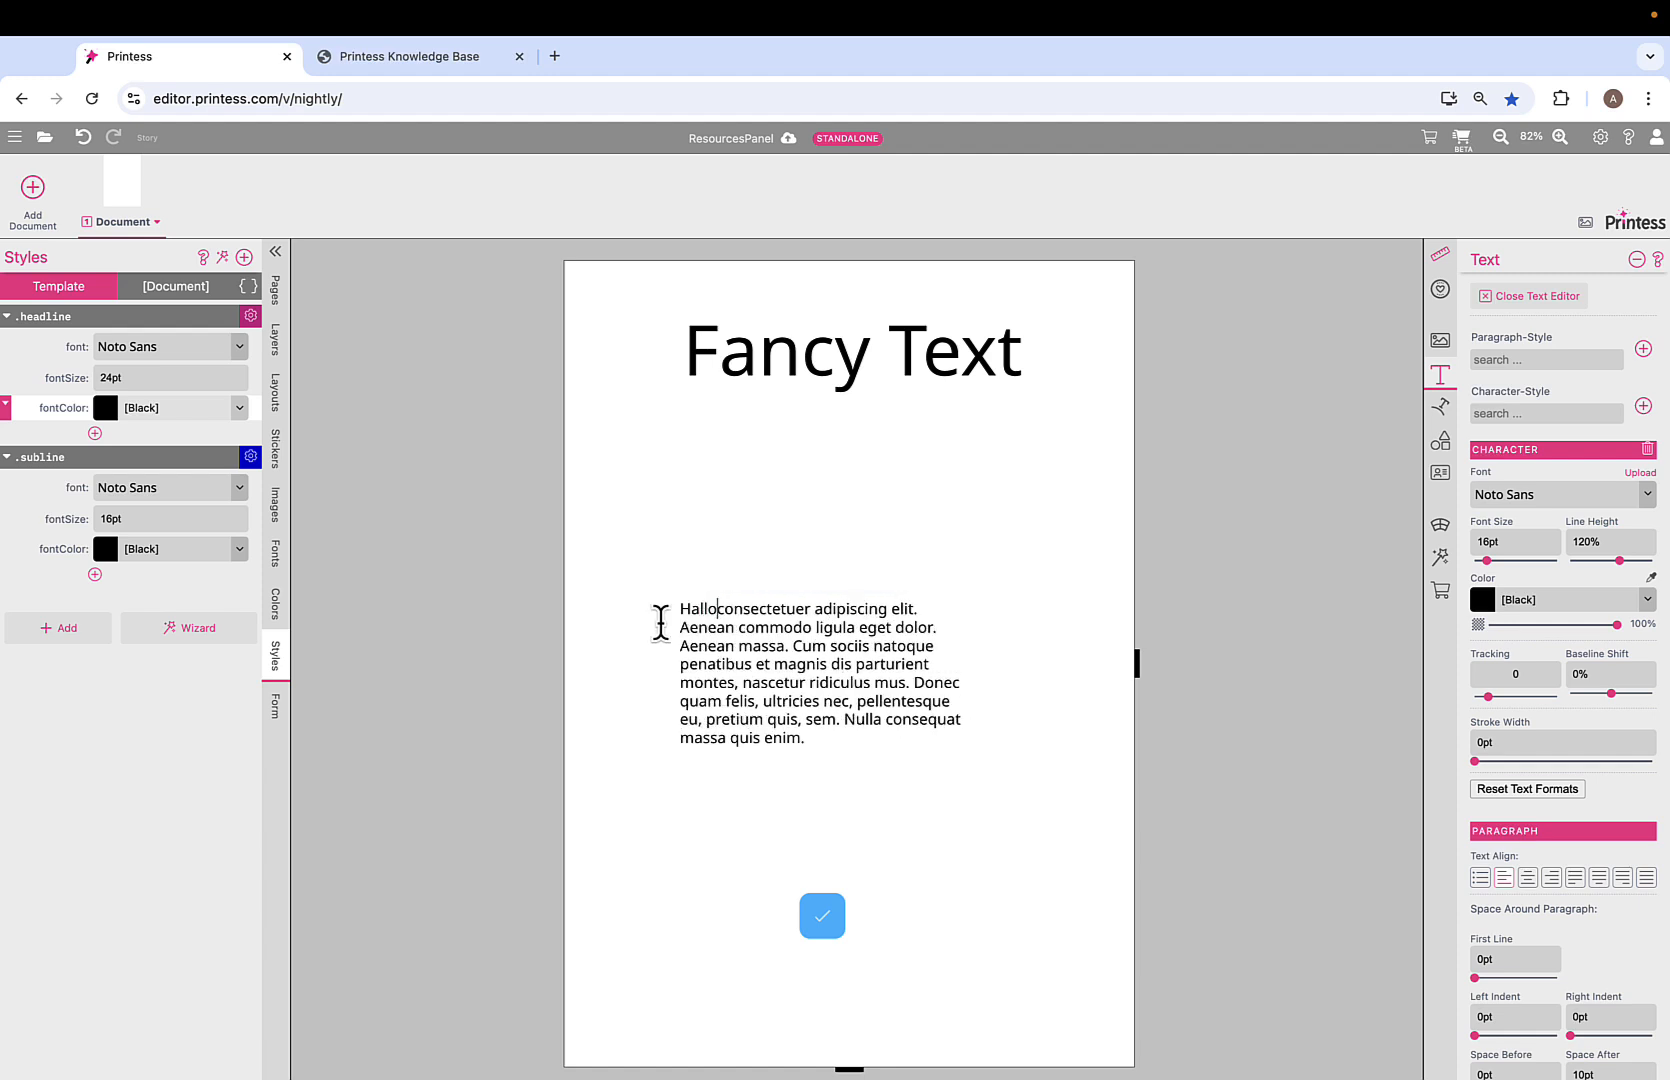
key("Return")
key("Return")
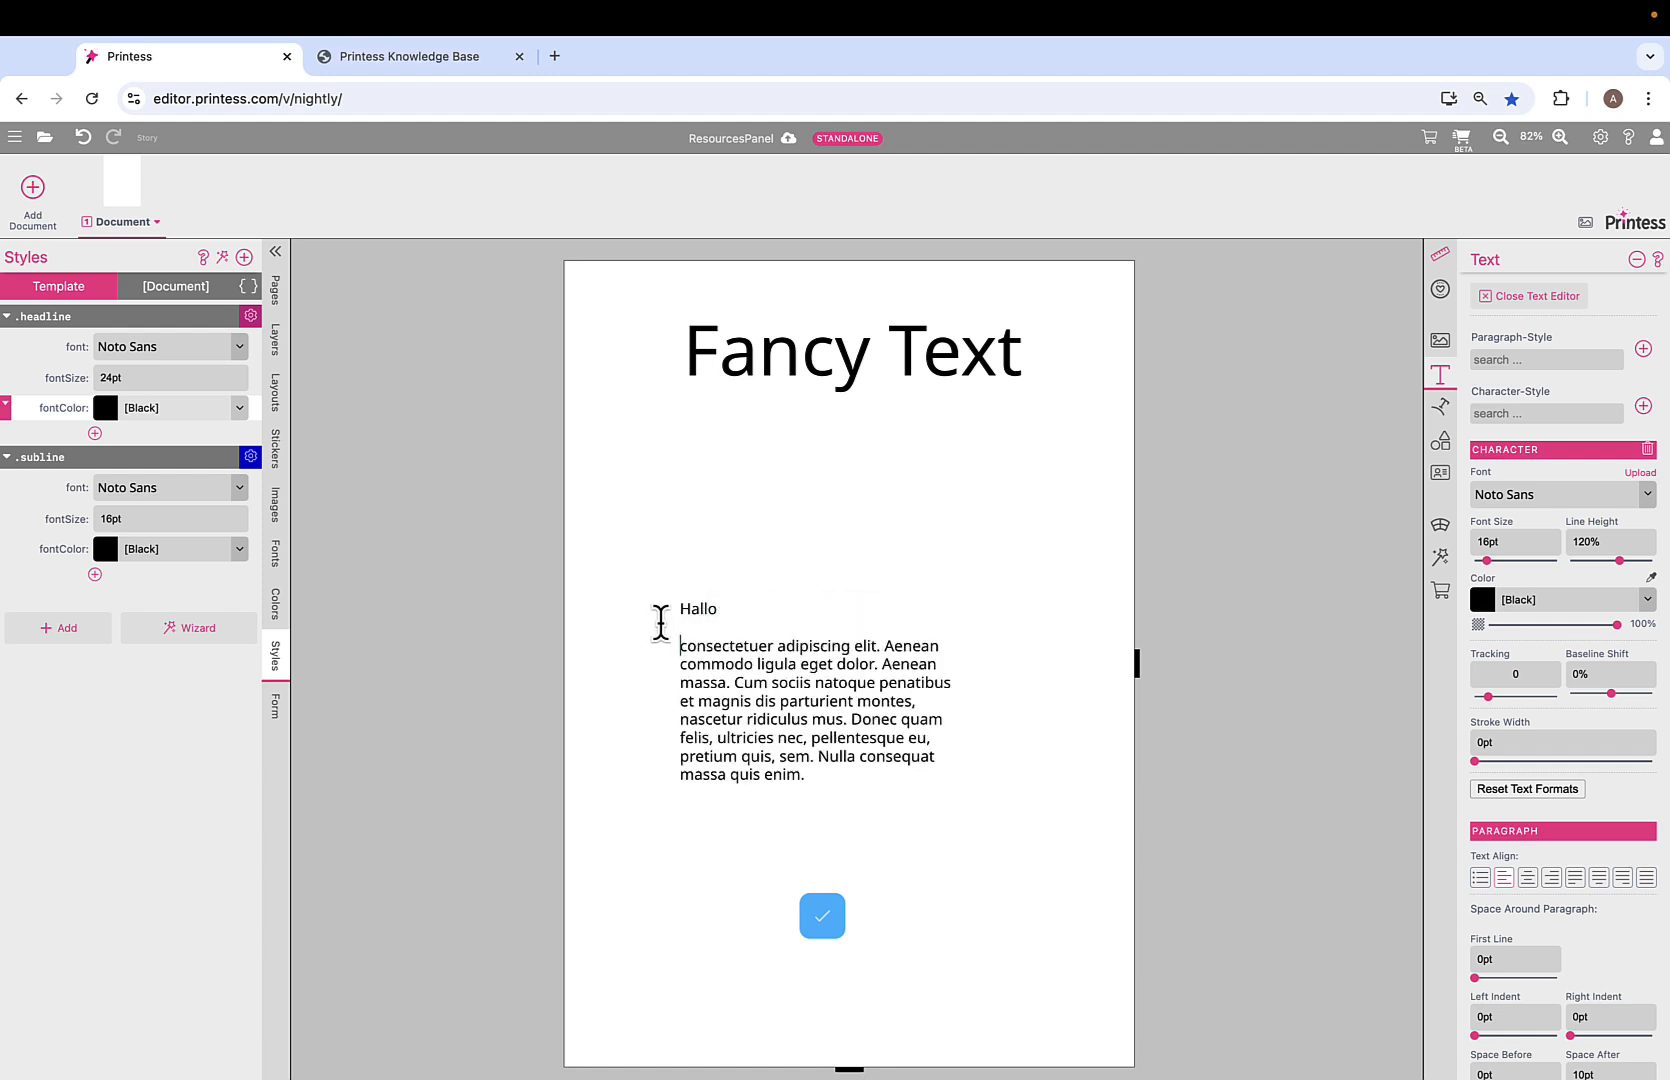
left_click_drag(719, 613, 634, 607)
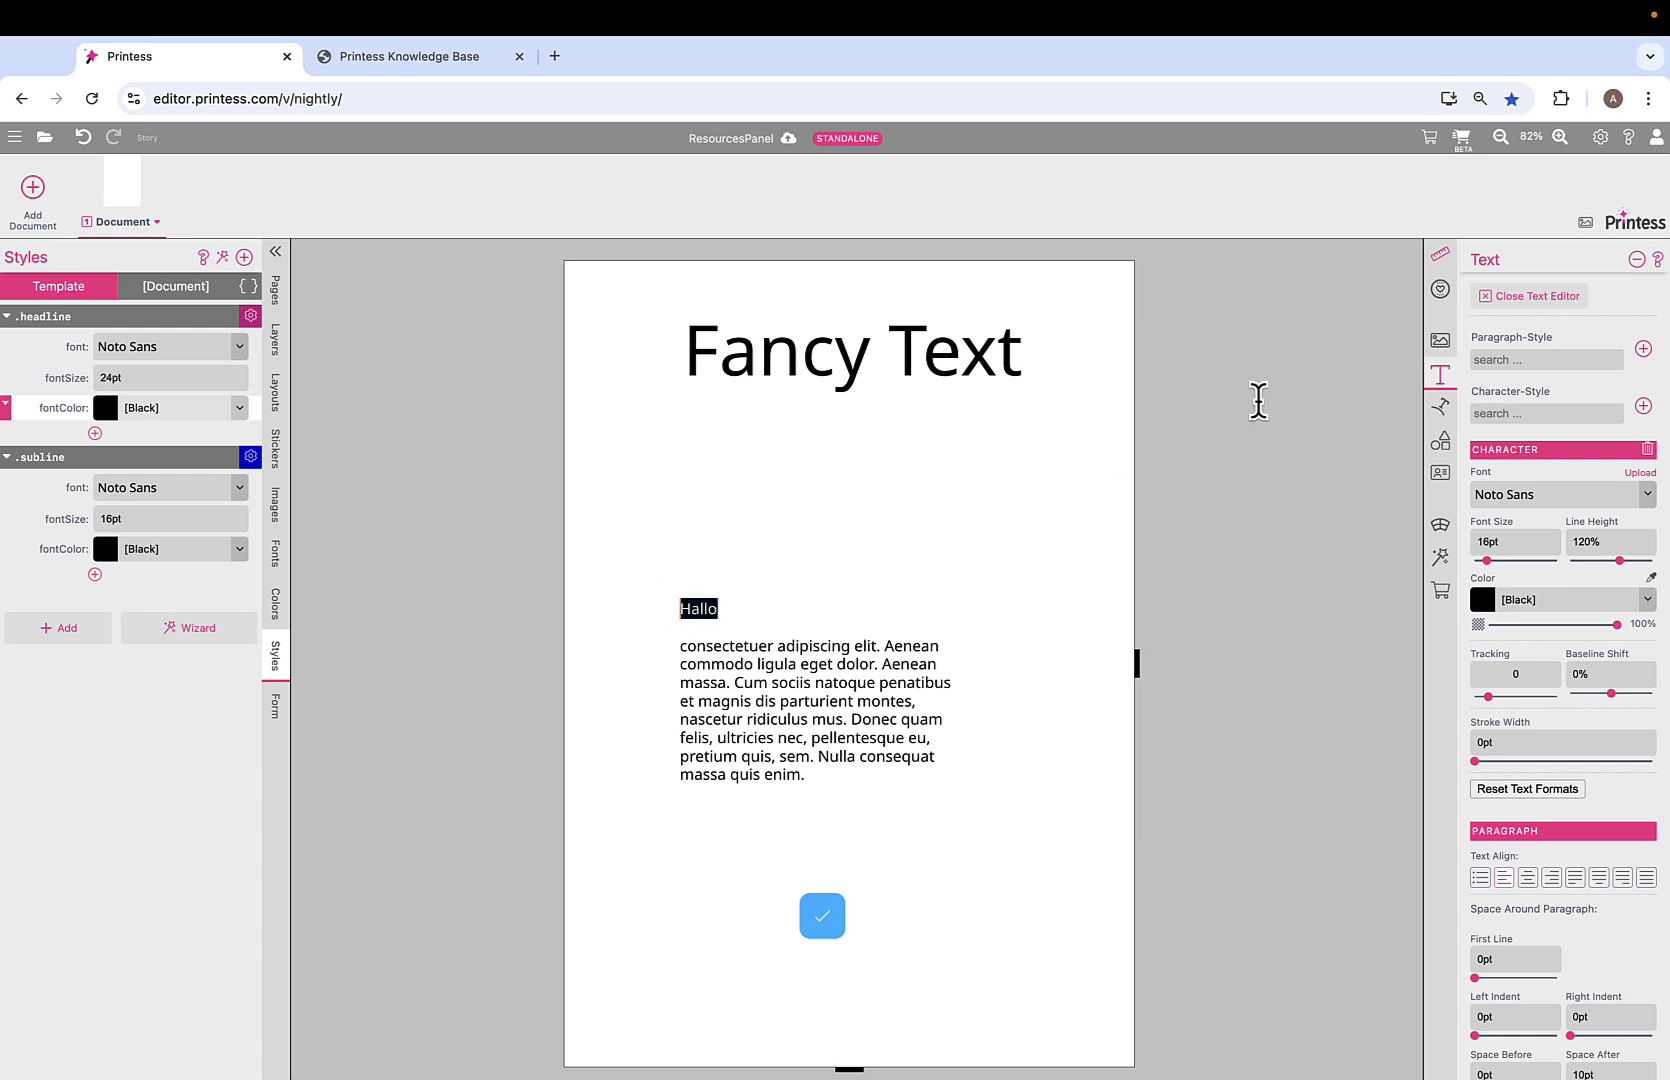
left_click(1566, 412)
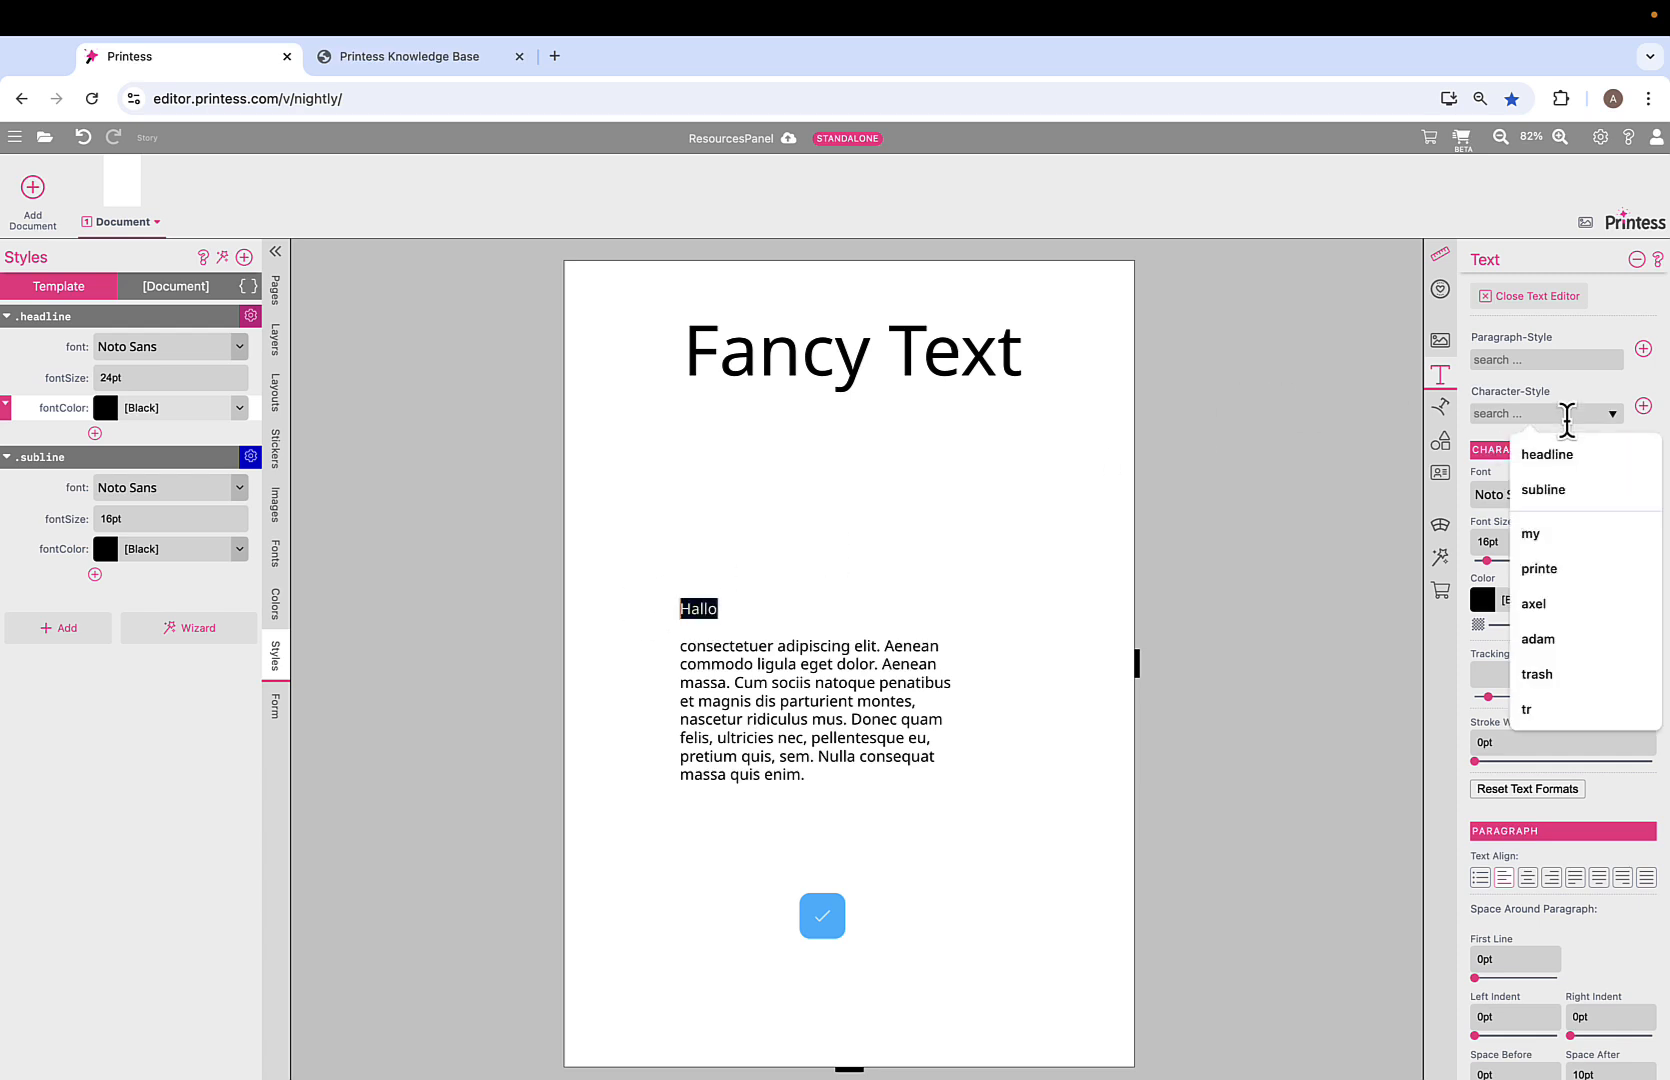
left_click(1567, 463)
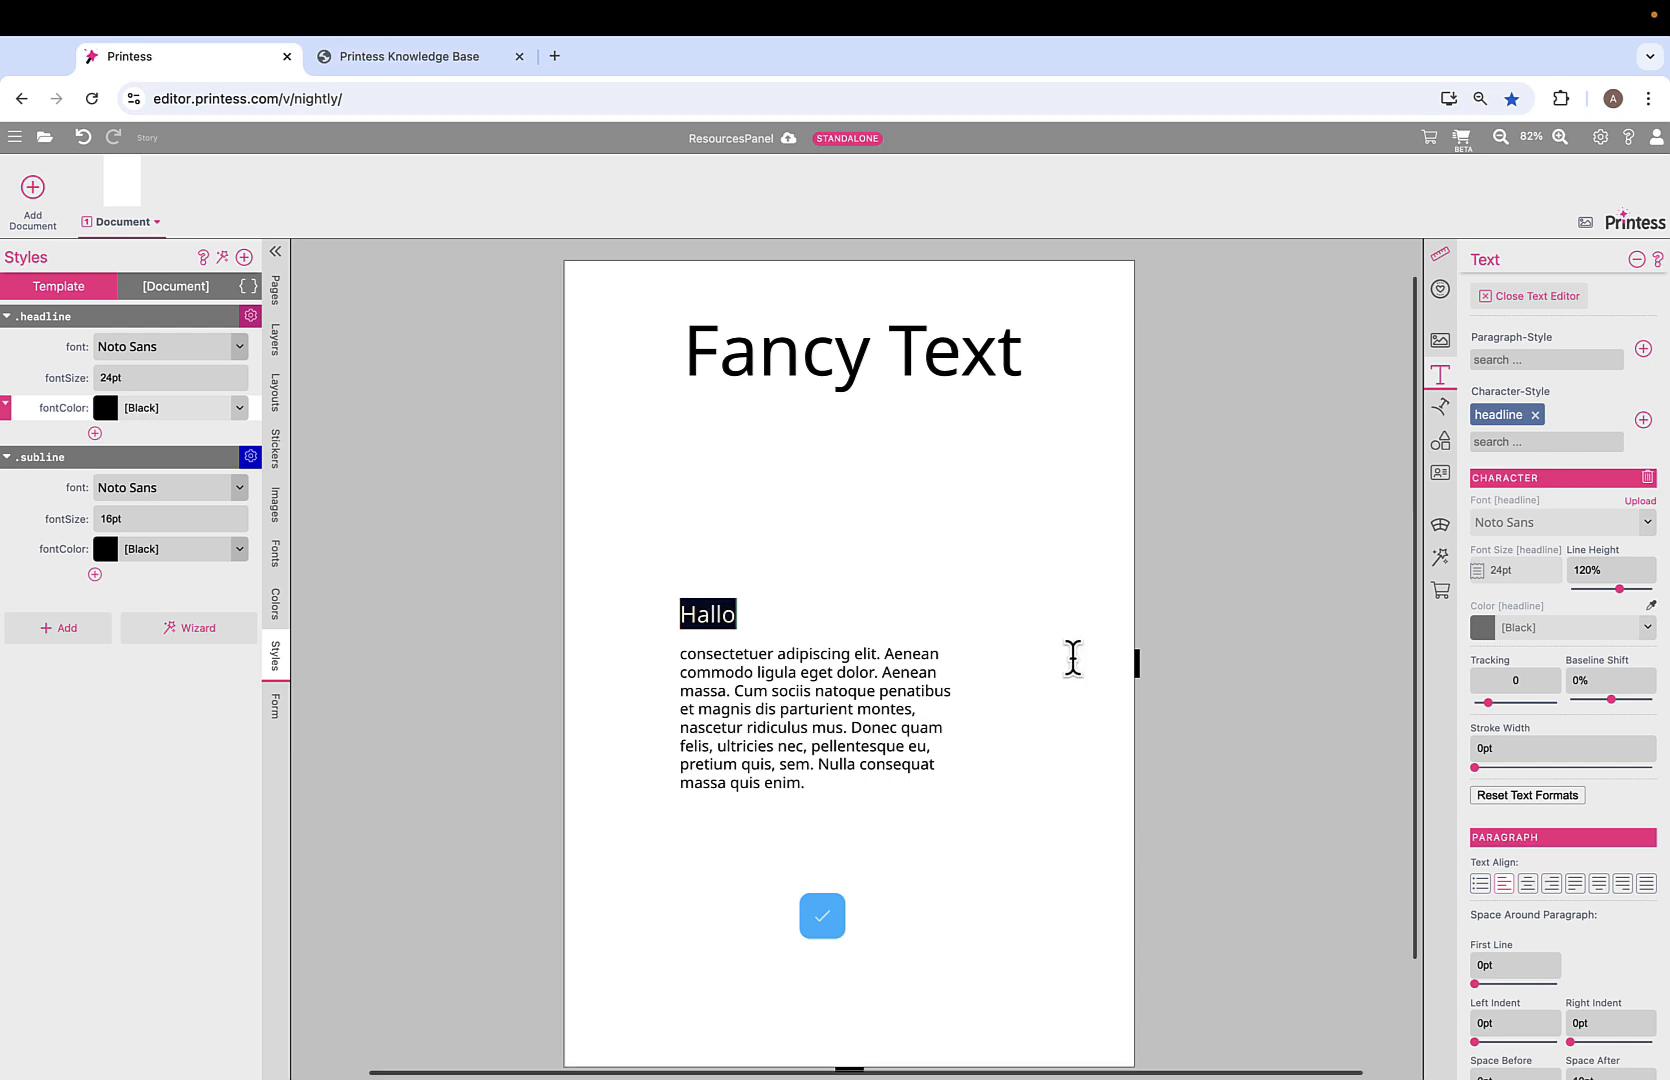
Set the .headline fontColor to Pink so Hallo turns pink, then show the empty Form Fields list.
left_click(527, 598)
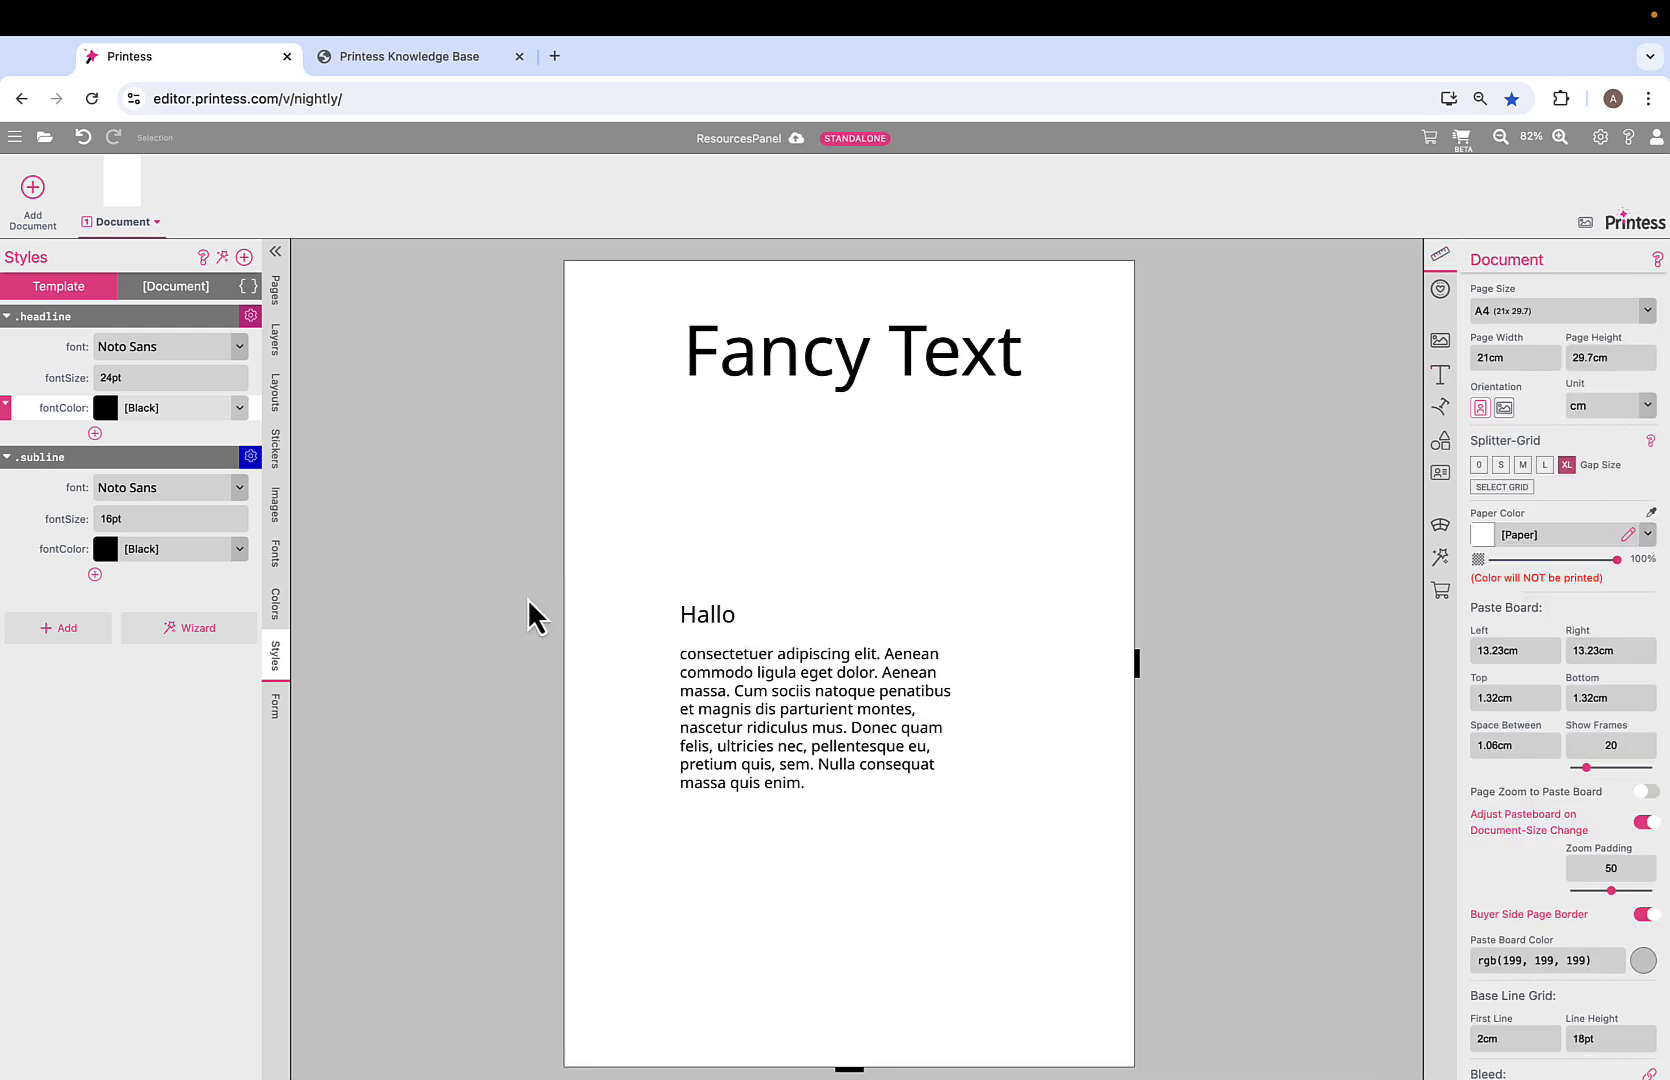
left_click(240, 407)
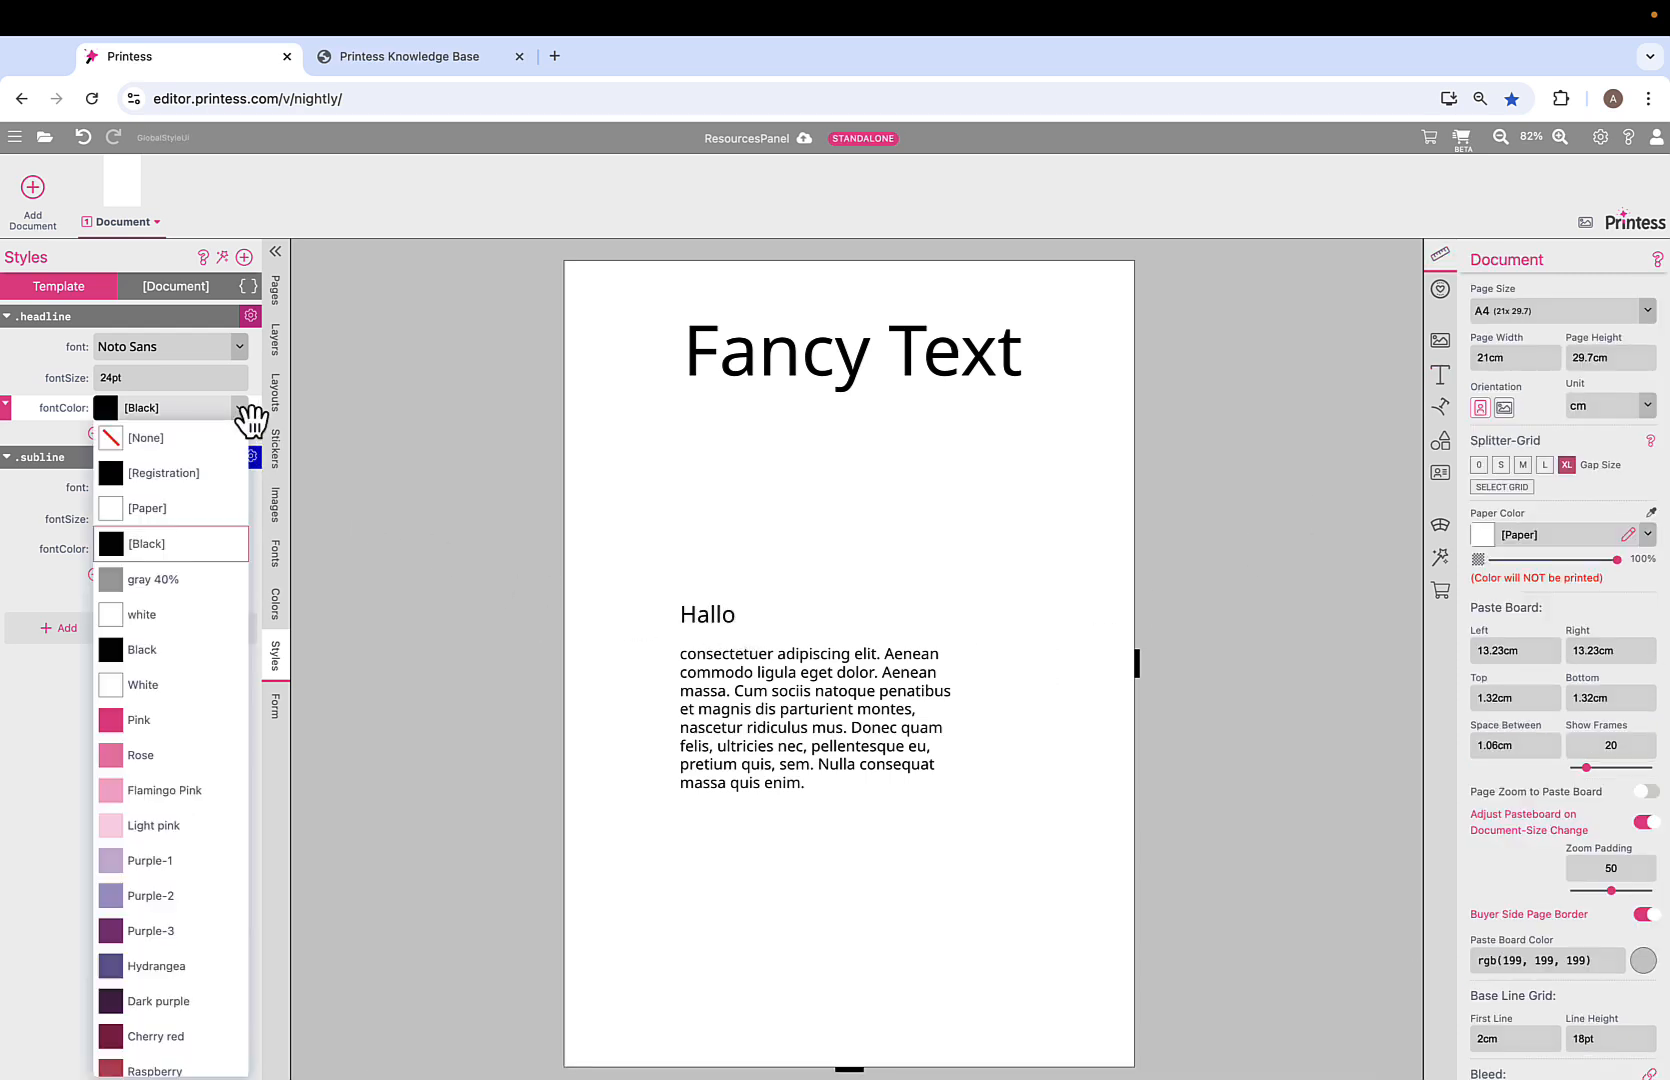
left_click(181, 720)
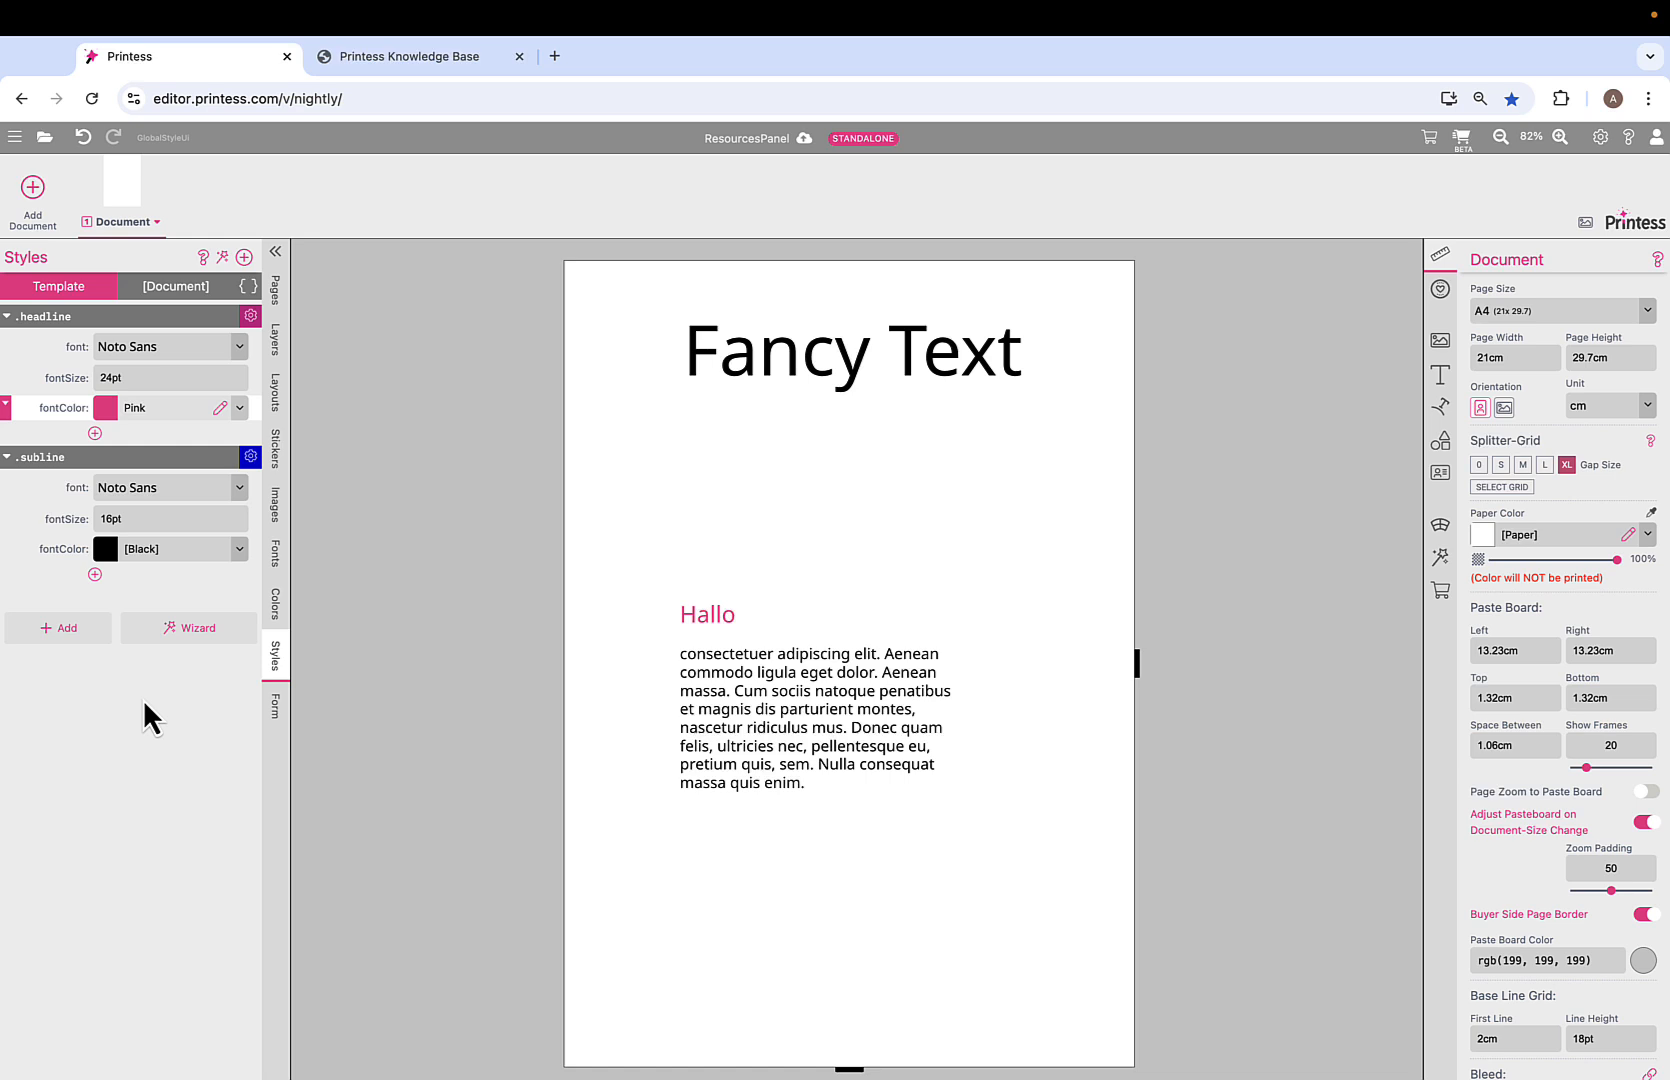
left_click(276, 712)
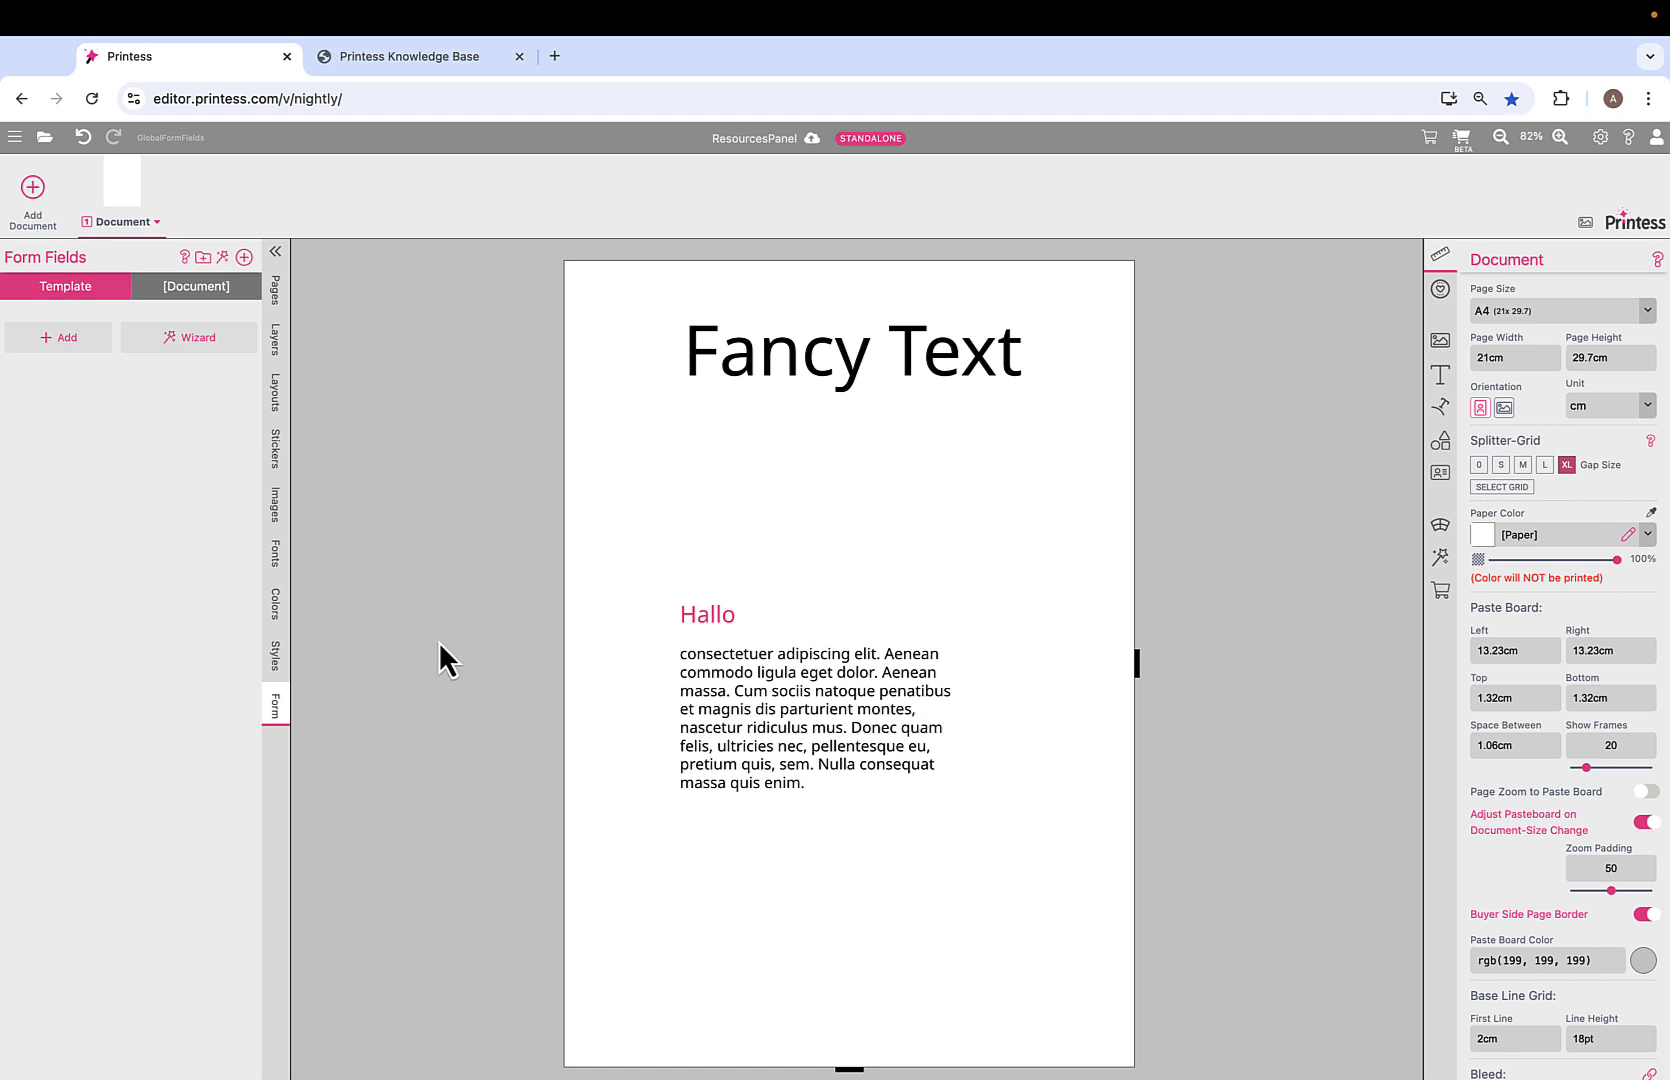
Create a Text form field named 'name' and set its value to 'Buyer'.
left_click(244, 257)
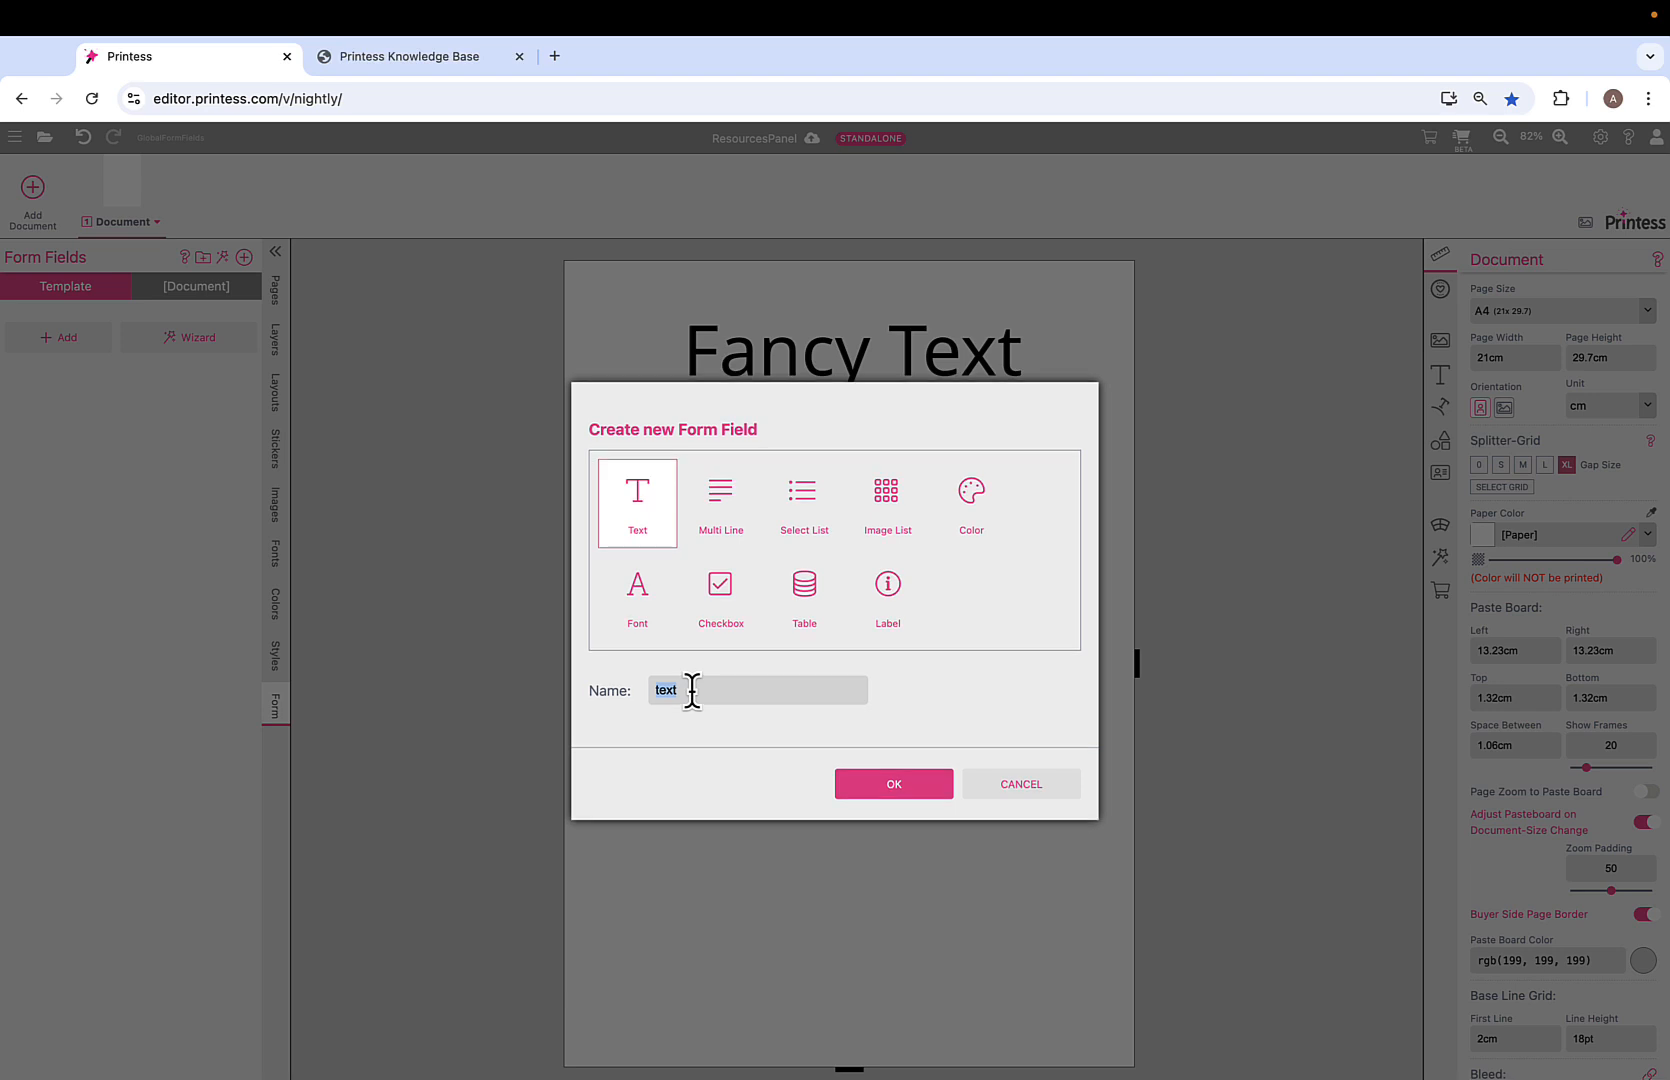
type("name")
left_click(921, 788)
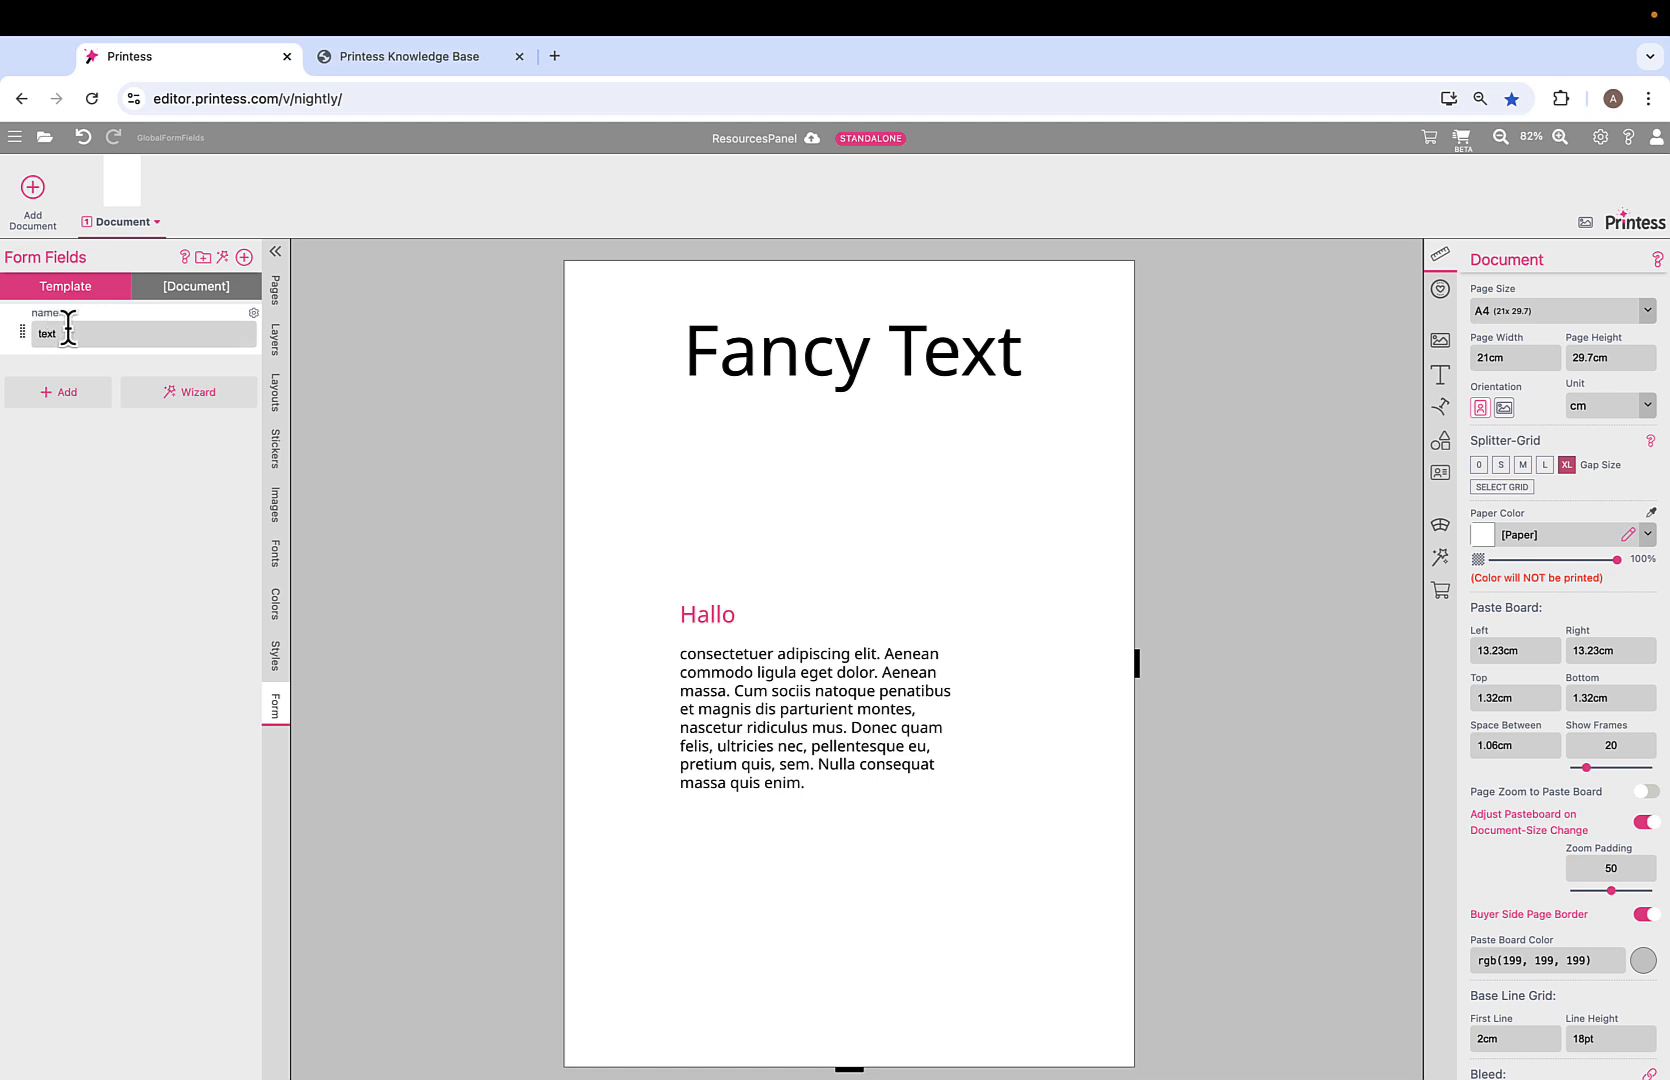
left_click(129, 331)
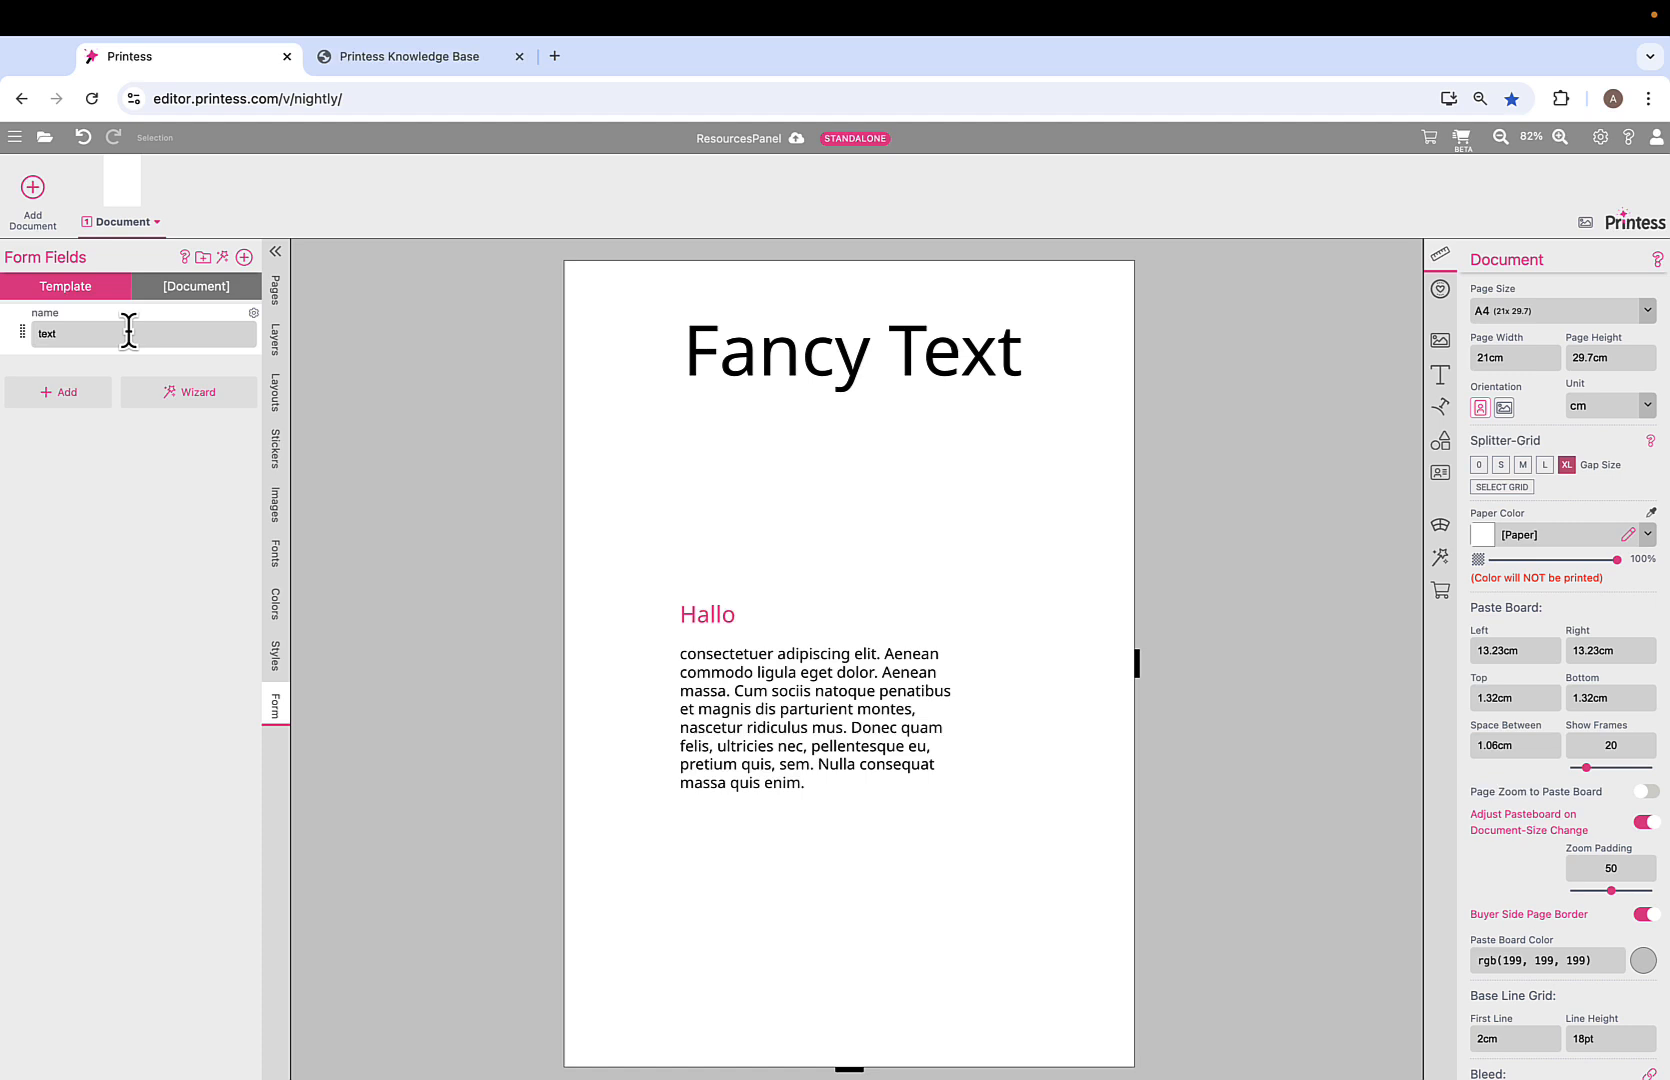
double_click(129, 332)
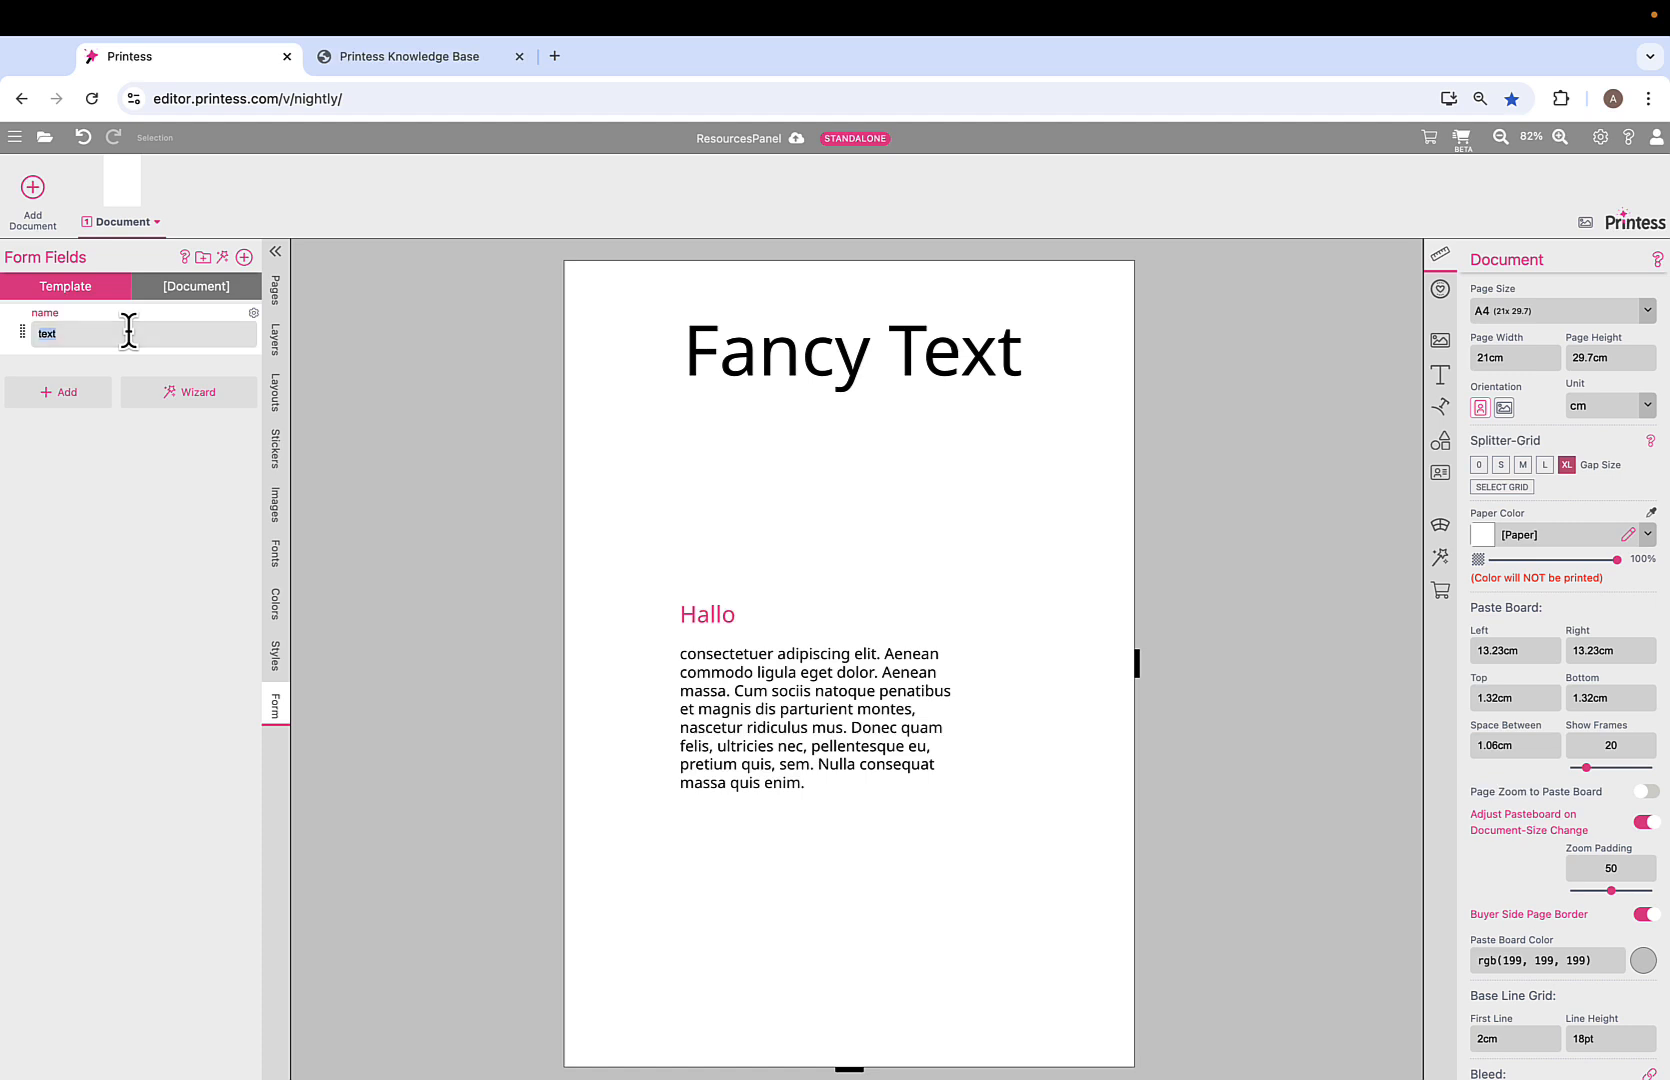
type("Buyer")
left_click(303, 363)
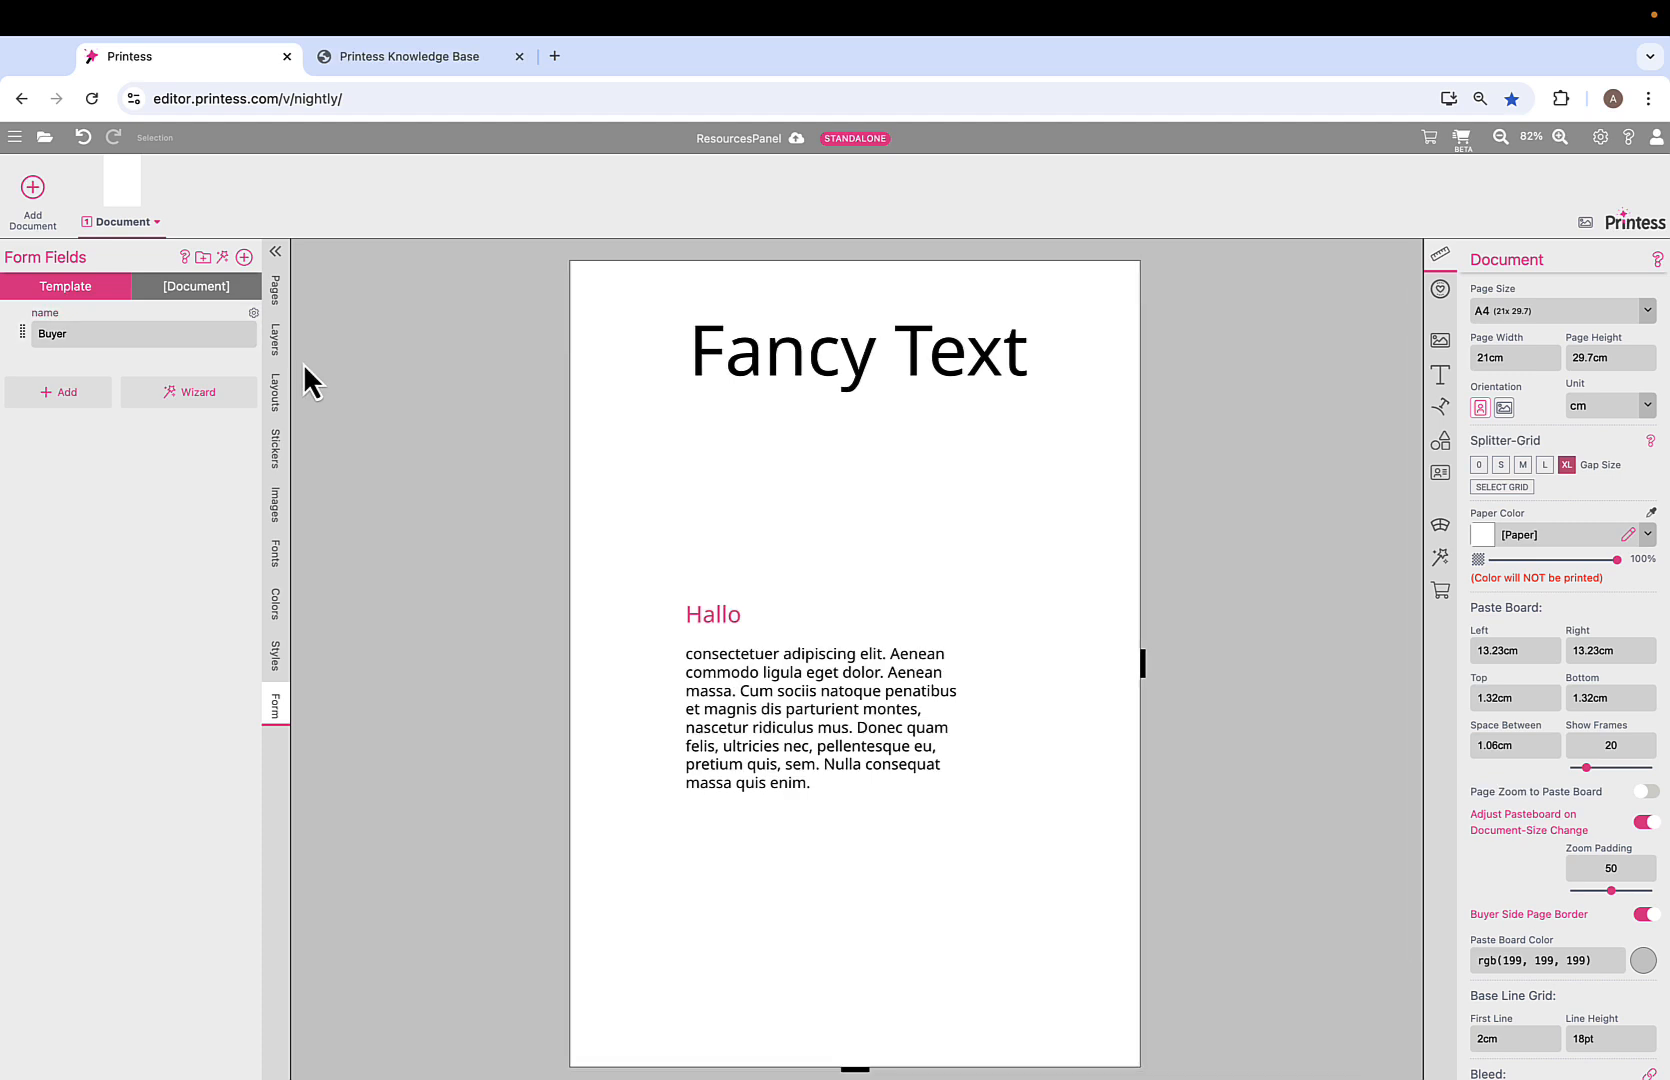
Insert ${form.name} and '!' after Hallo so the heading reads 'Hallo Buyer!'.
left_click(835, 688)
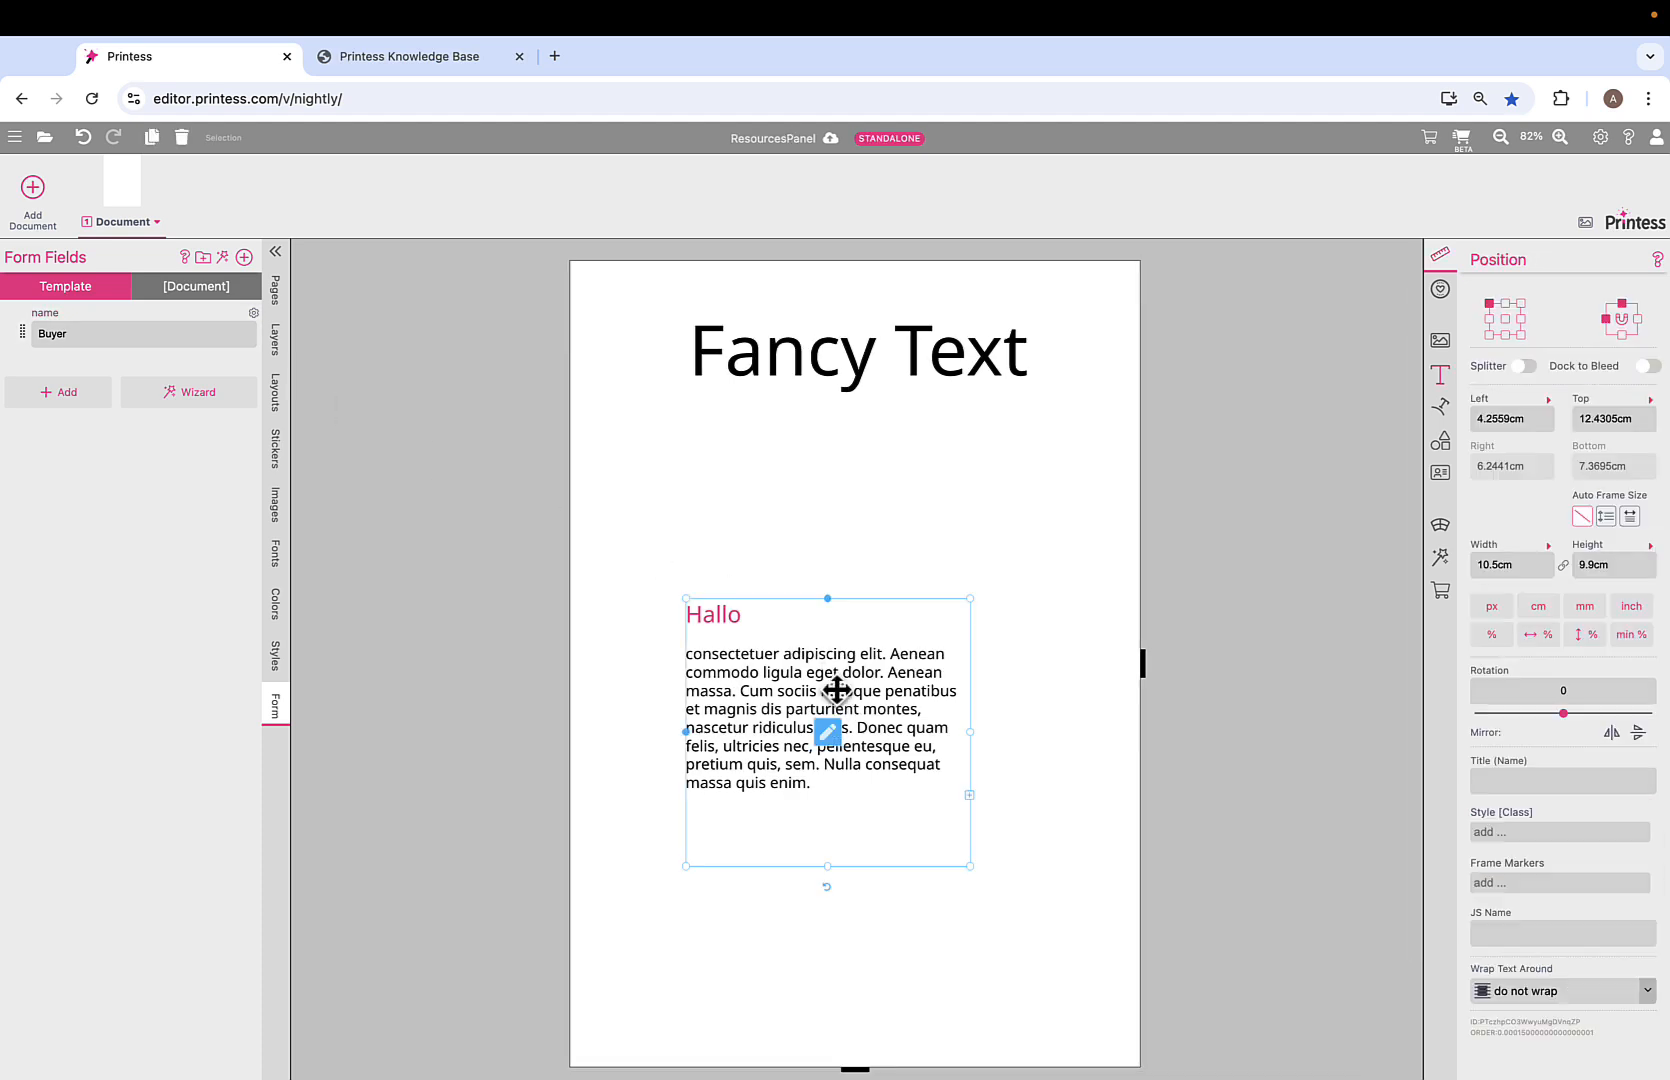
left_click(828, 732)
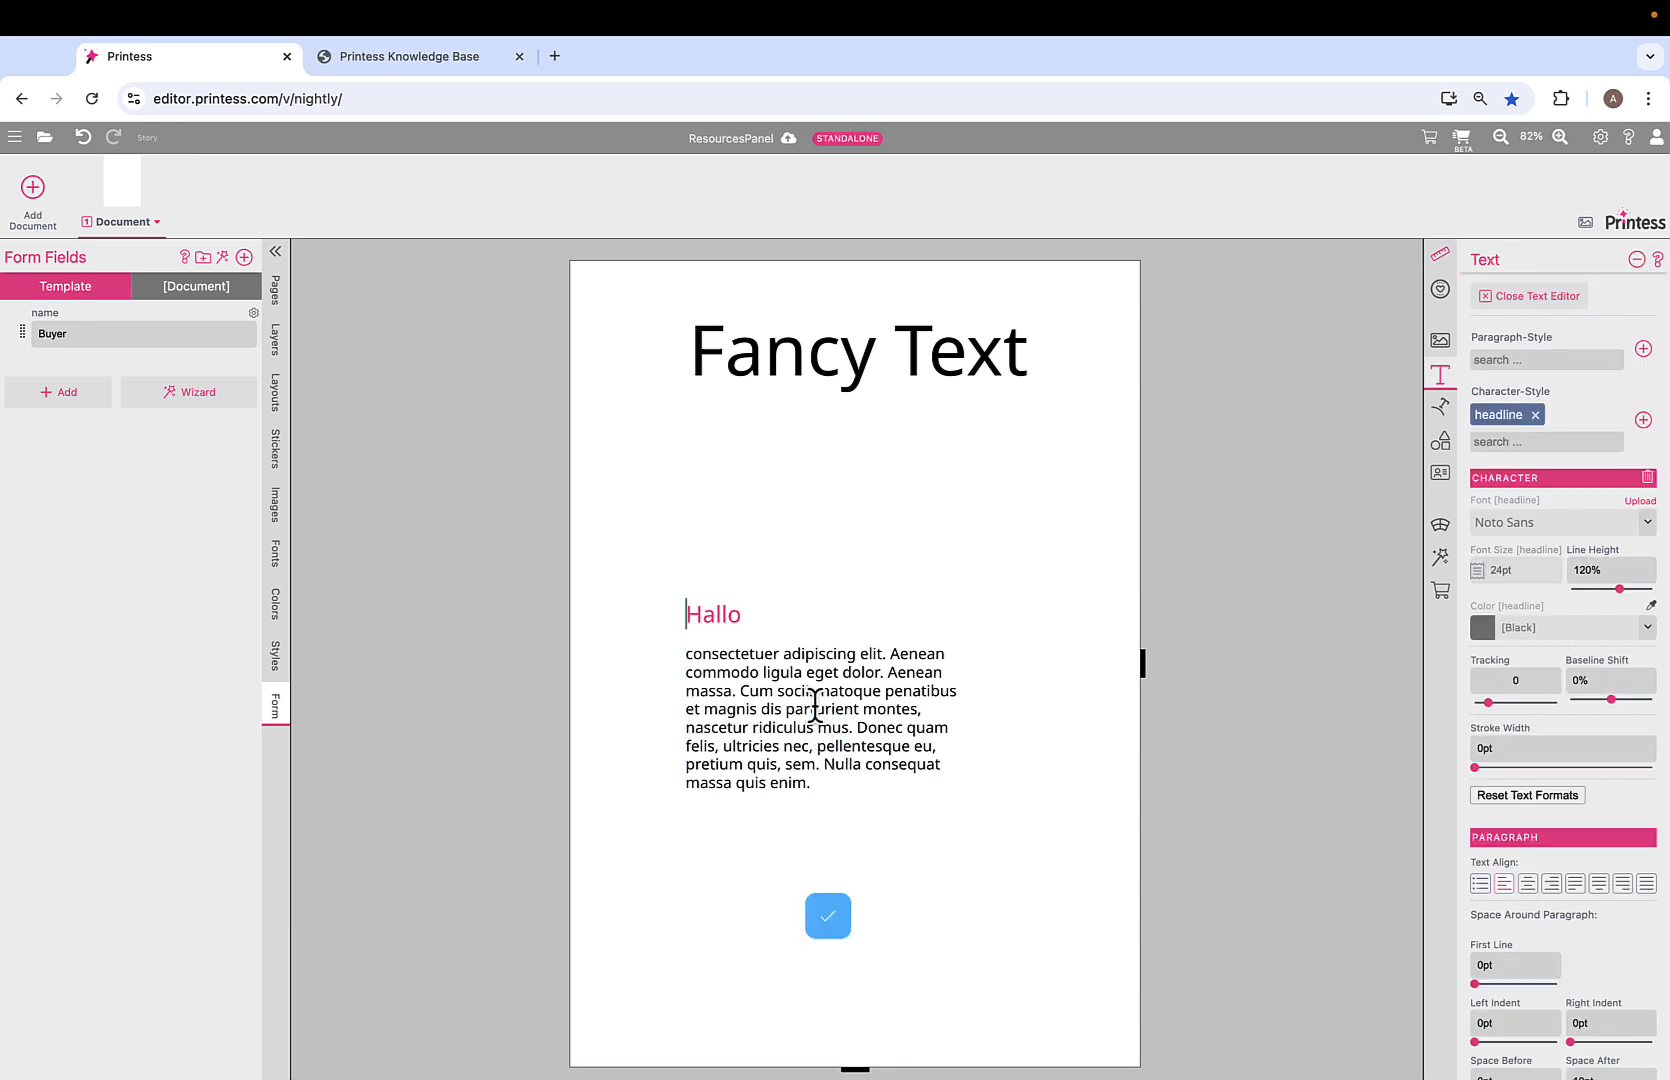
left_click(791, 611)
key("ctrl+space")
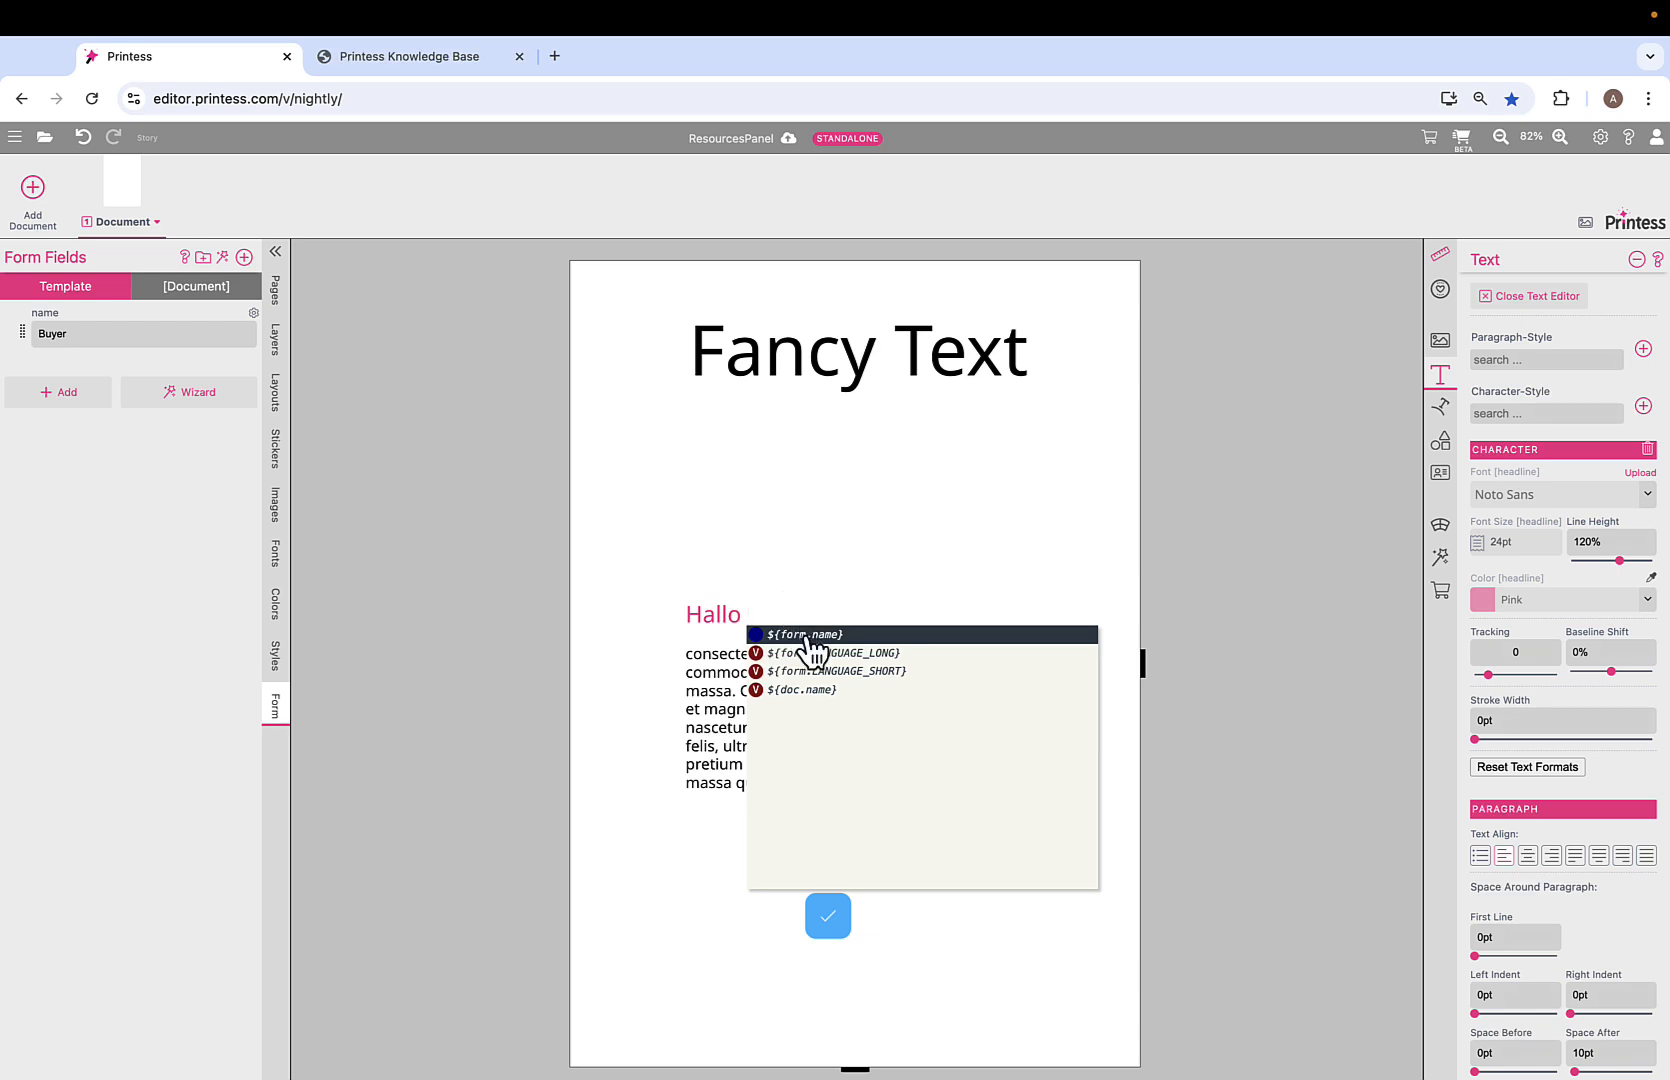
left_click(808, 638)
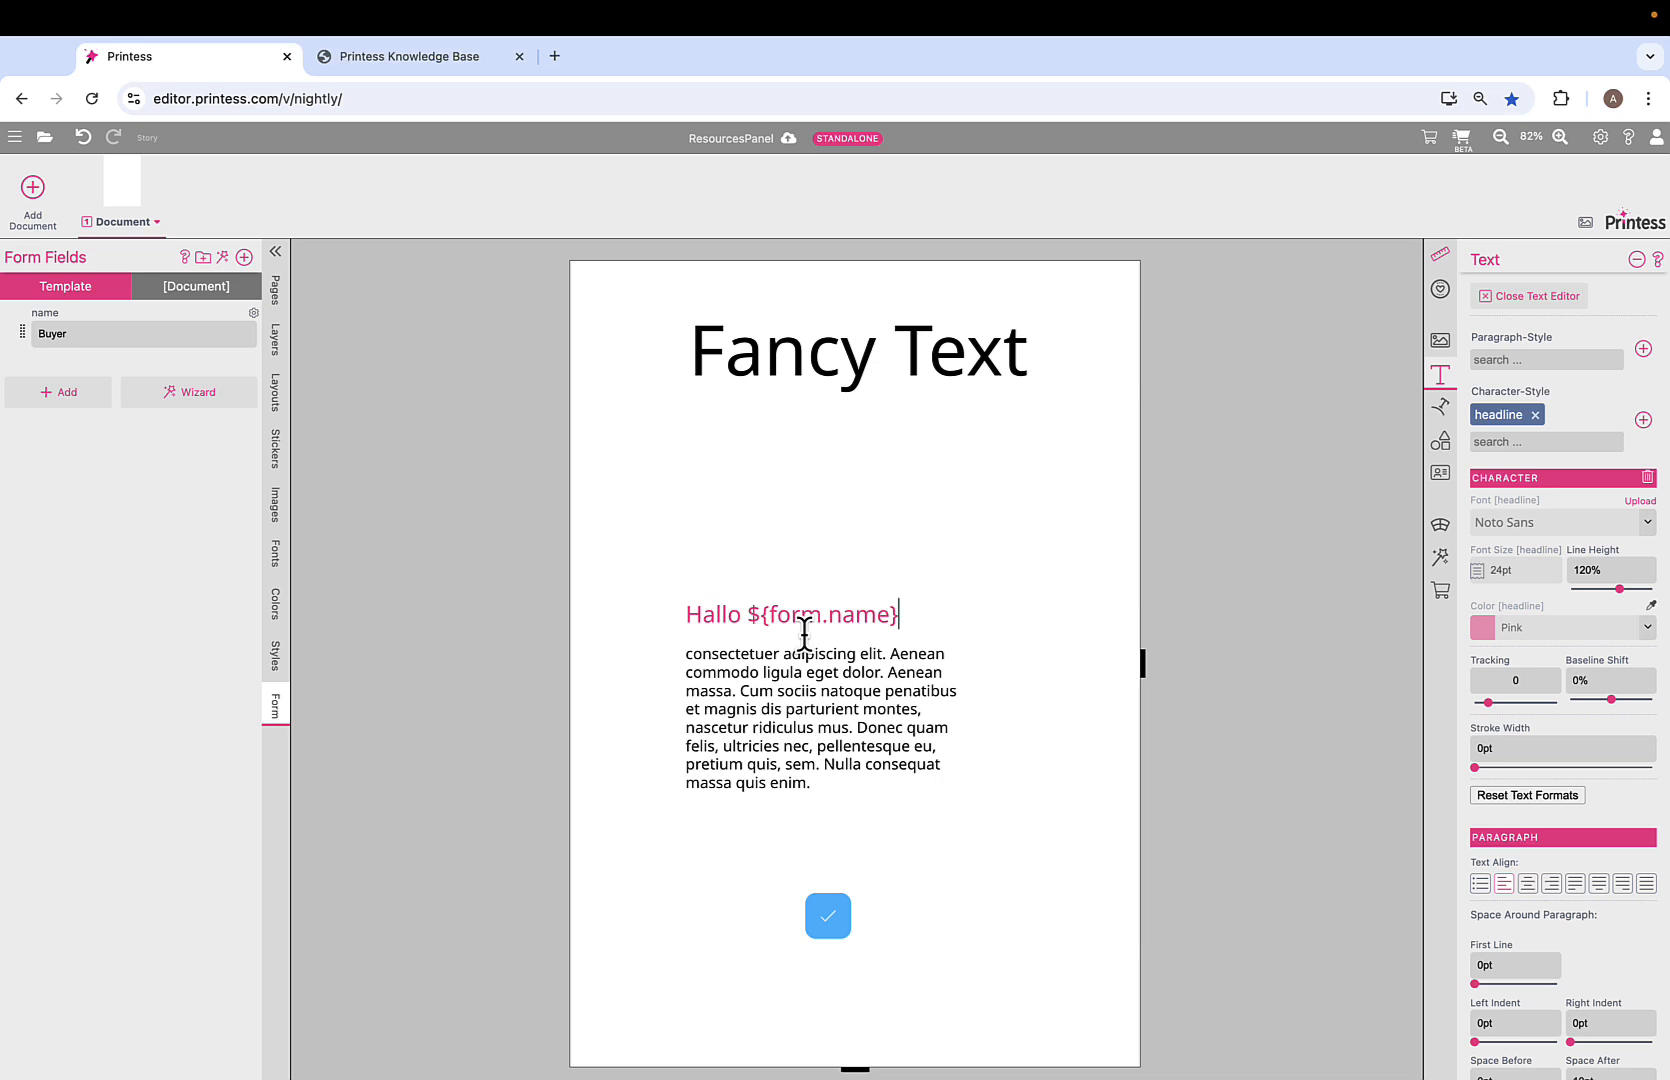
type("!")
left_click(828, 920)
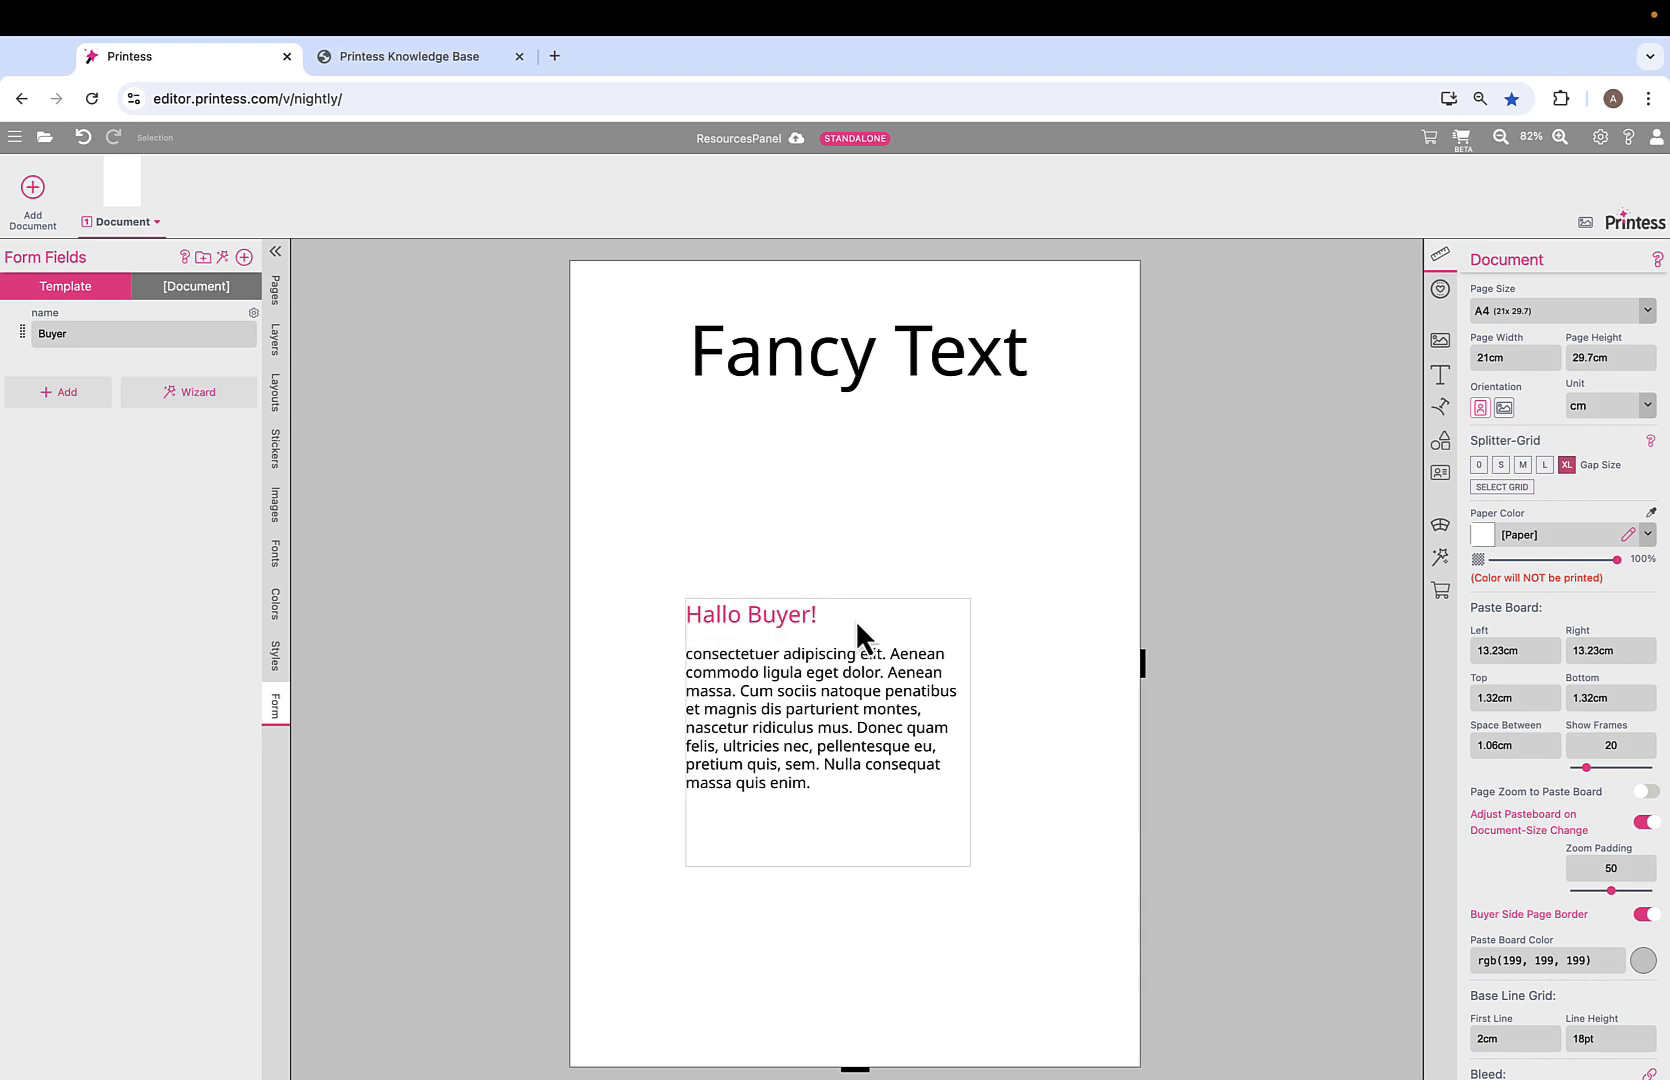
In the buyer preview, enter a different name and confirm the greeting updates, then return to the designer.
left_click(1460, 143)
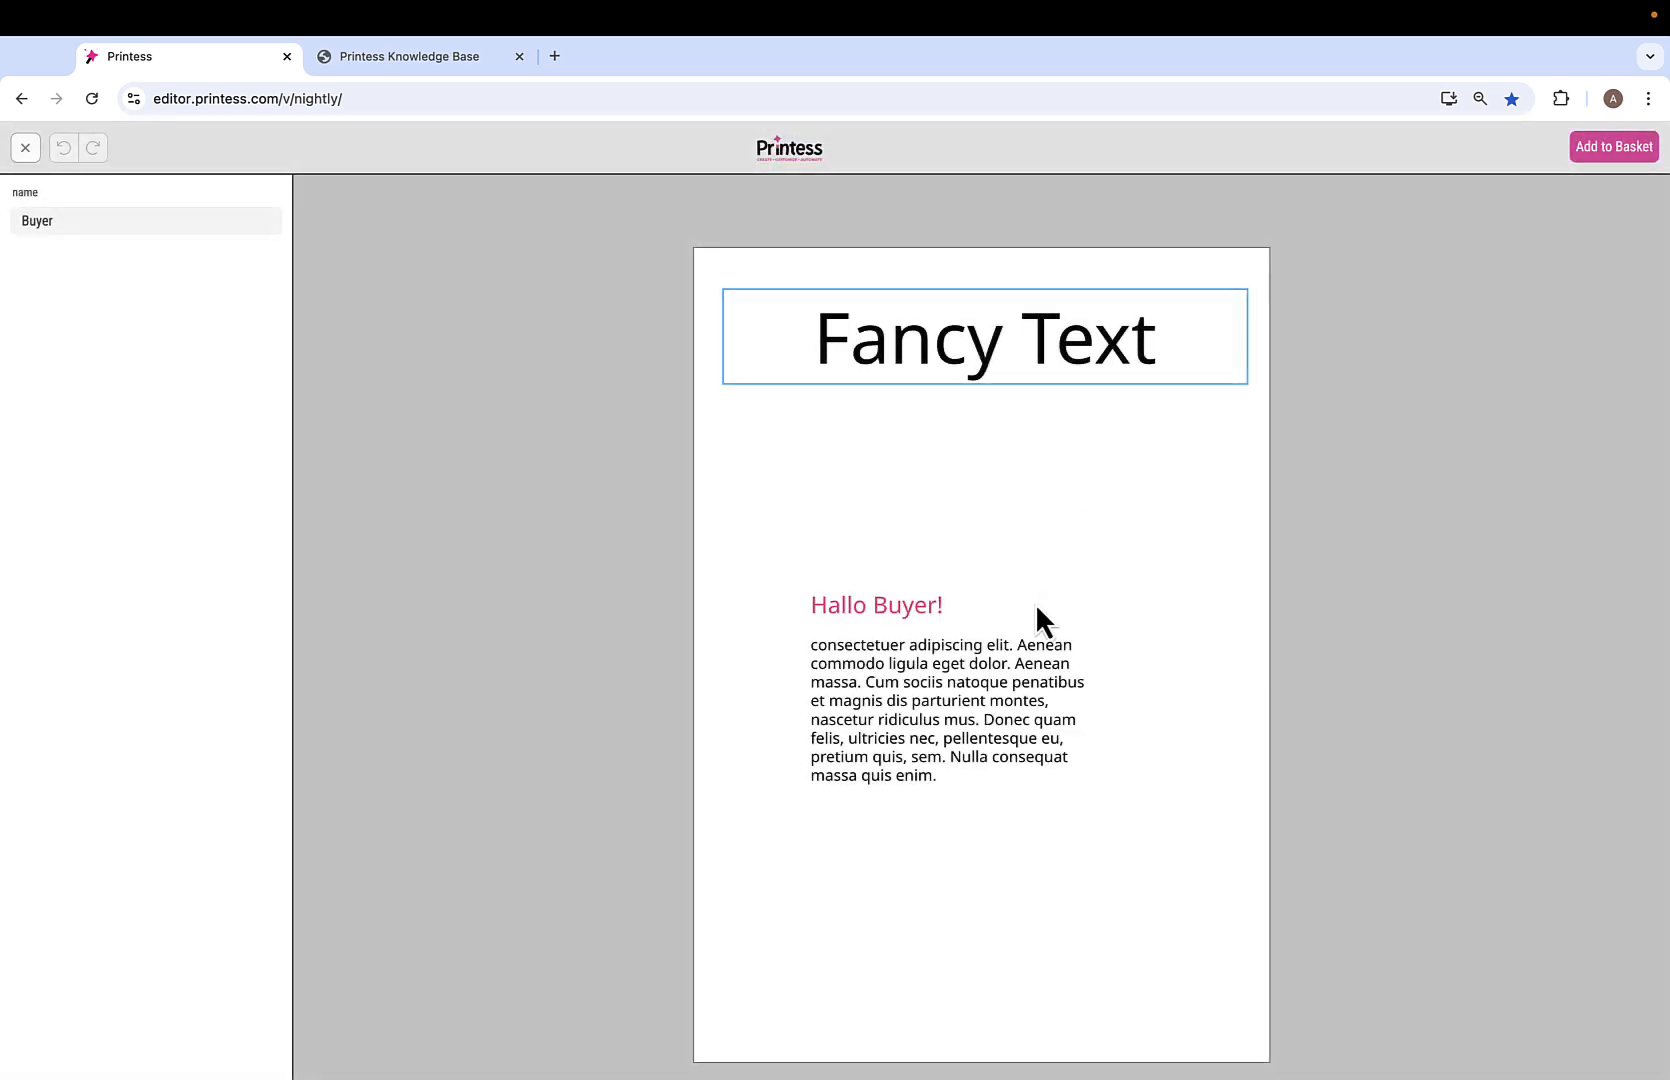
left_click(85, 221)
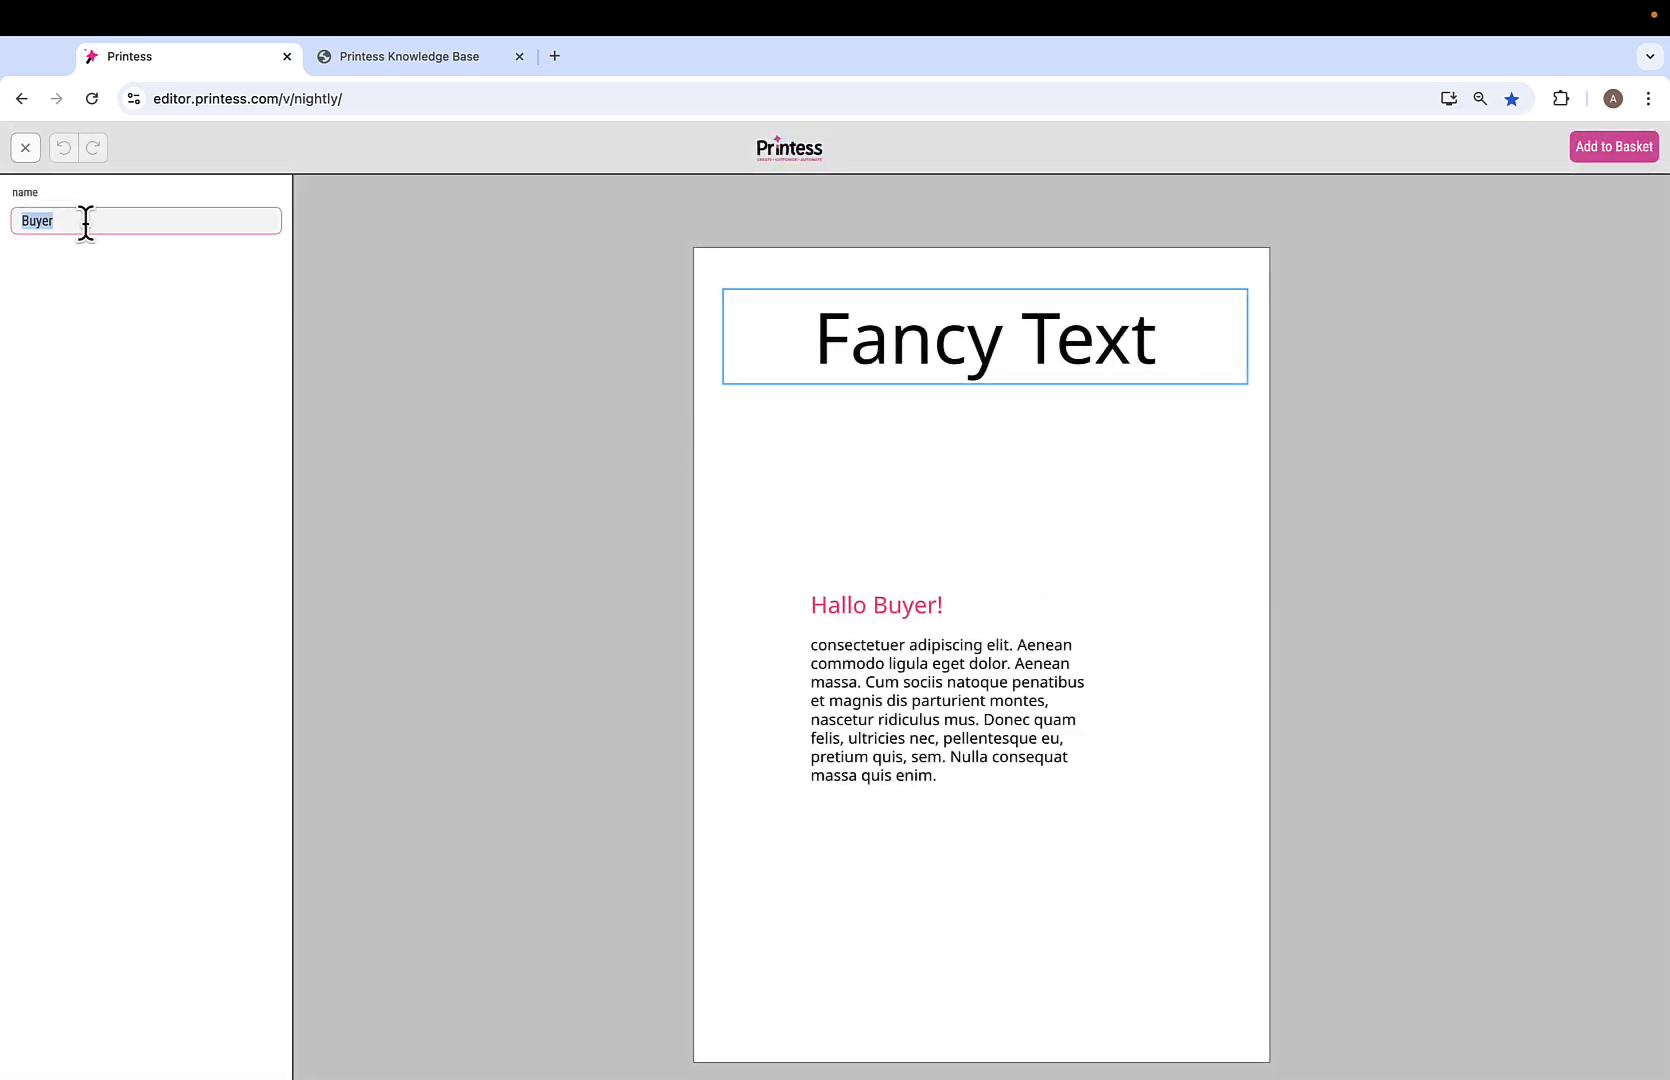
type("Axyelk")
key("BackSpace")
key("BackSpace")
key("BackSpace")
key("BackSpace")
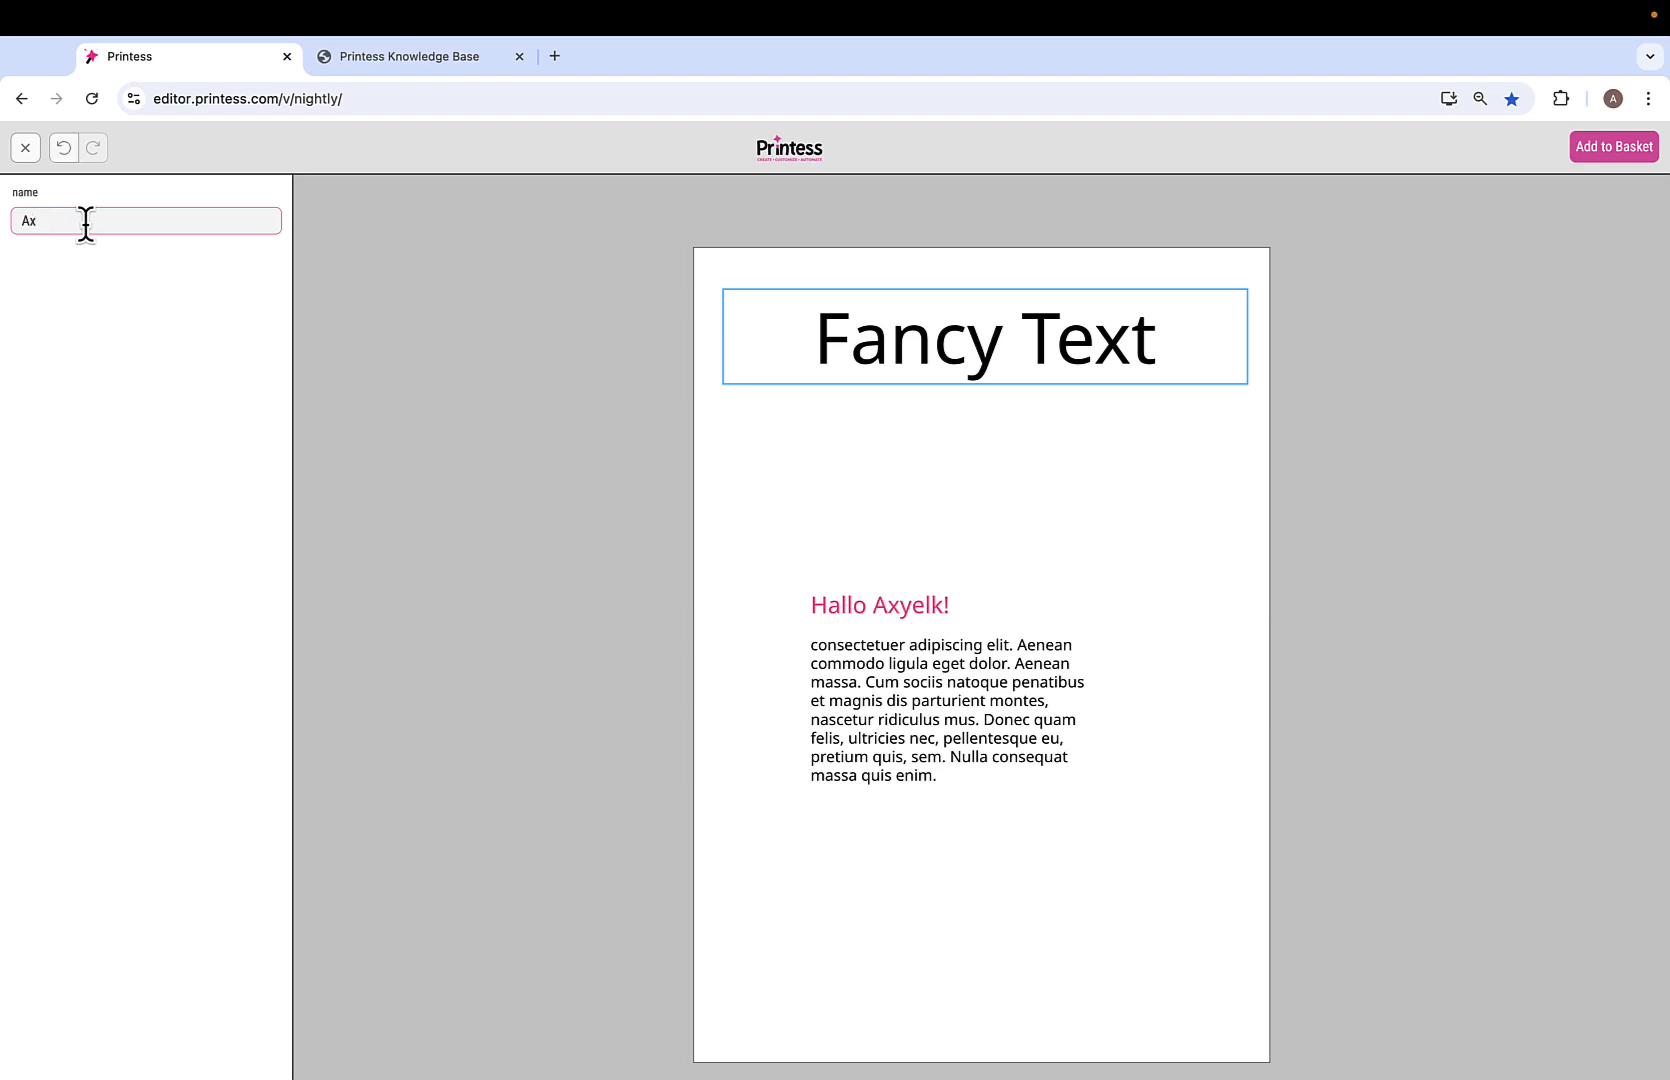
type("el")
left_click(27, 148)
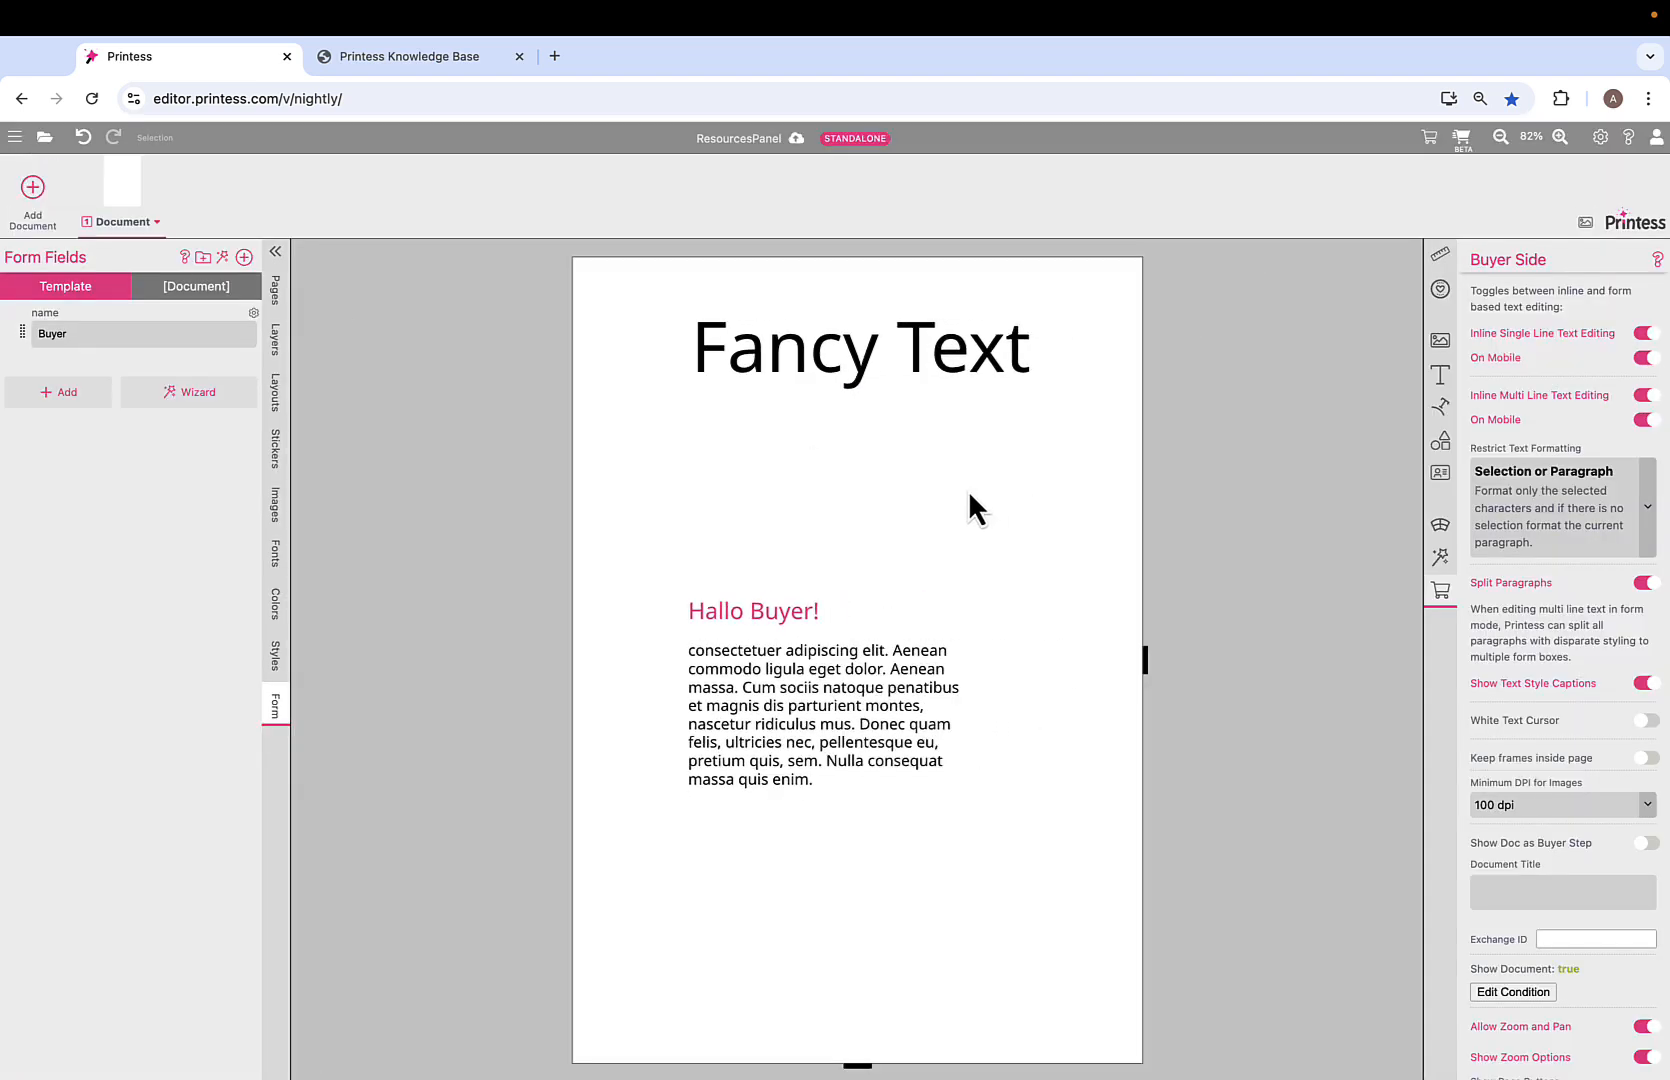